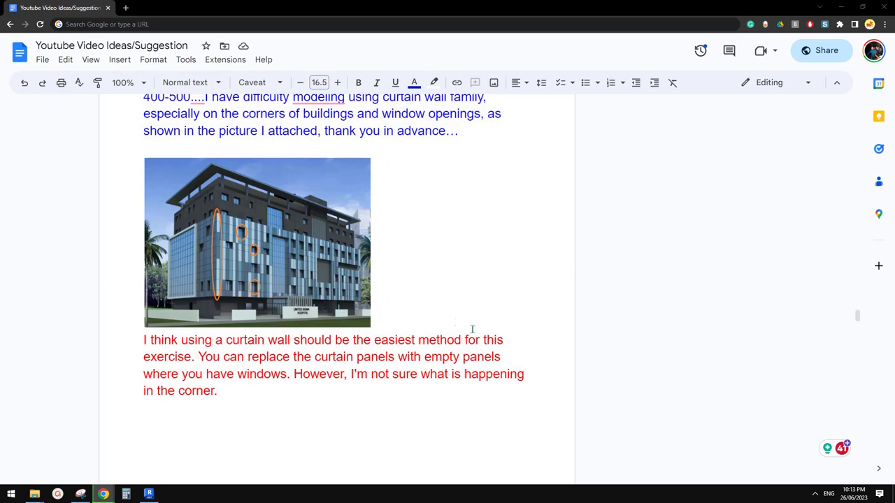
Step: Read the follower's request about parametric aluminum cladding and examine the building picture's marked corner and window openings, including the reply below
scroll(293, 301, "up", 3)
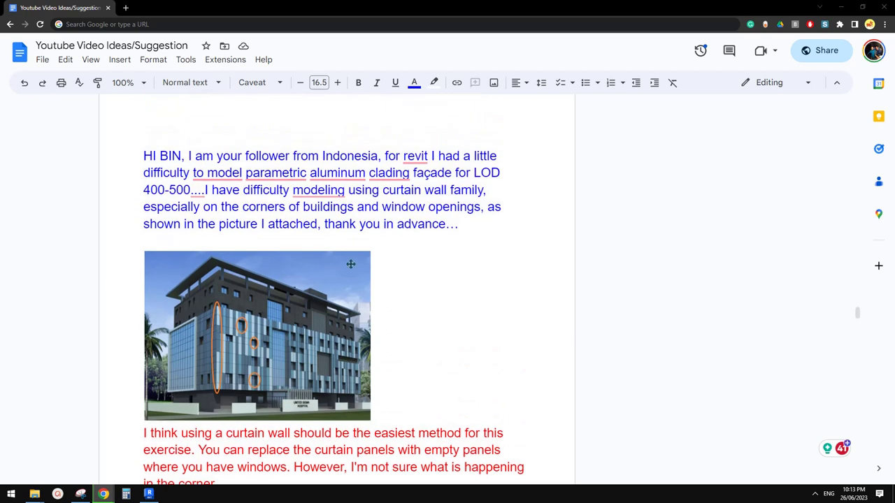
scroll(307, 224, "down", 2)
scroll(342, 251, "up", 2)
scroll(343, 249, "down", 1)
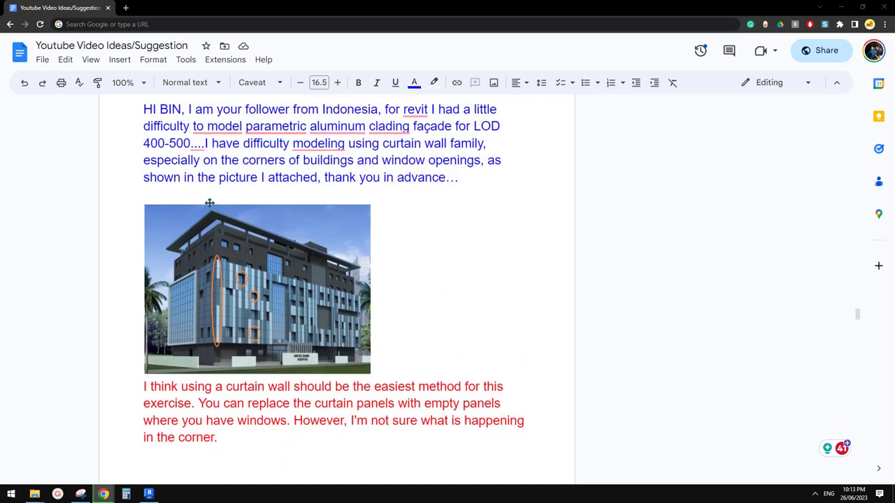
scroll(308, 274, "down", 1)
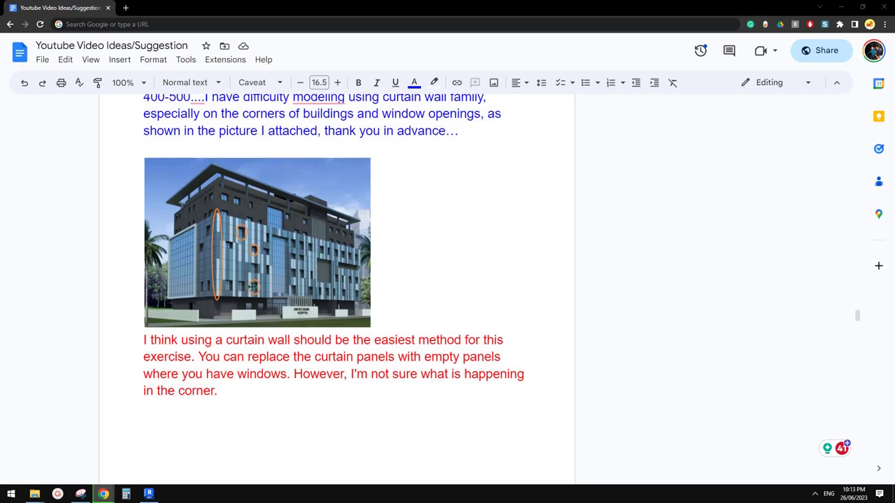
scroll(252, 286, "up", 2, "ctrl")
scroll(258, 287, "up", 1, "ctrl")
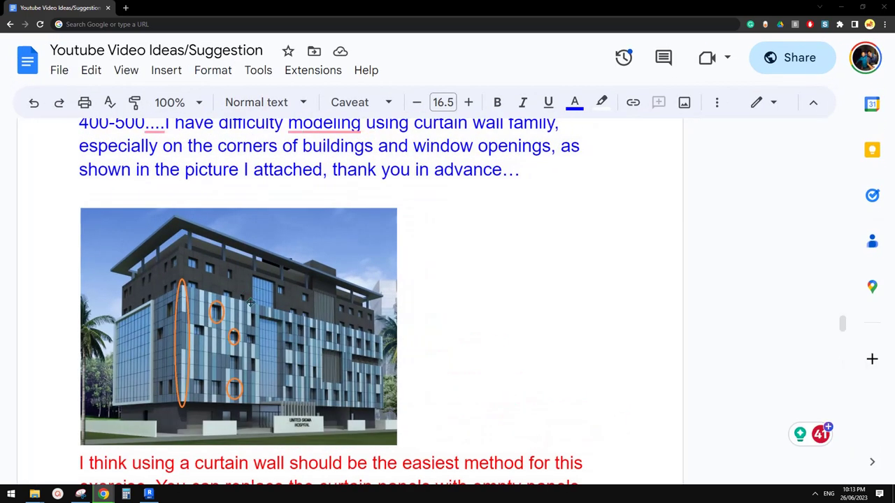
scroll(240, 279, "down", 1)
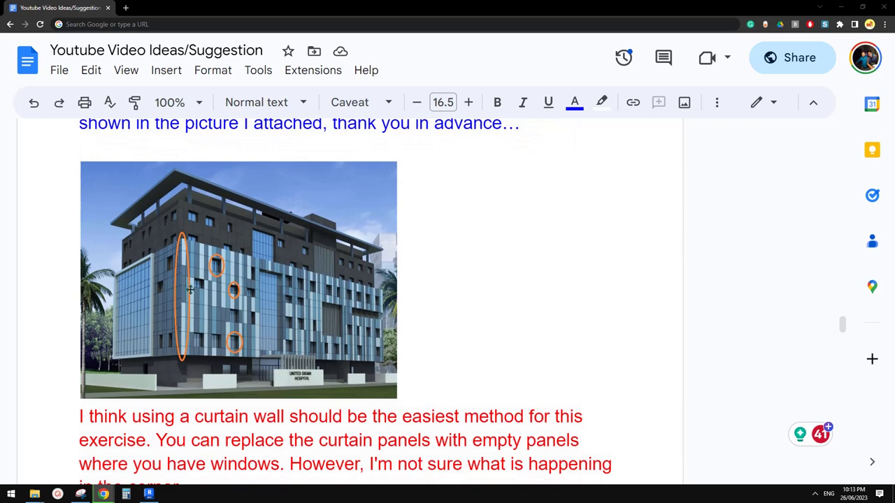
scroll(189, 289, "down", 2)
scroll(332, 316, "up", 1)
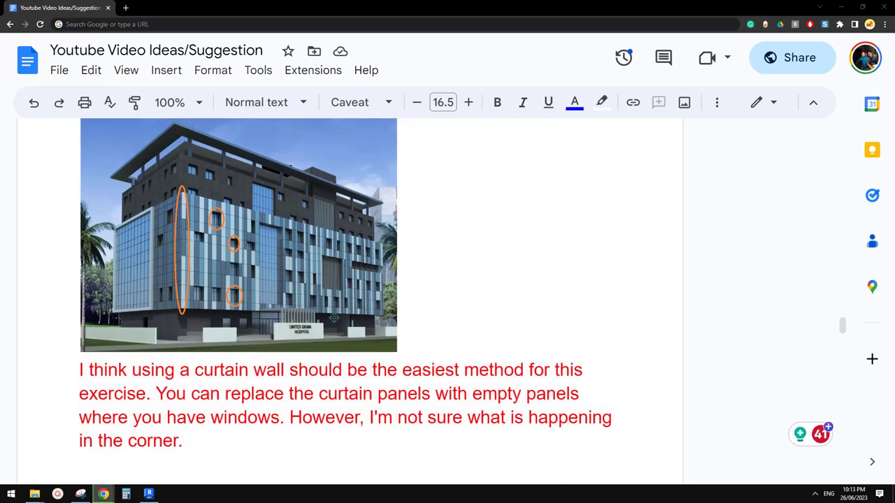
scroll(333, 317, "down", 1)
scroll(350, 324, "up", 5)
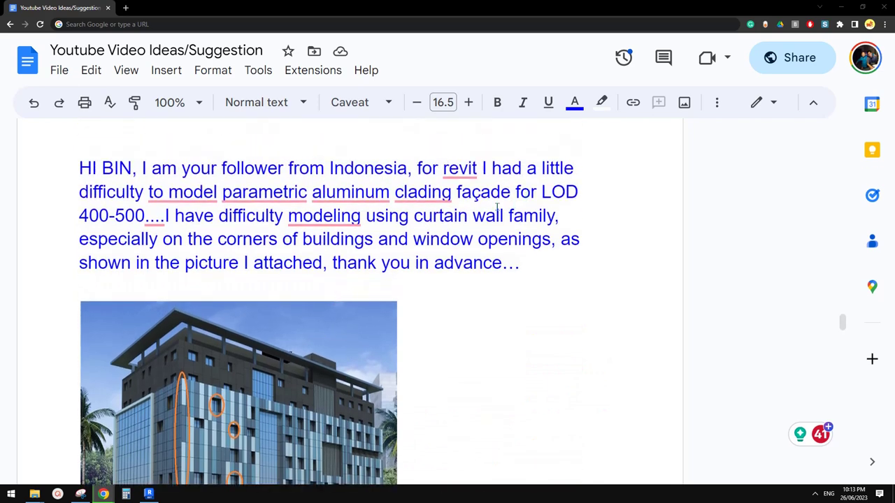
scroll(448, 243, "down", 1)
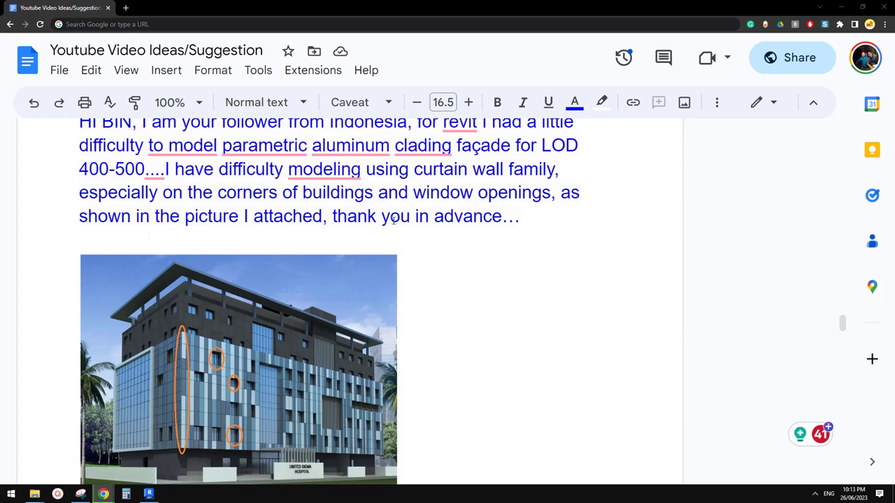
scroll(421, 237, "down", 2)
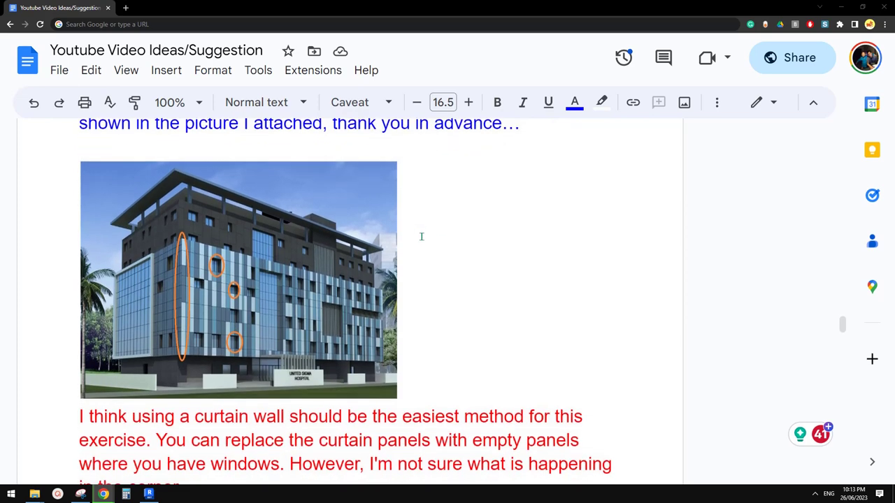
Step: Switch to Revit and create a new project from the Architectural Template
left_click(148, 494)
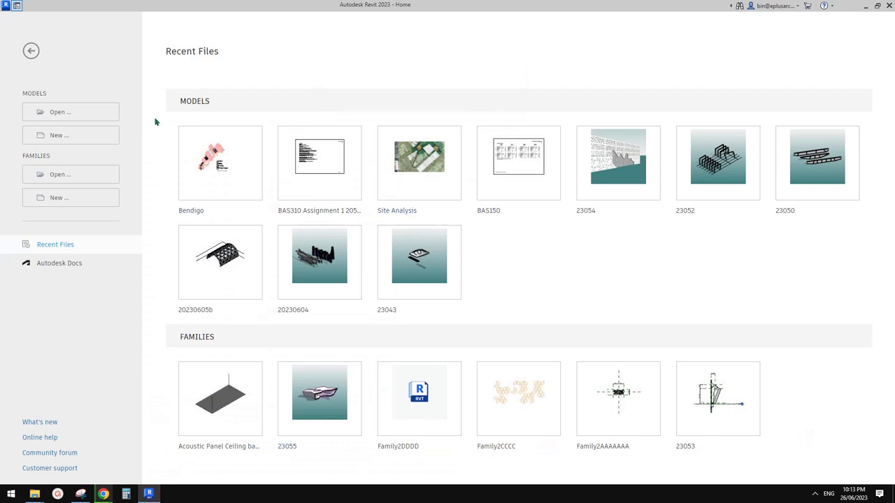
left_click(55, 136)
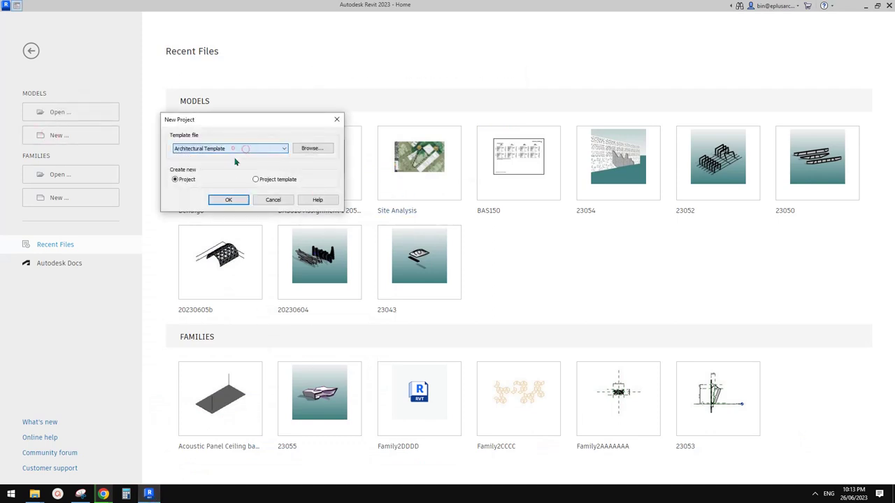
left_click(231, 199)
Step: Switch to the Youtube Video Ideas/Suggestion document and study the façade picture again
left_click(103, 494)
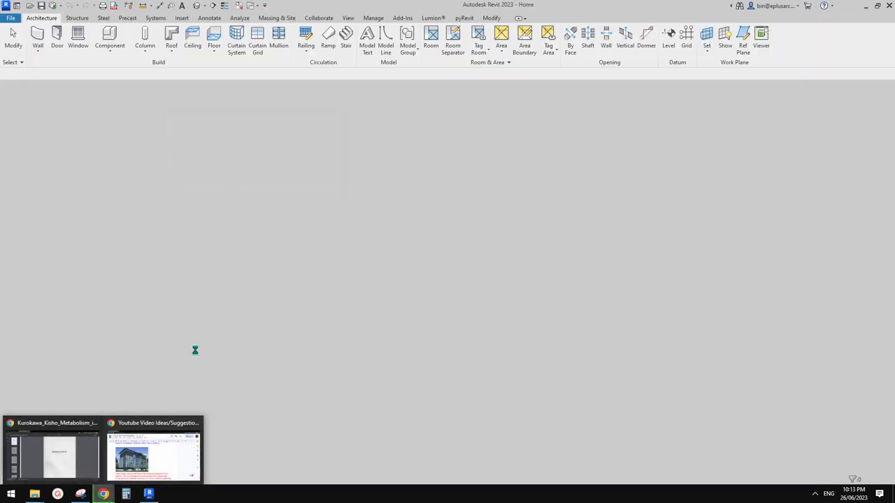
left_click(142, 464)
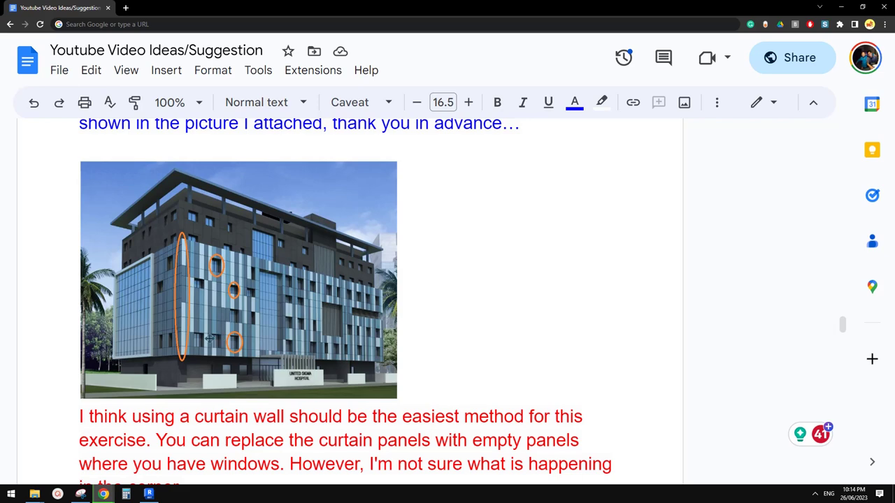
Step: Return to the new Revit project and open the South elevation view
left_click(148, 495)
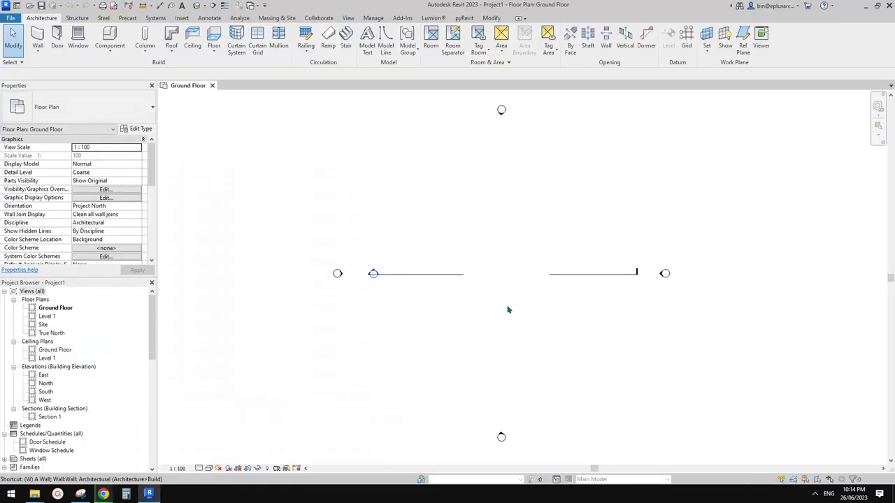
middle_click_drag(498, 292, 503, 295)
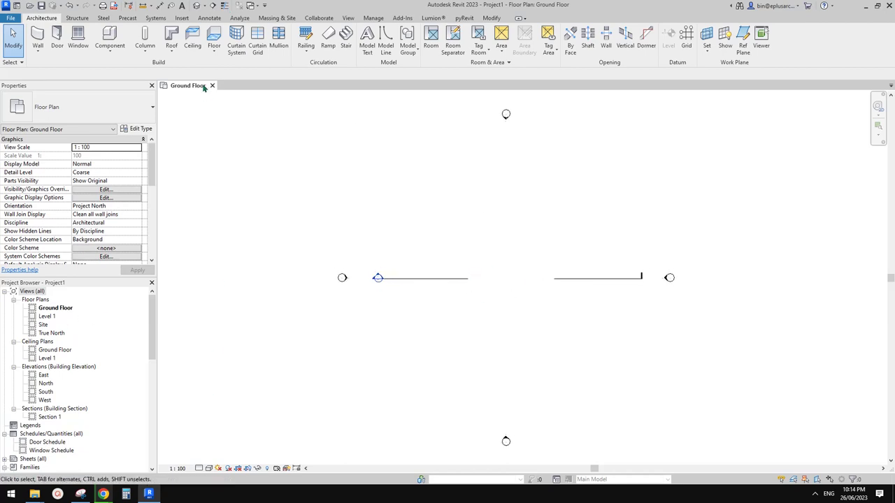
double_click(46, 391)
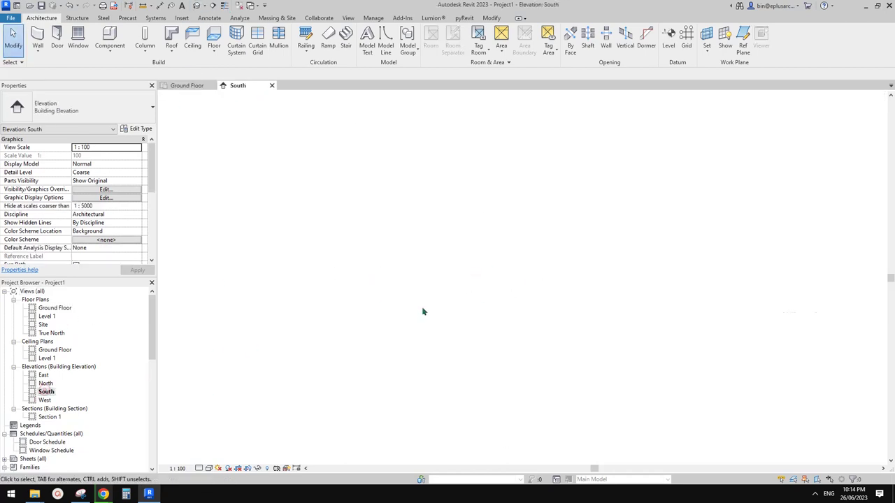
Step: Copy Level 1 upward three times at 4000 mm spacing to add levels at 8000, 12000 and 16000
scroll(534, 323, "down", 1)
middle_click_drag(624, 326, 613, 343)
left_click_drag(619, 252, 599, 325)
key("c")
key("o")
left_click(616, 341)
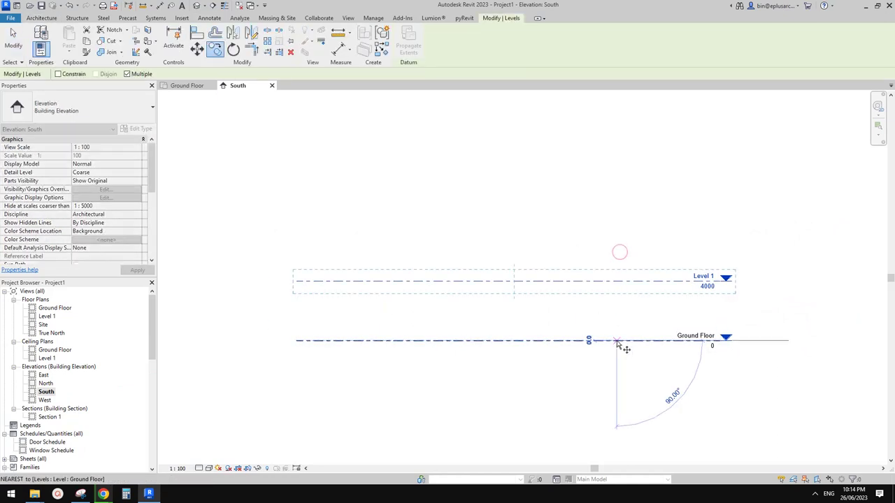
left_click(619, 283)
left_click(618, 224)
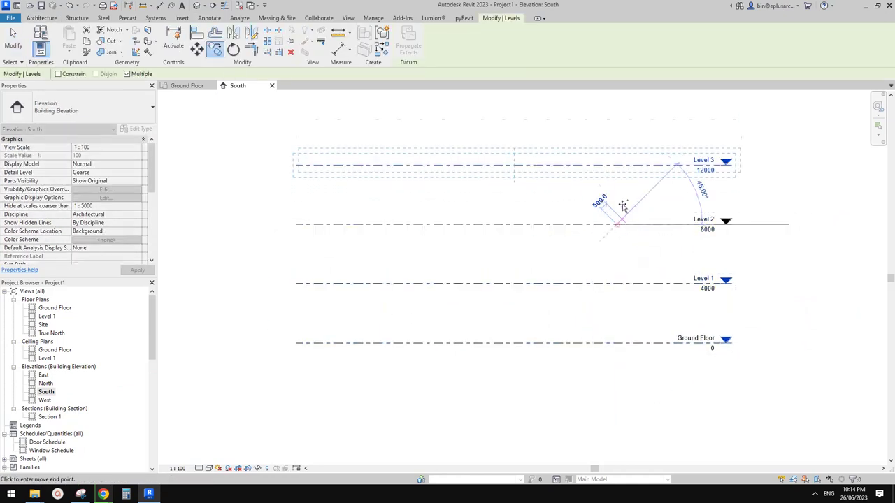
left_click(618, 166)
middle_click_drag(621, 246, 595, 334)
key("Escape")
key("Escape")
Step: In the Ground Floor plan, draw a rectangle of Generic 200mm Wall about 24000 mm deep between the elevation markers
double_click(53, 308)
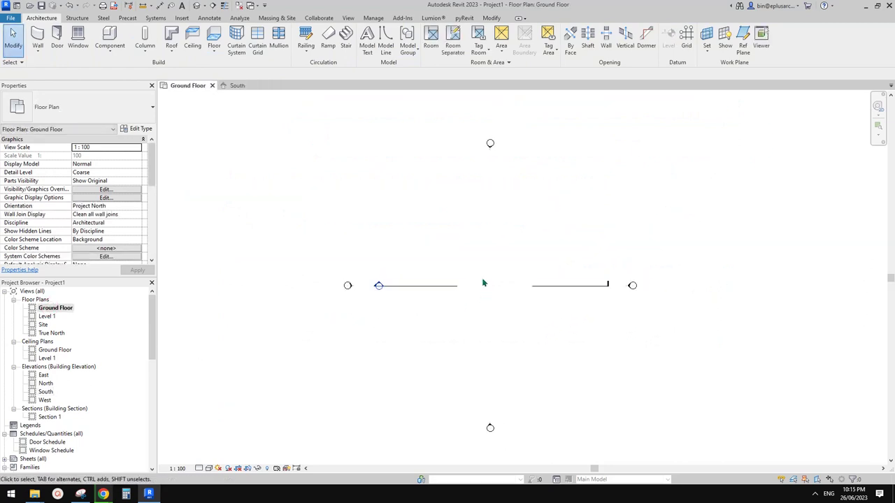
key("a")
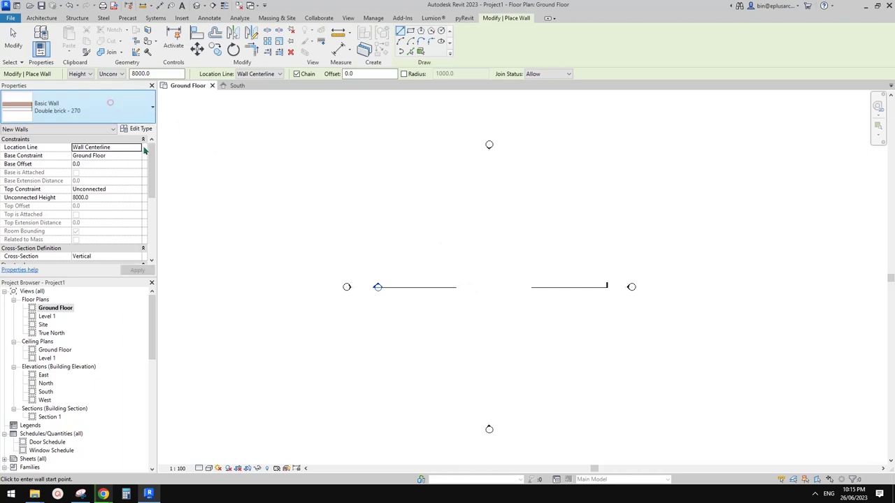
left_click(148, 109)
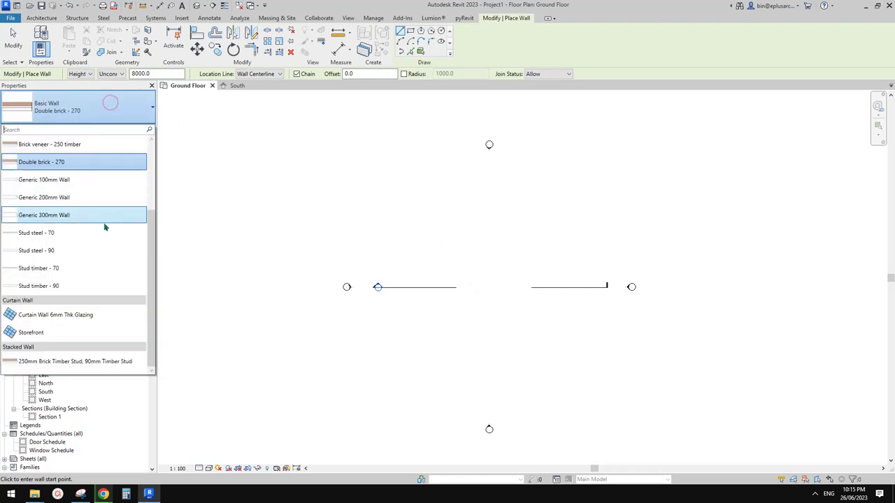
left_click(69, 199)
middle_click_drag(472, 233, 443, 239)
scroll(389, 232, "up", 1)
left_click(356, 201)
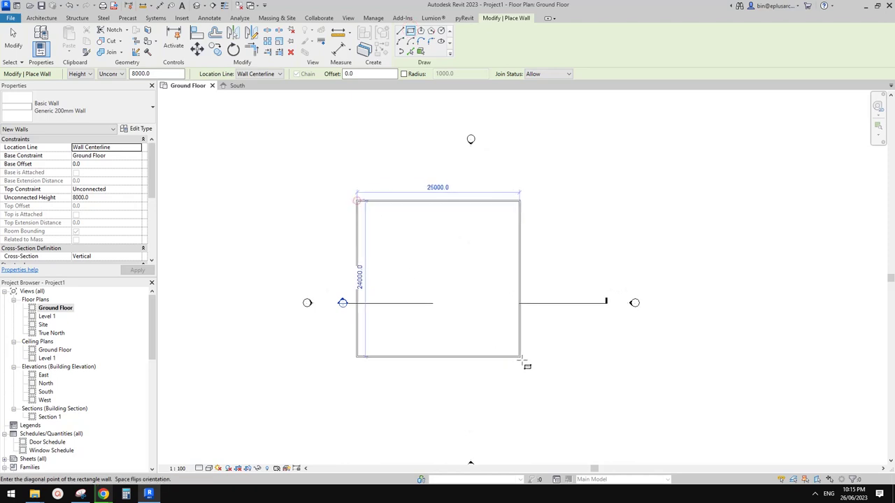
left_click(566, 354)
key("Escape")
key("Escape")
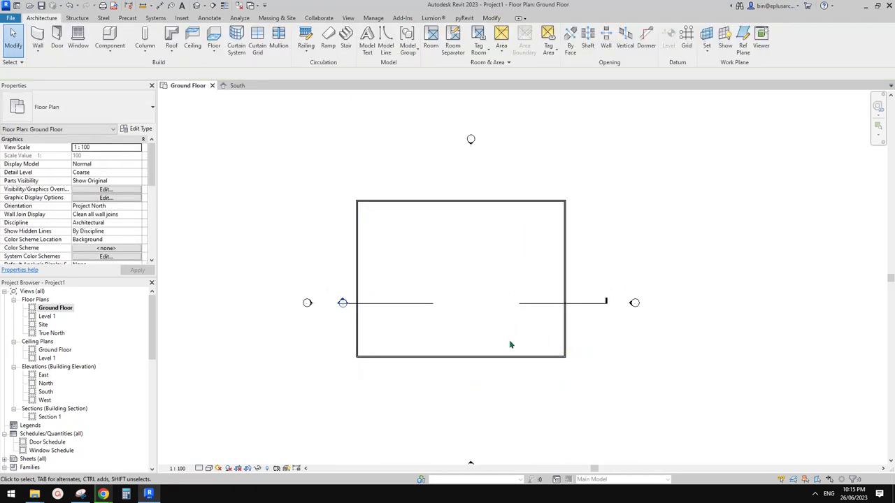
Step: Open the default 3D view, select all four connected walls and set their top constraint to Up to level: Level 2
left_click(197, 7)
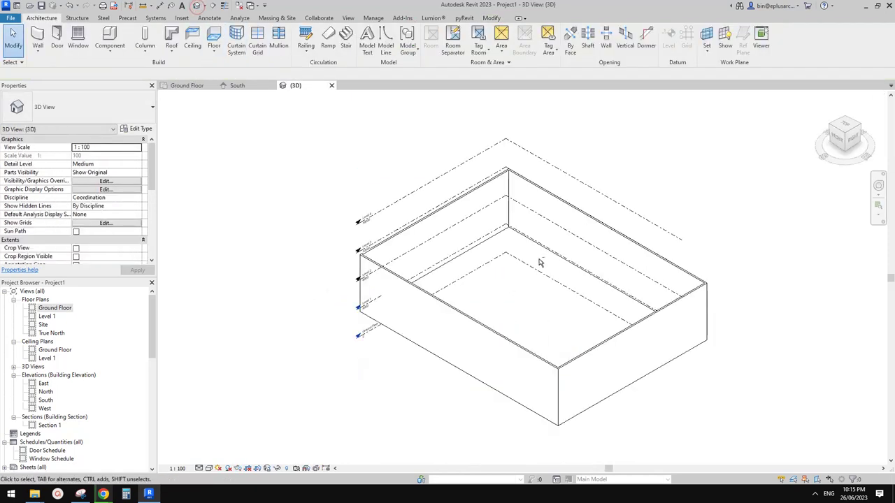
key("Tab")
left_click(633, 352)
middle_click_drag(632, 353, 631, 231, "shift")
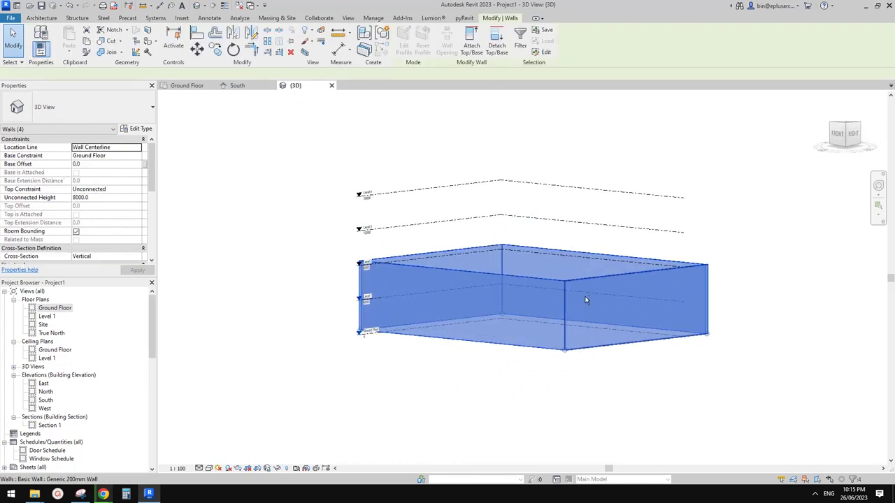
left_click(113, 190)
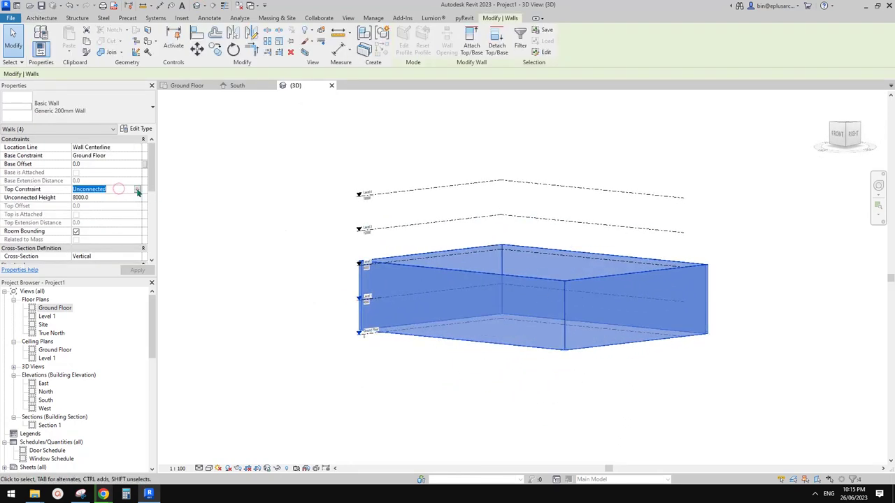
left_click(138, 189)
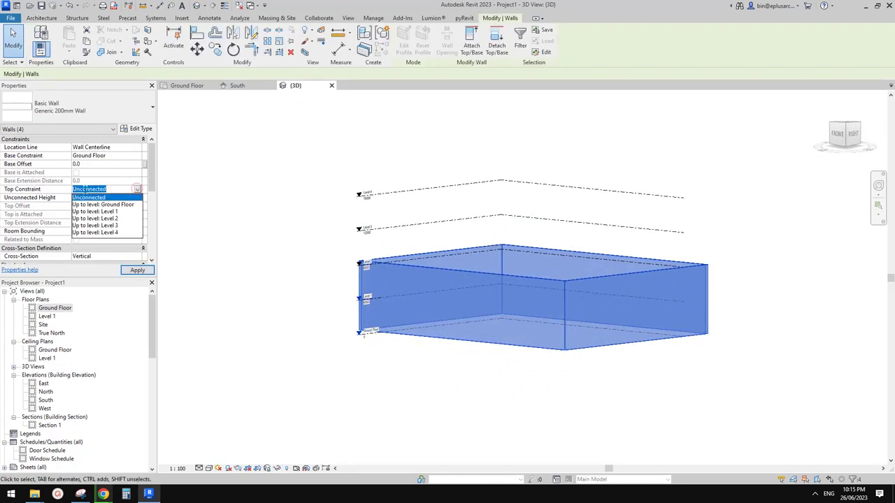
left_click(109, 219)
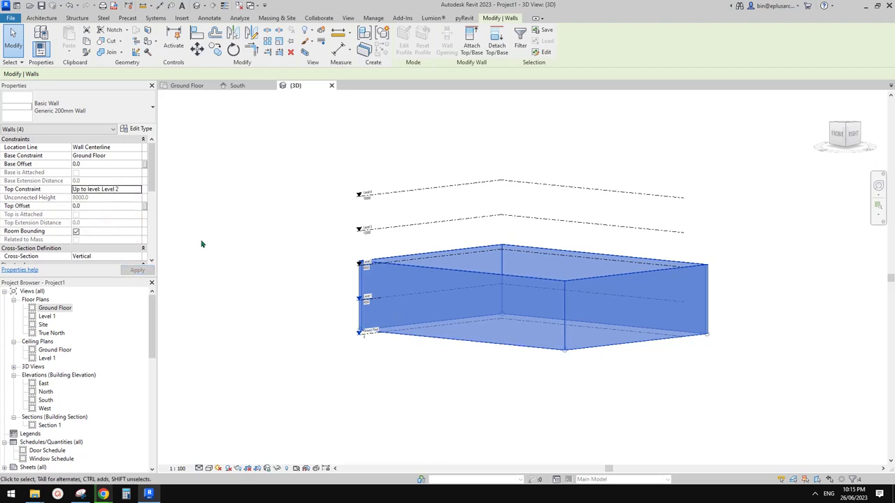
Step: Change the four walls' top constraint to Up to level: Level 1
left_click(138, 189)
left_click(109, 210)
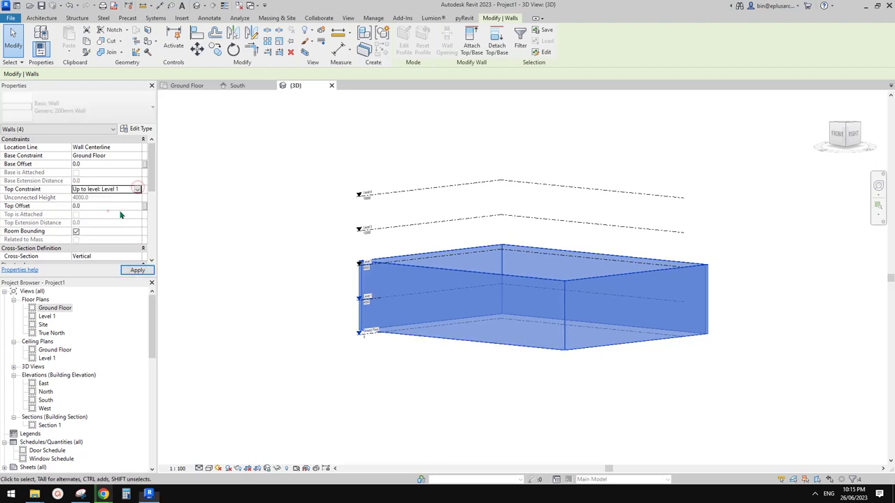
middle_click_drag(529, 294, 527, 330, "shift")
scroll(524, 306, "up", 1)
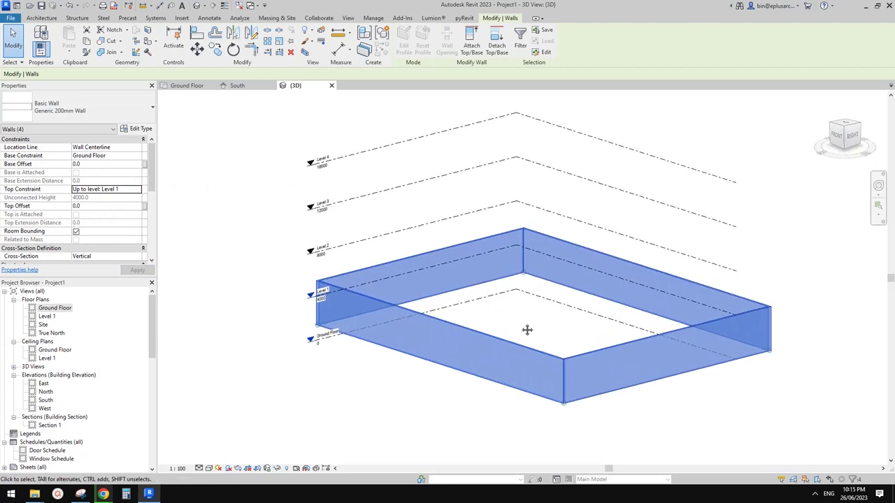
key("Escape")
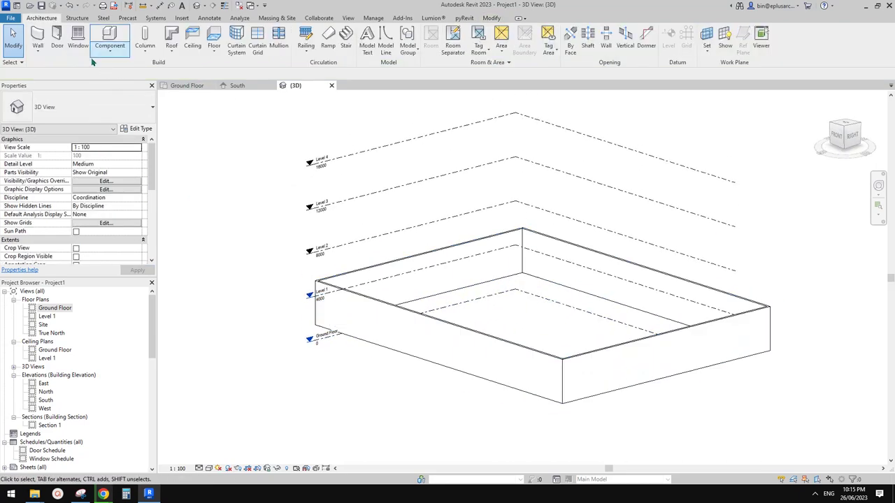
Step: Paste the copied walls aligned to selected levels, from Level 1 through Level 4
left_click(491, 18)
left_click(69, 49)
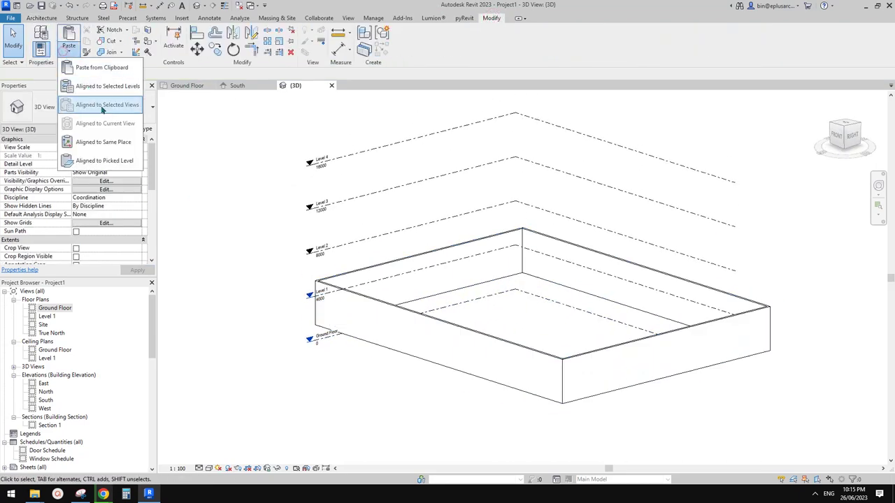
left_click(112, 86)
left_click(592, 198)
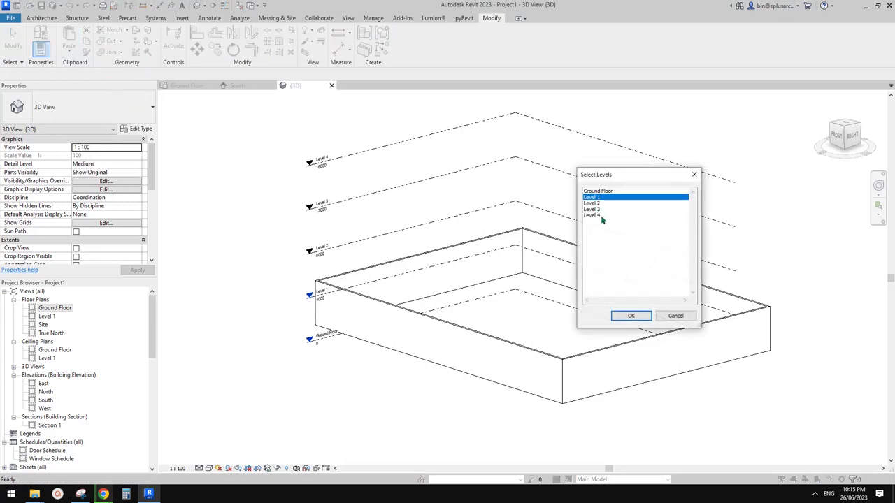
left_click(593, 215, "shift")
left_click(630, 316)
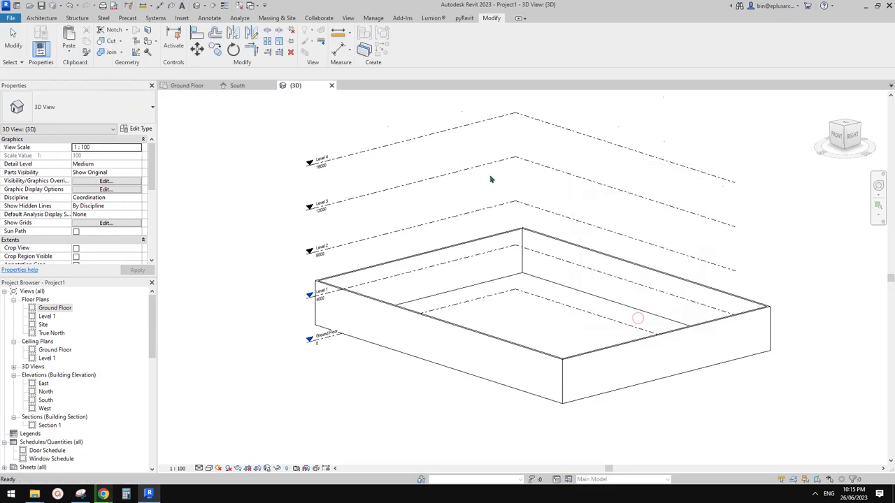
middle_click_drag(633, 234, 583, 225, "shift")
key("Escape")
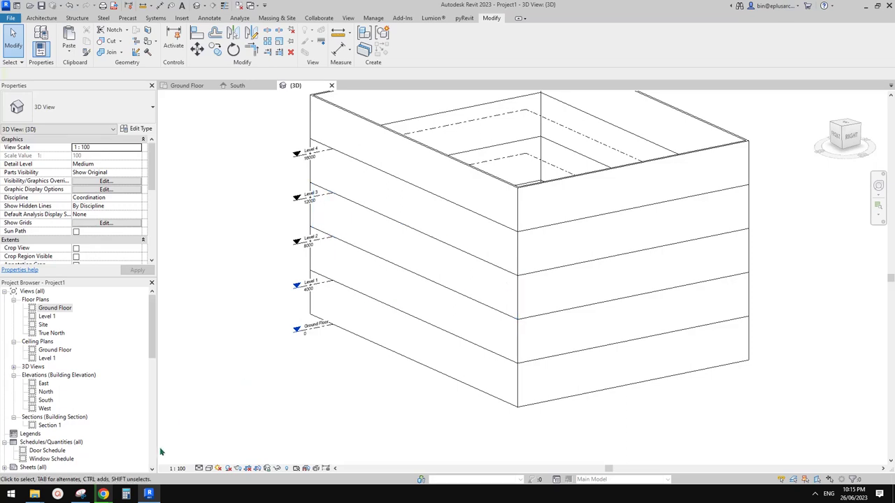
Step: Check the façade reference photo in the browser, return to Revit and undo the pasting of the upper-storey walls
mouse_move(104, 494)
left_click(137, 464)
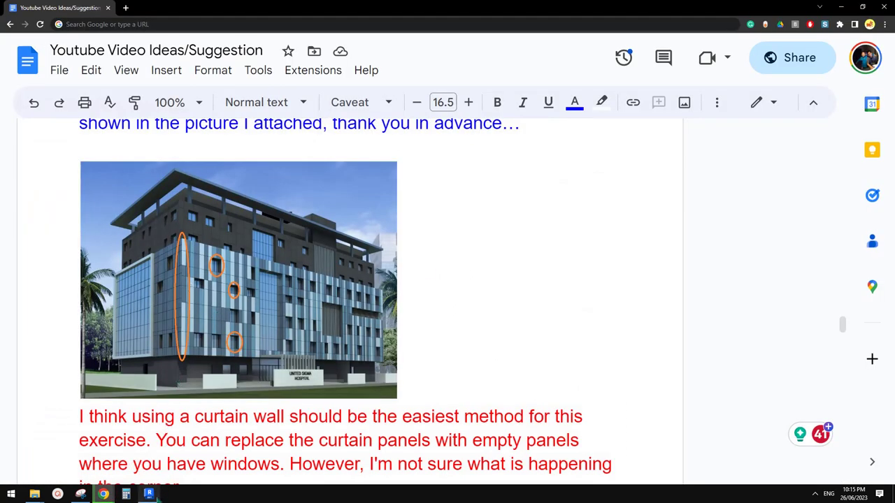
left_click(148, 494)
middle_click_drag(518, 329, 518, 334)
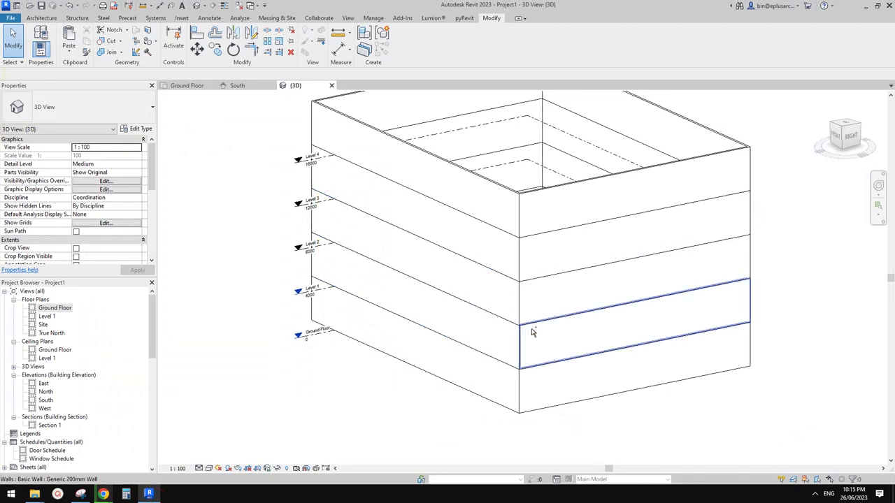
key("ctrl+z")
scroll(518, 345, "up", 2)
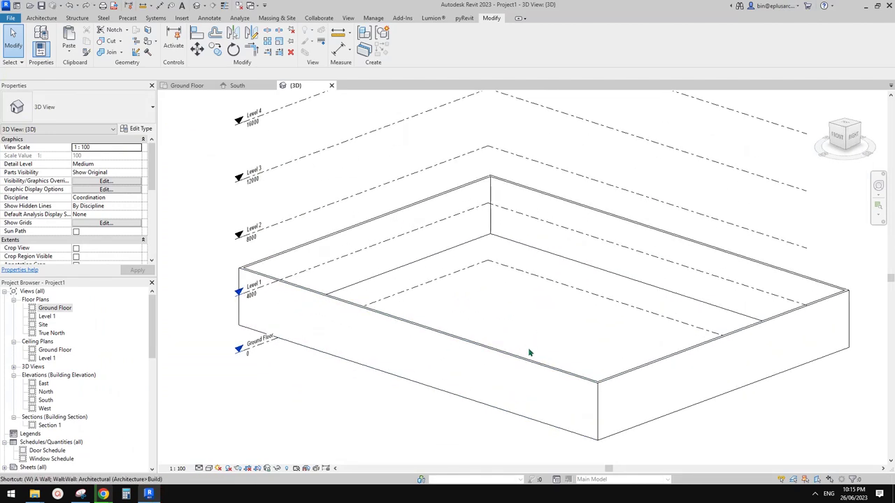
scroll(498, 331, "up", 2)
middle_click_drag(450, 299, 452, 303)
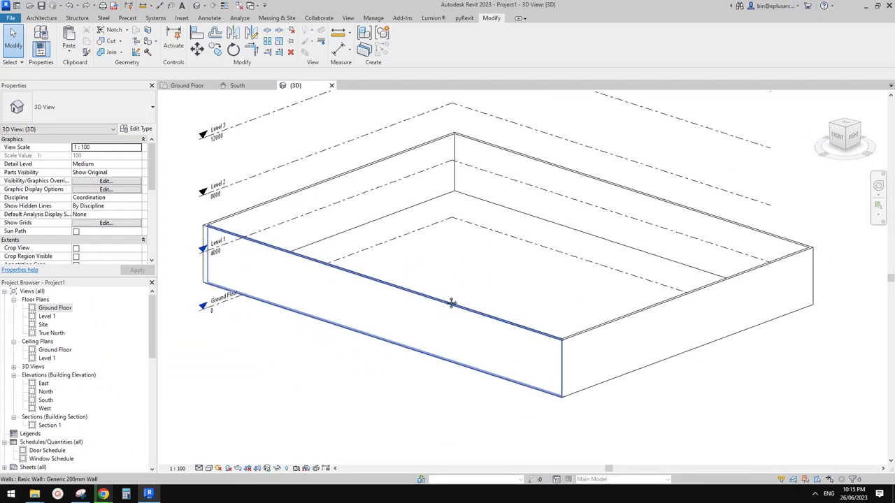
Step: Place an M_Fixed 0915 x 1830mm window in the front ground-floor wall, about 6600 mm from the wall's left end
left_click(112, 102)
middle_click_drag(414, 220, 414, 220)
key("w")
key("n")
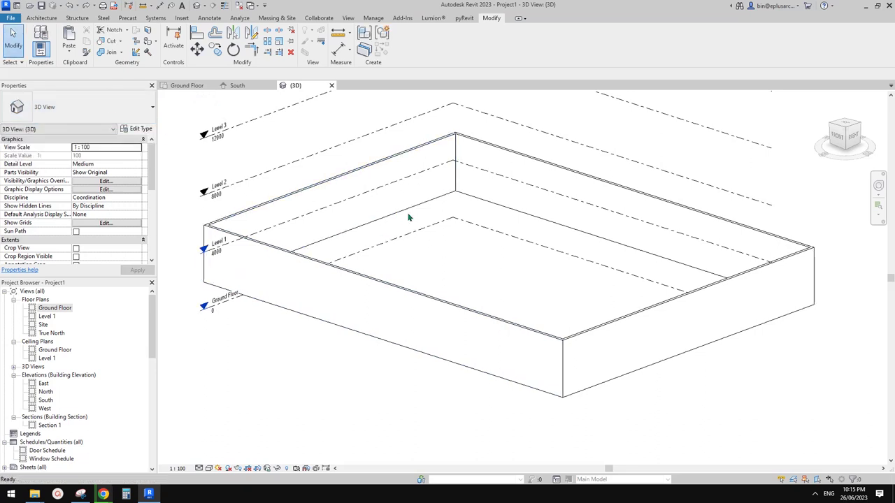
left_click(87, 119)
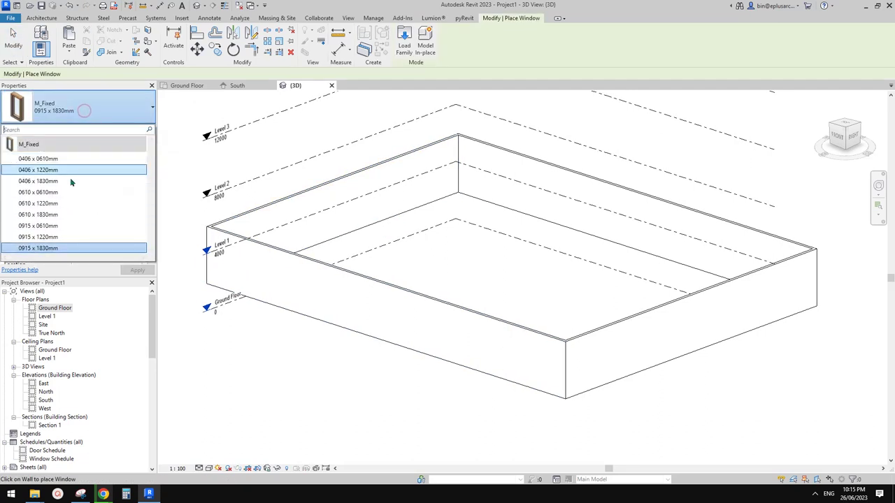
middle_click_drag(462, 251, 385, 279, "shift")
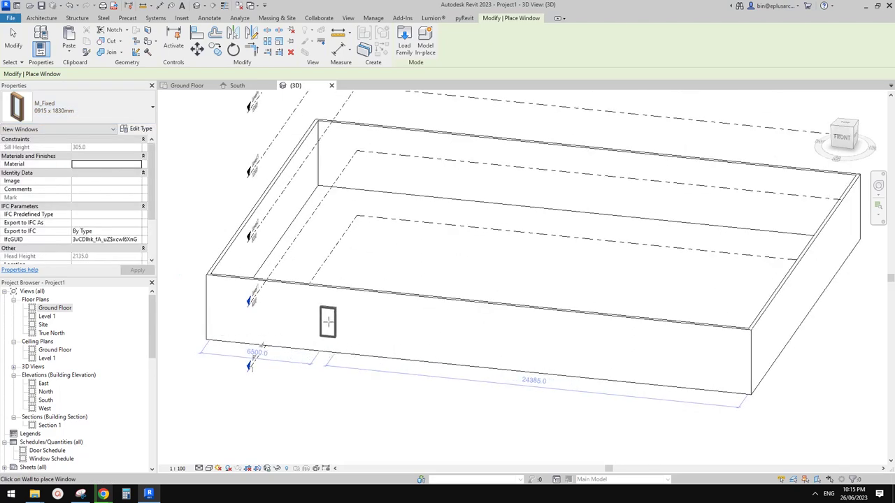
left_click(324, 321)
key("Escape")
Step: Set the sill height of the placed window to 900 mm
middle_click_drag(345, 340, 359, 327)
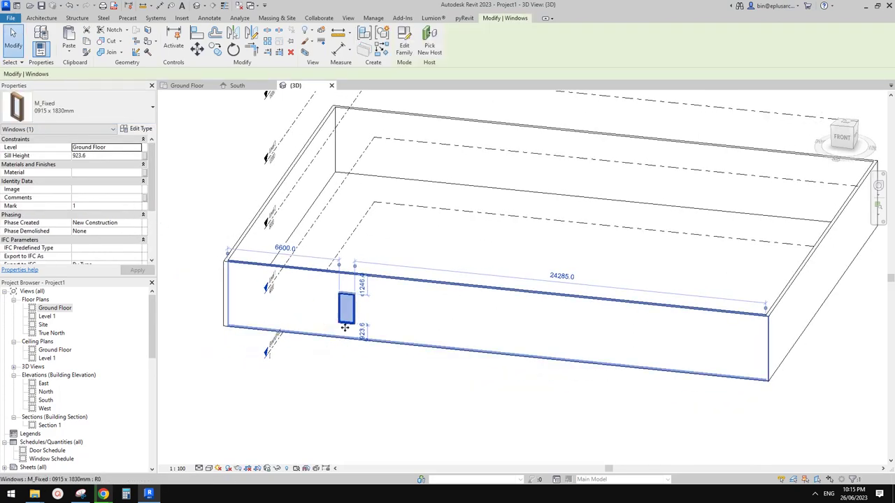
left_click(362, 331)
type("900")
key("Return")
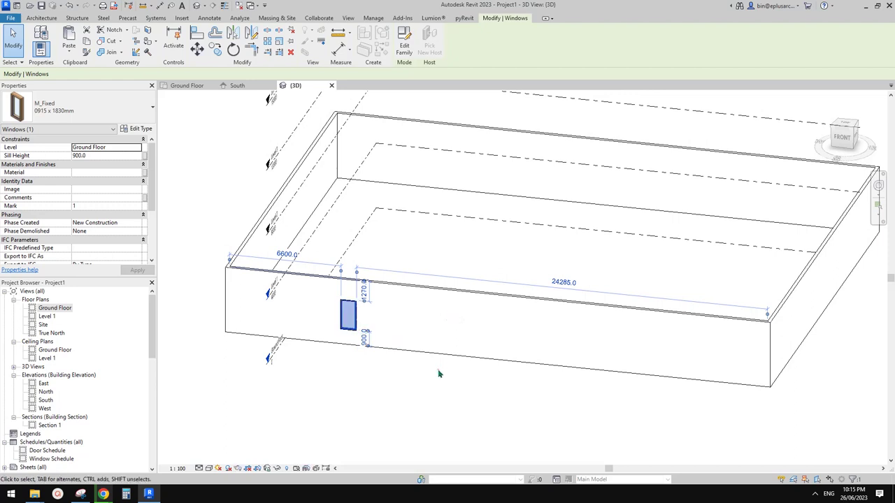
scroll(98, 203, "down", 3)
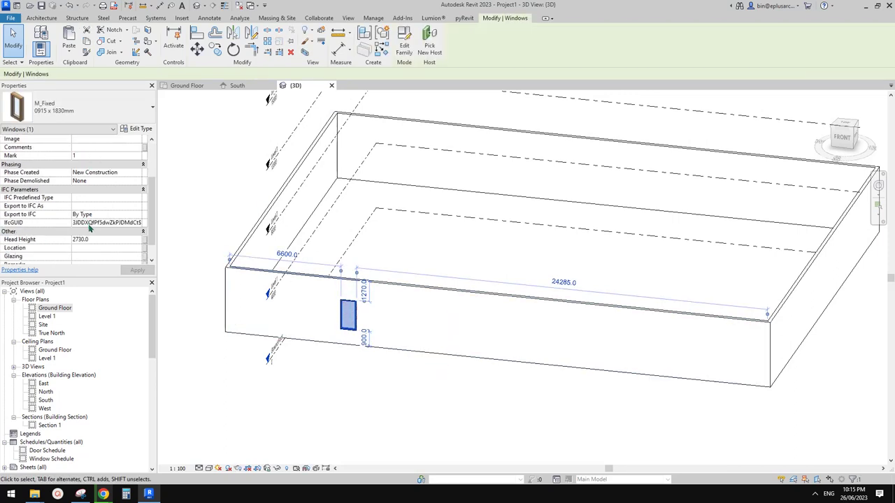
middle_click_drag(399, 313, 444, 289)
key("Escape")
Step: Array the window horizontally along the front wall with 2 grouped members about 2400 mm apart, using Move To 2nd
left_click(393, 297)
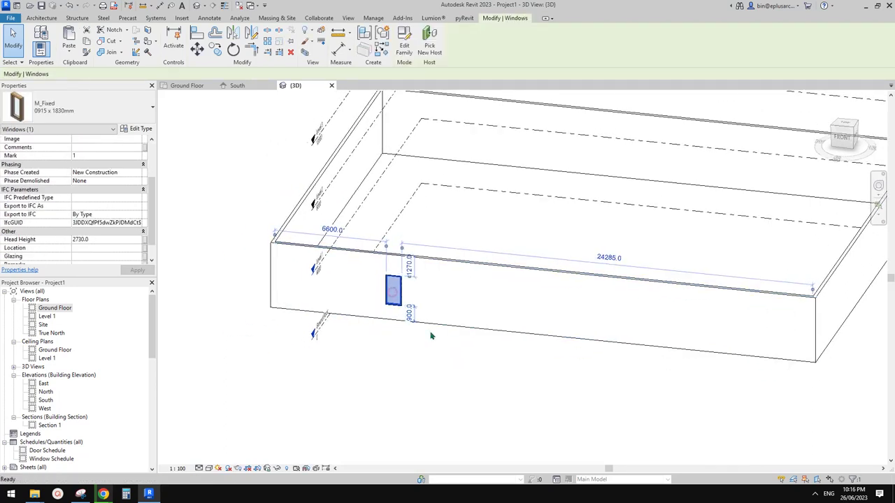
key("a")
key("r")
left_click(389, 310)
key("a")
key("r")
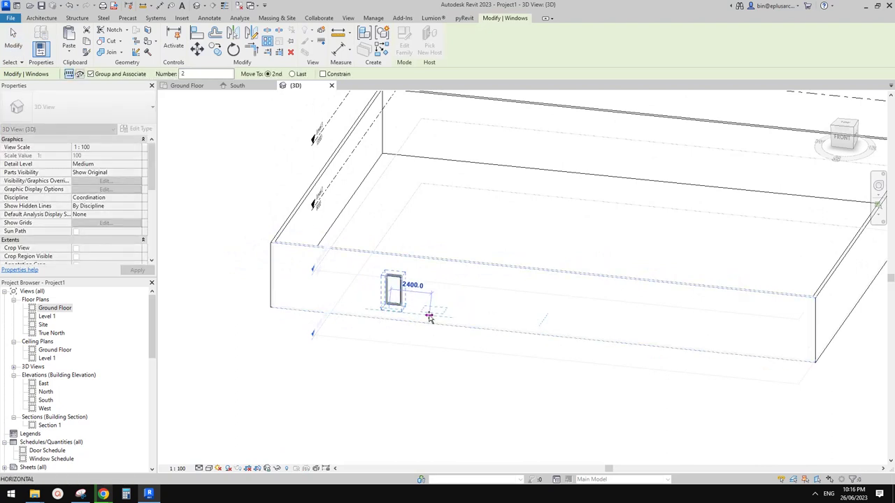
left_click(431, 316)
left_click(442, 329)
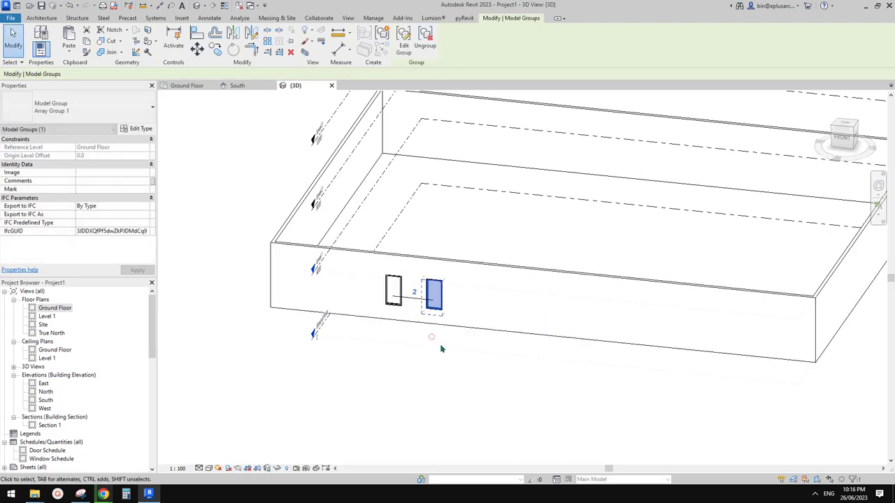
Step: Set the number of windows in the front wall's array to 10
middle_click_drag(441, 347, 428, 310, "shift")
scroll(429, 292, "up", 2)
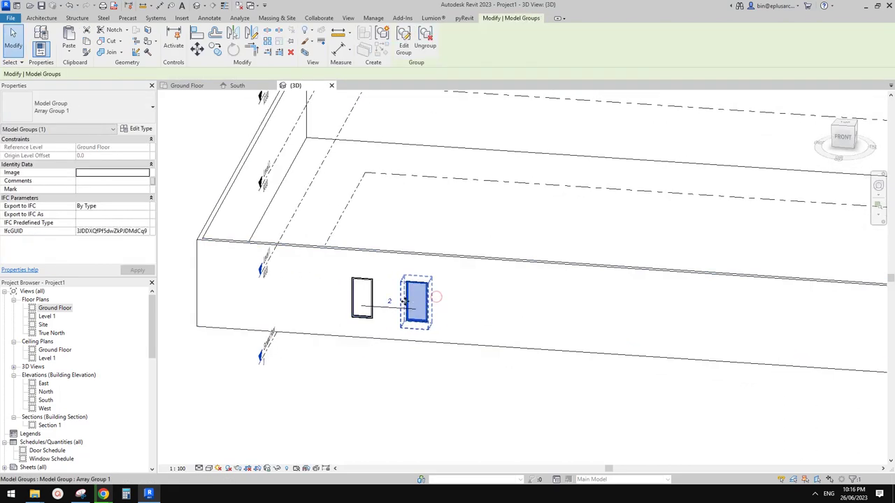
left_click(389, 301)
middle_click_drag(419, 345, 427, 362)
type("10")
key("Return")
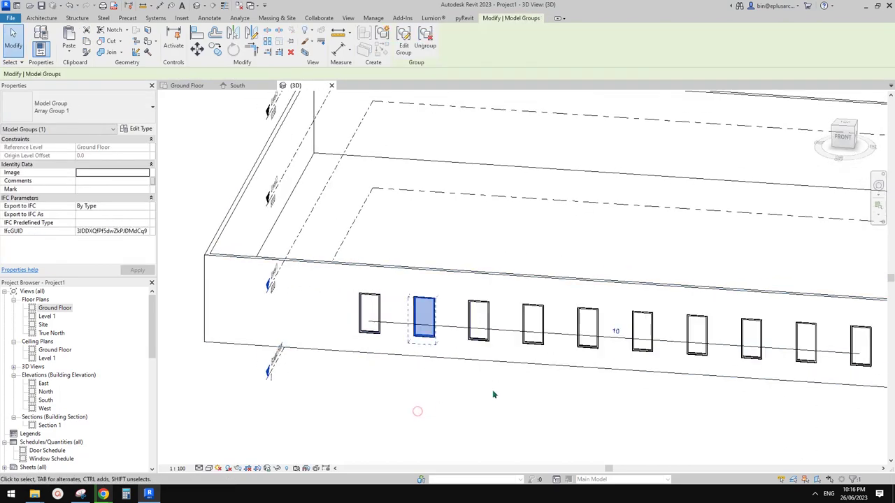
left_click(494, 393)
scroll(486, 363, "down", 2)
middle_click_drag(583, 365, 547, 353, "shift")
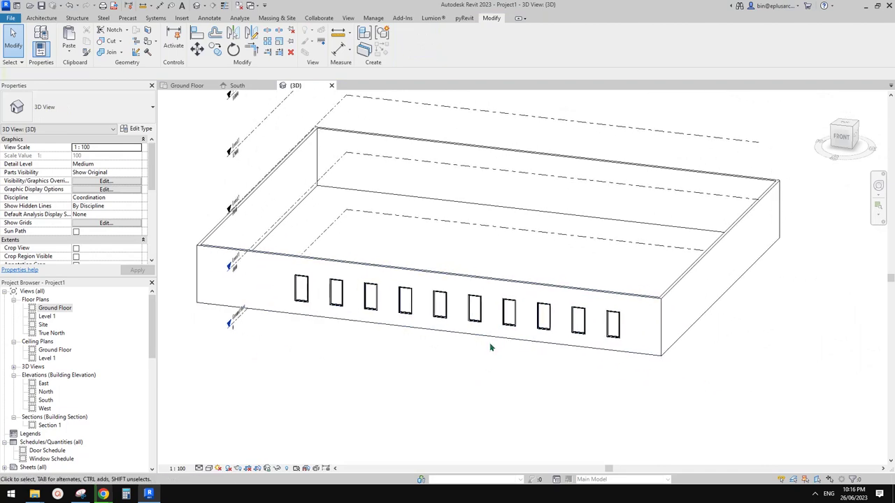
Step: Select the chain of four ground-floor walls and paste copies aligned to selected levels, from Level 1 through Level 4
left_click(513, 315)
middle_click_drag(524, 315, 468, 314)
key("Escape")
middle_click_drag(612, 353, 601, 350)
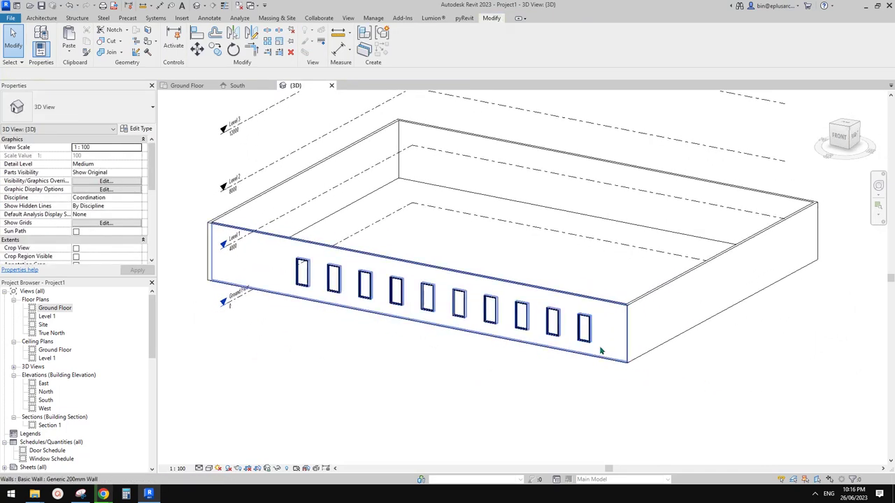
key("Tab")
left_click(616, 338)
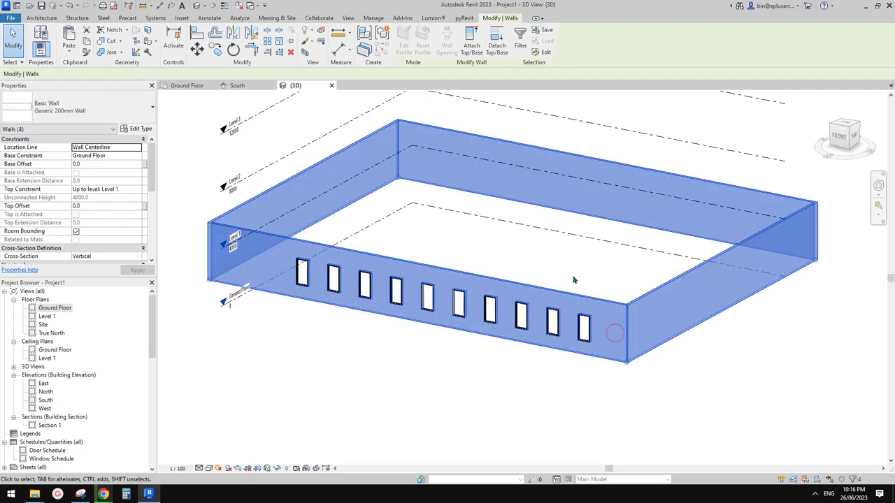
left_click(69, 51)
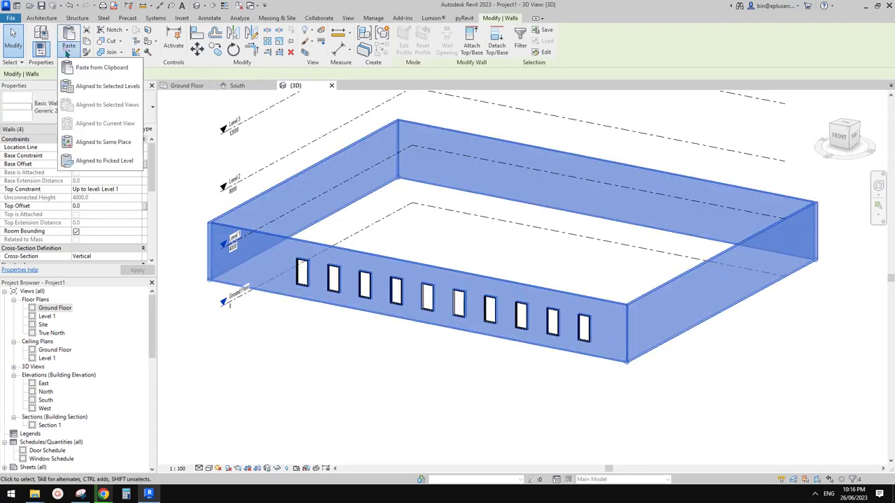
left_click(100, 86)
left_click(604, 198)
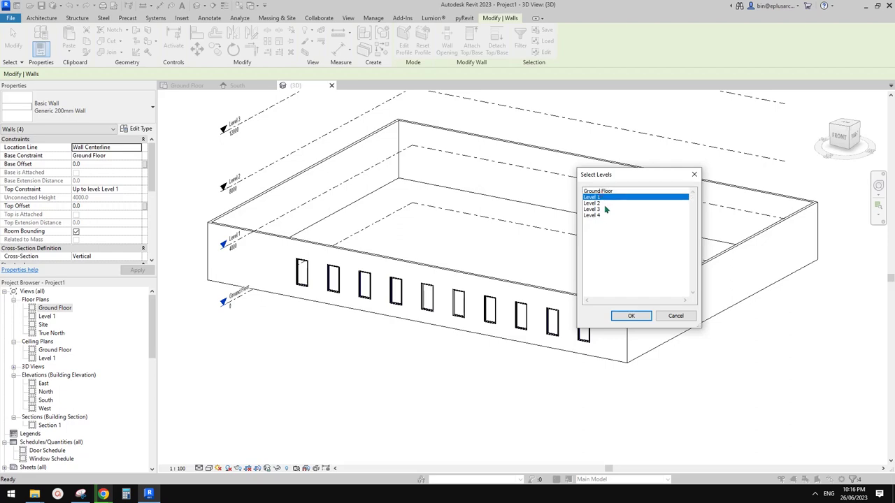
left_click(596, 215, "shift")
left_click(630, 316)
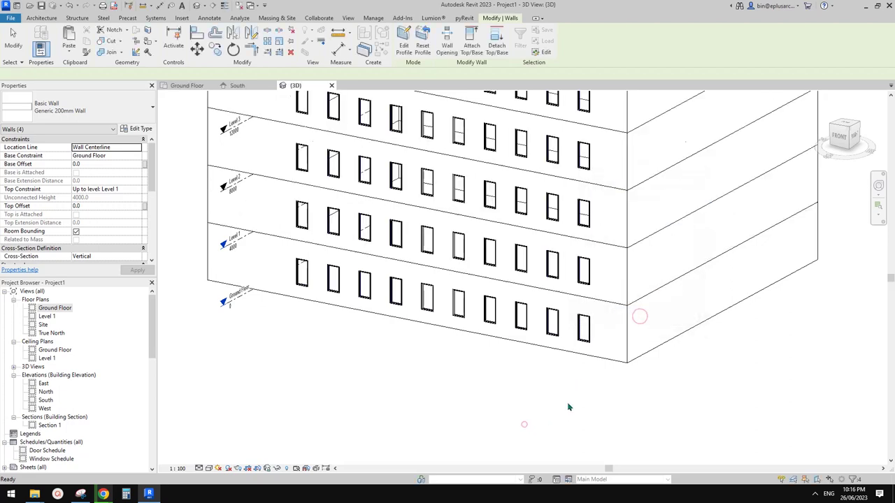
left_click(524, 424)
scroll(529, 263, "down", 2)
middle_click_drag(569, 263, 629, 309)
scroll(571, 290, "up", 2)
middle_click_drag(573, 314, 627, 336, "shift")
scroll(627, 340, "up", 2)
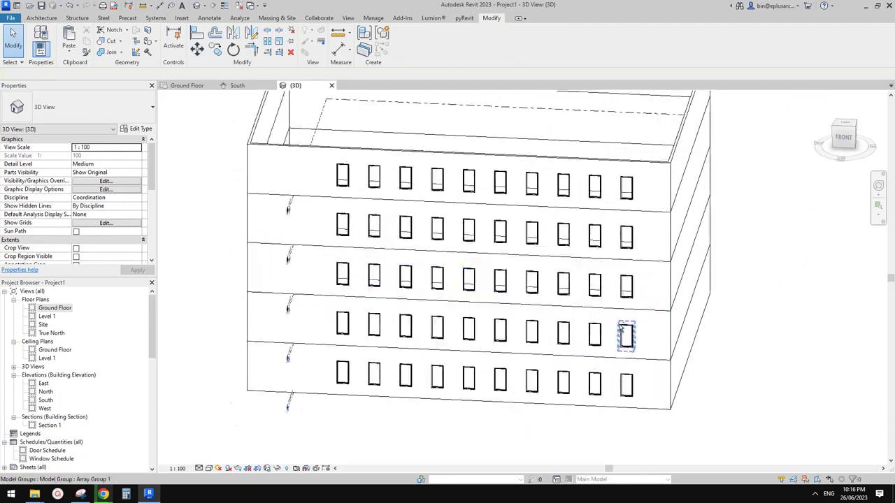
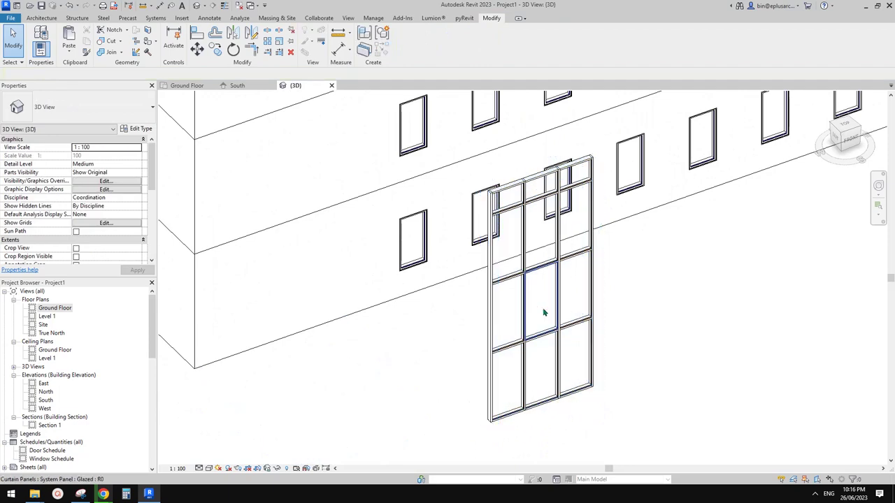
Step: Inspect the Storefront curtain wall and the types available for one of its glazed panels
left_click(541, 308)
left_click(678, 307)
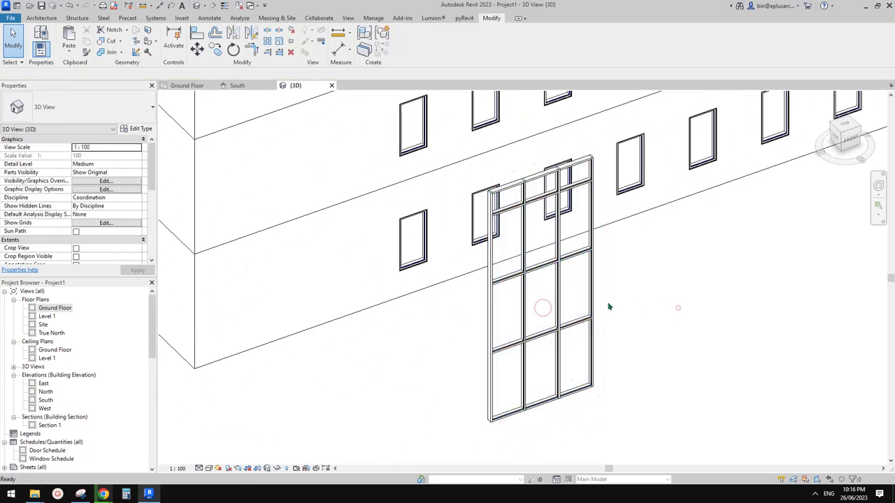
left_click(546, 309)
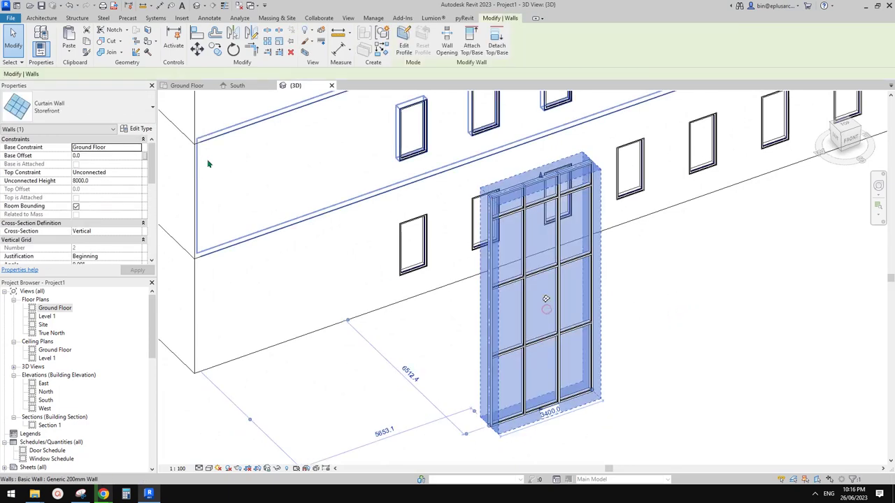
left_click(126, 117)
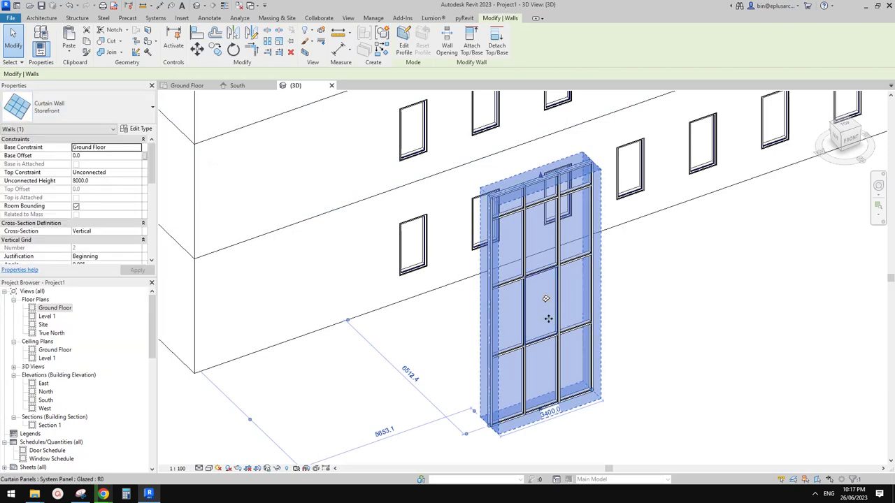
left_click(549, 322)
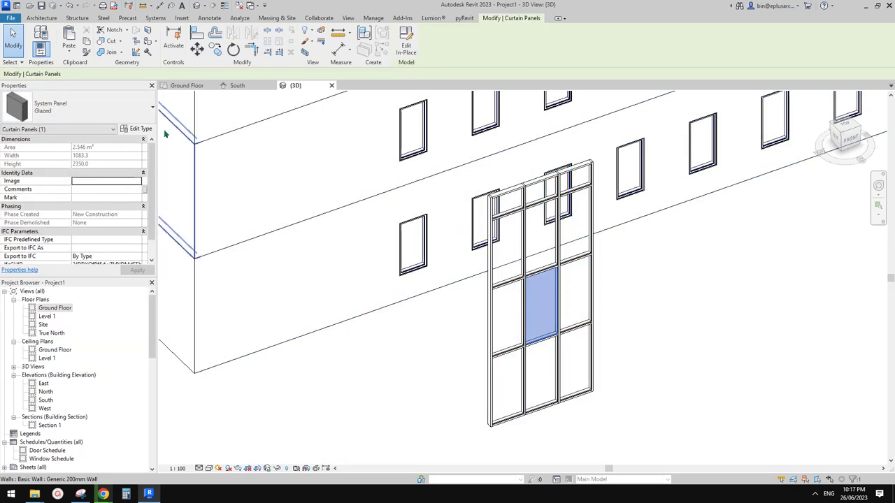
left_click(111, 112)
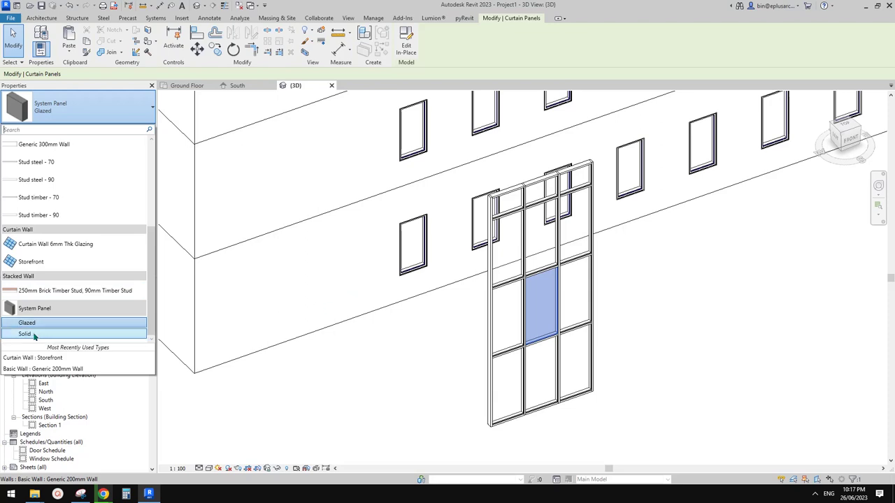
middle_click_drag(452, 318, 452, 319)
left_click(475, 314)
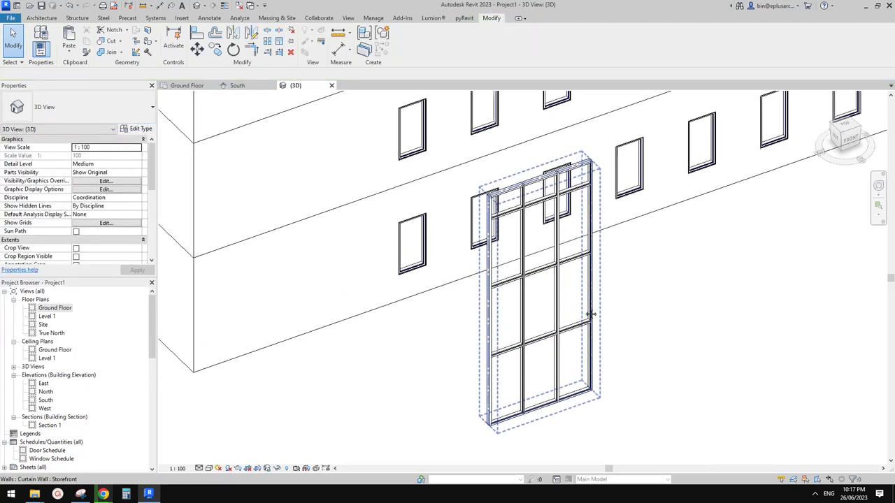
left_click(543, 345)
middle_click_drag(543, 346, 549, 369, "shift")
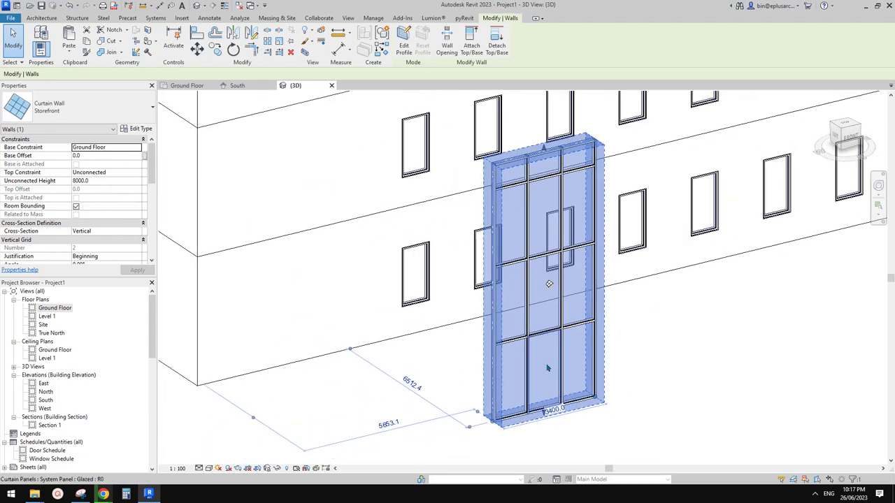
Step: Check the reference photo for panel colours and duplicate the bottom middle panel's Glazed System Panel type as B1
left_click(545, 363)
left_click(136, 129)
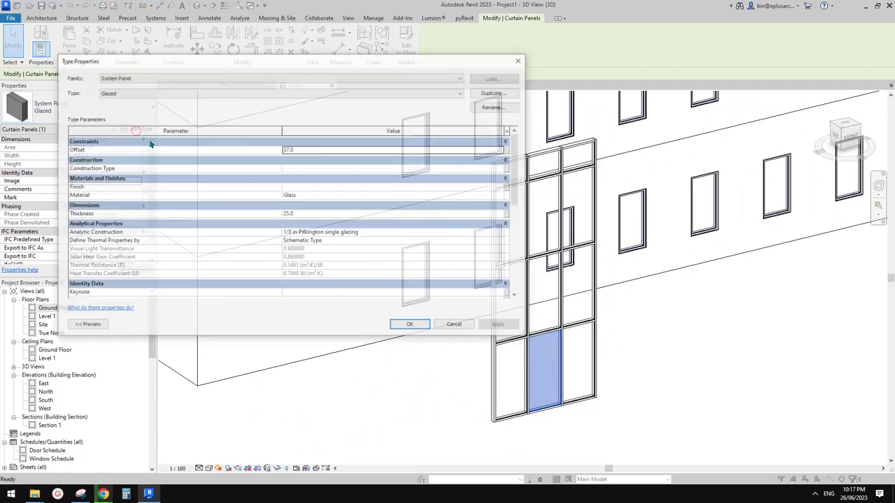
left_click(496, 91)
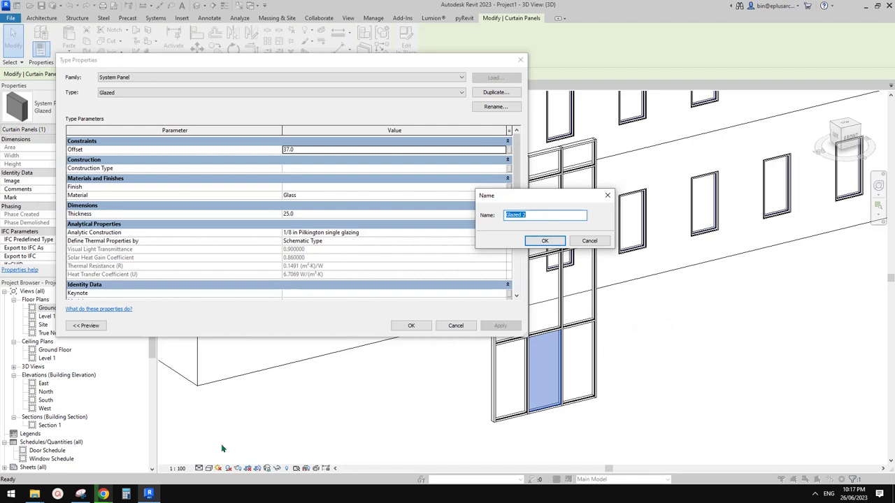
left_click(102, 494)
left_click(222, 488)
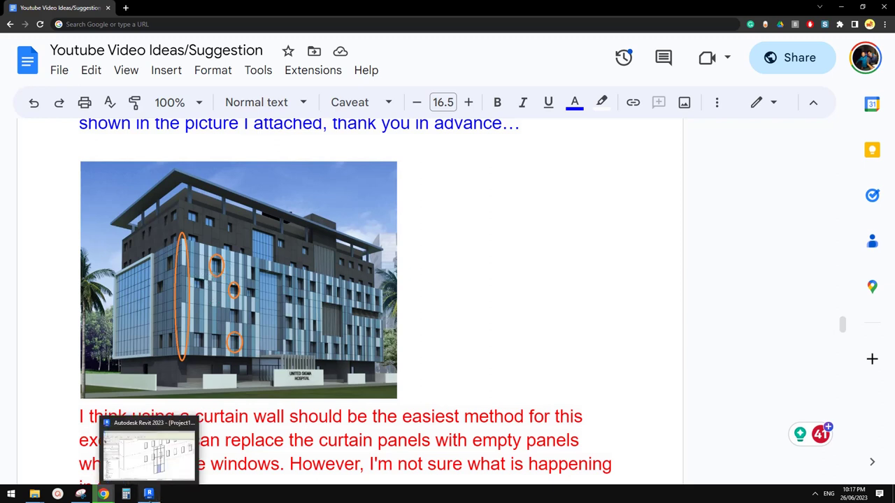
left_click(149, 494)
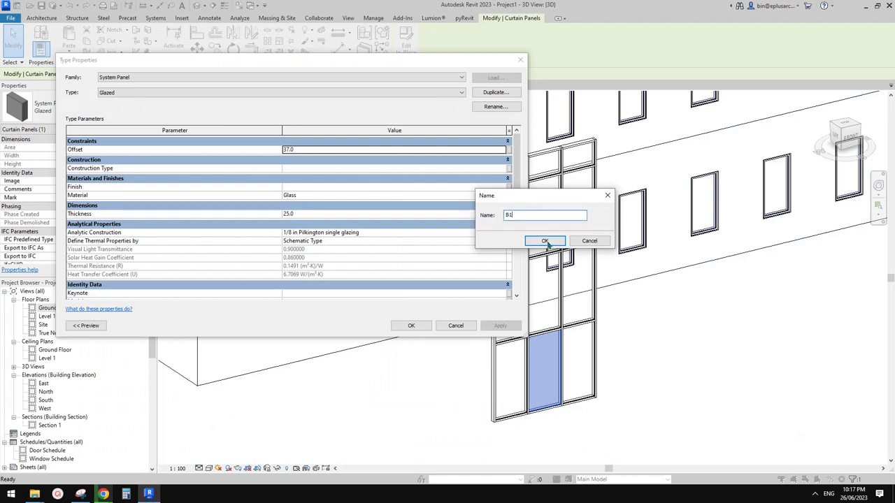
left_click(545, 241)
Step: Create a new material named B1 for the B1 panel type's material
left_click(331, 197)
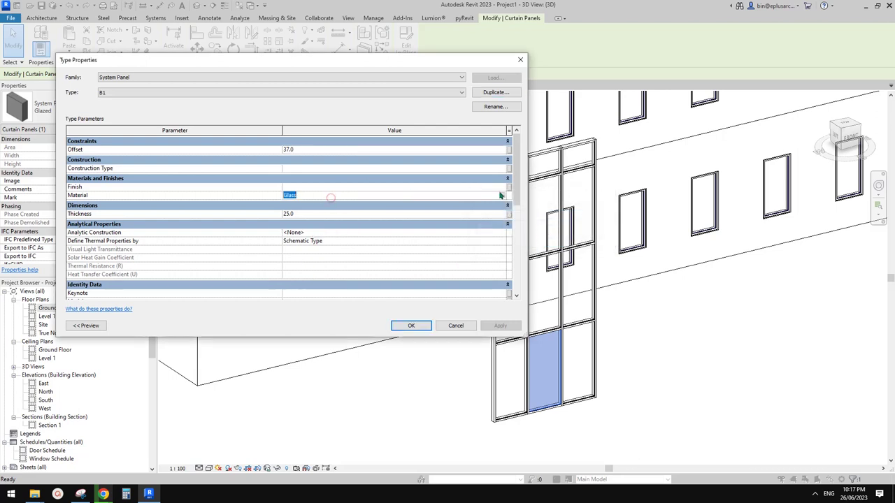
left_click(506, 196)
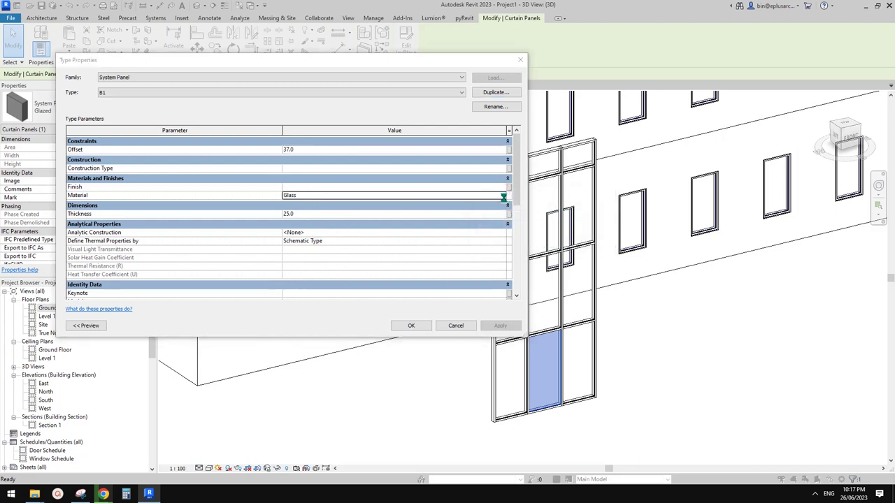
left_click(164, 307)
left_click(189, 320)
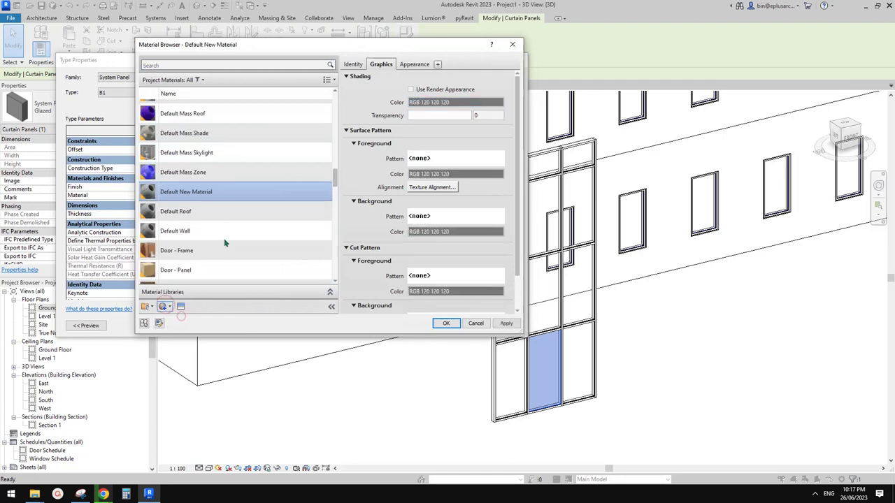
right_click(224, 190)
left_click(249, 224)
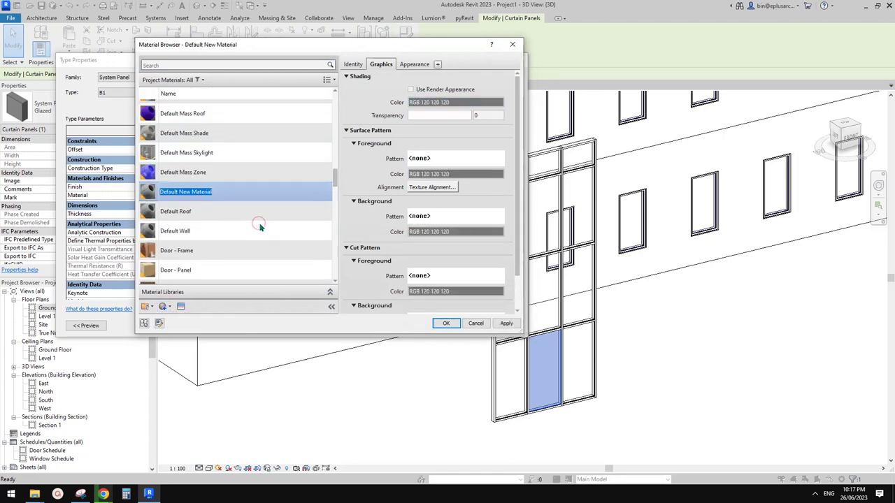
type("B1")
Step: Set material B1's shading colour to RGB 64 128 128 and apply the material to the B1 panel type
left_click(434, 102)
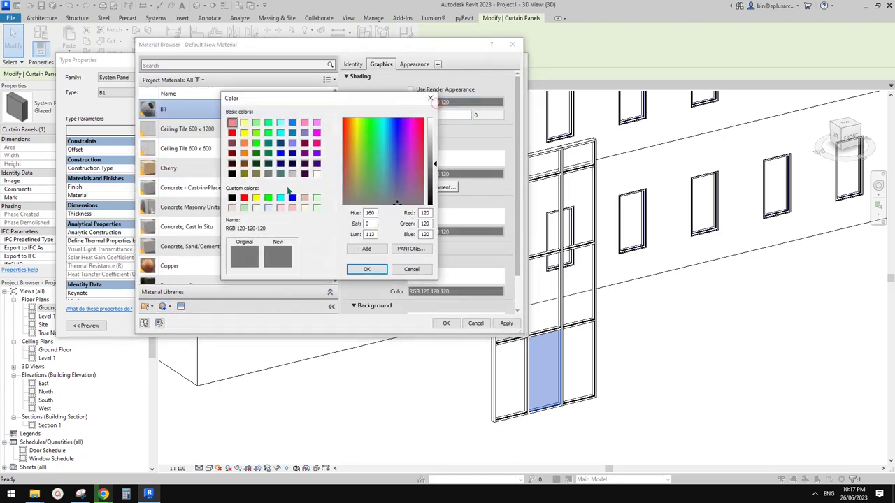
left_click(280, 173)
left_click(367, 269)
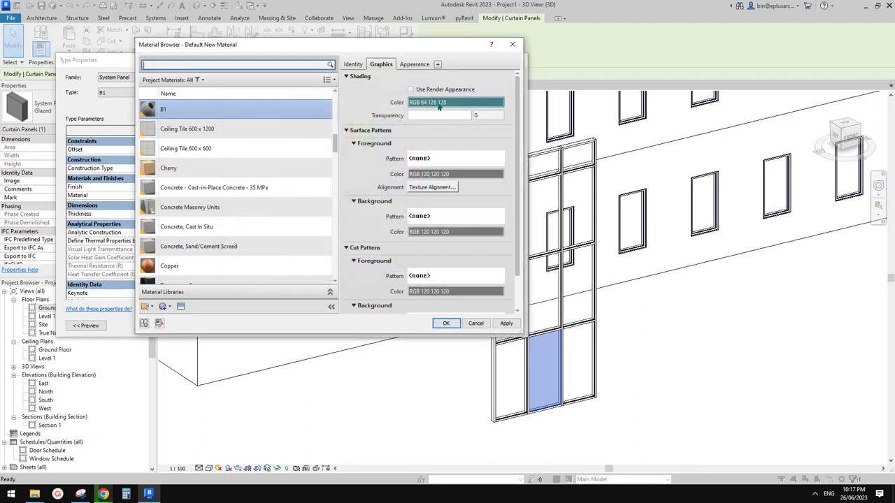
left_click(446, 323)
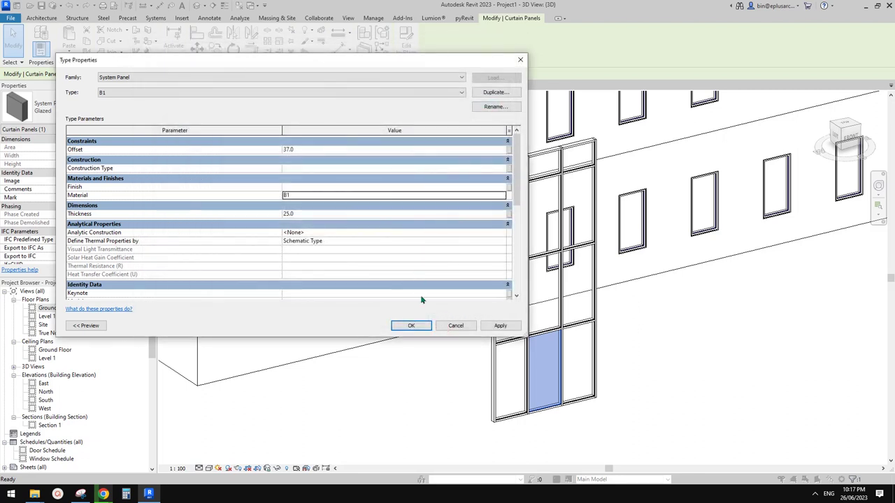
left_click(421, 326)
Step: Deselect the panel and set the 3D view's visual style to Shaded
middle_click_drag(552, 337, 519, 292)
left_click(622, 337)
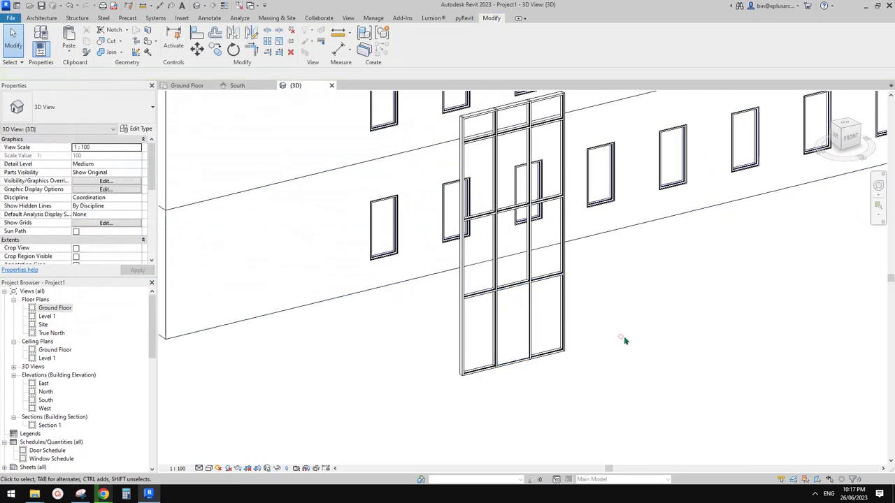
left_click(209, 469)
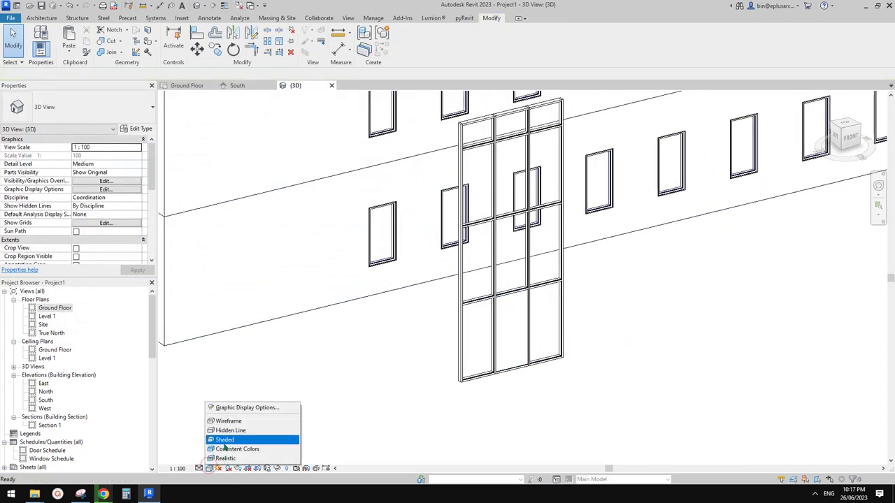
left_click(223, 449)
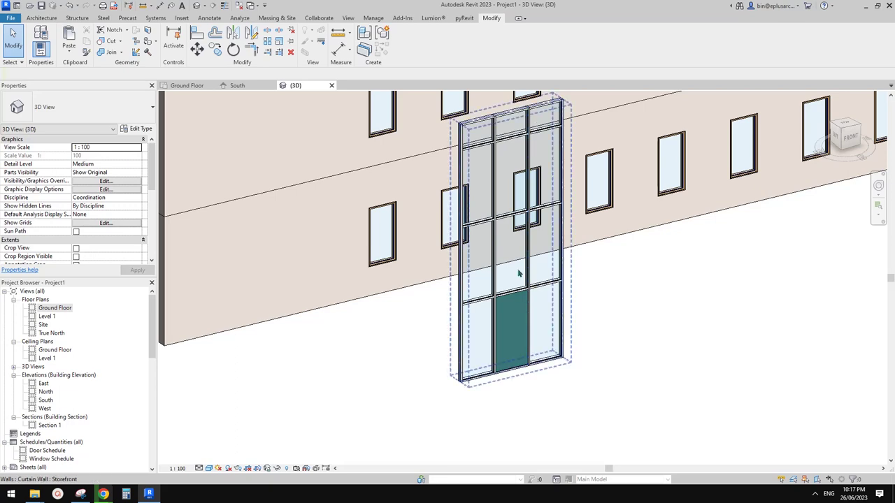
Step: Duplicate the bottom middle curtain panel's B1 type as B2
left_click(514, 324)
left_click(134, 128)
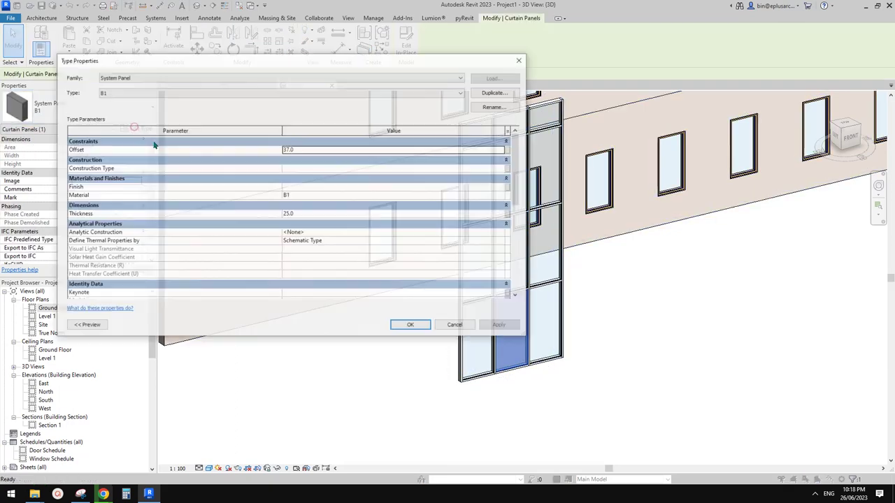
left_click(495, 92)
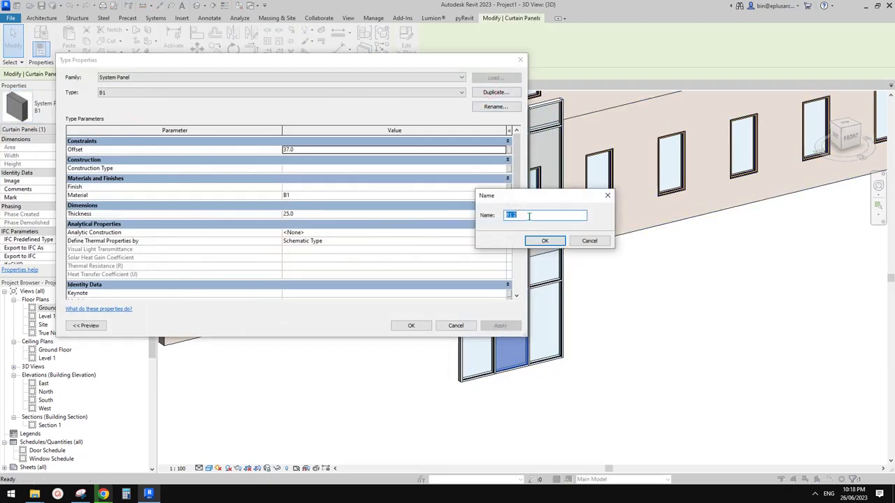
type("B2")
left_click(535, 240)
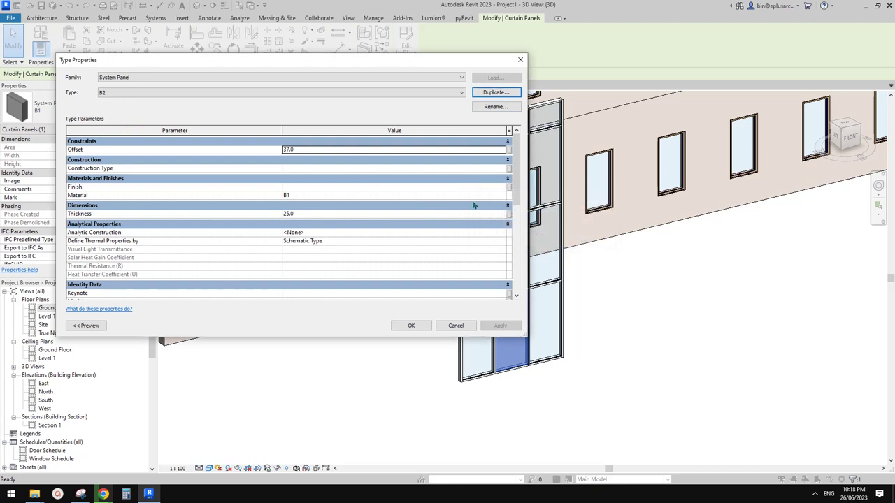
Step: Duplicate material B1 with its assets for the B2 panel type and rename the copy B2
left_click(504, 197)
left_click(506, 195)
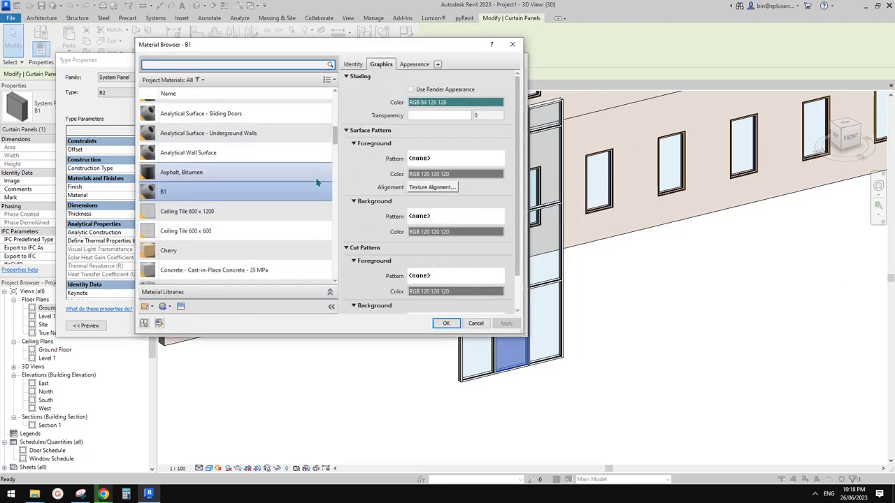
right_click(254, 195)
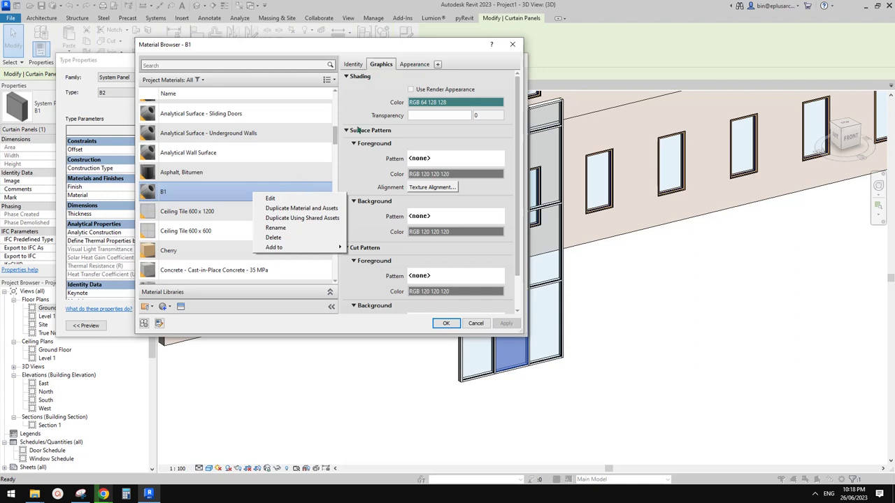
left_click(296, 208)
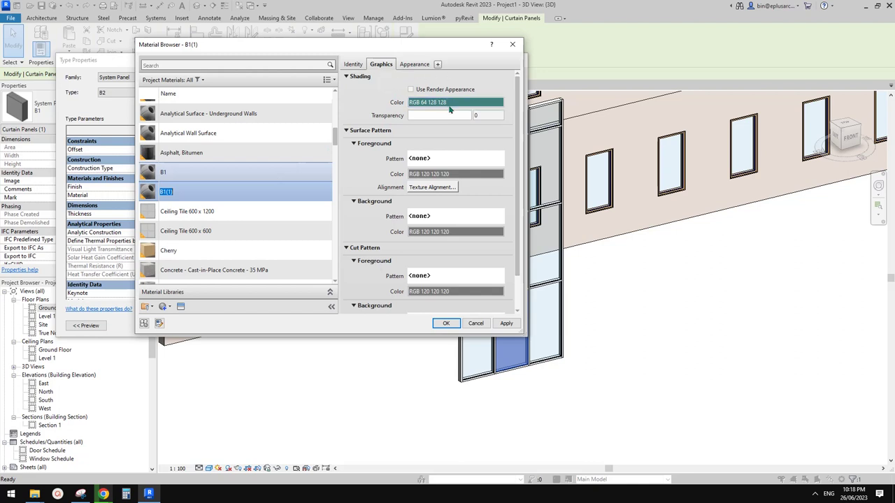
left_click(419, 64)
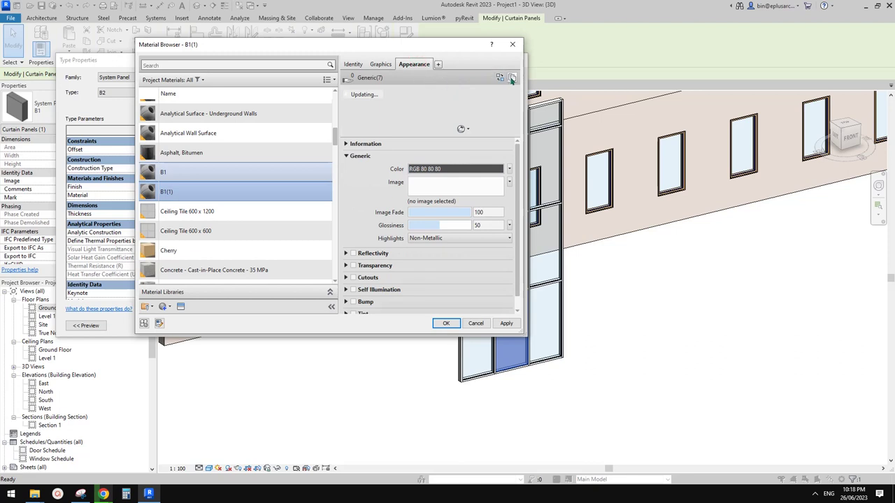
left_click(381, 63)
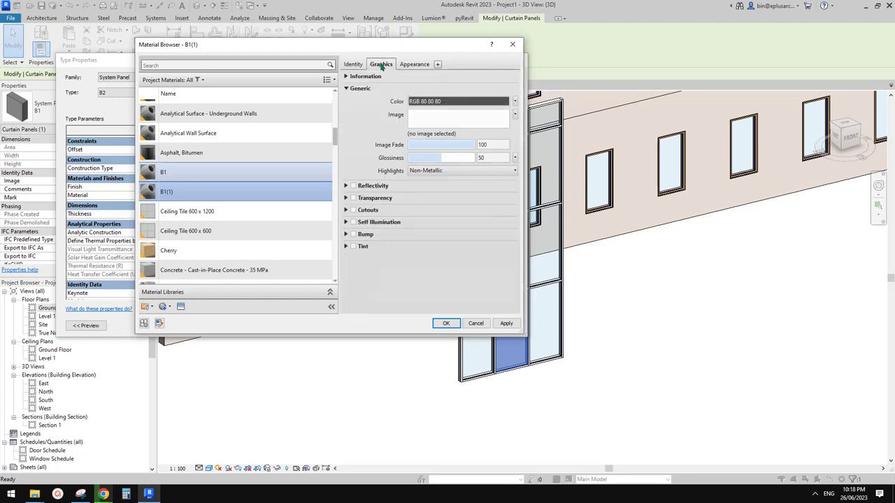
right_click(167, 195)
left_click(201, 233)
type("B2")
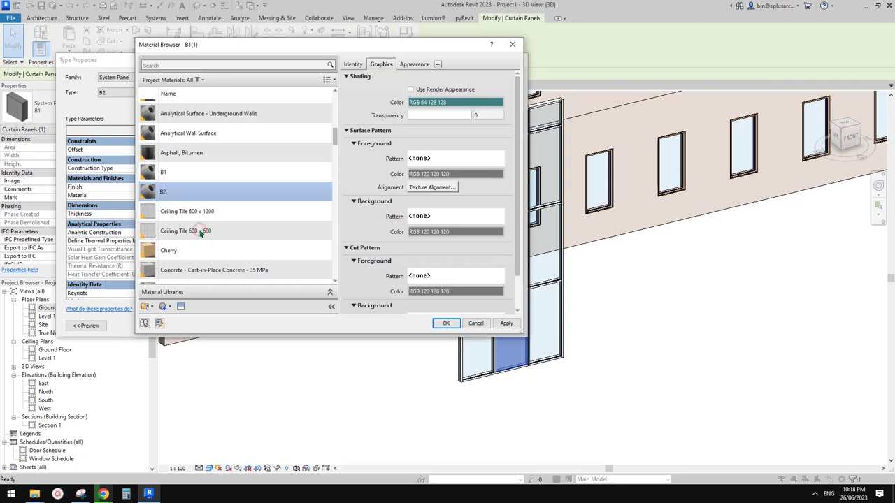
Step: Lighten material B2's shading colour to RGB 137 197 197 and apply the material to the B2 panel type
left_click(441, 102)
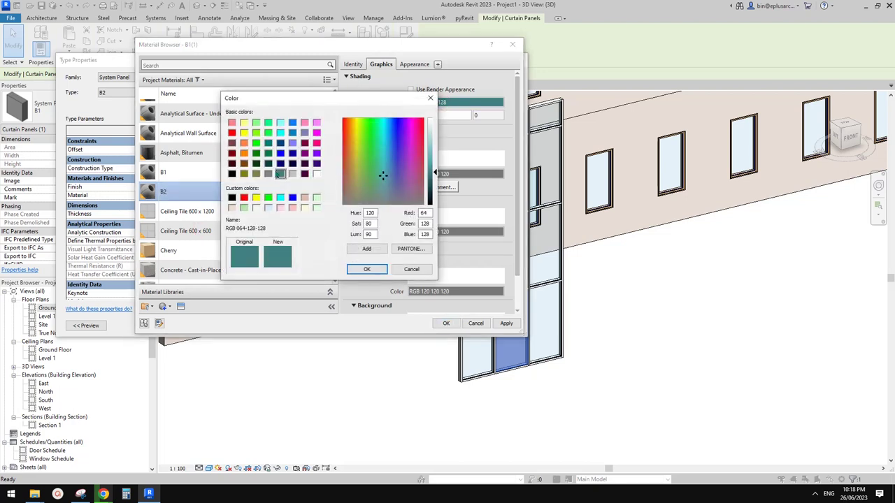
left_click_drag(435, 159, 435, 141)
left_click(366, 269)
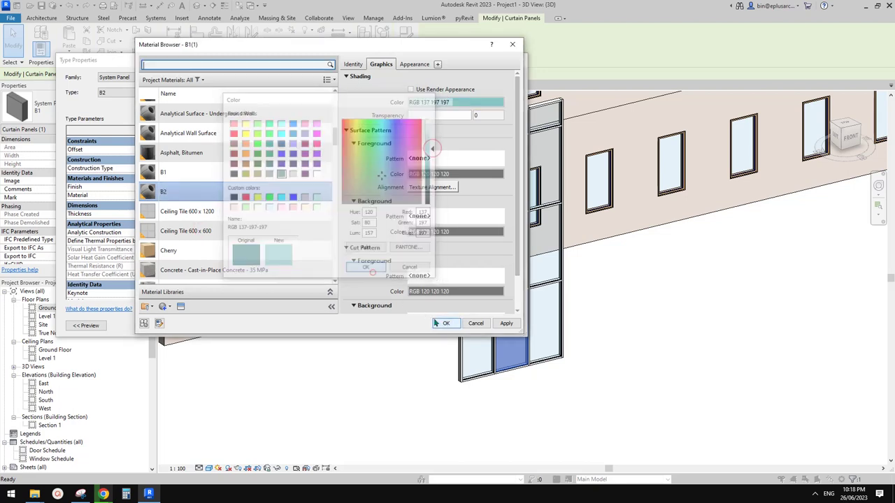
left_click(442, 322)
left_click(418, 324)
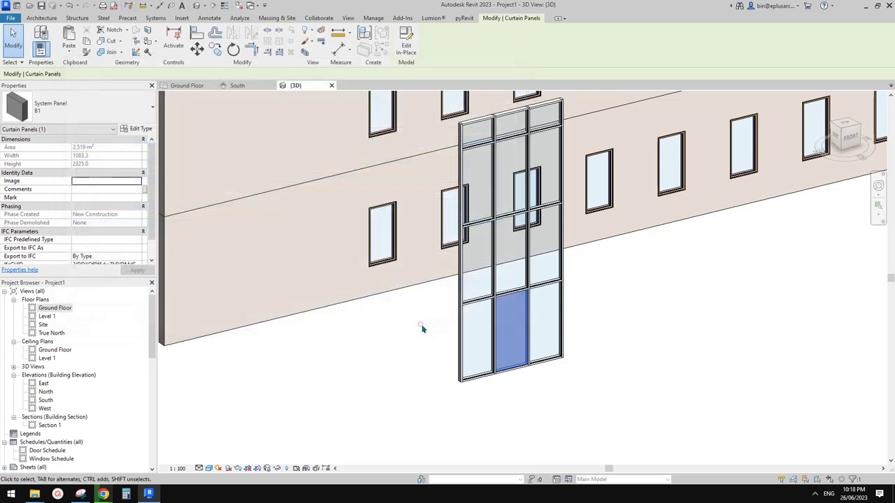
Step: Duplicate the panel type B2 as B3 and check the panel colours in the reference photo in the browser document
left_click(137, 129)
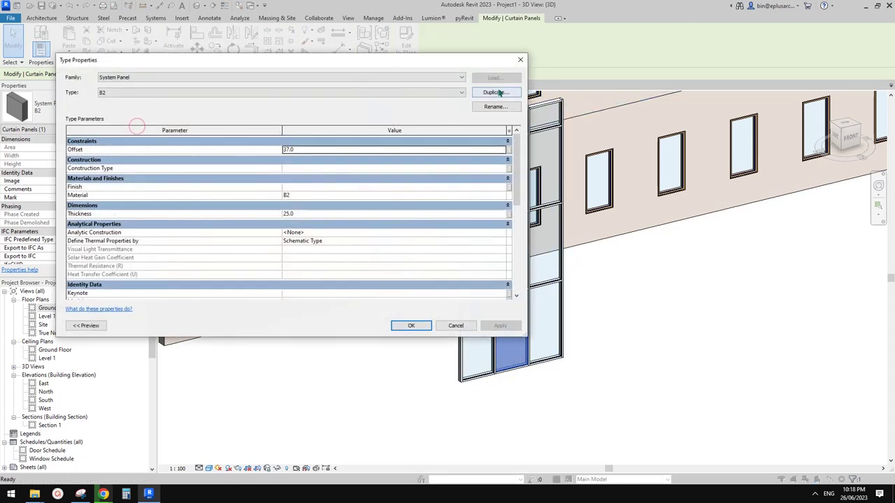
left_click(494, 93)
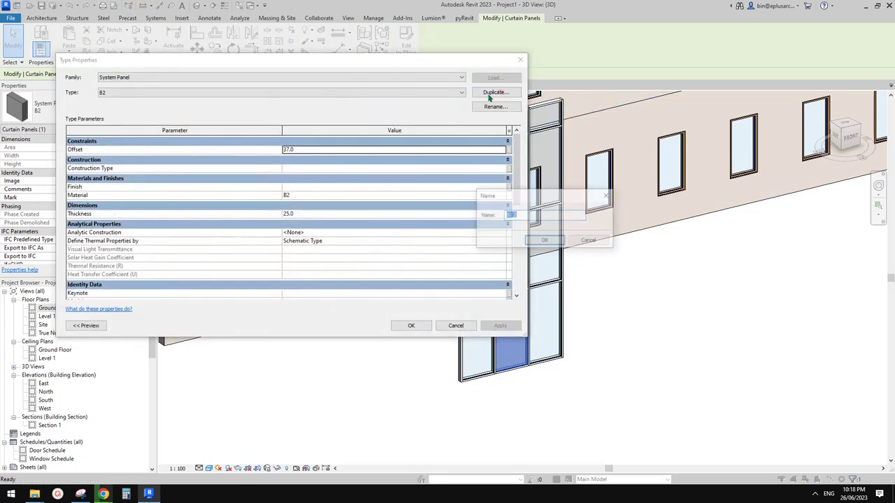
left_click(541, 239)
mouse_move(104, 494)
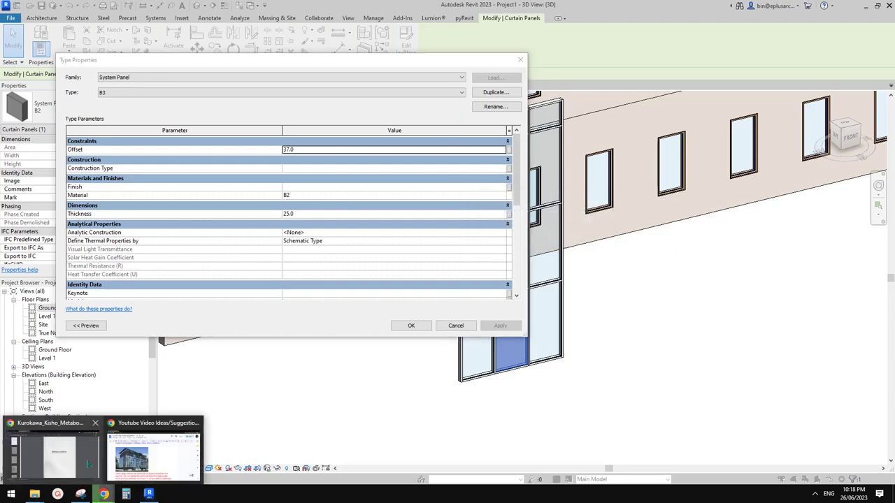
left_click(129, 458)
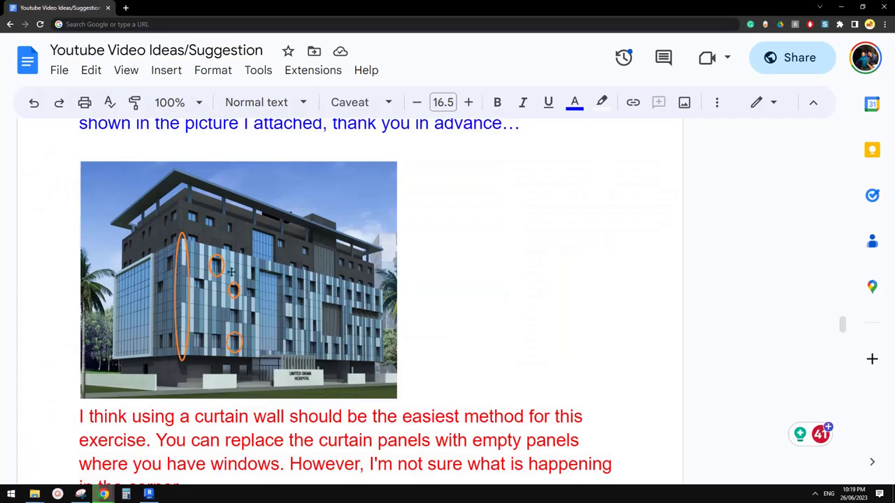
left_click(156, 492)
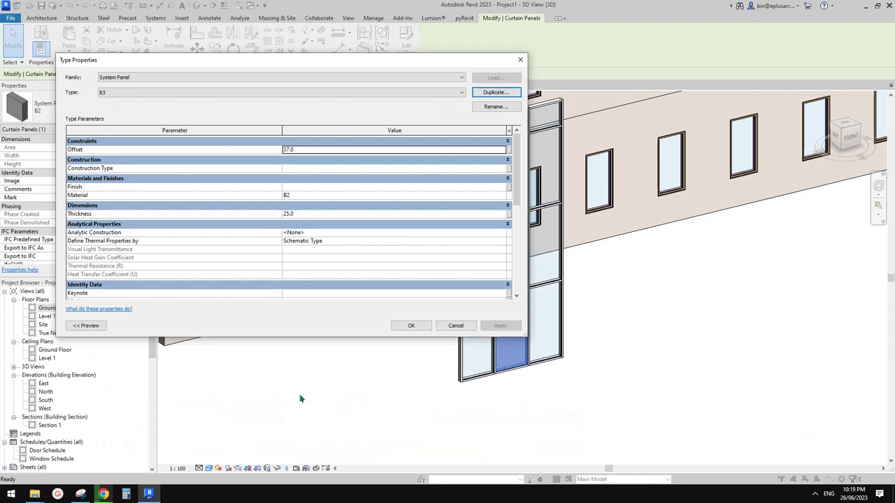
Step: Duplicate material B2 for the B3 panel type and name the copy B3
left_click(358, 196)
left_click(502, 196)
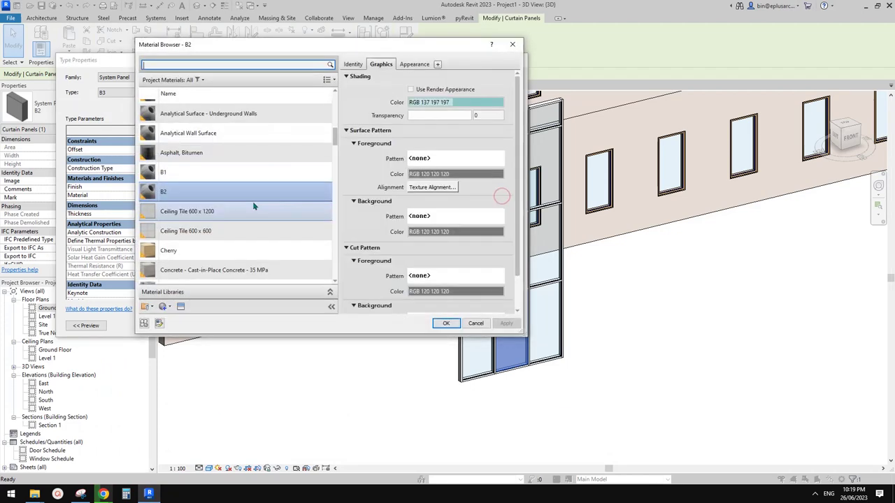
right_click(205, 190)
left_click(227, 203)
type("B3")
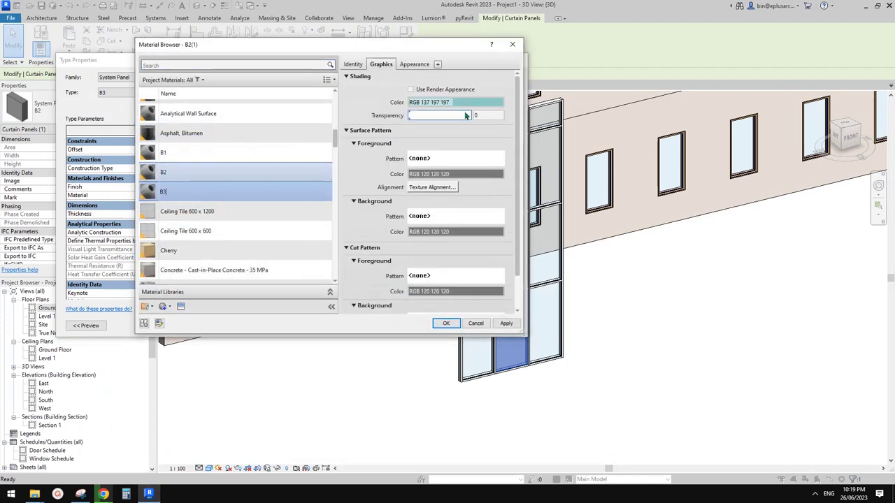
Step: Lighten material B3's shading colour to RGB 217 236 236 and apply the material to the B3 panel type
left_click(458, 102)
left_click(434, 129)
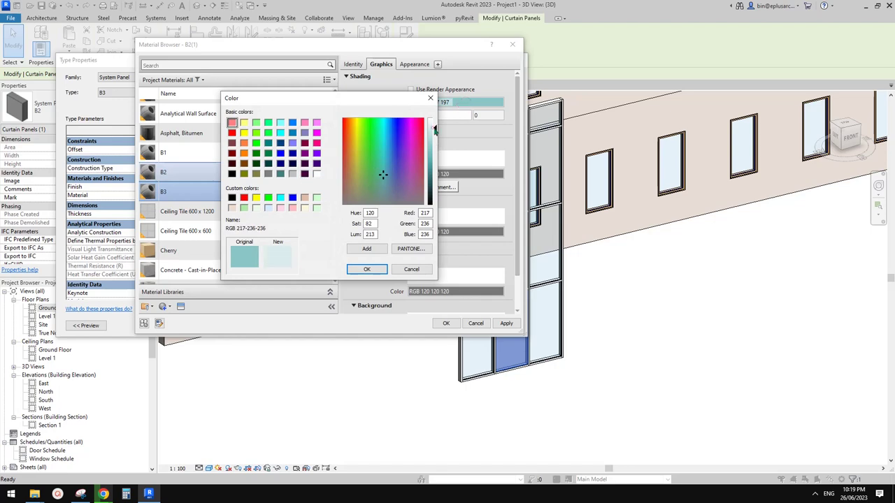
left_click(366, 269)
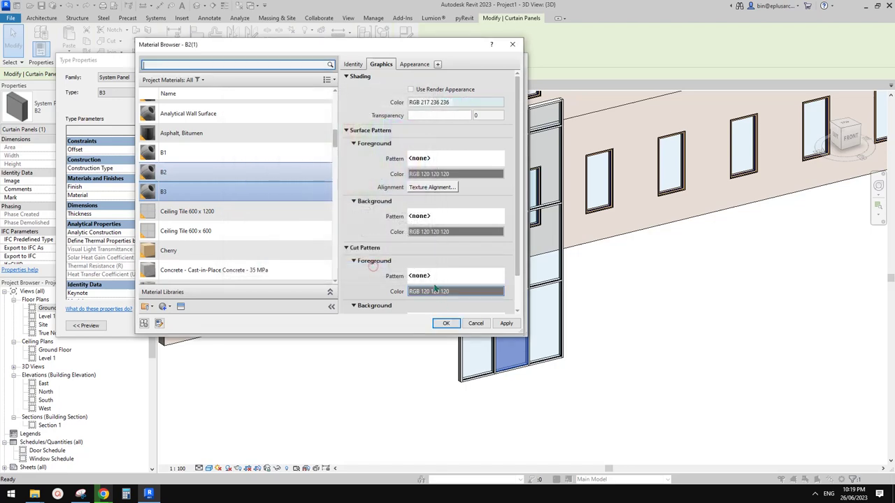
left_click(446, 323)
left_click(412, 324)
Step: Examine the recoloured bottom middle panel and the selection of neighbouring glazed panels in the curtain wall
left_click(609, 324)
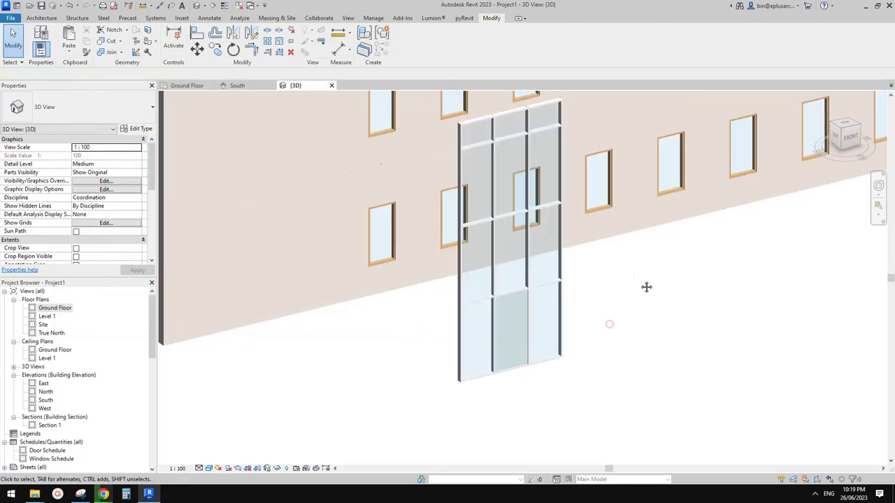
left_click(539, 253)
left_click(609, 270)
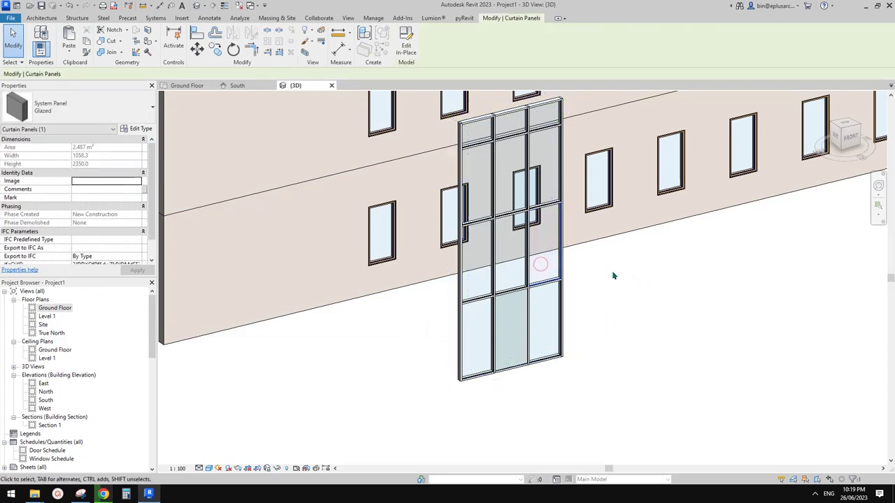
left_click(548, 309)
scroll(548, 310, "up", 3)
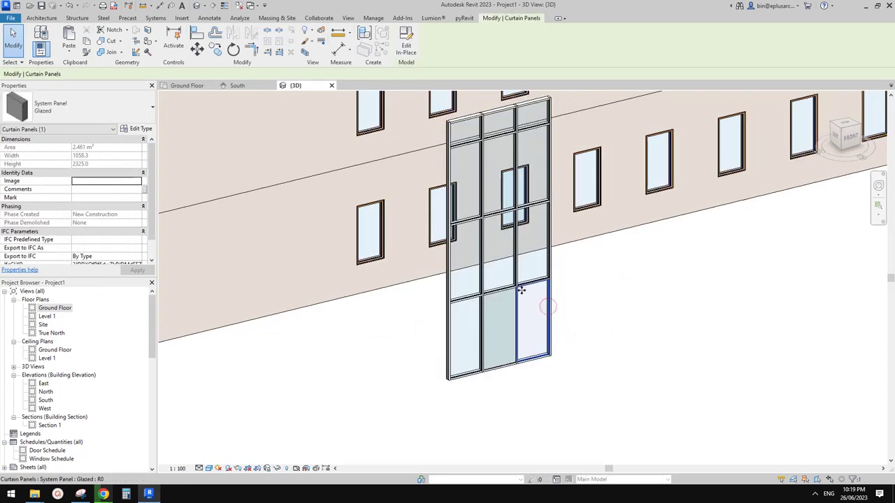
left_click(595, 320)
scroll(581, 294, "down", 1)
mouse_move(589, 276)
middle_mouse_down("shift")
mouse_move(581, 293)
mouse_move(576, 283)
middle_mouse_up("shift")
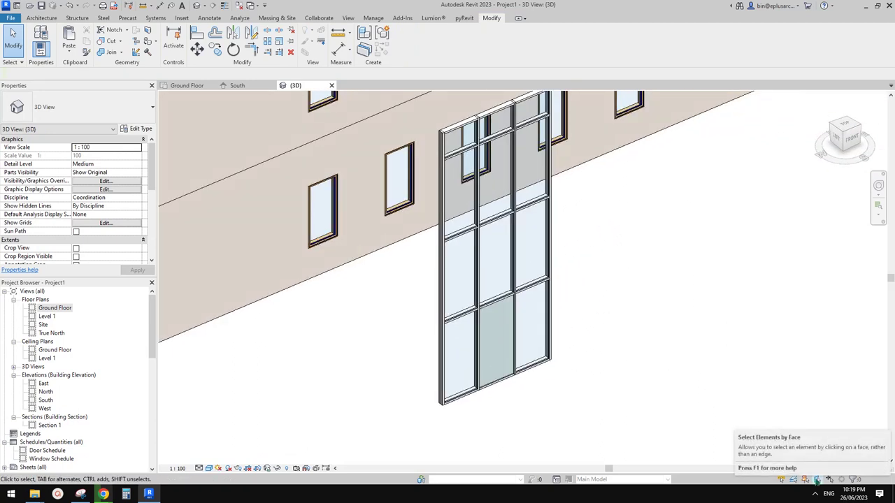
Step: Change the rightmost glazed panel in the curtain wall's second row from the bottom to system panel type B2
middle_click_drag(607, 252, 612, 260)
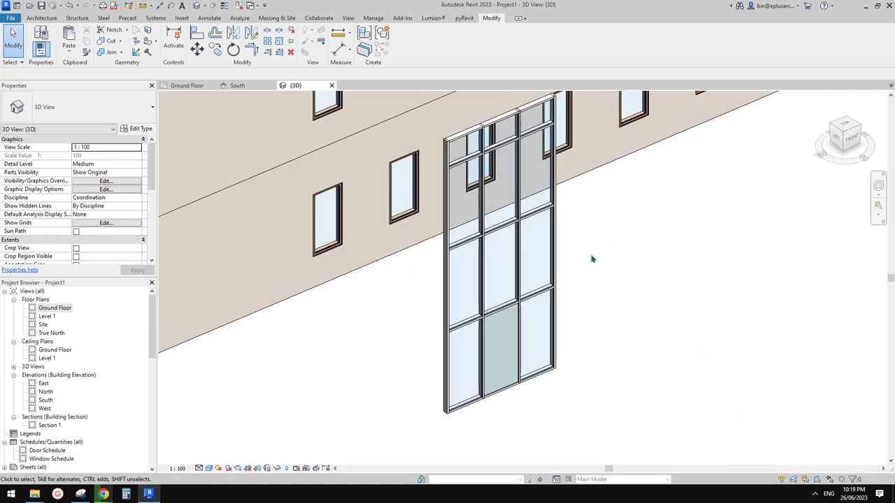
key("Tab")
left_click(537, 262)
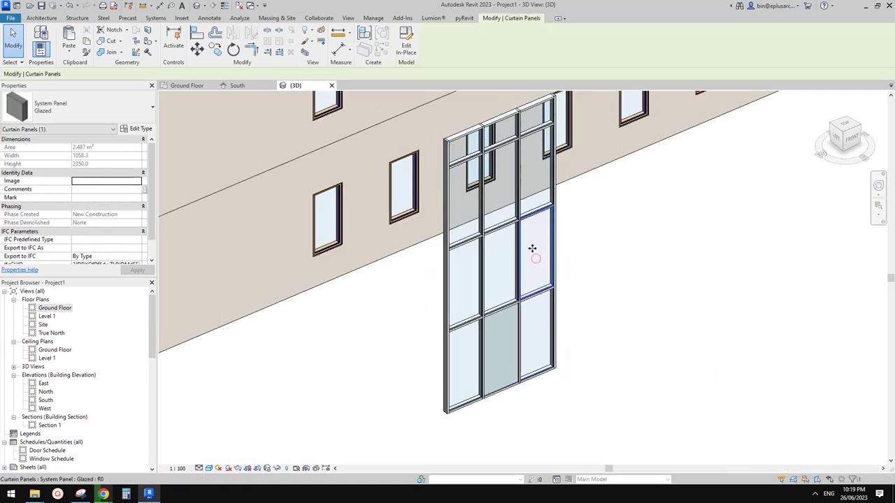
left_click(573, 253)
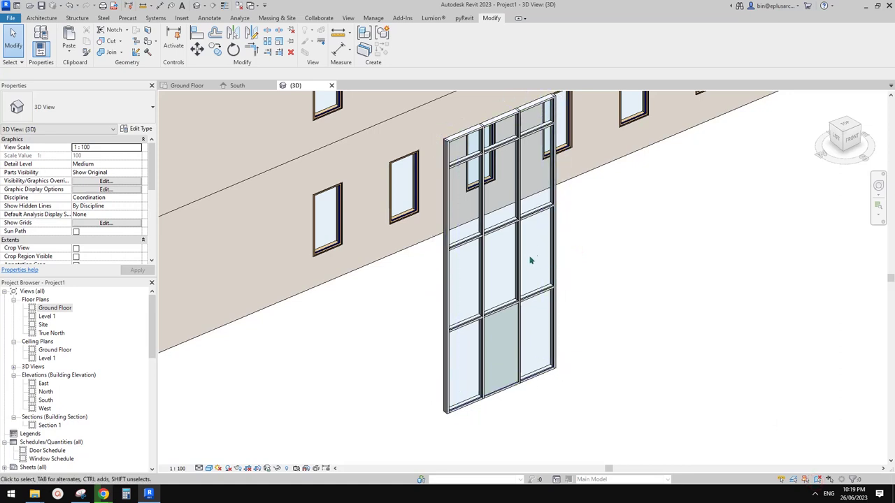
scroll(531, 258, "up", 3)
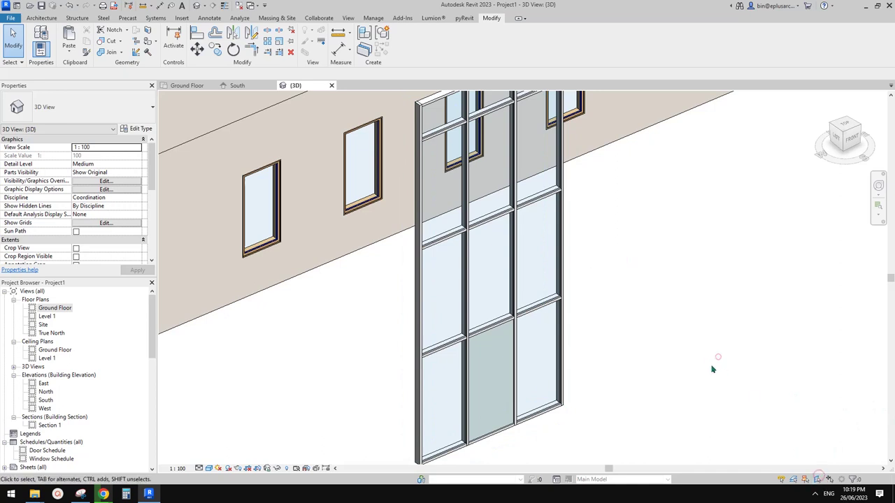
left_click(530, 263)
left_click(120, 112)
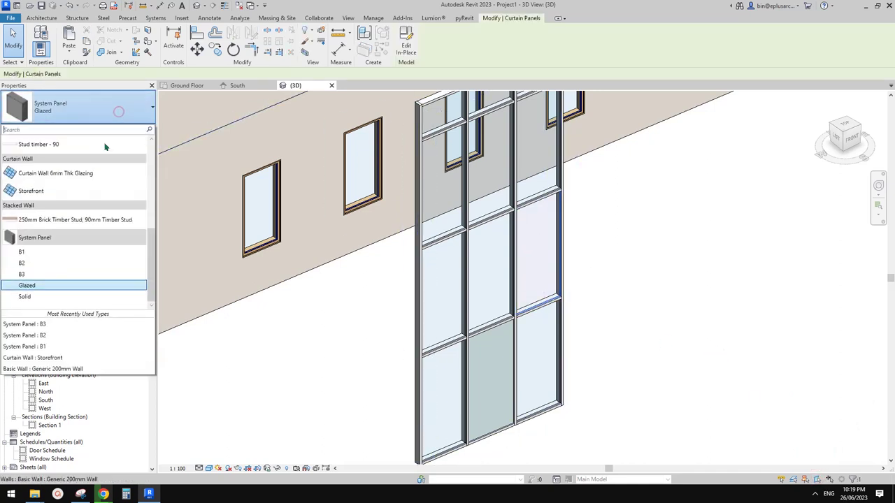
left_click(52, 264)
left_click(588, 277)
Step: Change the middle-column panel in the second row from the bottom to system panel type B1
key("Tab")
left_click(483, 280)
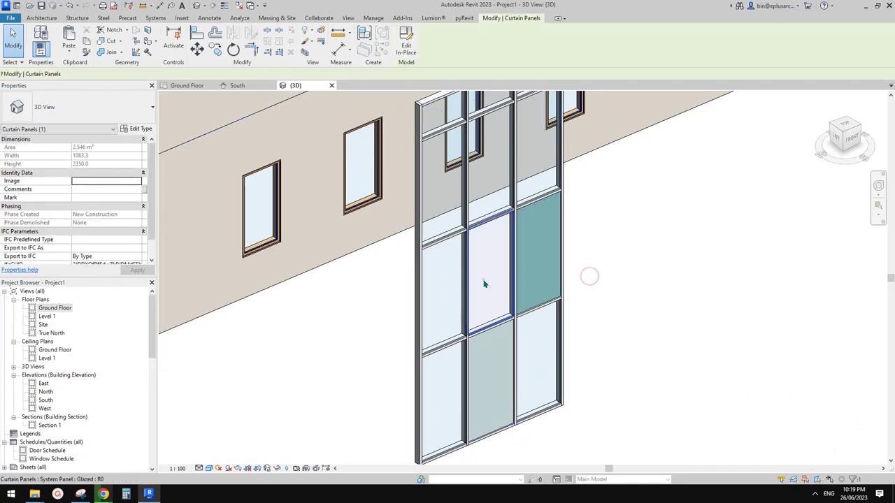
left_click(117, 99)
left_click(53, 249)
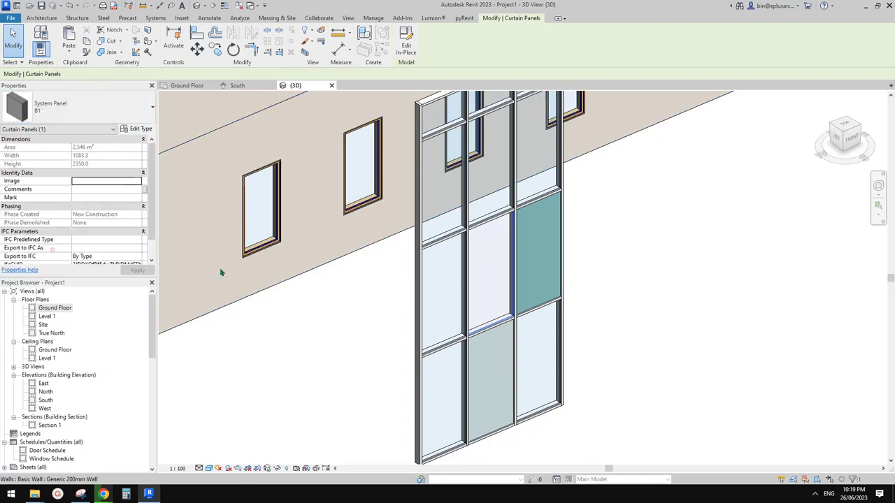
left_click(645, 256)
Step: Compare the coloured curtain panels with the façade in the reference photo in the browser document
middle_click_drag(542, 306, 538, 223, "shift")
scroll(536, 313, "down", 2)
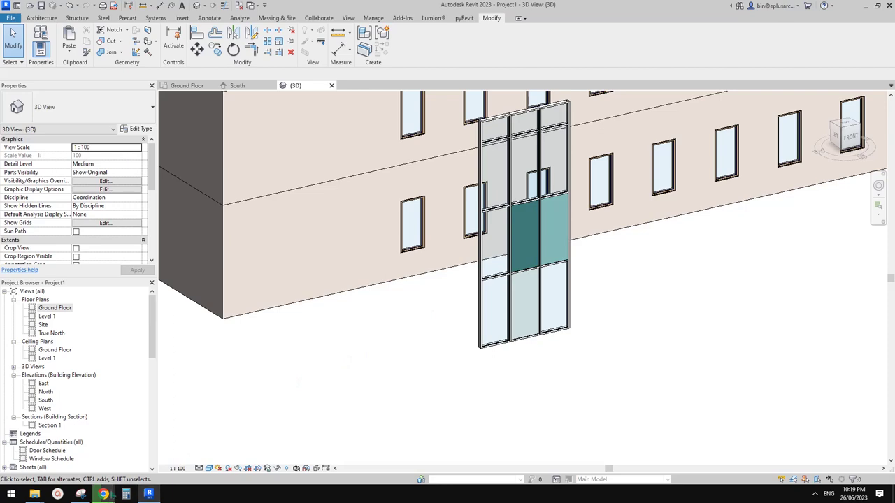
mouse_move(104, 492)
left_click(152, 453)
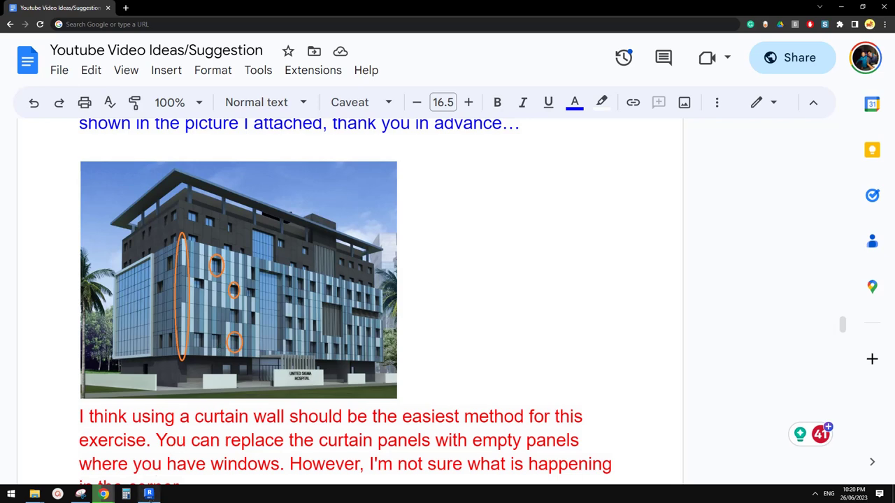
left_click(148, 495)
Step: Set the distance between the storefront curtain wall and the building's front wall to 1000 mm
middle_click_drag(542, 345, 544, 336, "shift")
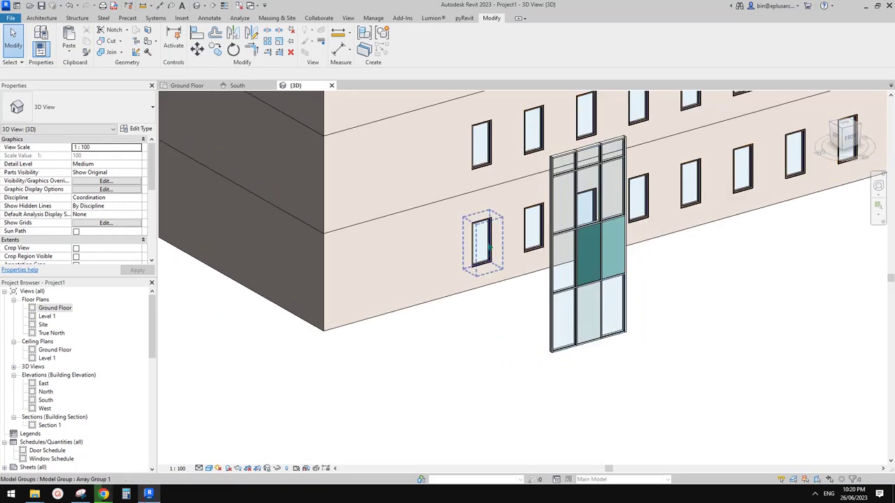
left_click(563, 323)
middle_click_drag(563, 323, 511, 314, "shift")
left_click(502, 331)
type("1000")
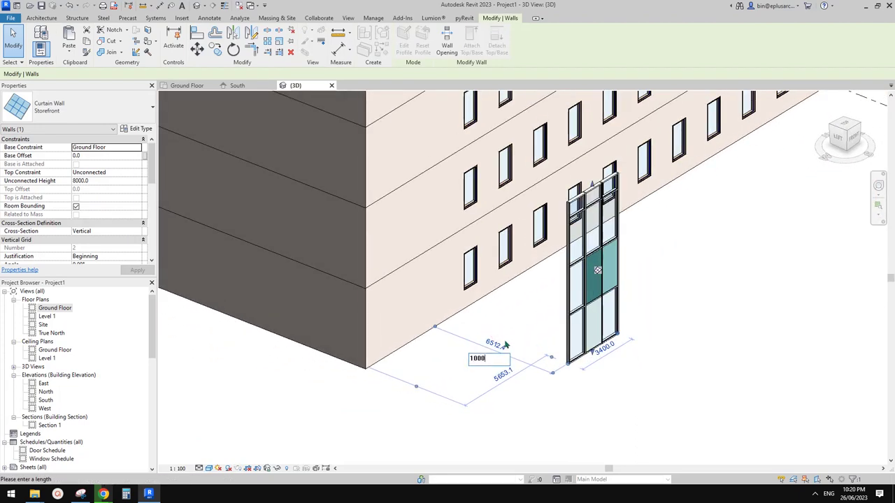
key("Return")
Step: Extend the curtain wall along the whole front façade, using the building's side walls as boundaries
scroll(508, 317, "down", 1)
middle_click_drag(508, 319, 465, 327, "shift")
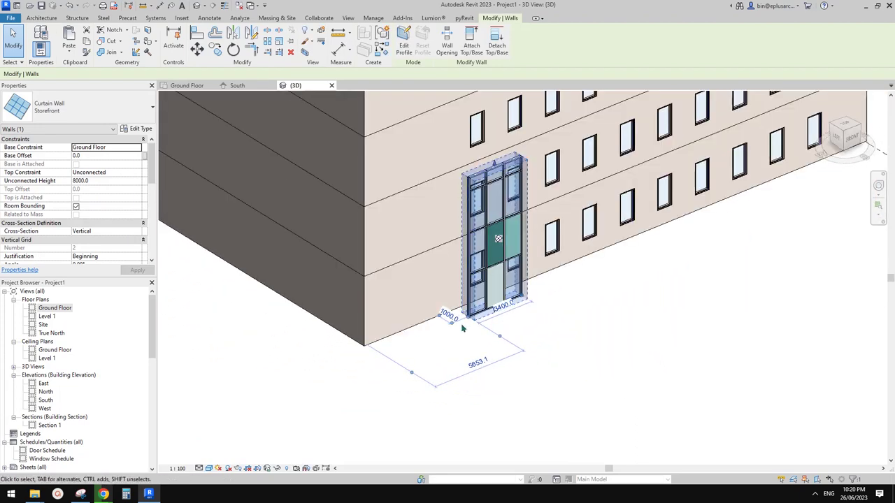
scroll(483, 292, "down", 1)
middle_click_drag(483, 292, 455, 333, "shift")
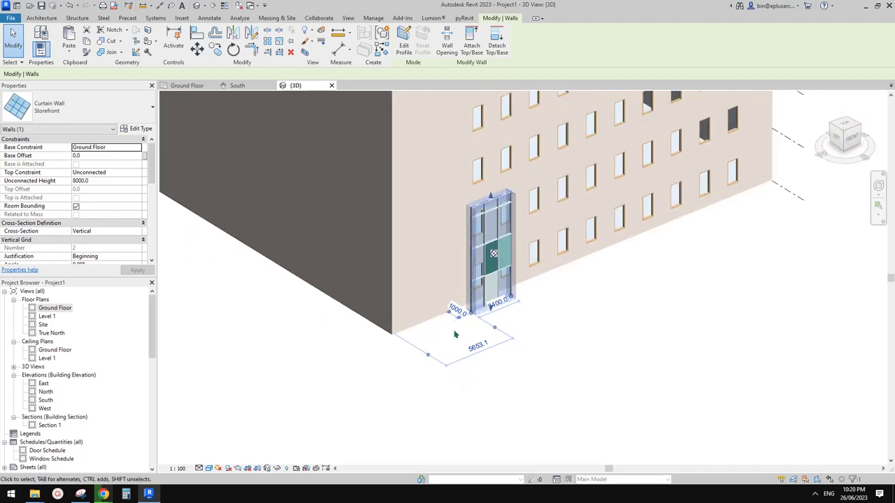
left_click(268, 54)
middle_click_drag(612, 265, 332, 262, "shift")
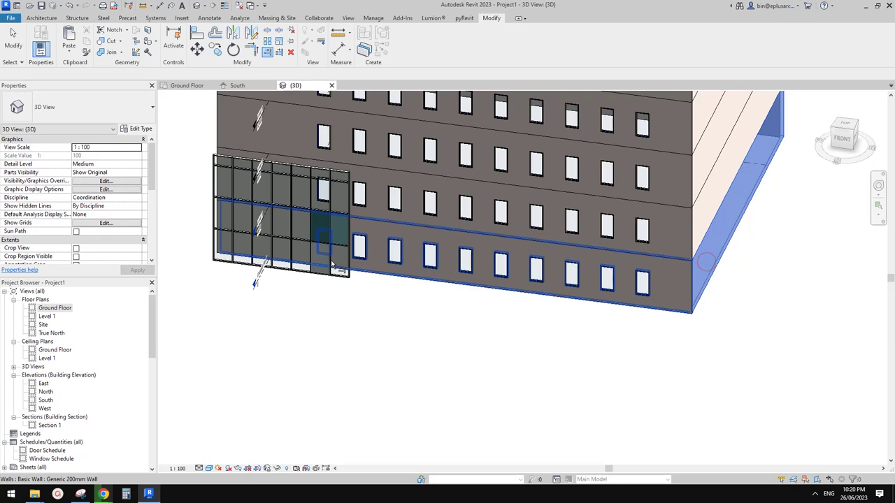
middle_click_drag(433, 274, 452, 236, "shift")
left_click(424, 287)
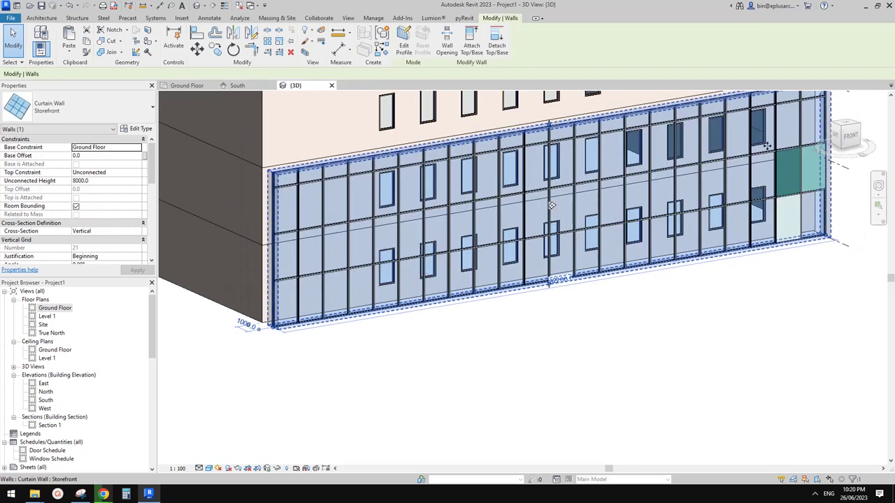
Step: Duplicate the extended curtain wall's Storefront type as Storefront 2
middle_click_drag(570, 212, 563, 218)
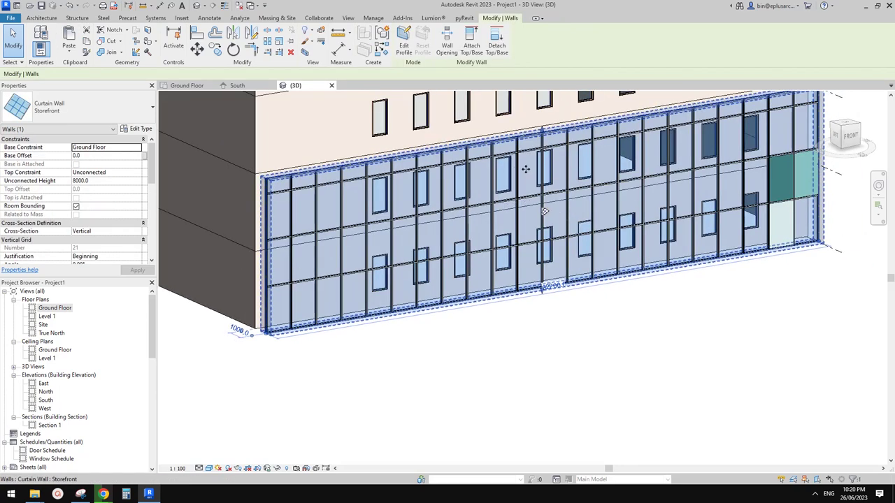
scroll(531, 168, "down", 1)
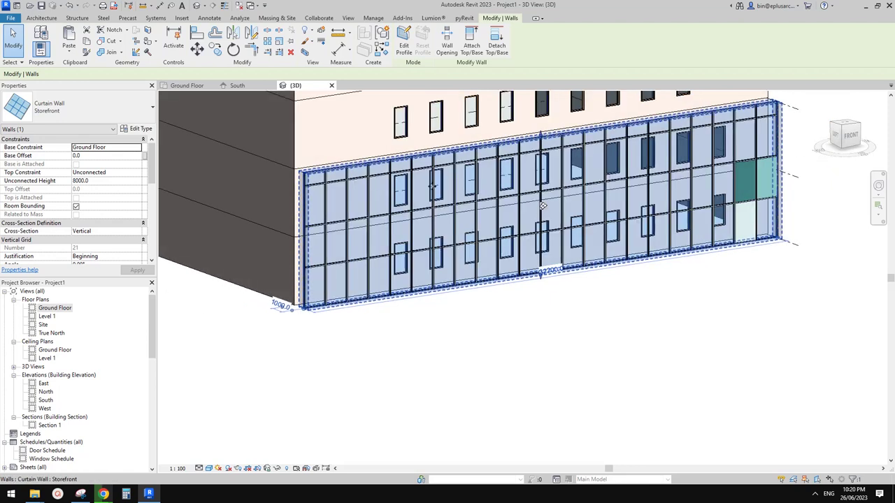
middle_click_drag(442, 196, 433, 200, "shift")
left_click(137, 129)
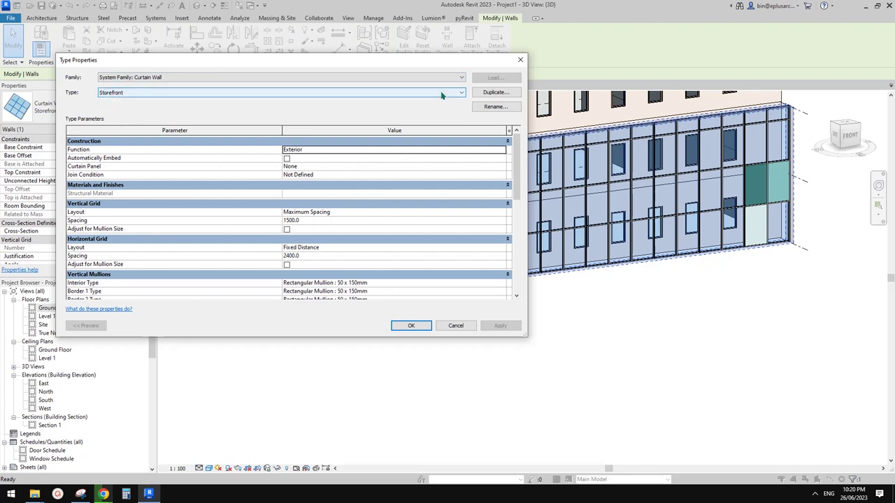
left_click(496, 93)
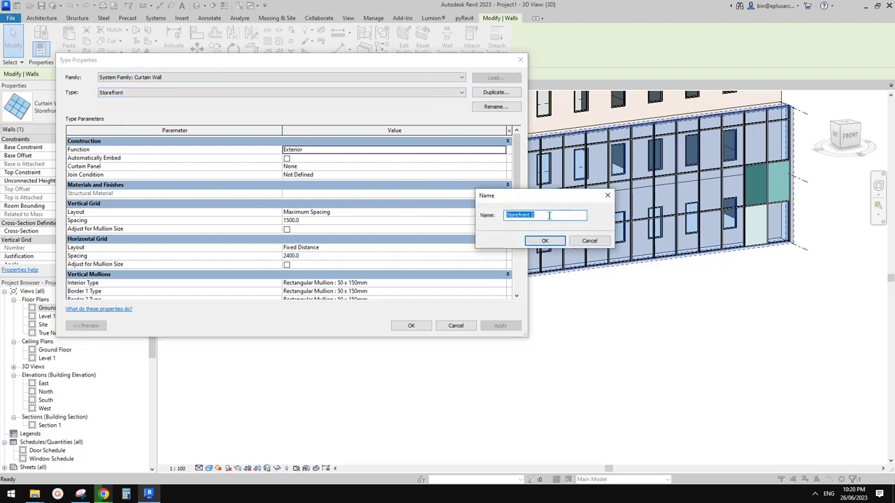
left_click(538, 241)
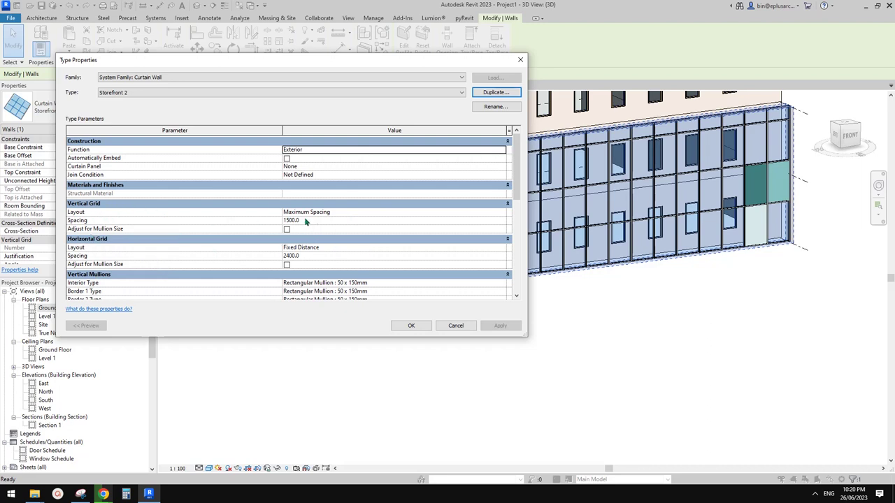
Step: Set both the vertical and horizontal grid layouts of type Storefront 2 to None
left_click(347, 211)
left_click(502, 211)
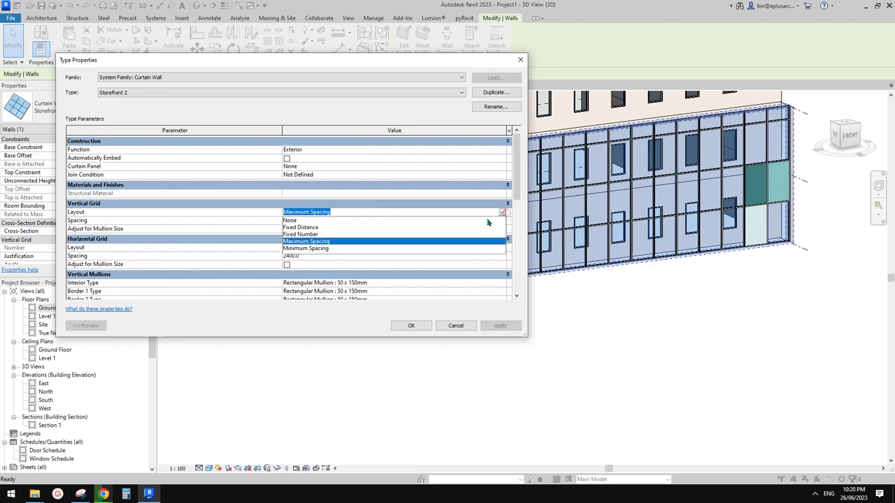
left_click(292, 220)
left_click(402, 248)
left_click(406, 247)
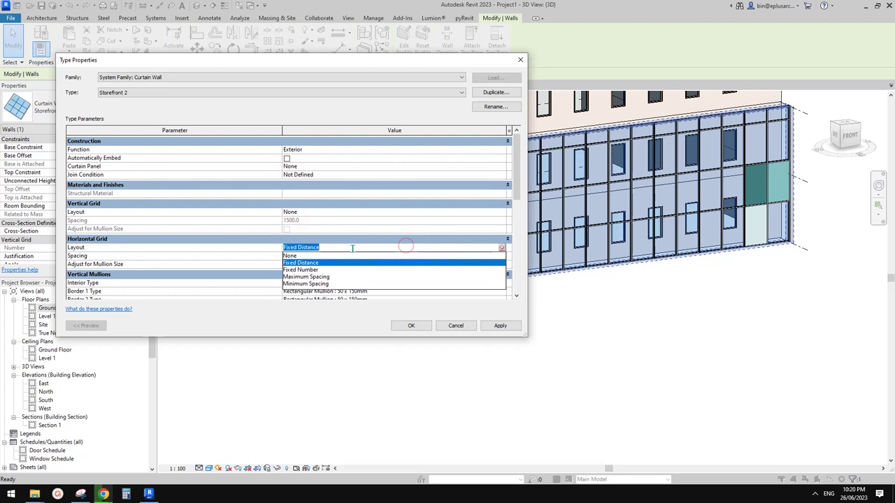
left_click(297, 256)
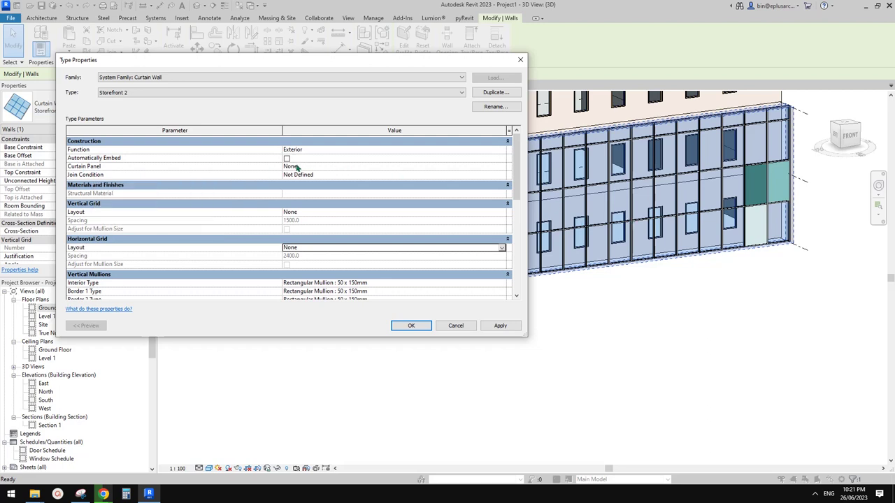
Step: Assign System Panel : B1 as the curtain panel of type Storefront 2
left_click(337, 168)
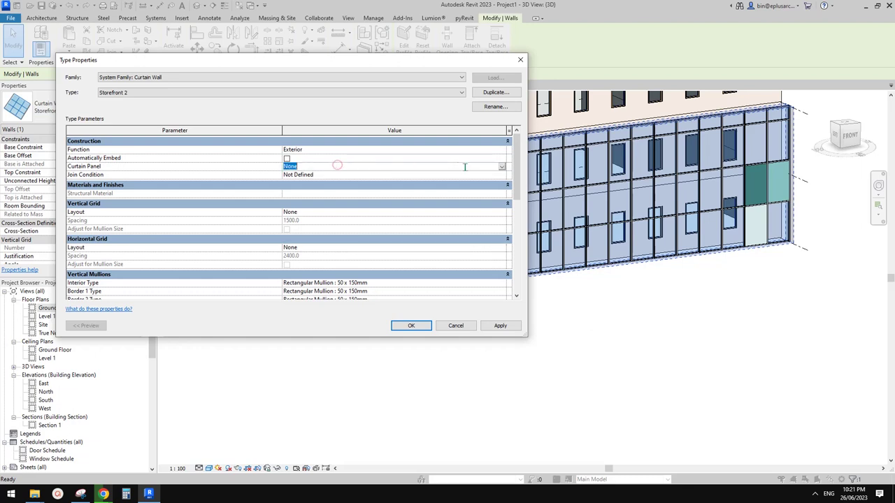
left_click(501, 169)
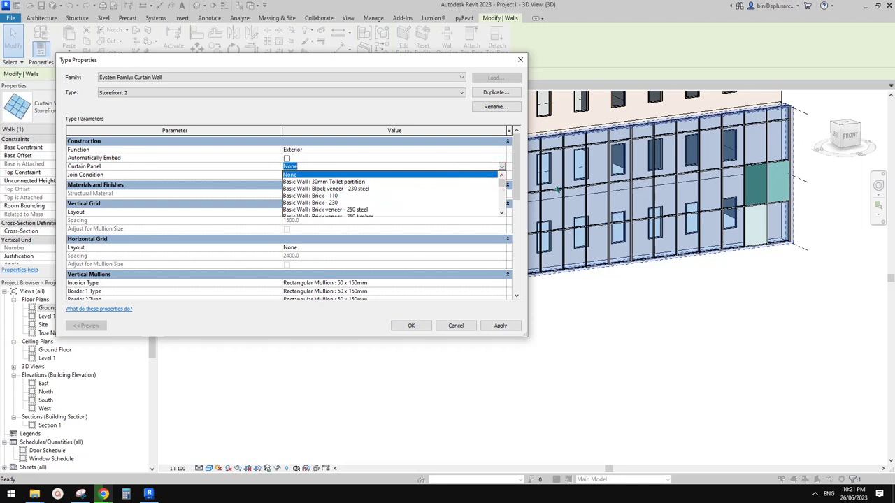
scroll(502, 185, "down", 5)
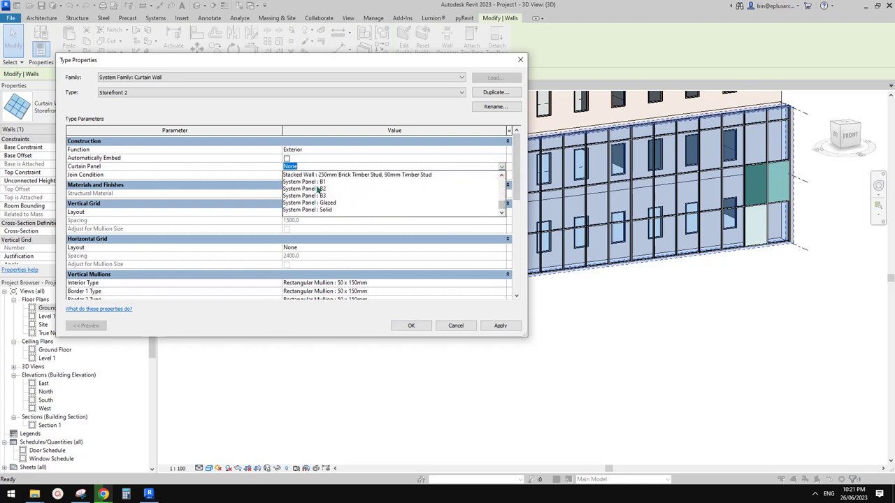
left_click(330, 182)
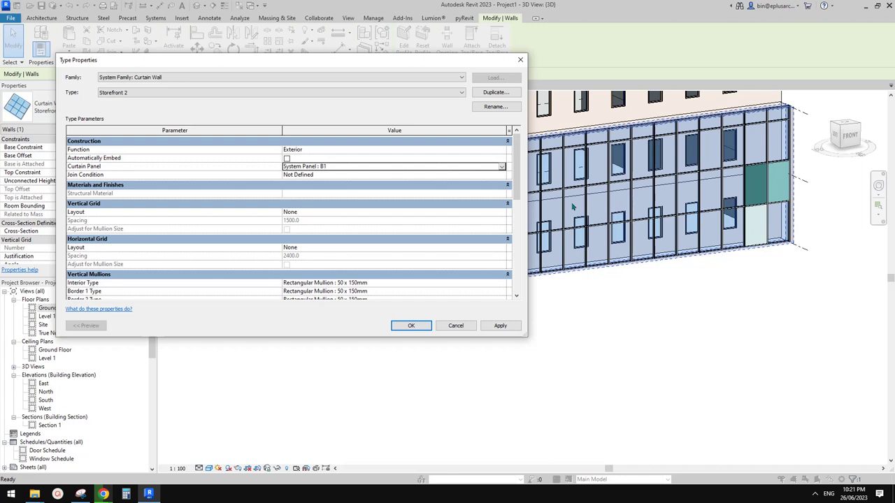
left_click(500, 168)
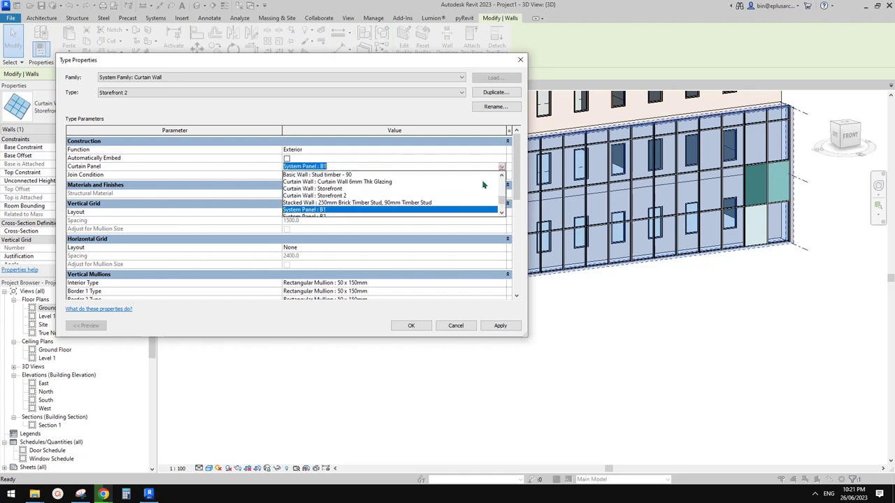
scroll(422, 197, "up", 3)
left_click_drag(501, 189, 504, 207)
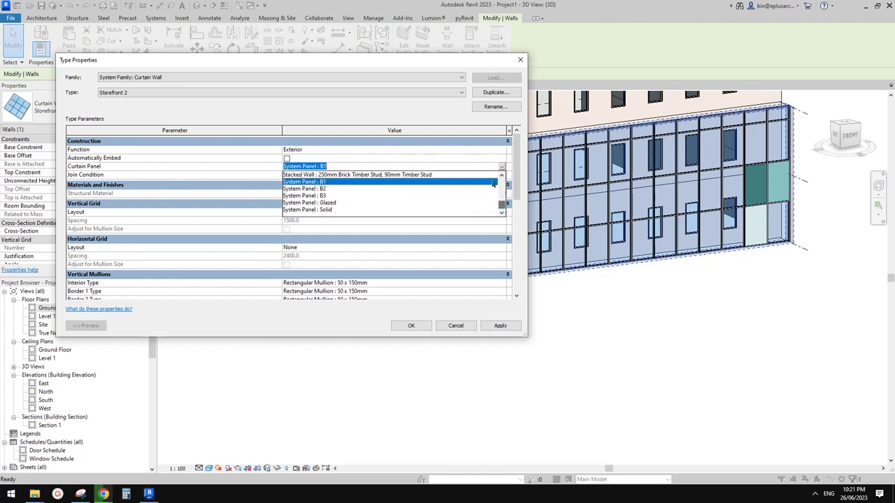
left_click(321, 183)
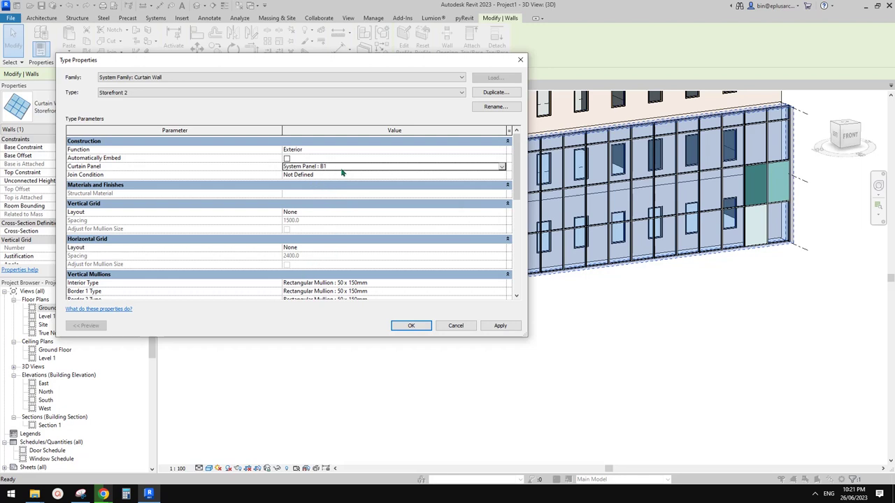
Step: Apply the Storefront 2 type settings to the curtain wall, keeping the existing gridlines as non-associated
scroll(340, 266, "down", 3)
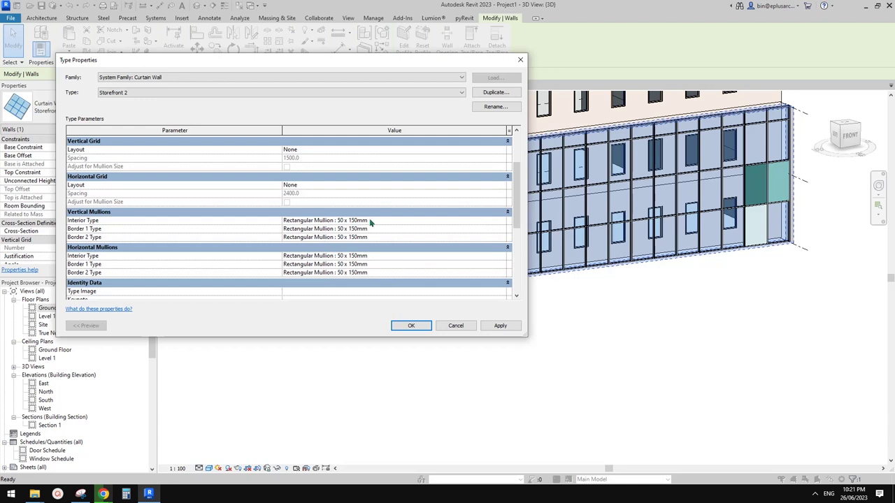
left_click(502, 326)
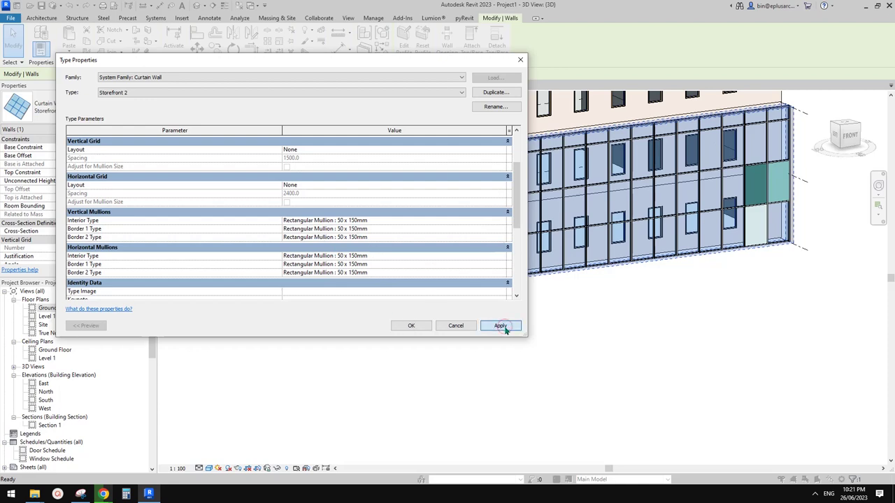
left_click(411, 326)
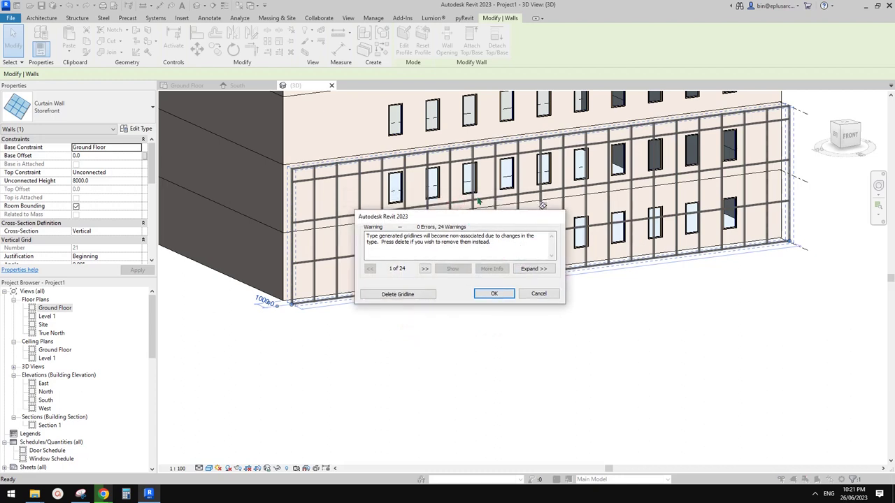
left_click(493, 293)
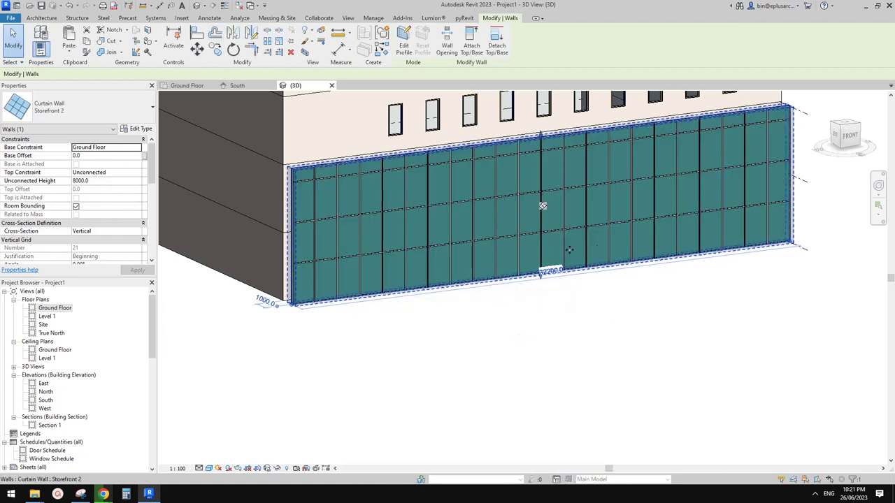
middle_click_drag(537, 246, 647, 220, "shift")
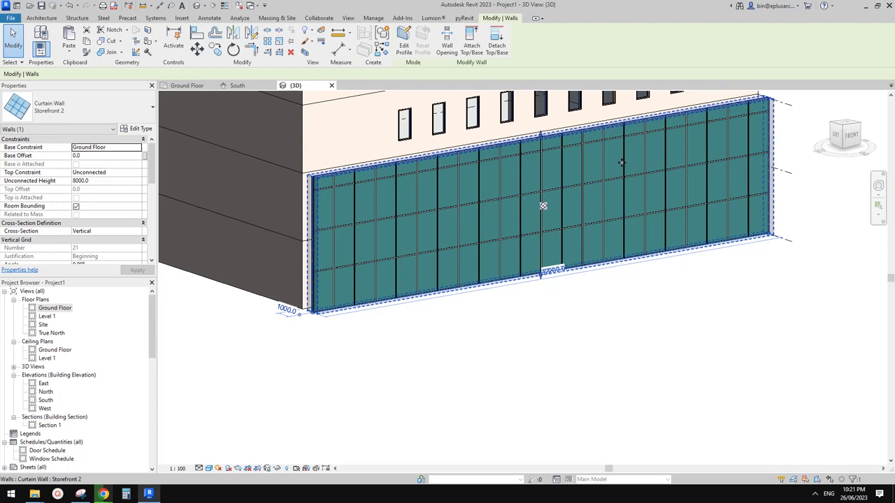
Step: Examine the sill height and head height of a ground-floor window behind the curtain wall
scroll(543, 206, "up", 5)
key("Escape")
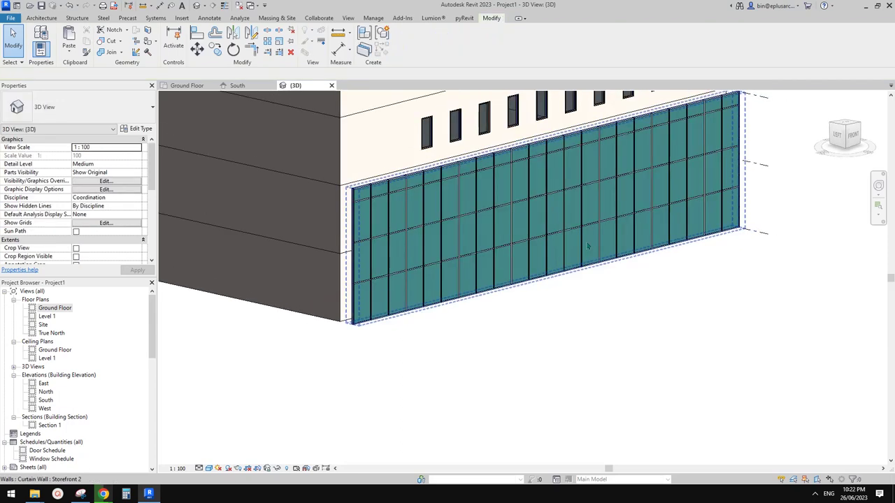
mouse_move(573, 278)
middle_mouse_down("shift")
mouse_move(482, 271)
mouse_move(552, 263)
mouse_move(579, 273)
mouse_move(558, 265)
mouse_move(579, 261)
middle_mouse_up("shift")
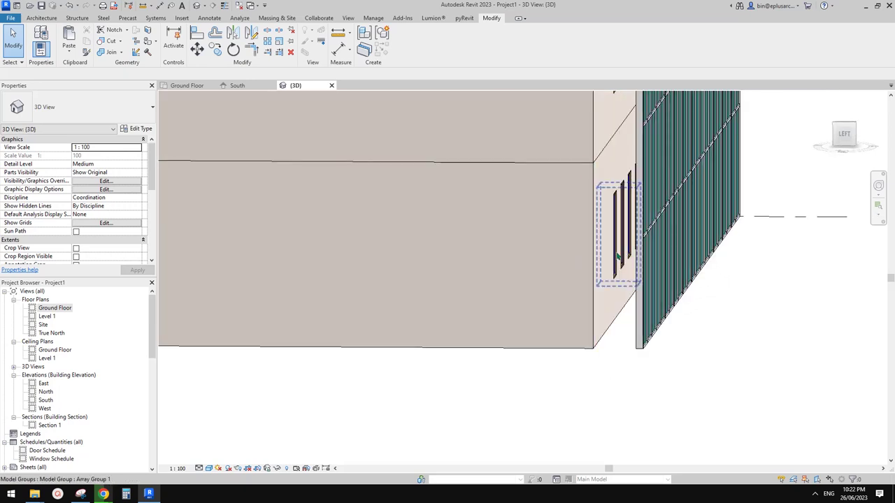
key("Tab")
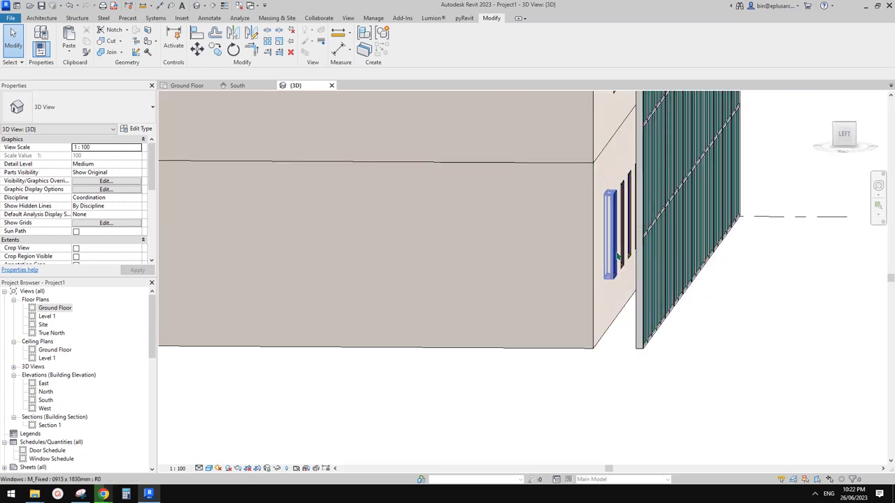
left_click(617, 257)
middle_click_drag(617, 258, 611, 297, "shift")
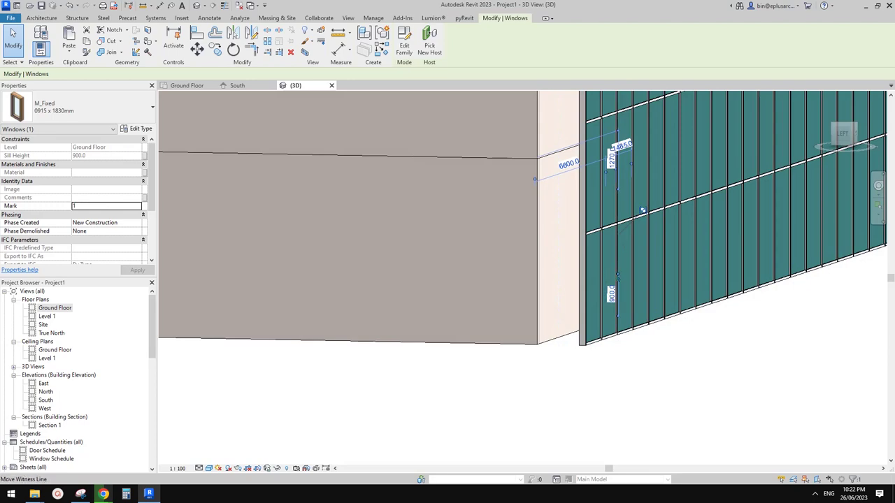
scroll(67, 237, "down", 3)
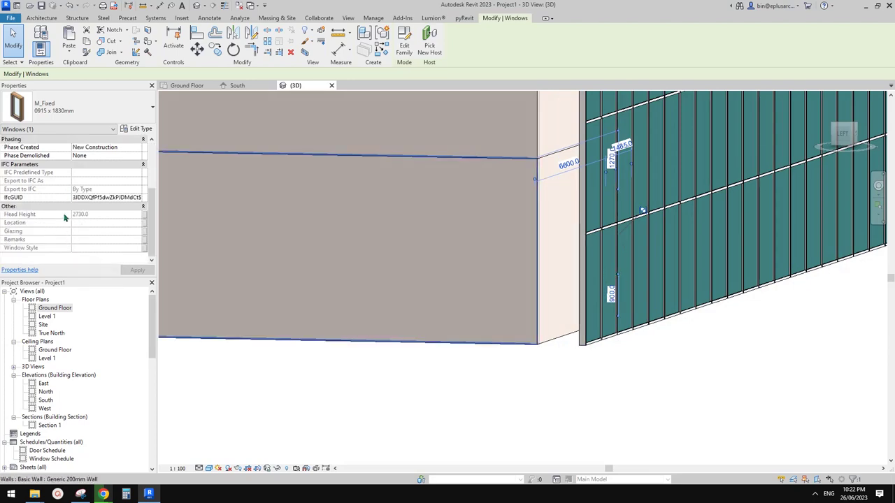
middle_click_drag(431, 227, 398, 228, "shift")
key("Escape")
Step: Set the curtain wall's lowest horizontal gridline 900 mm above the wall base
middle_click_drag(618, 248, 512, 237, "shift")
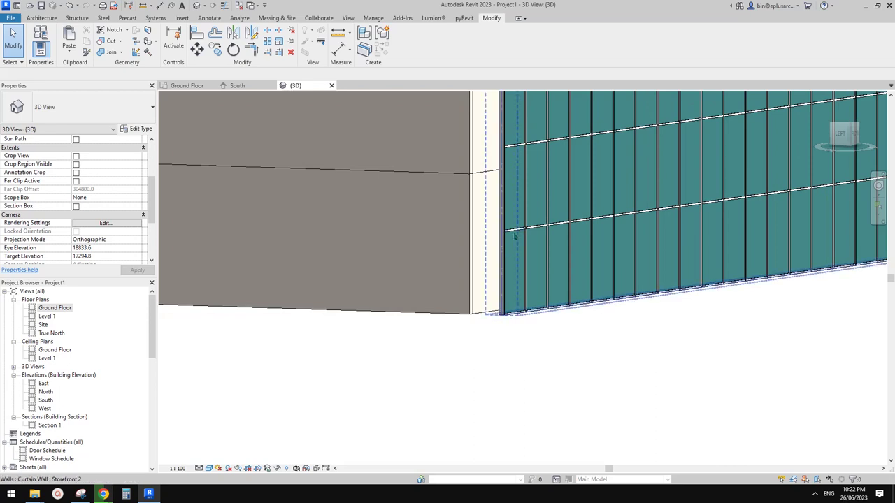
left_click(513, 236)
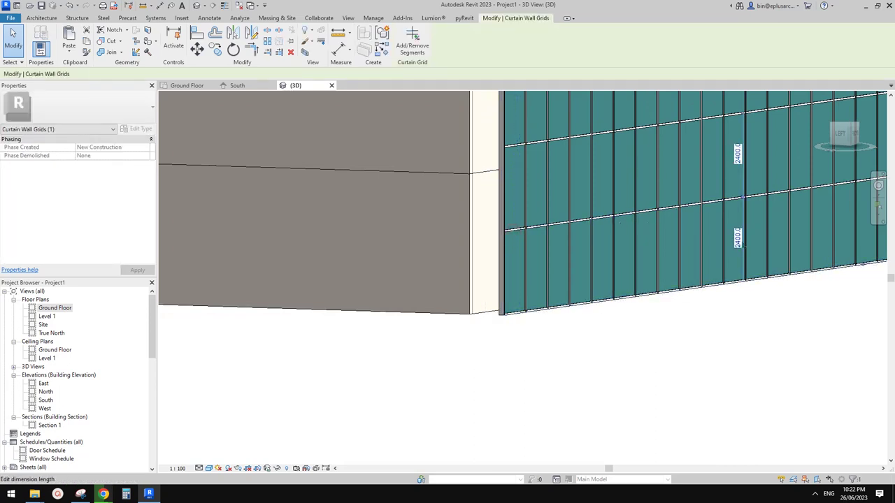
left_click(738, 244)
type("9")
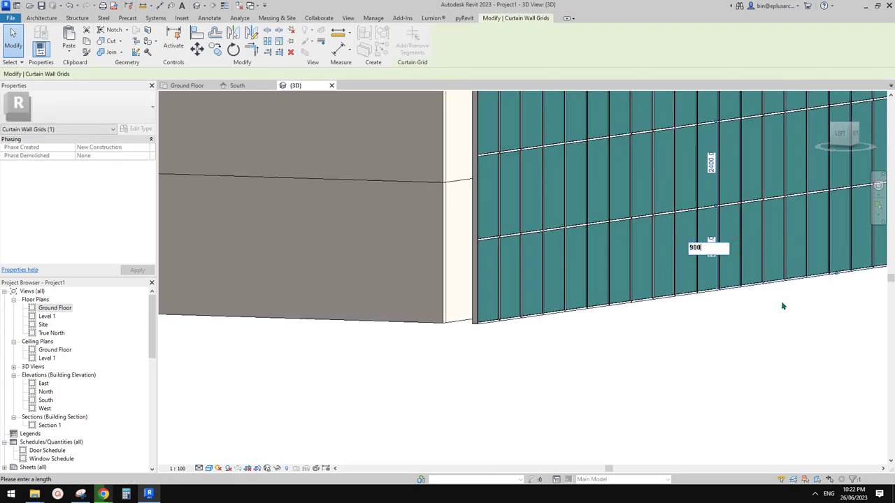
type("00")
key("Return")
Step: Add a horizontal gridline across all segments above the 900 mm line and set it 1800 mm above that line
middle_click_drag(778, 304, 443, 196, "shift")
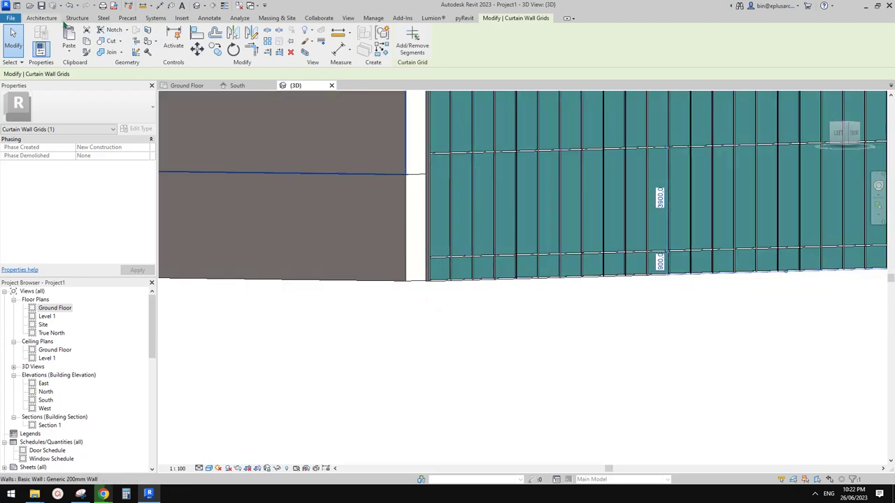
left_click(43, 18)
left_click(256, 39)
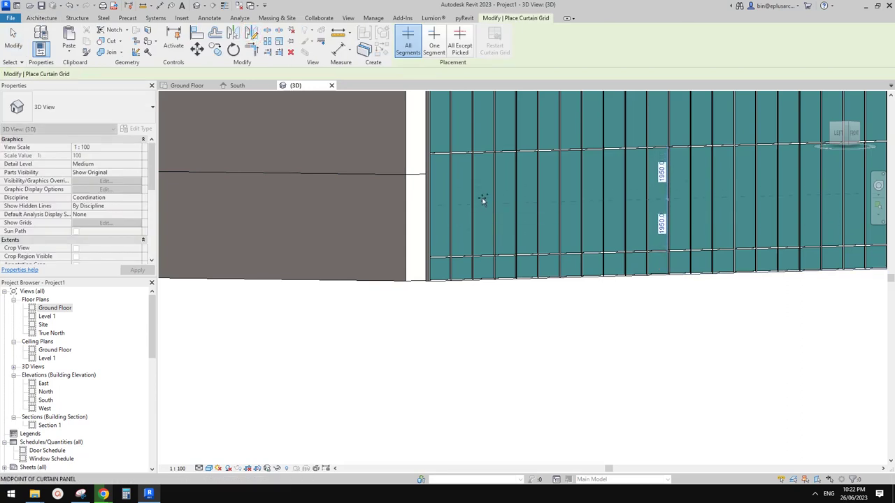
left_click(662, 223)
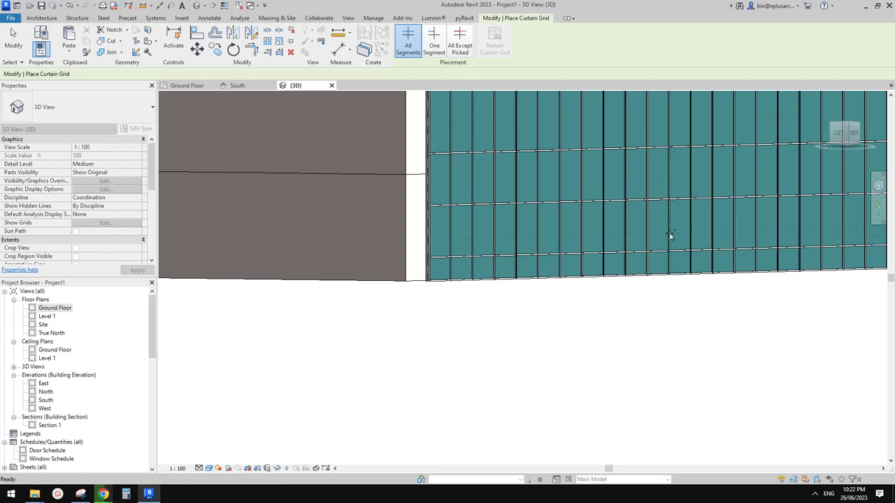
key("Escape")
left_click(659, 204)
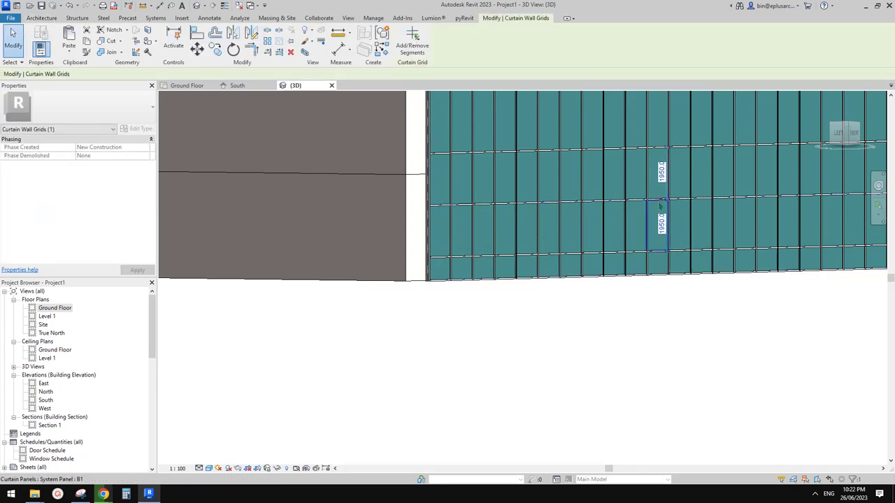
left_click(660, 228)
type("1800")
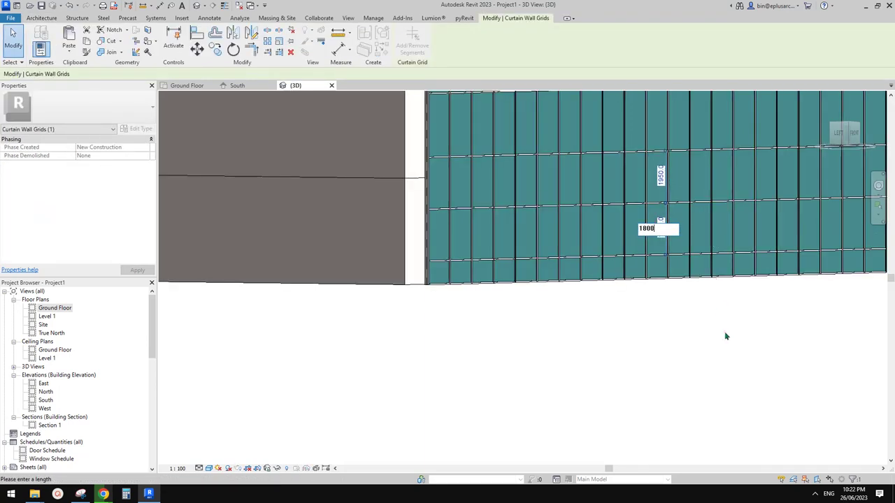
left_click(725, 332)
Step: Move the next horizontal gridline down towards Level 1, to 1400 mm above the gridline below it
scroll(602, 229, "up", 1)
middle_click_drag(545, 245, 571, 209, "shift")
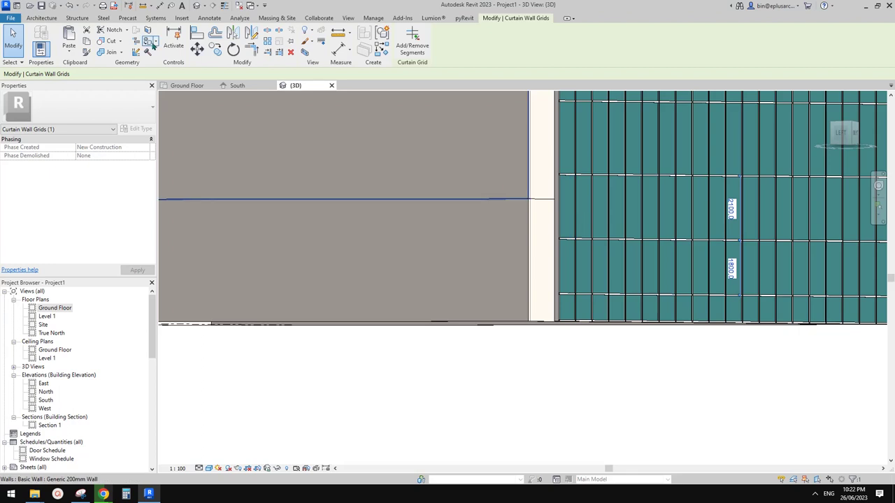
middle_click_drag(664, 174, 663, 186)
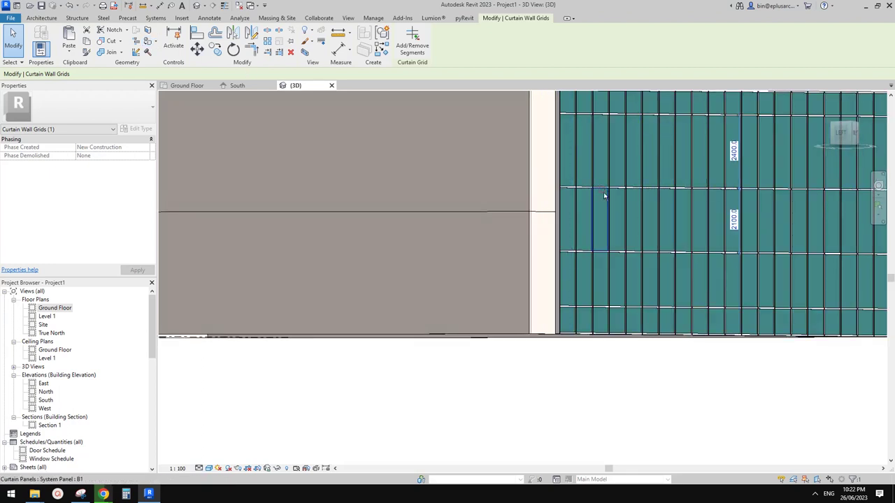
left_click(593, 189)
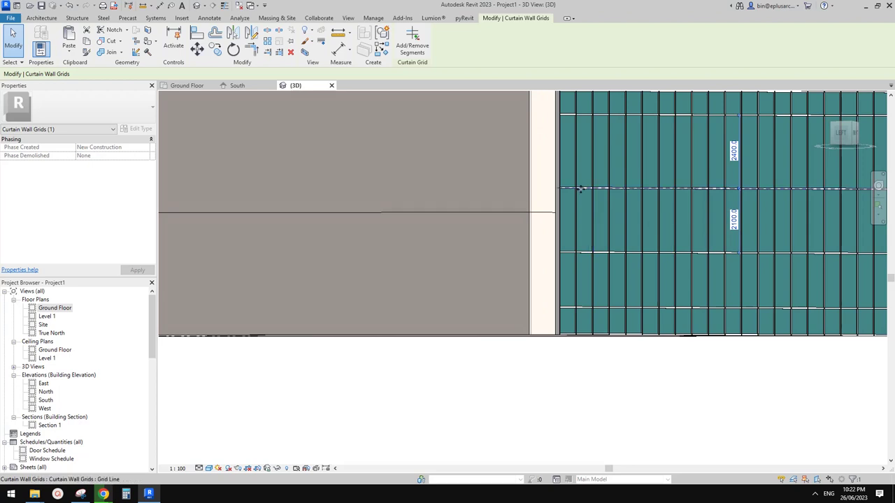
left_click_drag(580, 189, 586, 219)
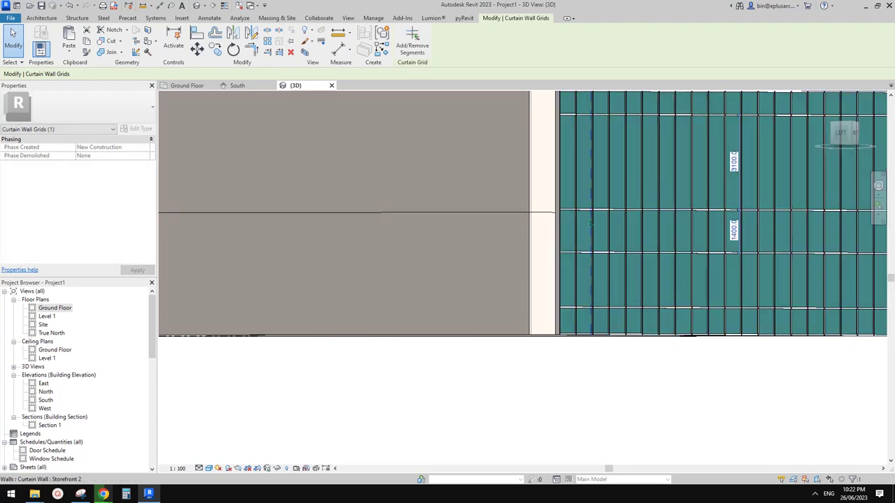
key("a")
key("l")
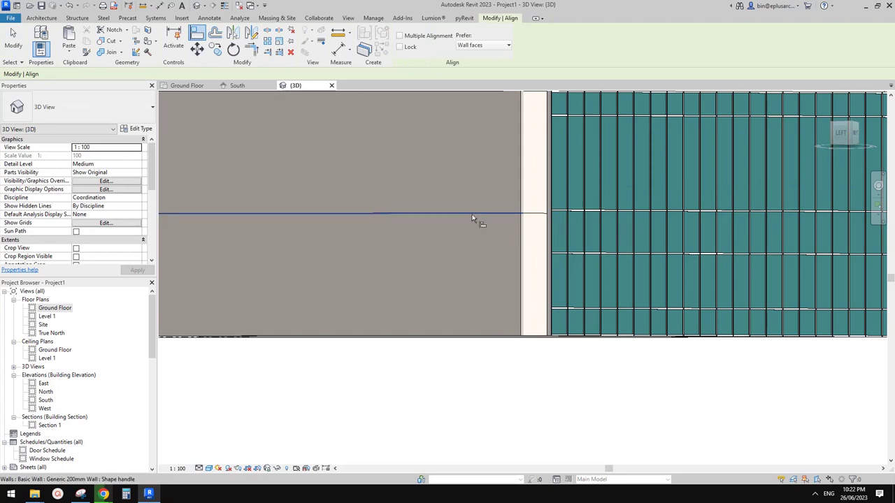
left_click(493, 214)
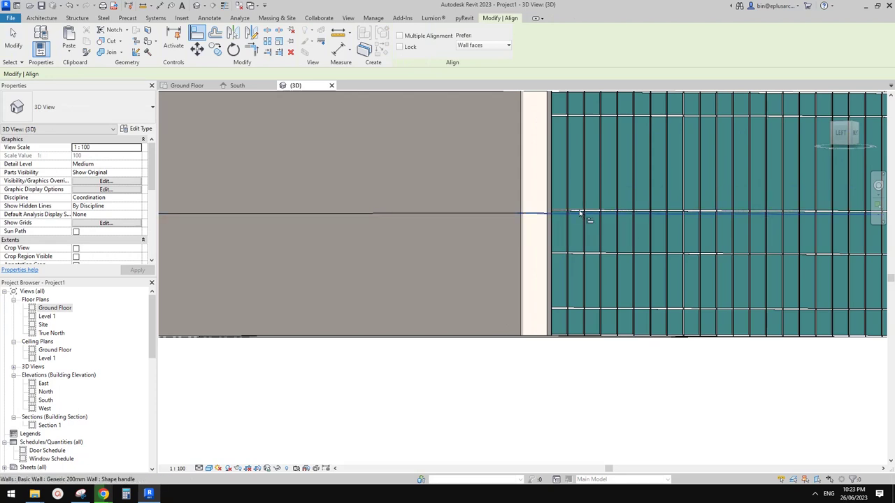
scroll(579, 213, "up", 1)
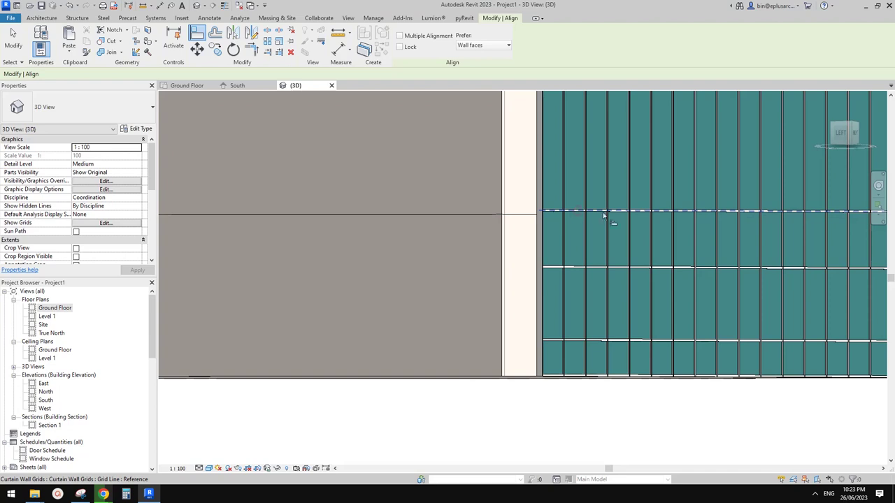
scroll(602, 216, "down", 1)
middle_click_drag(599, 231, 641, 239, "shift")
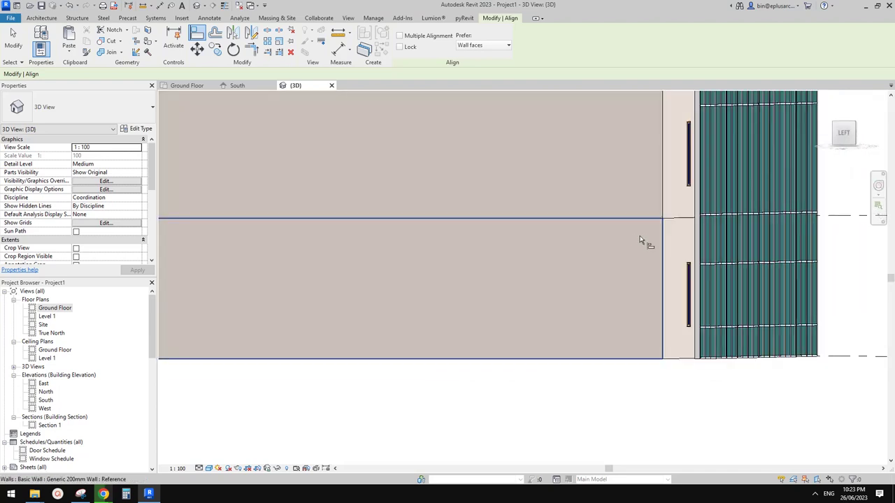
key("Escape")
Step: Measure the horizontal gridline near Level 1 from the wall base and set that distance to 4000 mm
middle_click_drag(699, 244, 563, 254, "shift")
left_click(574, 224)
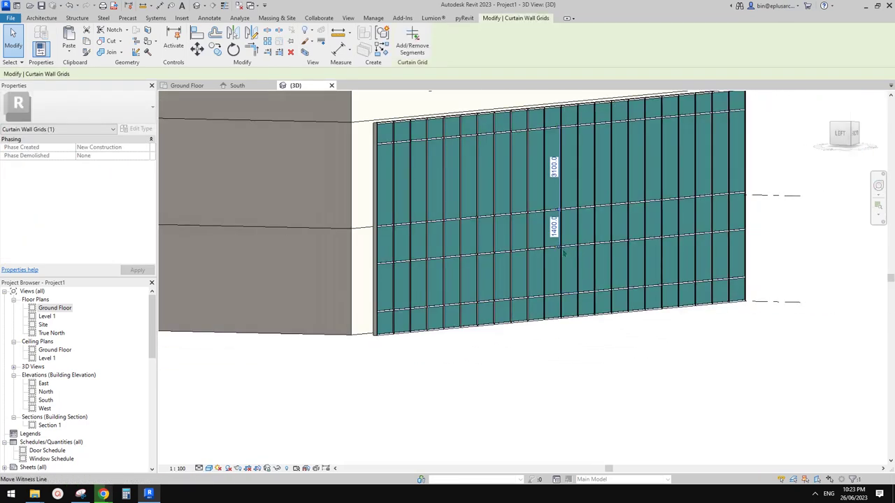
left_click_drag(564, 254, 782, 306)
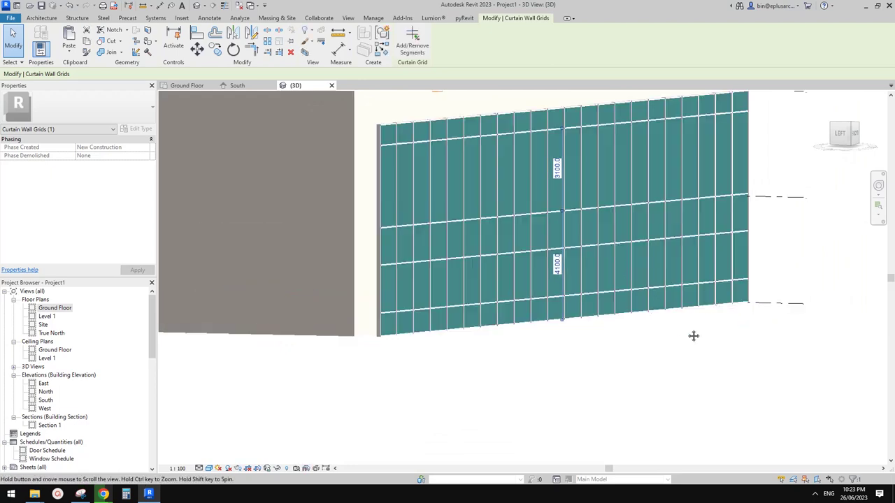
left_click(554, 261)
type("4000")
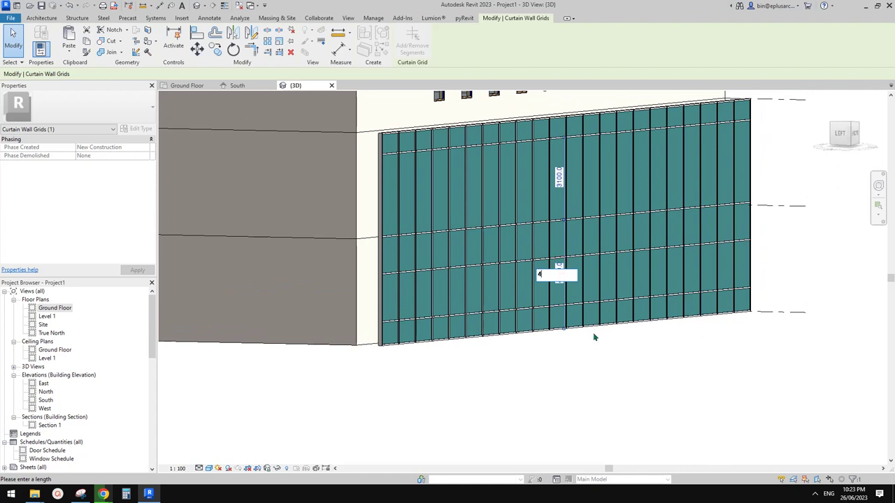
left_click(598, 371)
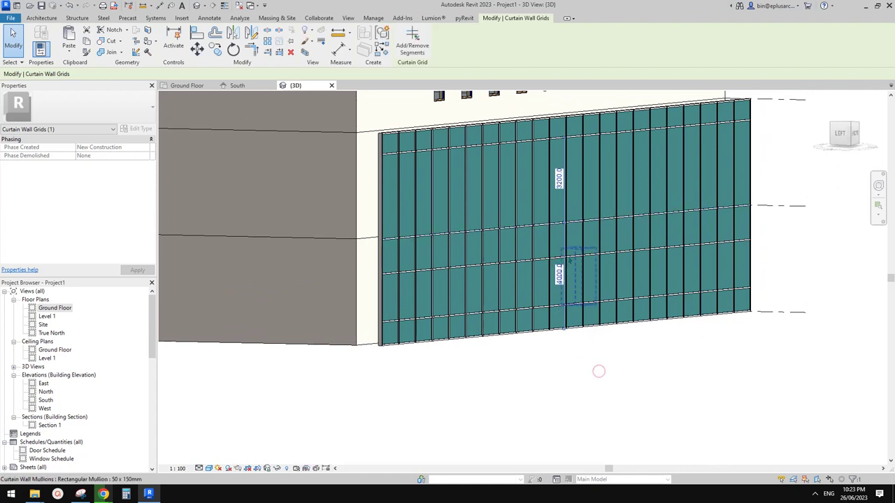
Step: Add a horizontal gridline across all segments above the 4000 mm line and set it 900 mm above that line
scroll(559, 276, "down", 1)
mouse_move(559, 275)
middle_mouse_down()
mouse_move(578, 297)
mouse_move(550, 277)
middle_mouse_up()
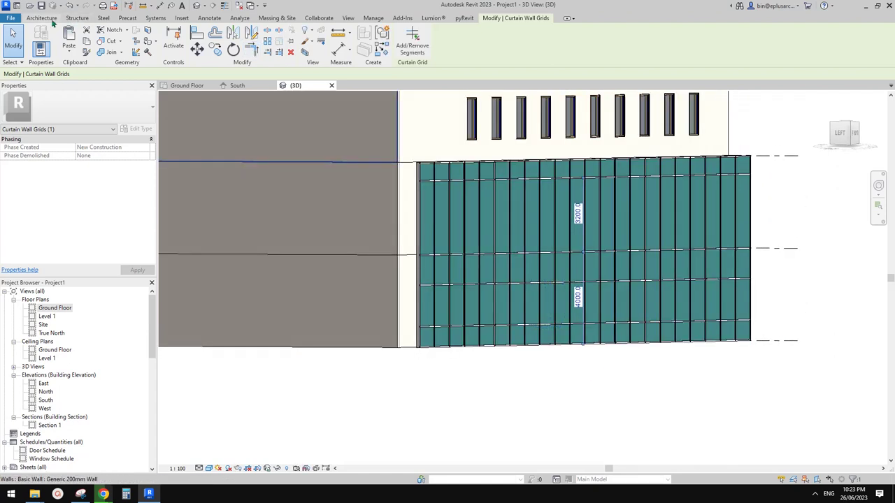
key("Escape")
left_click(256, 37)
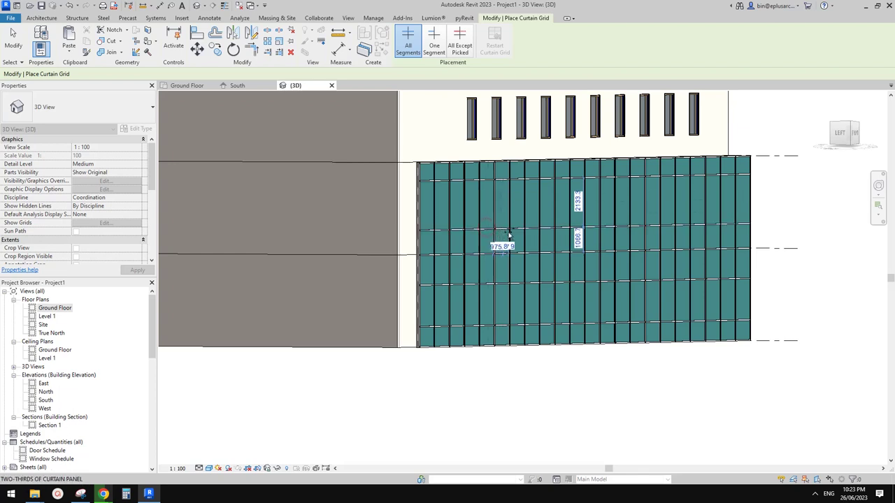
left_click(578, 240)
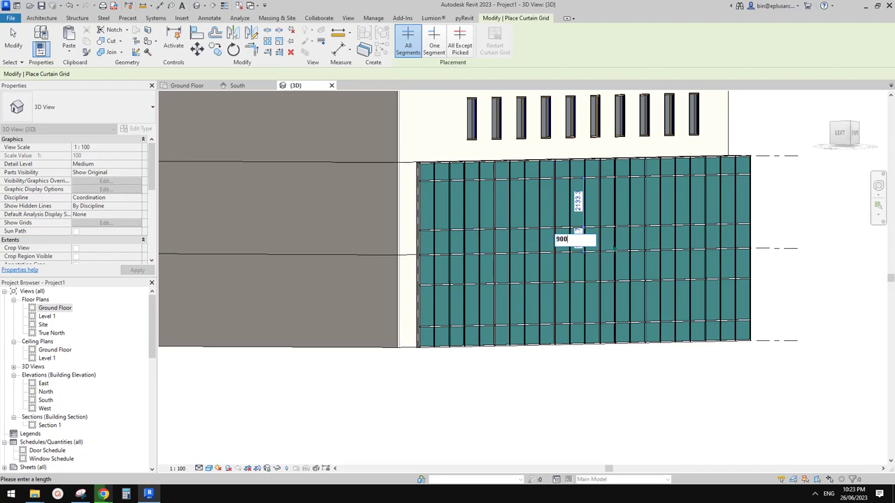
type("900")
key("Return")
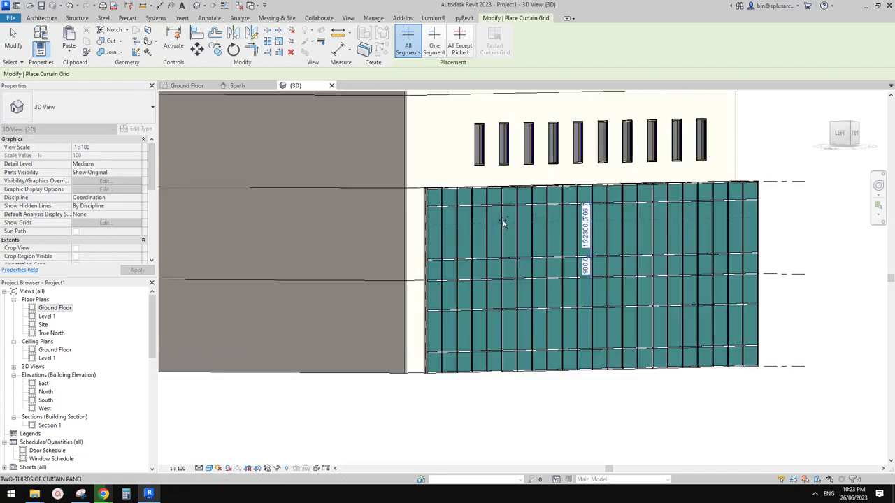
Step: Set another new horizontal gridline 1800 mm above the upper storey's 900 mm gridline and finish placing curtain grids
left_click(586, 235)
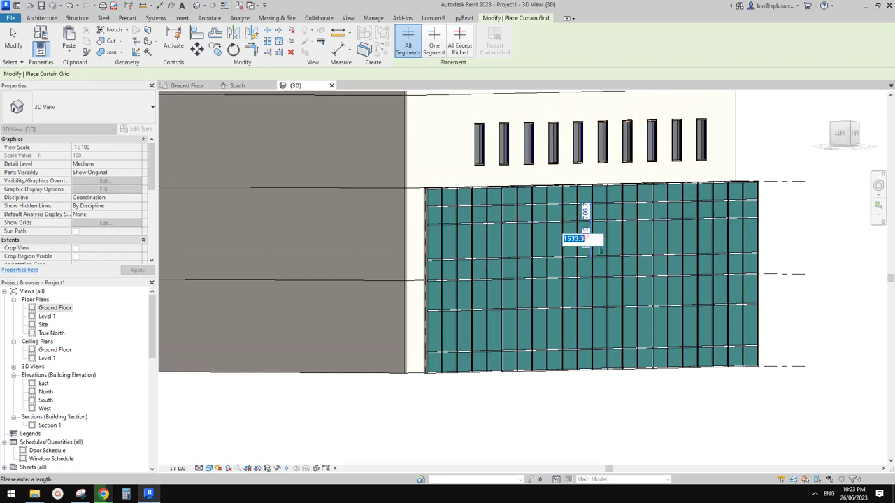
type("1800")
key("Return")
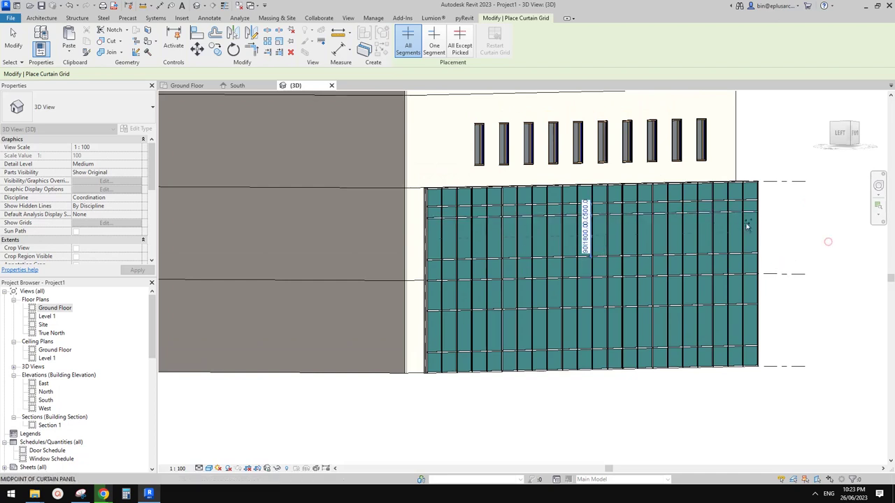
key("Escape")
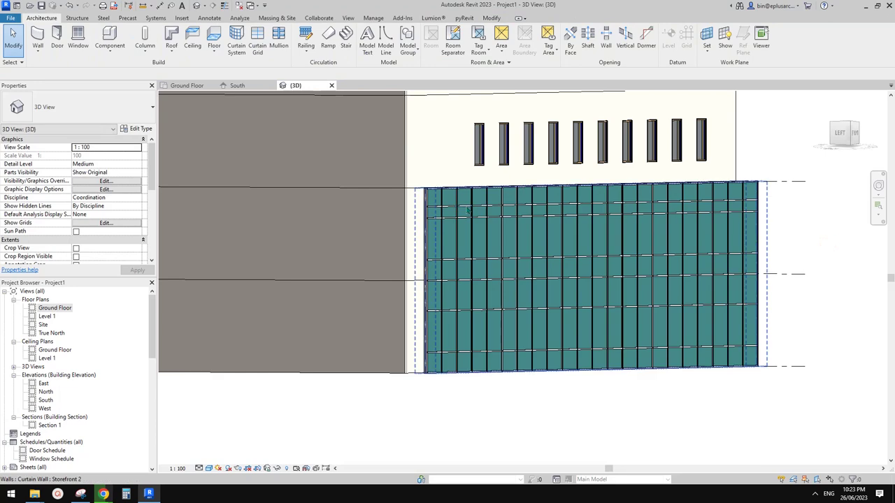
Step: Display the 3D view as wireframe to compare the curtain gridlines with the windows behind the façade
left_click(467, 209)
middle_click_drag(467, 210, 478, 314, "shift")
key("Escape")
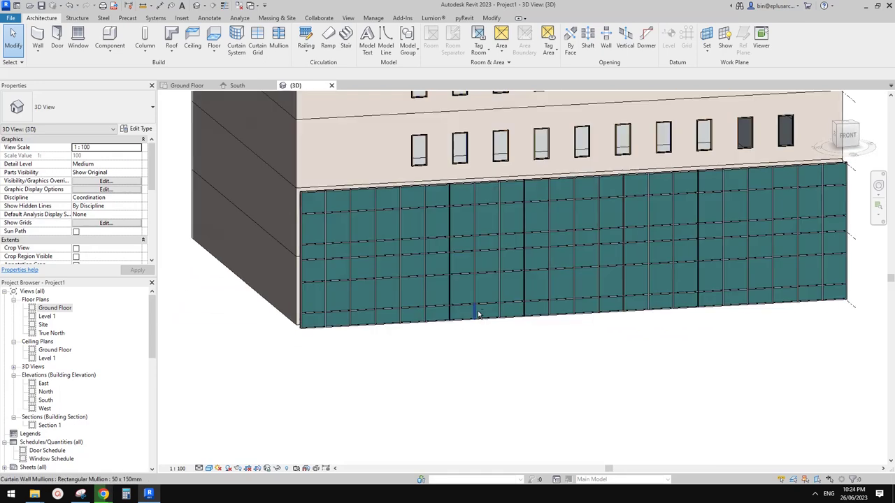
key("Tab")
middle_click_drag(408, 311, 456, 280)
key("w")
key("f")
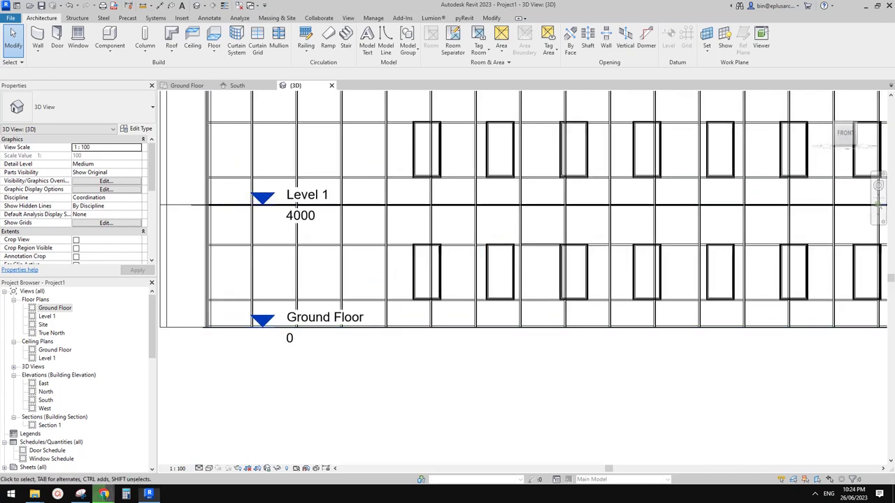
Step: Switch to the Youtube Video Ideas/Suggestion document in Chrome and examine the reference photo of the panelled façade
mouse_move(103, 493)
left_click(137, 449)
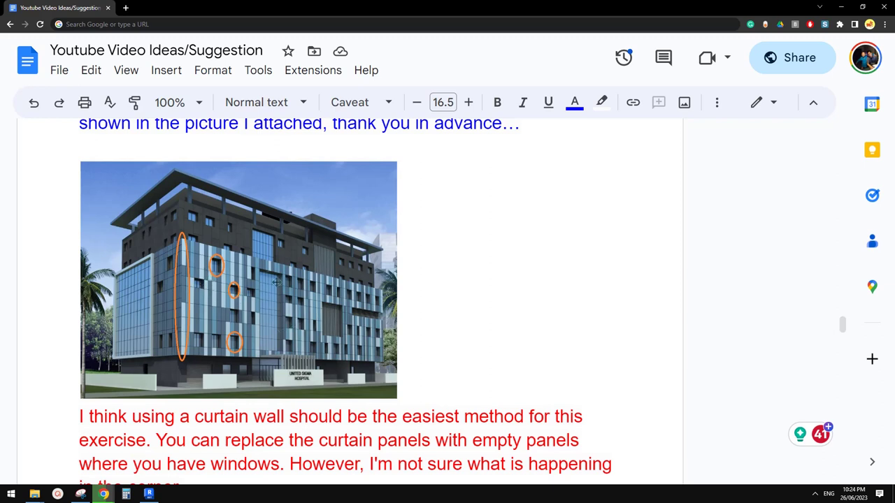
Step: Switch back to the Revit model and examine how the vertical curtain gridlines line up with the ground-floor windows in wireframe
left_click(146, 496)
scroll(497, 303, "down", 3)
middle_click_drag(498, 304, 506, 315, "shift")
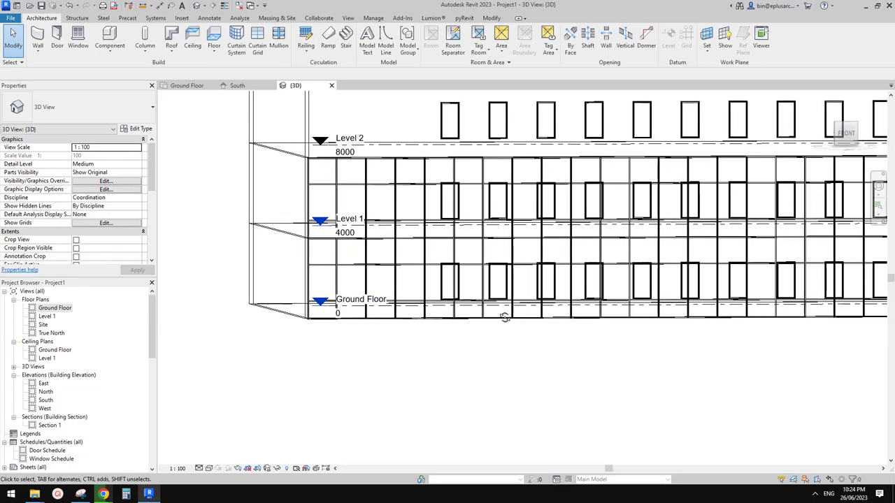
scroll(502, 312, "down", 1)
middle_click_drag(464, 283, 486, 303, "shift")
scroll(484, 302, "up", 8)
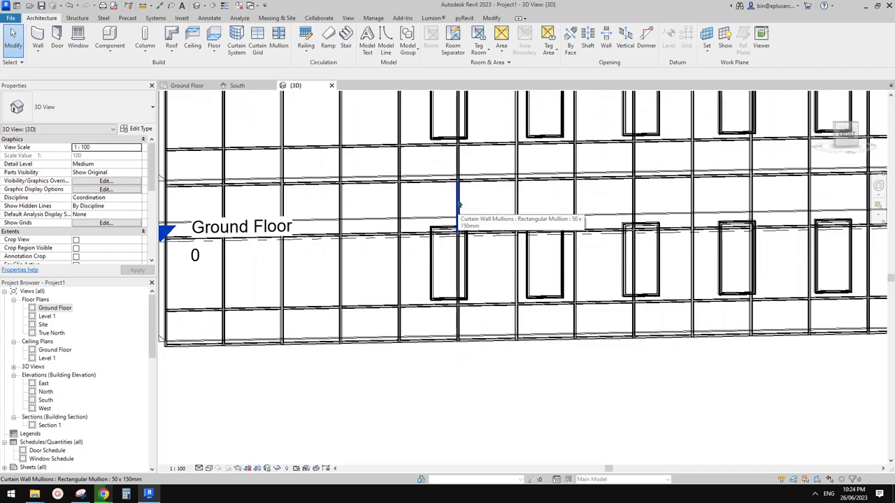
middle_click_drag(464, 222, 494, 232, "shift")
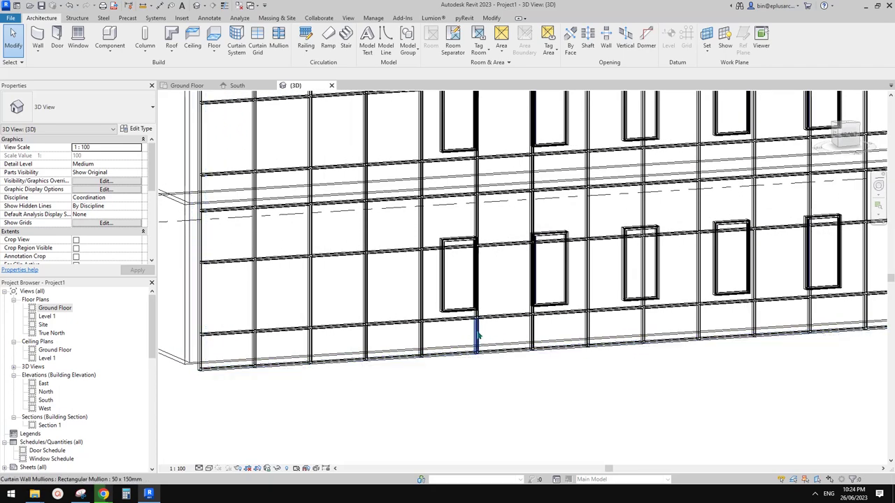
Step: Align the vertical curtain gridline crossing the first ground-floor window to that window's left edge
key("Tab")
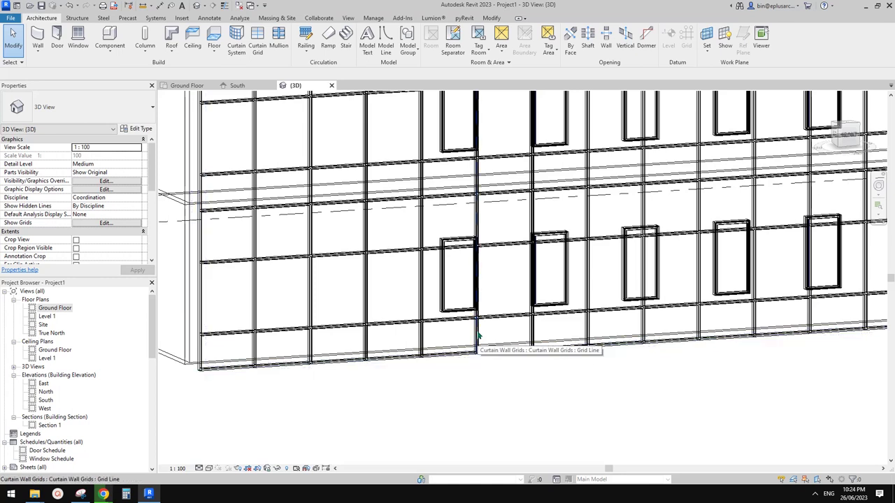
left_click(480, 337)
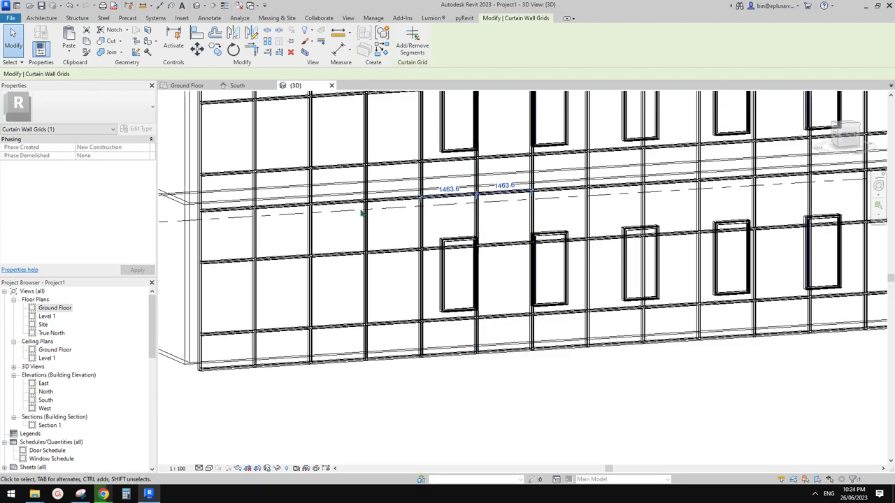
mouse_move(360, 202)
middle_mouse_down("shift")
mouse_move(477, 203)
mouse_move(487, 238)
mouse_move(488, 229)
middle_mouse_up("shift")
key("a")
key("l")
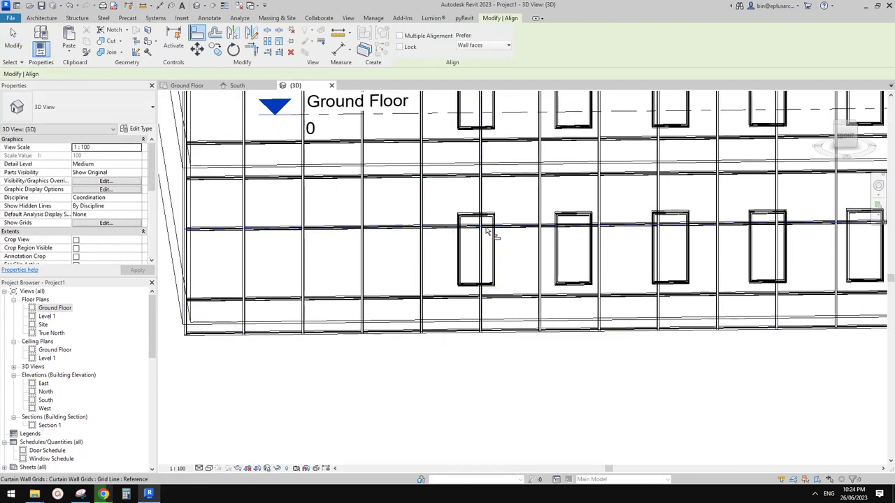
scroll(489, 271, "up", 3)
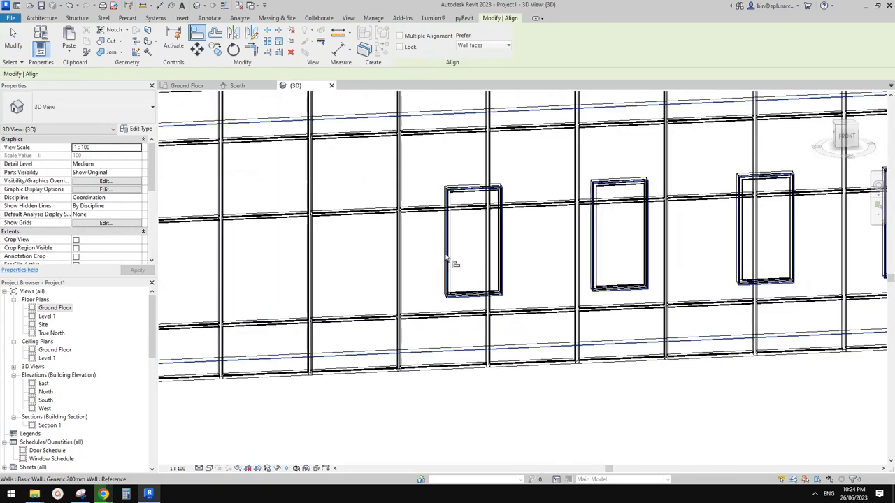
scroll(446, 259, "up", 4)
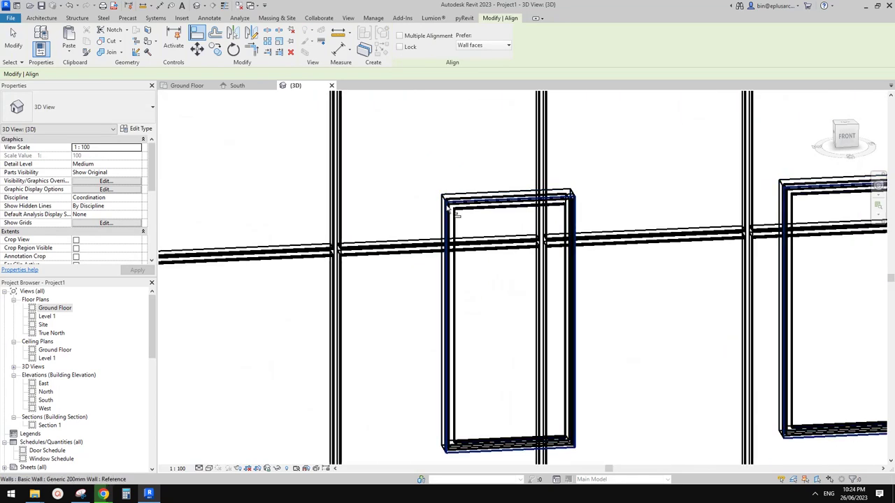
left_click(443, 203)
scroll(442, 201, "down", 3)
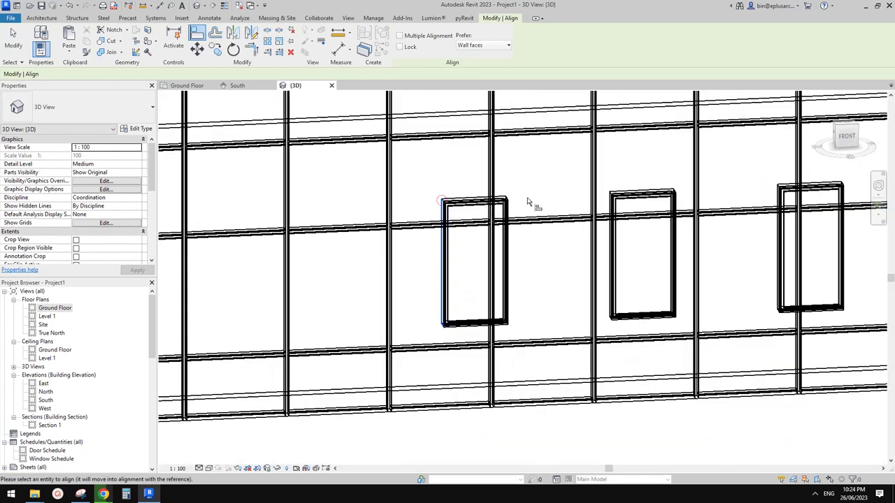
left_click(491, 169)
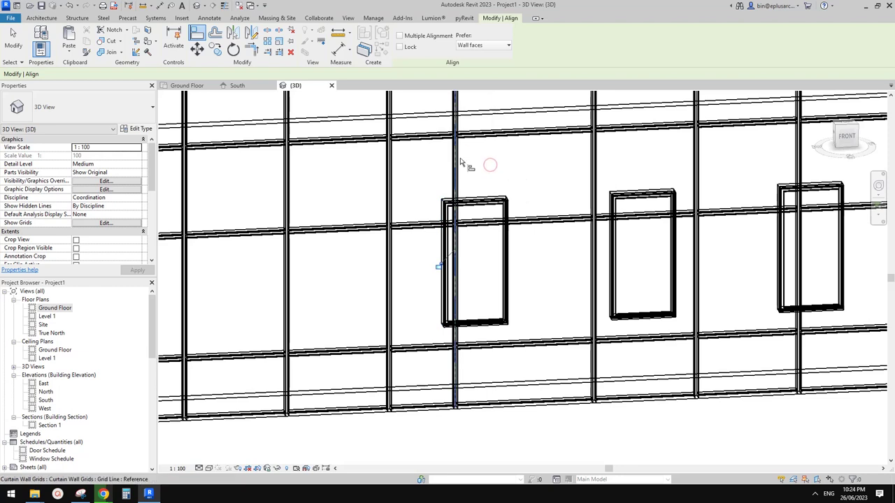
Step: Align the next vertical gridline to the right edge of the first window and return the 3D view to shaded display
middle_click_drag(526, 202, 512, 210, "shift")
scroll(512, 209, "up", 2)
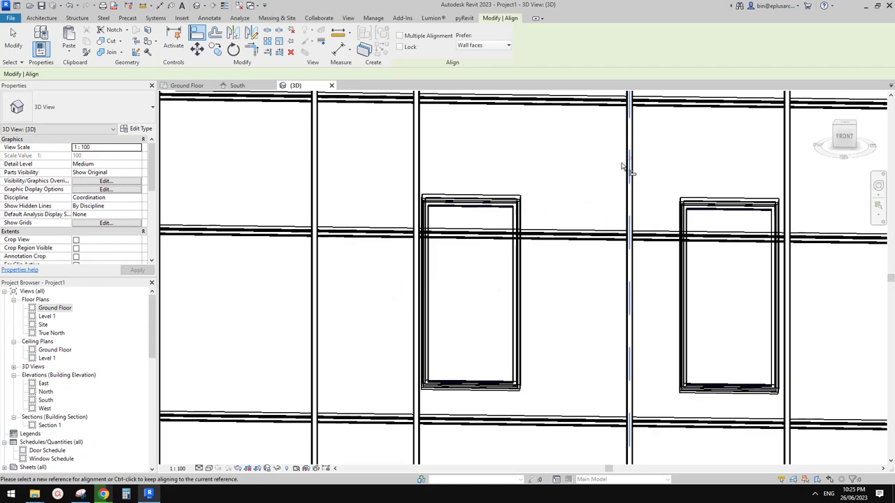
middle_click_drag(524, 216, 549, 320, "shift")
key("Escape")
scroll(580, 322, "down", 2)
key("d")
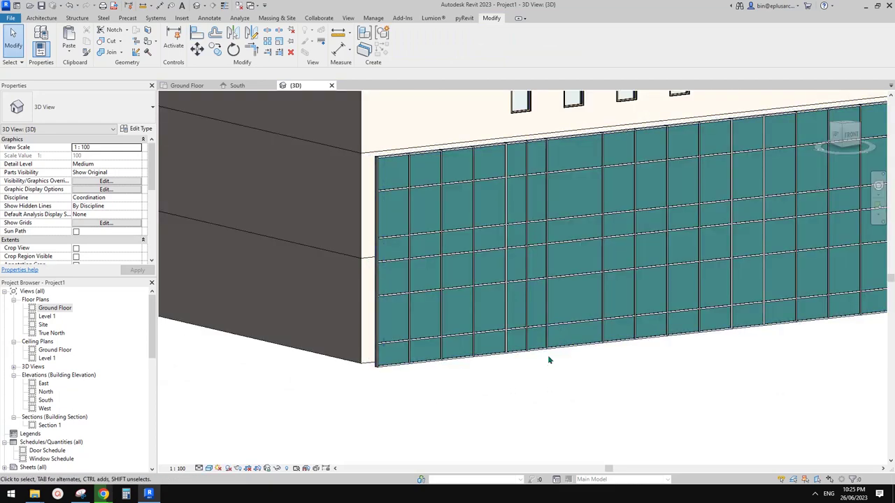
Step: Check the curtain wall's offset from the building wall at the corner, keeping its value
mouse_move(549, 359)
middle_mouse_down("shift")
mouse_move(482, 355)
mouse_move(464, 366)
mouse_move(494, 393)
mouse_move(472, 443)
middle_mouse_up("shift")
left_click(460, 363)
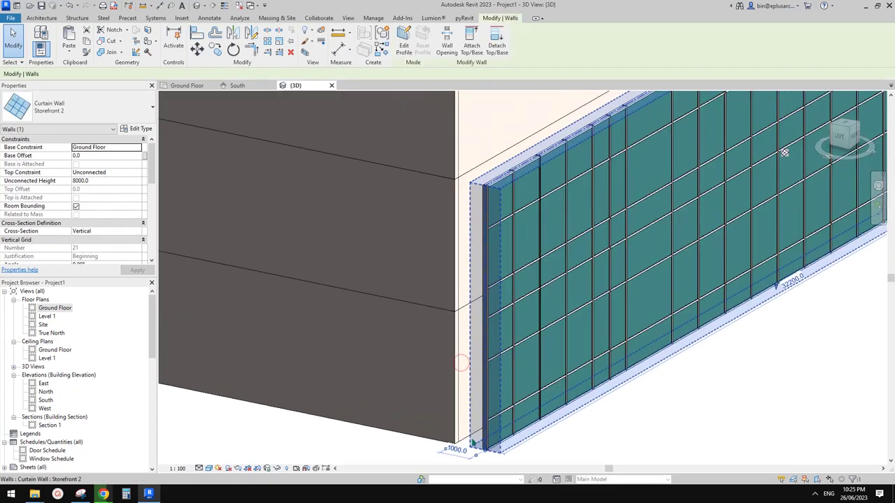
left_click(461, 450)
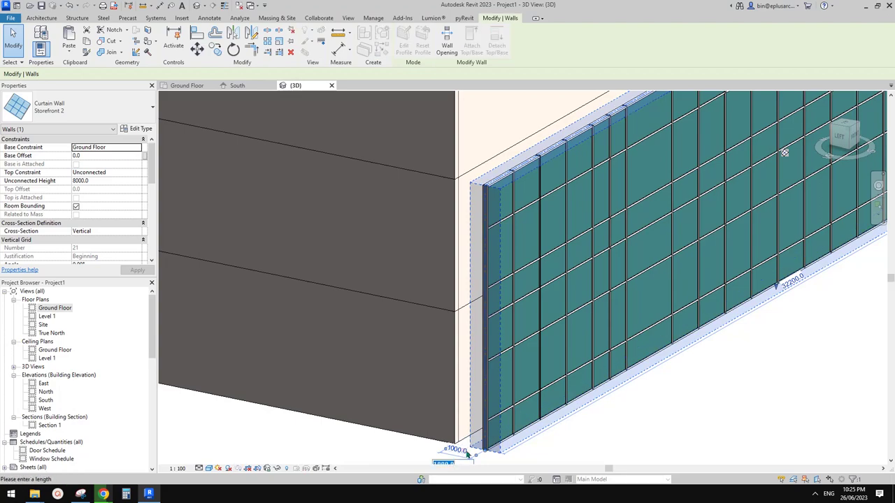
middle_click_drag(614, 416, 517, 399)
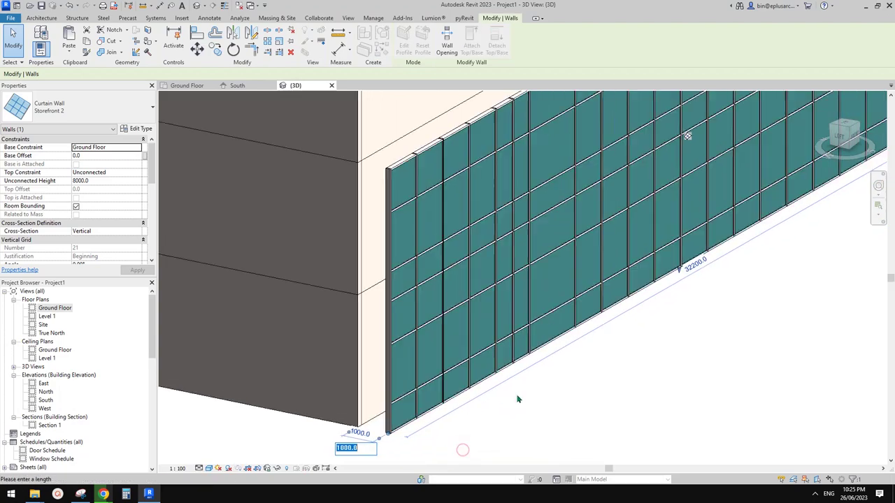
key("Return")
left_click(575, 382)
Step: Select the B1 curtain panel in front of the first ground-floor window and unpin it
middle_click_drag(552, 340, 522, 339, "shift")
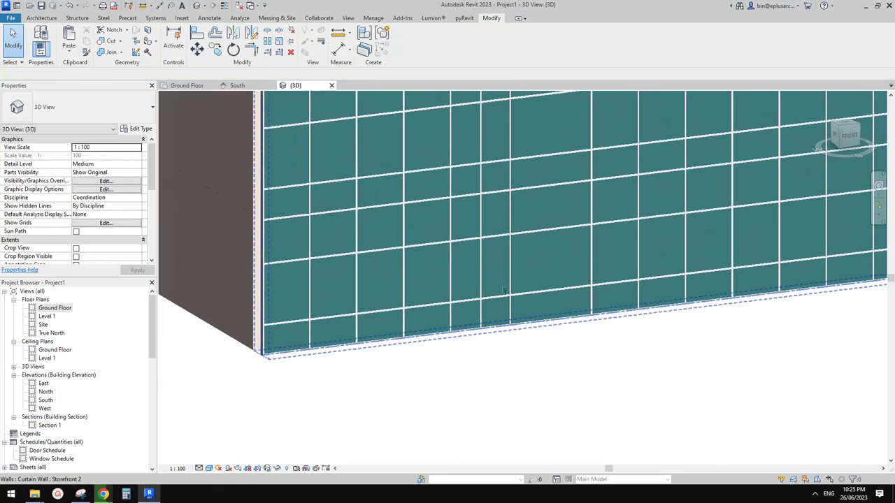
scroll(477, 284, "up", 3)
key("Tab")
left_click(459, 273)
scroll(459, 273, "down", 2)
middle_click_drag(472, 308, 425, 320, "shift")
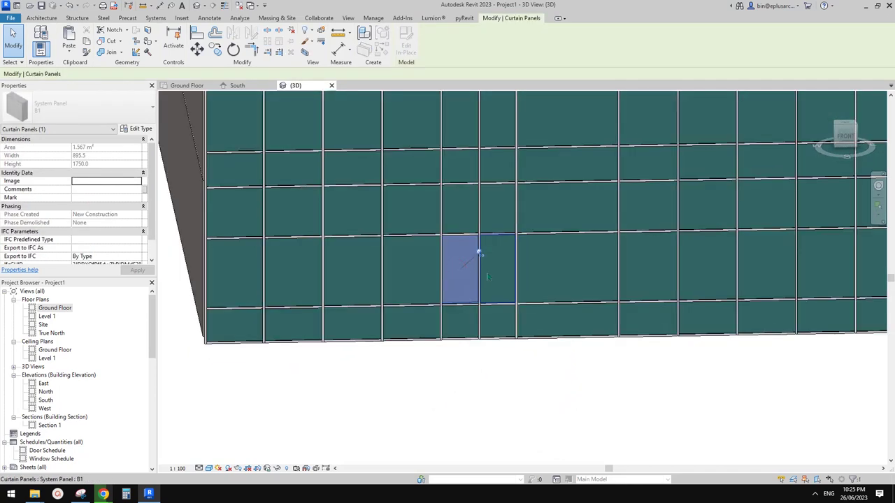
left_click(488, 278)
middle_click_drag(492, 281, 545, 297, "shift")
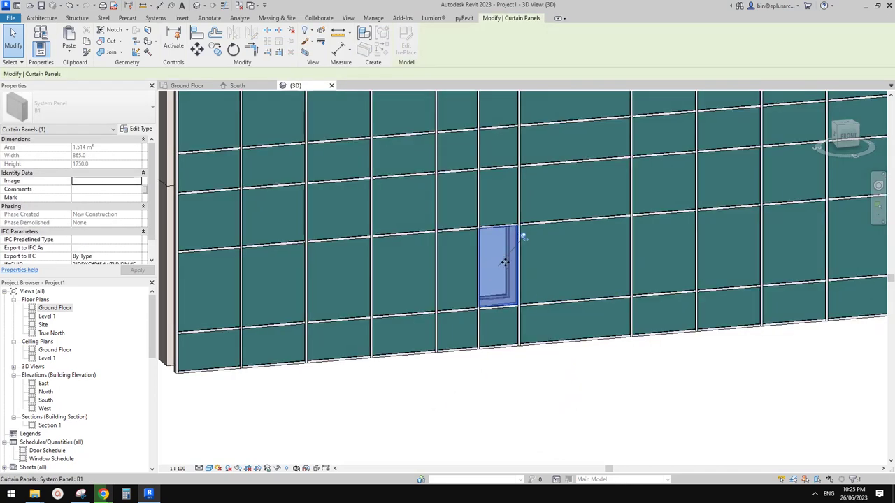
middle_click_drag(504, 263, 522, 223, "shift")
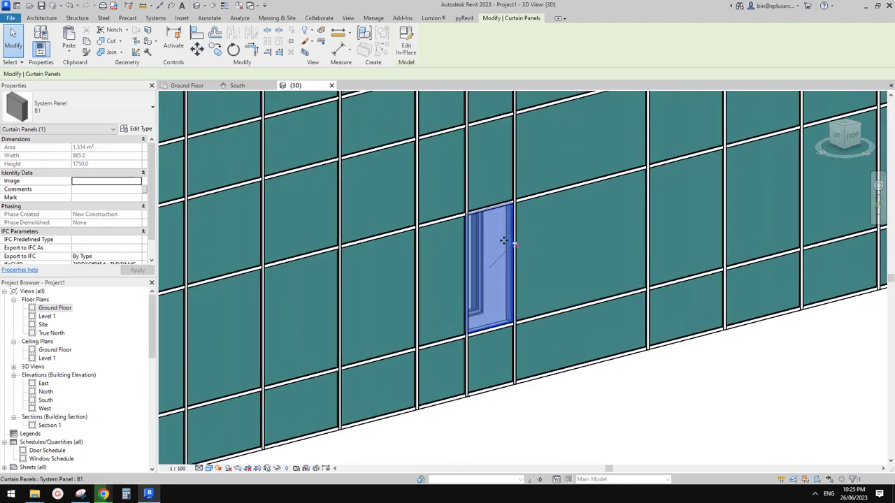
Step: Edit the unpinned panel in place, turn off its extrusion's Visible property and finish the model
left_click(406, 48)
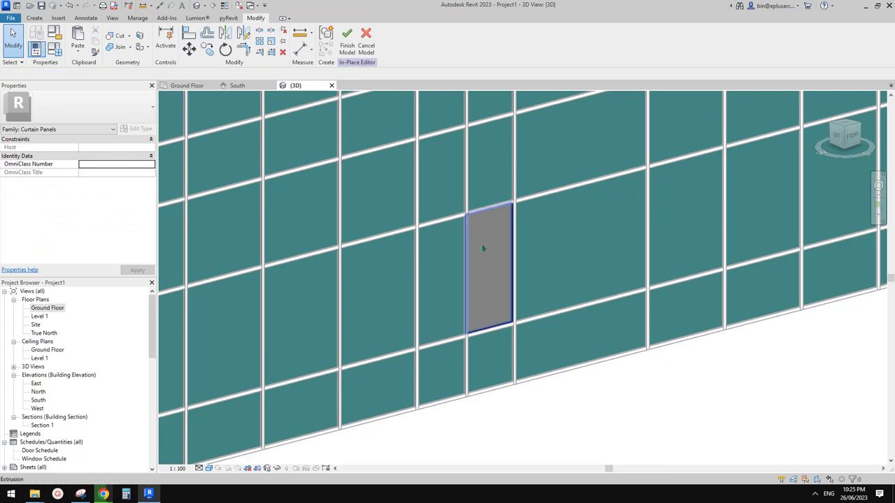
left_click(490, 263)
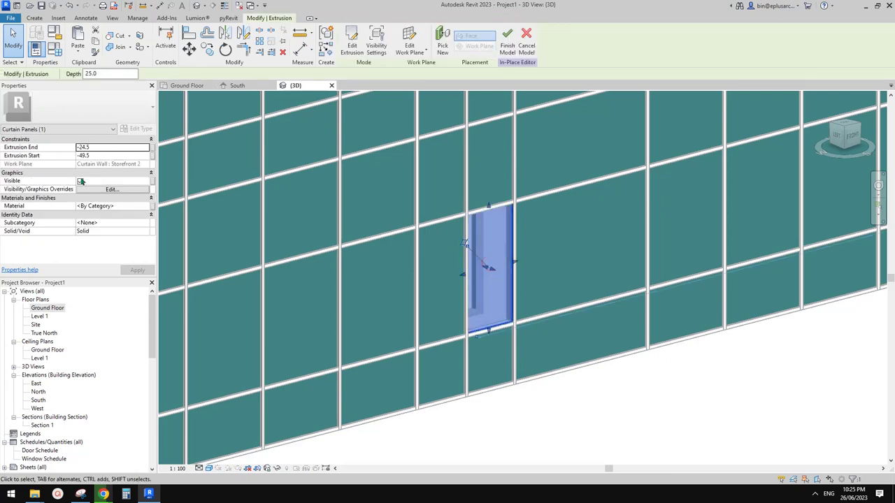
left_click(81, 181)
left_click(505, 51)
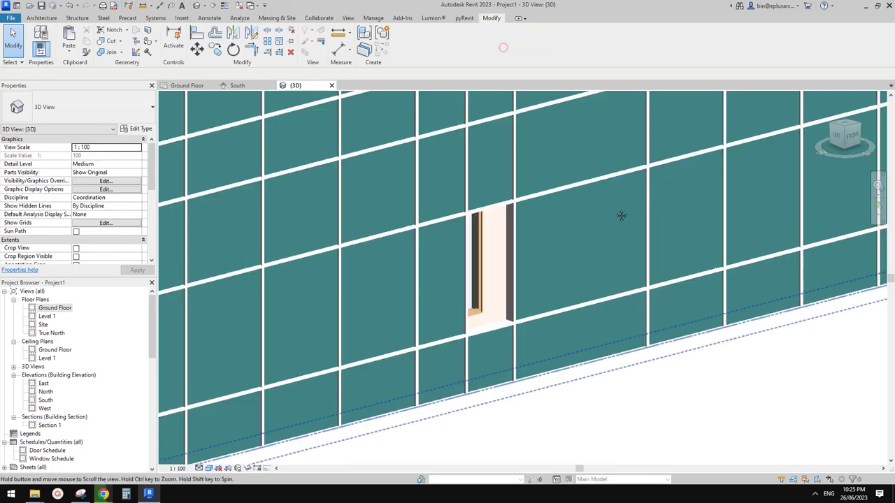
Step: Examine the window and the mullions around the opening in the curtain wall from several angles
middle_click_drag(594, 225, 523, 260, "shift")
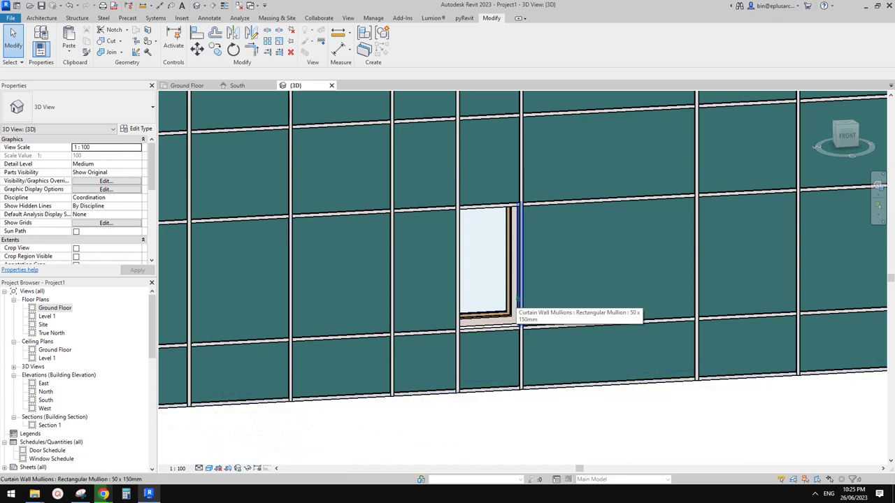
scroll(508, 291, "down", 2)
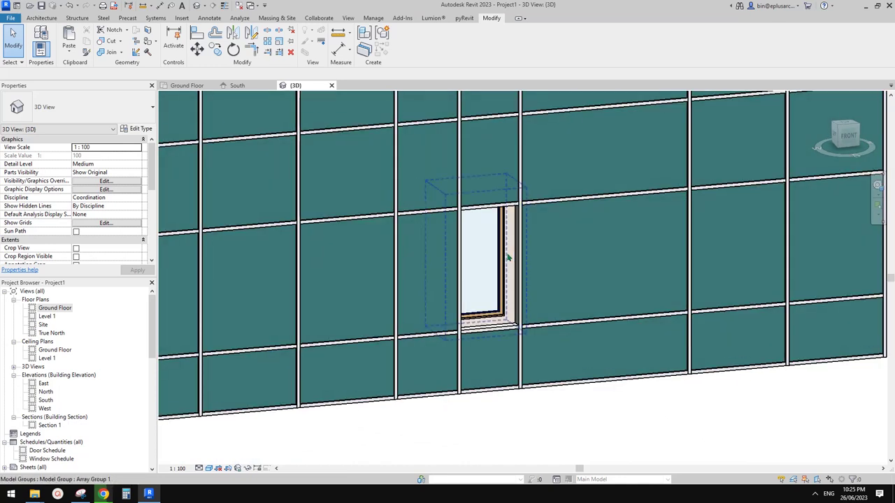
scroll(490, 198, "up", 4)
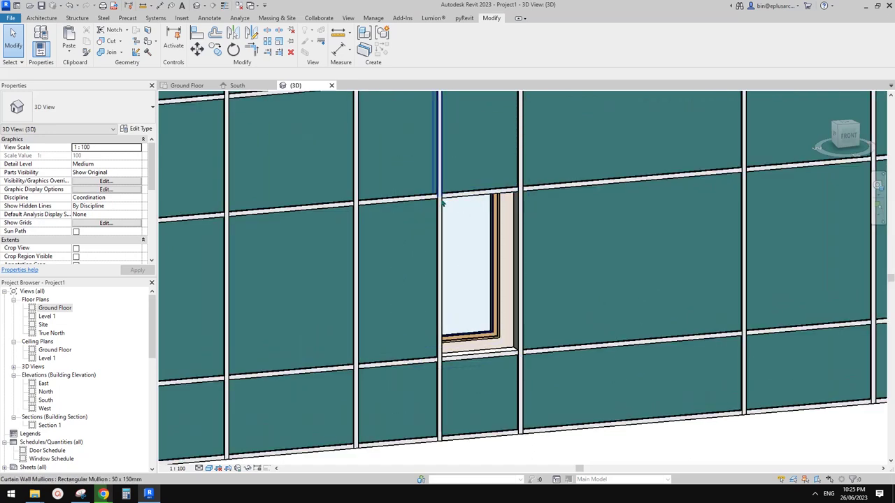
middle_click_drag(518, 355, 549, 380, "shift")
middle_click_drag(510, 334, 496, 329, "shift")
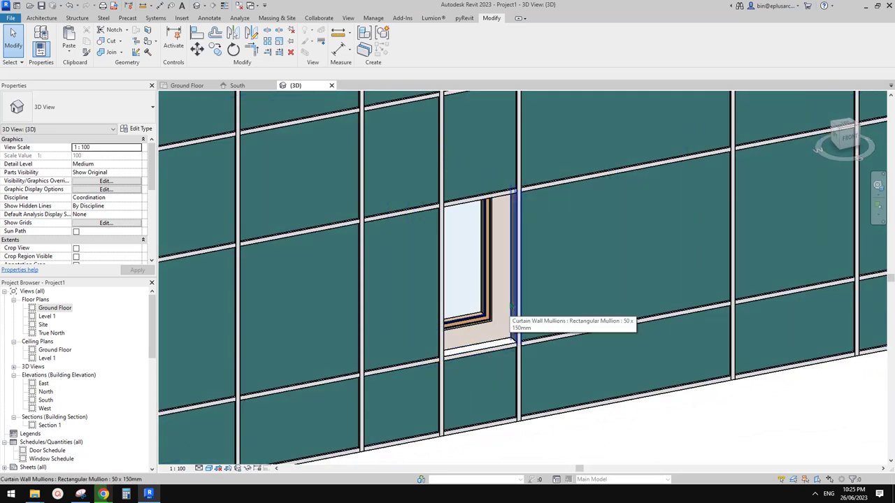
middle_click_drag(520, 316, 502, 352, "shift")
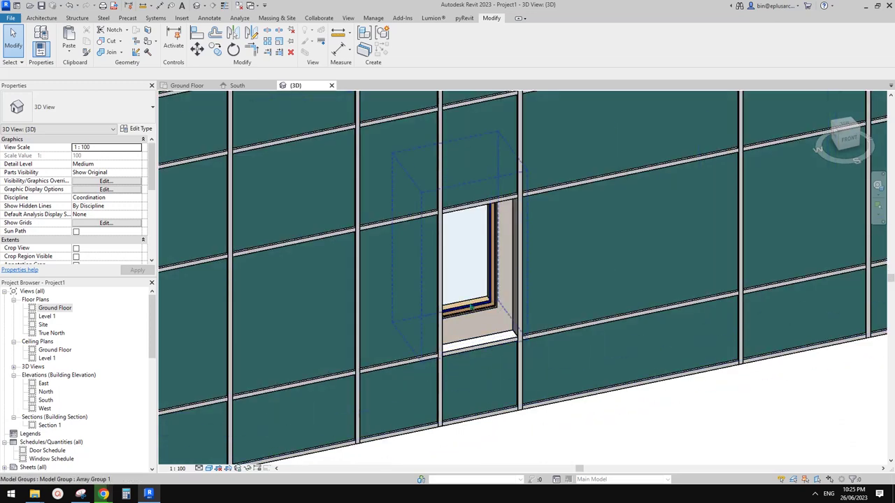
middle_click_drag(471, 307, 455, 314, "shift")
Step: Find the Curtain Panels category among the project's families and expand it to list its panel families
scroll(31, 417, "down", 10)
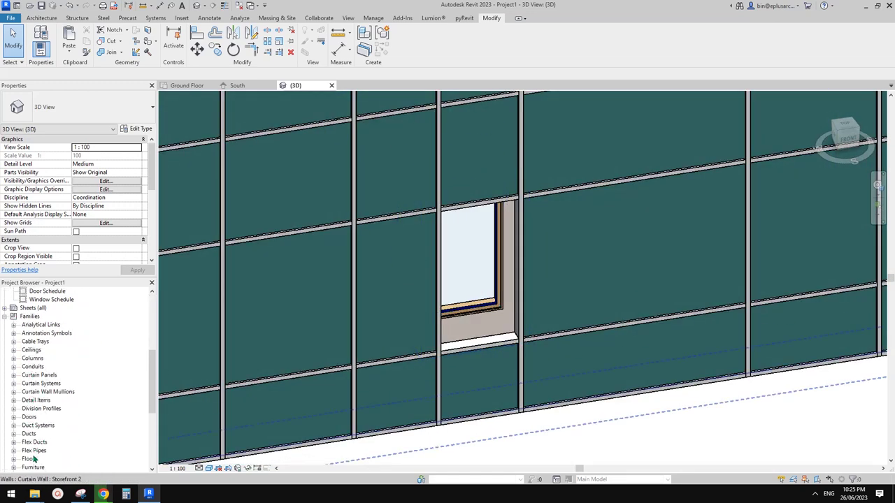
scroll(32, 417, "down", 4)
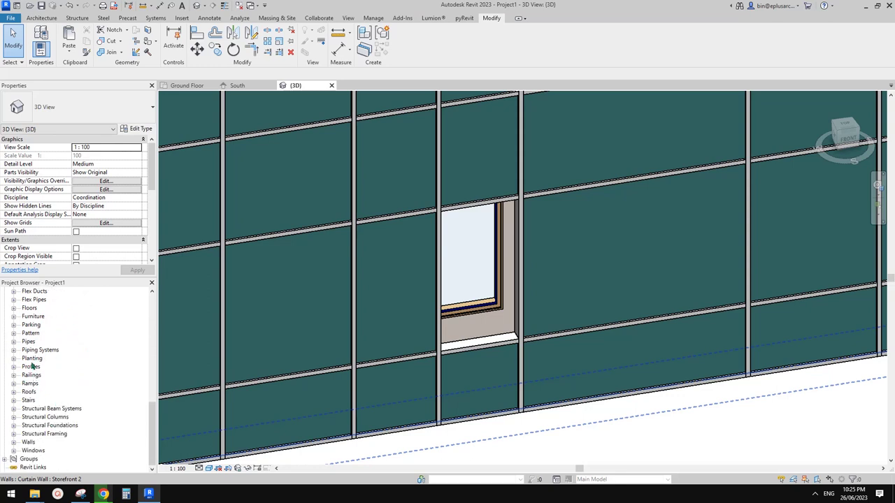
left_click(31, 360)
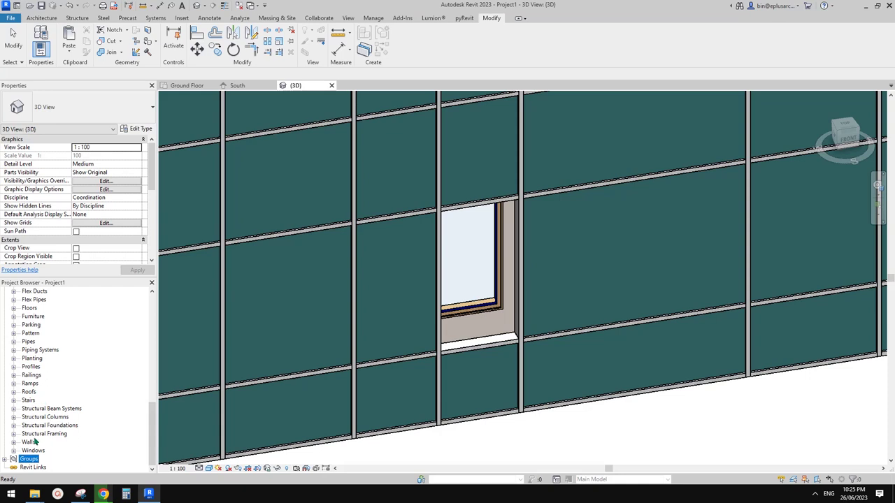
scroll(34, 440, "up", 3)
scroll(35, 381, "down", 1)
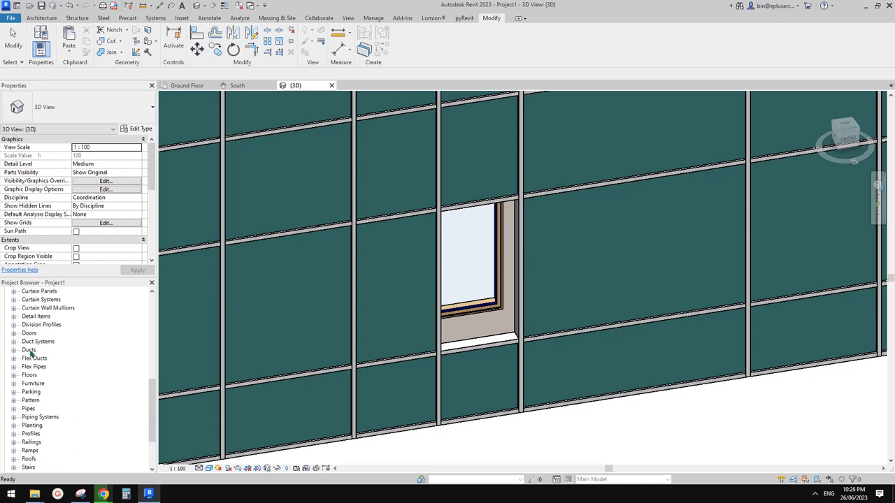
scroll(40, 416, "down", 1)
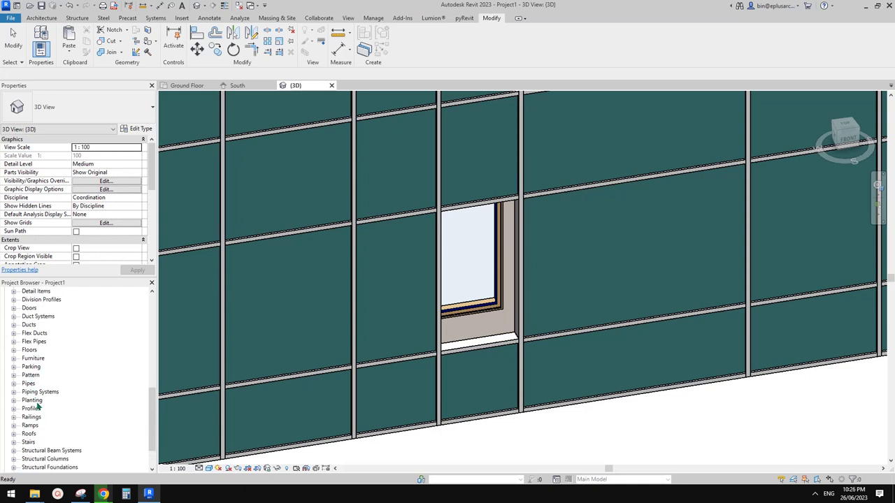
scroll(40, 405, "up", 3)
scroll(40, 391, "down", 1)
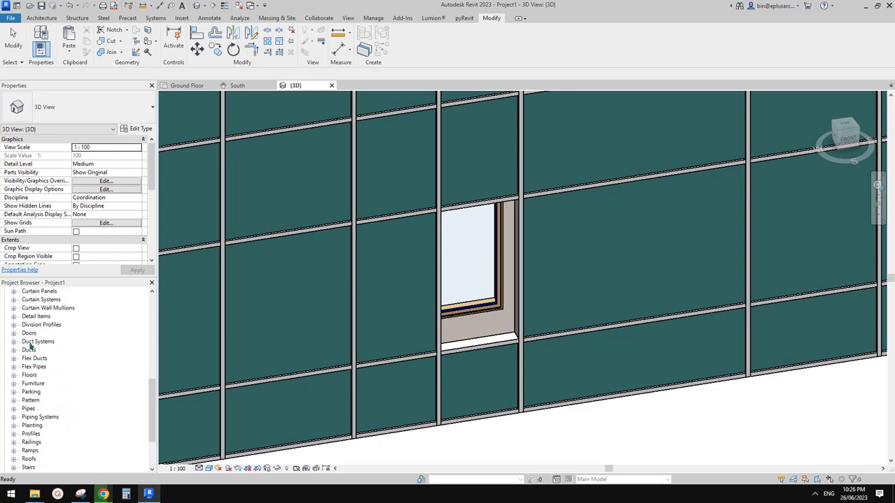
scroll(30, 342, "up", 1)
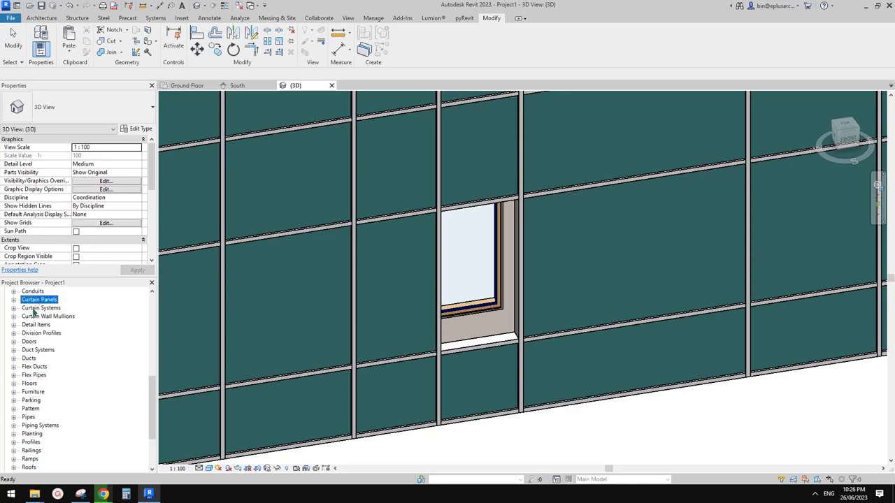
left_click(14, 299)
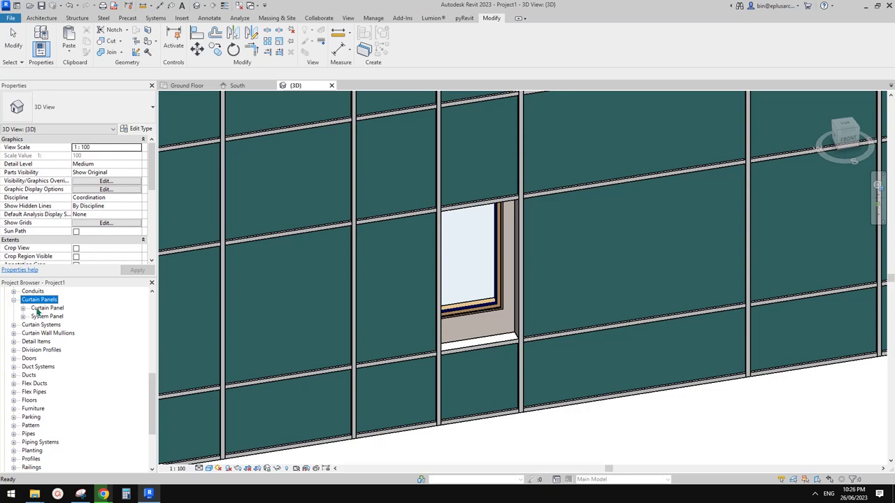
Step: Expand the Curtain Panel family in the project's families and select all instances of its Curtain Panel type in the entire project
left_click(23, 308)
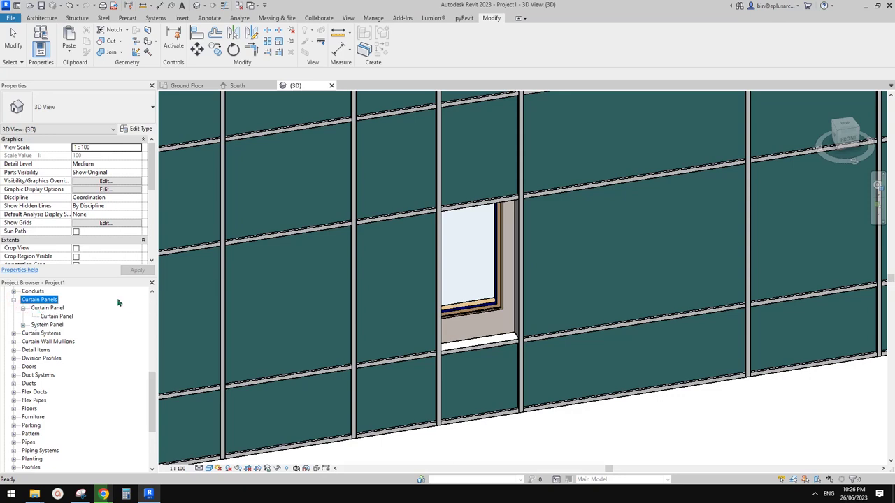
left_click(56, 316)
right_click(62, 316)
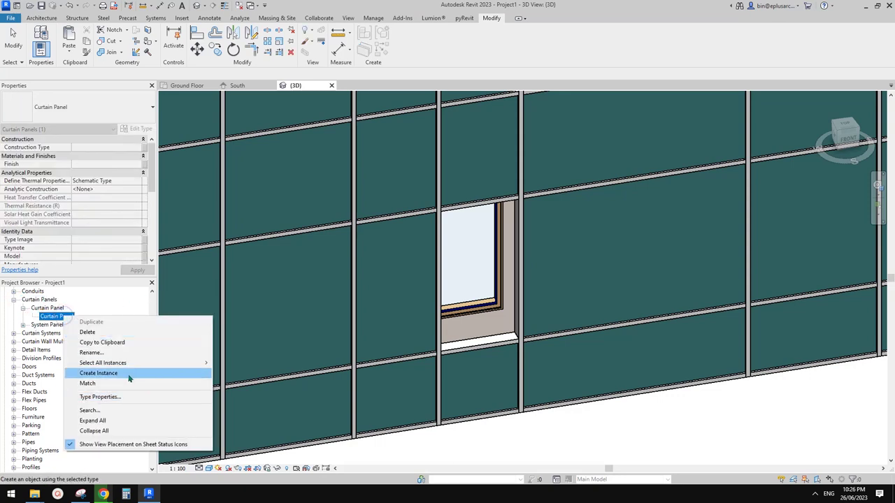
mouse_move(131, 364)
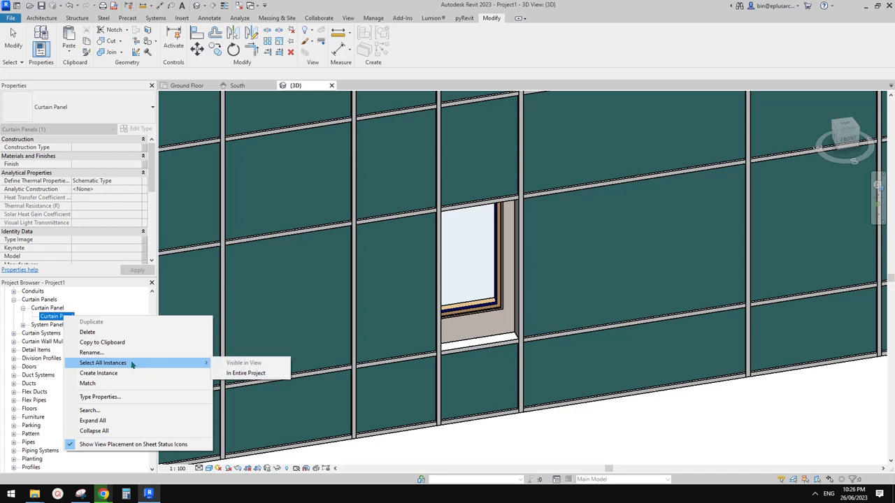
left_click(255, 375)
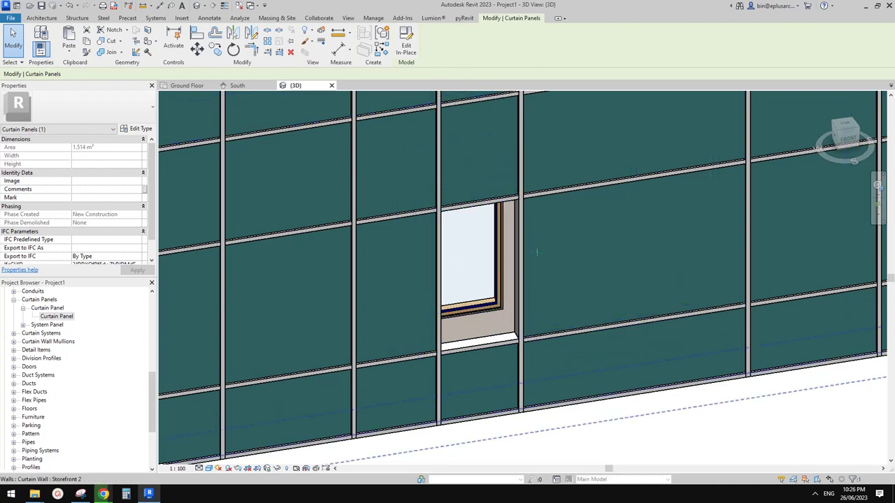
Step: Edit the selected curtain panel in place, inspect its hidden extrusion at the first window and finish the model
left_click(406, 46)
left_click(489, 269)
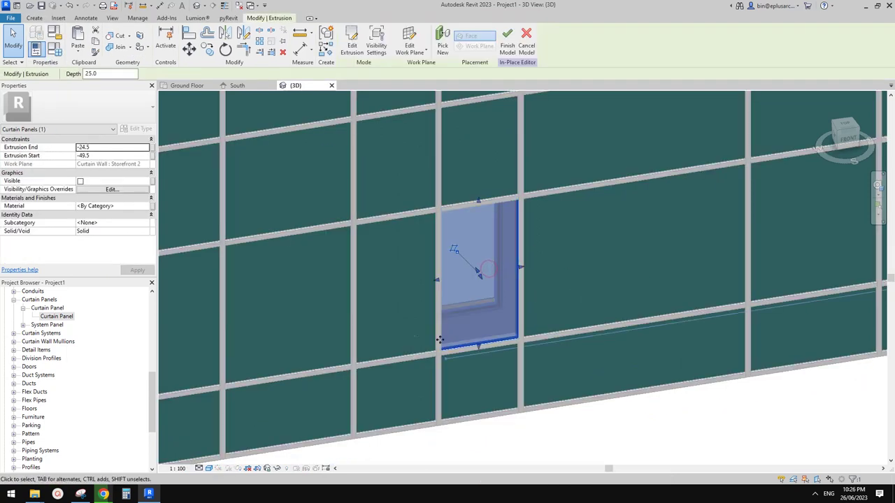
middle_click_drag(612, 251, 502, 126, "shift")
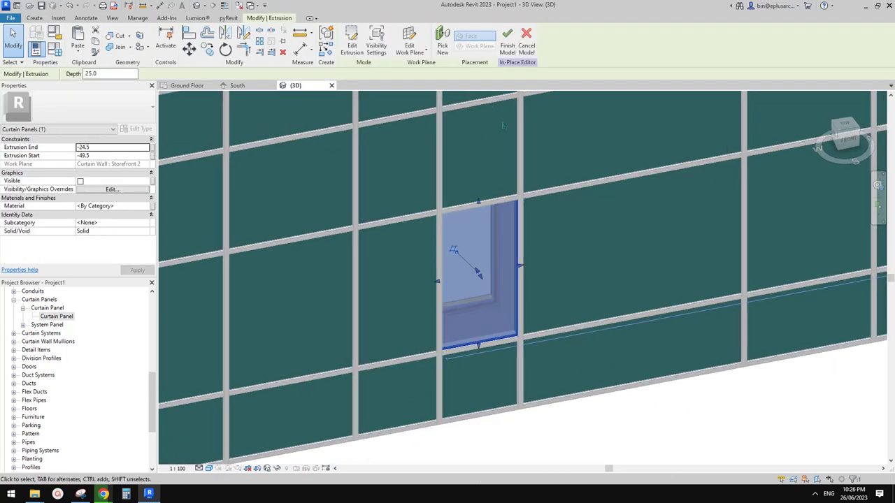
left_click(507, 45)
middle_click_drag(503, 272, 419, 231, "shift")
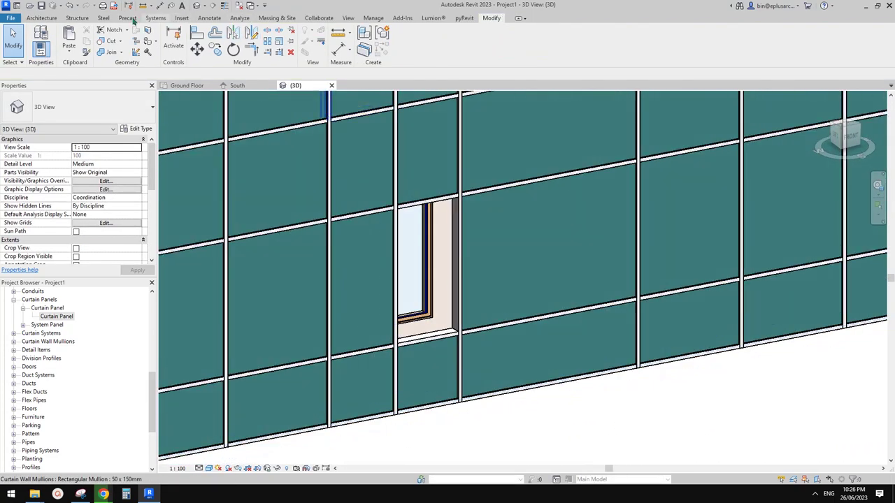
Step: Try to load Empty Panel.rfa from the Australia library's Curtain Wall Panels folder while placing a component
left_click(41, 17)
left_click(112, 36)
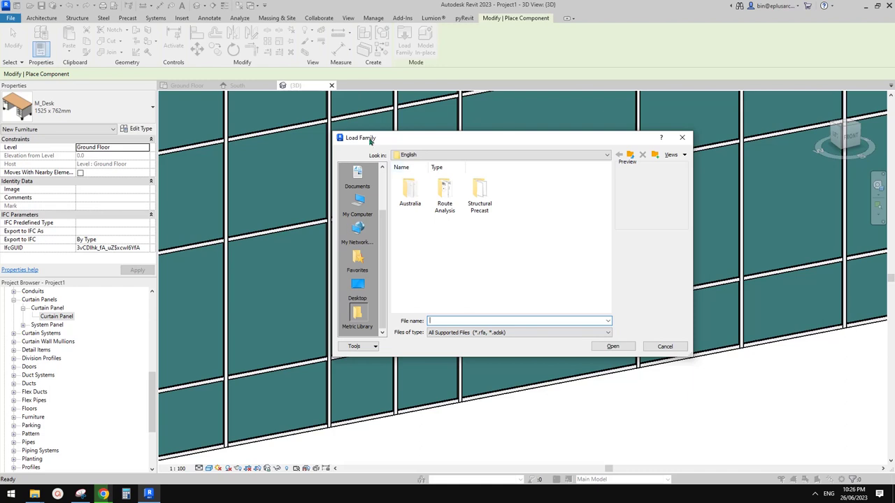
double_click(410, 192)
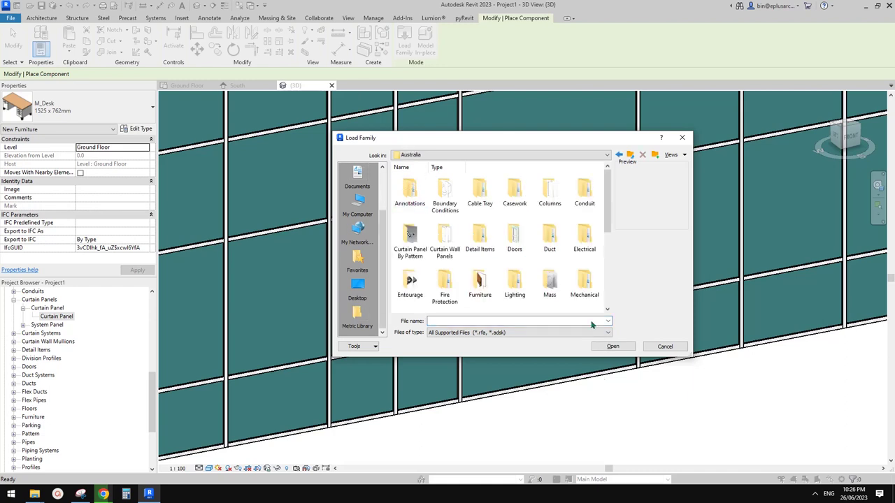
double_click(445, 241)
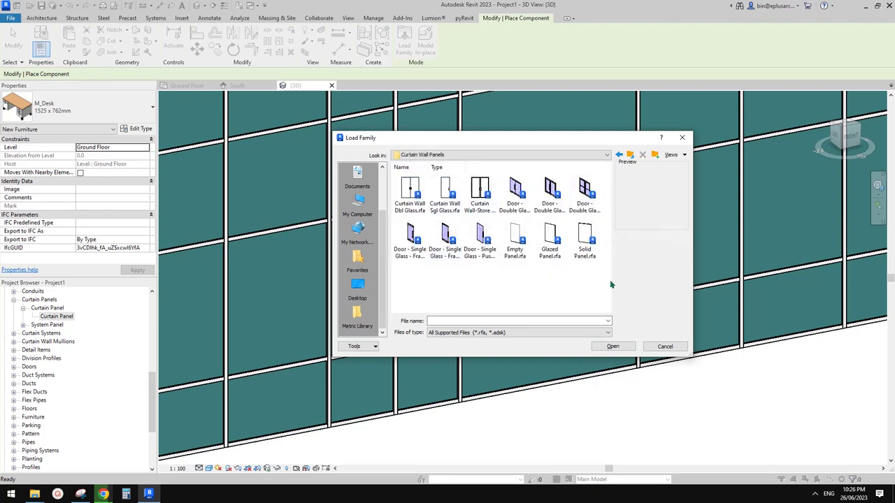
left_click(524, 248)
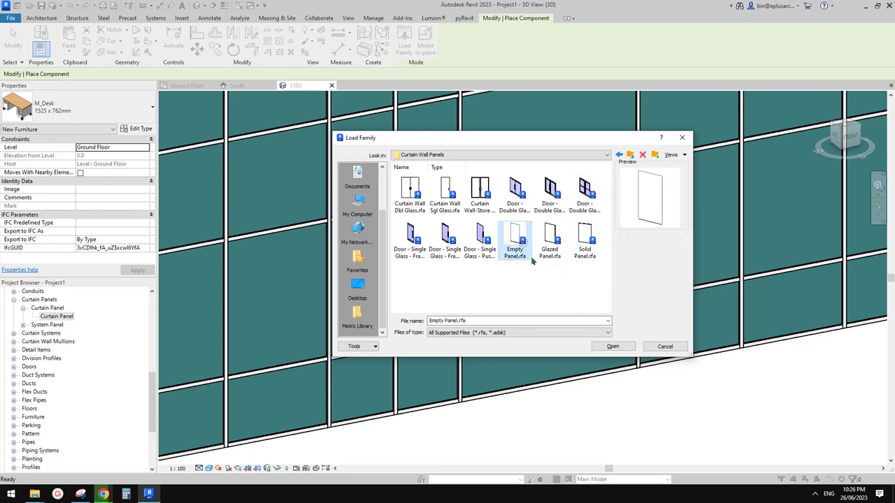
left_click(615, 346)
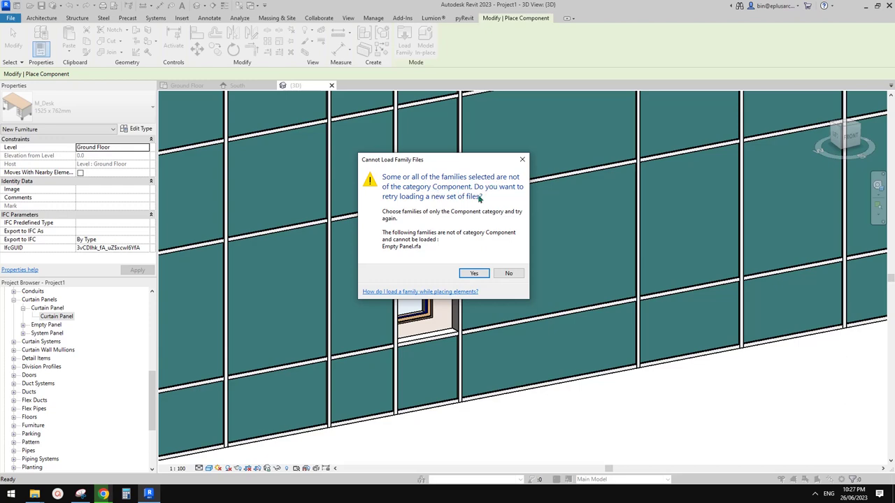
left_click(474, 273)
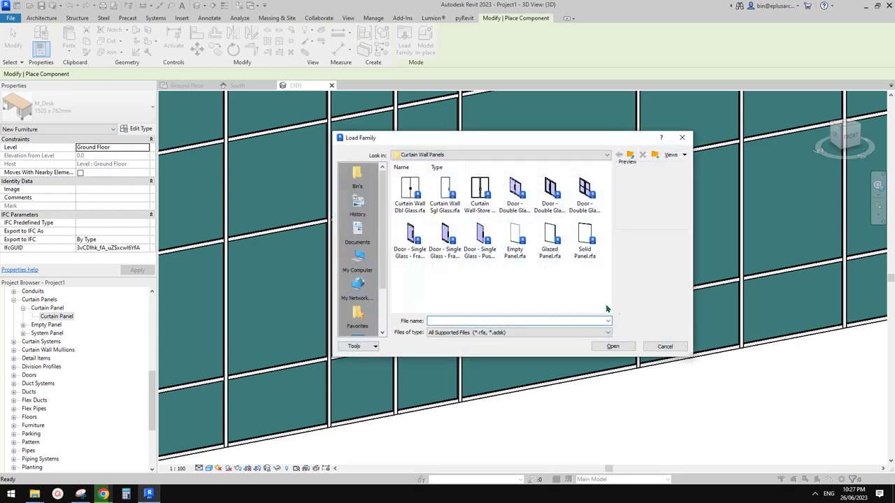
key("Escape")
key("Escape")
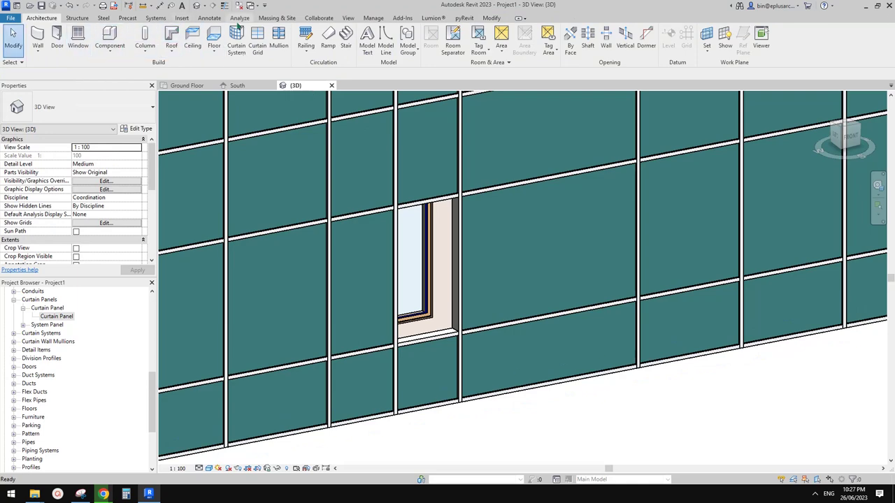
Step: Load the Empty Panel.rfa family from the Curtain Wall Panels library folder into the project
left_click(184, 18)
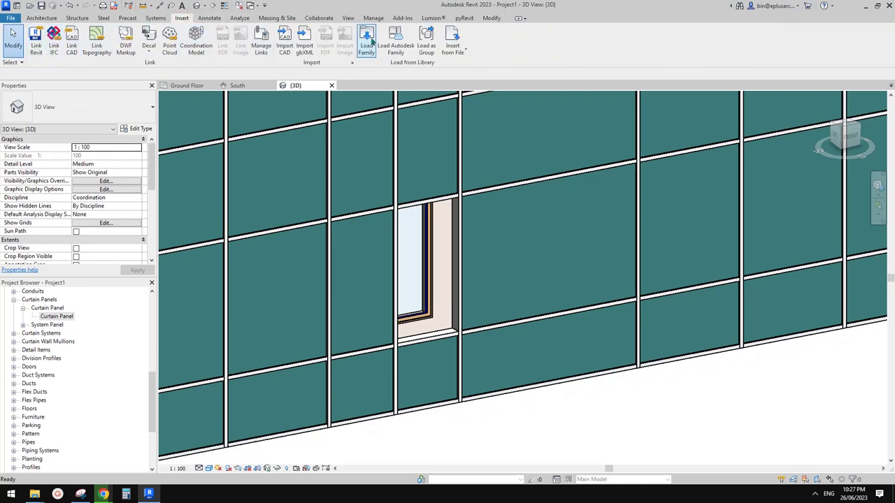
left_click(367, 43)
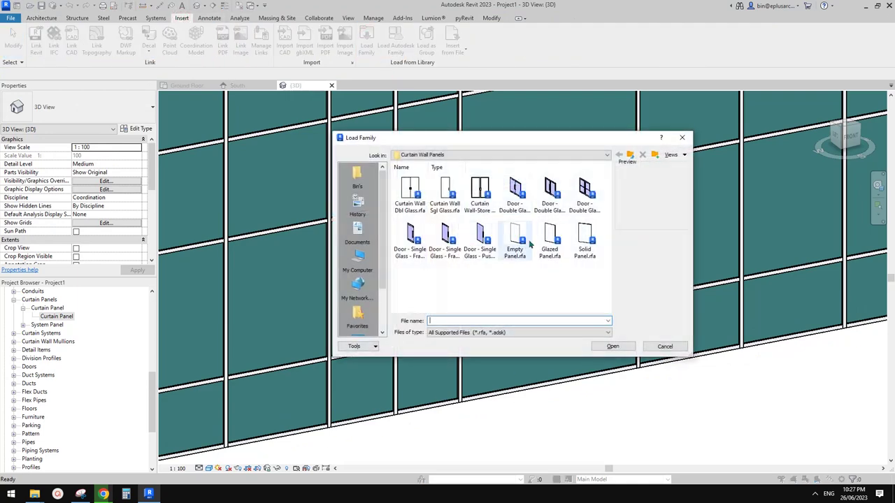
left_click(514, 237)
left_click(612, 346)
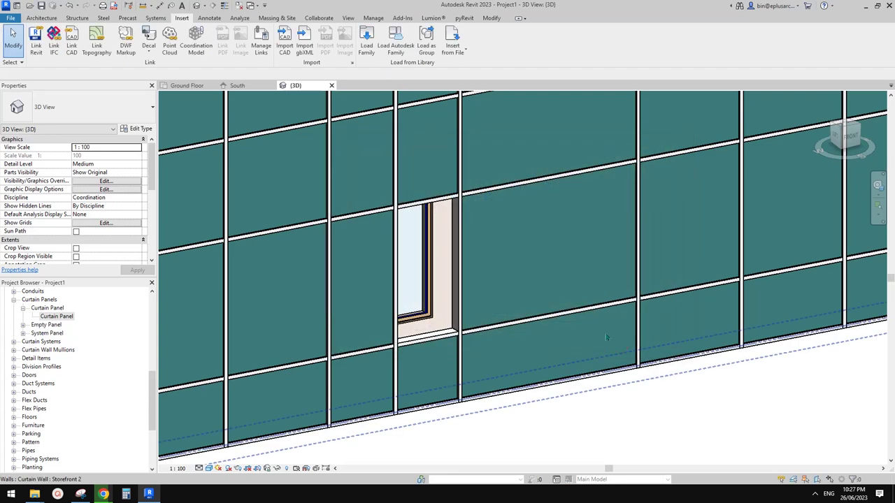
Step: Switch the 3D view to wireframe and align the nearest vertical curtain gridline with the second ground-floor window's right edge
scroll(517, 282, "up", 2)
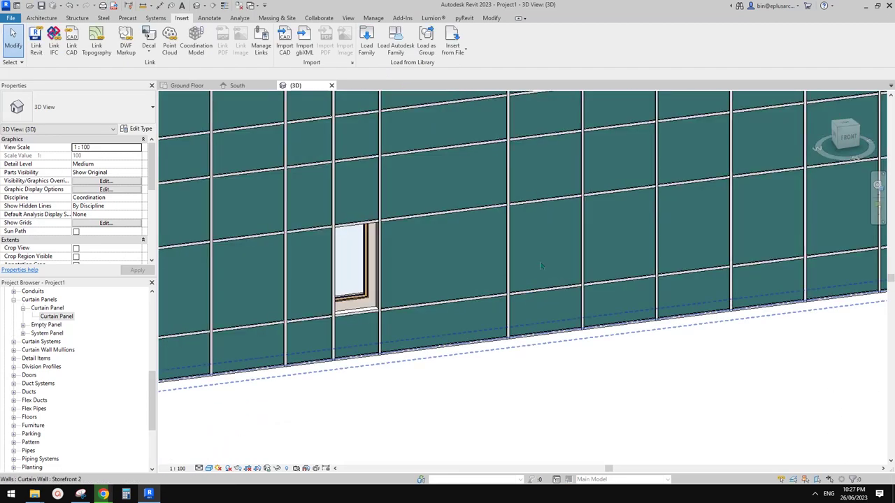
left_click(541, 266)
scroll(531, 269, "down", 2)
key("Escape")
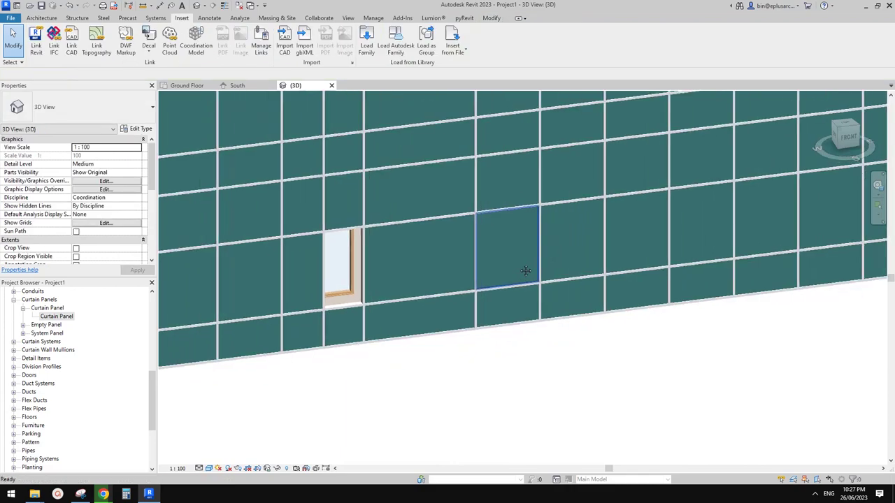
key("w")
key("f")
scroll(446, 274, "up", 1)
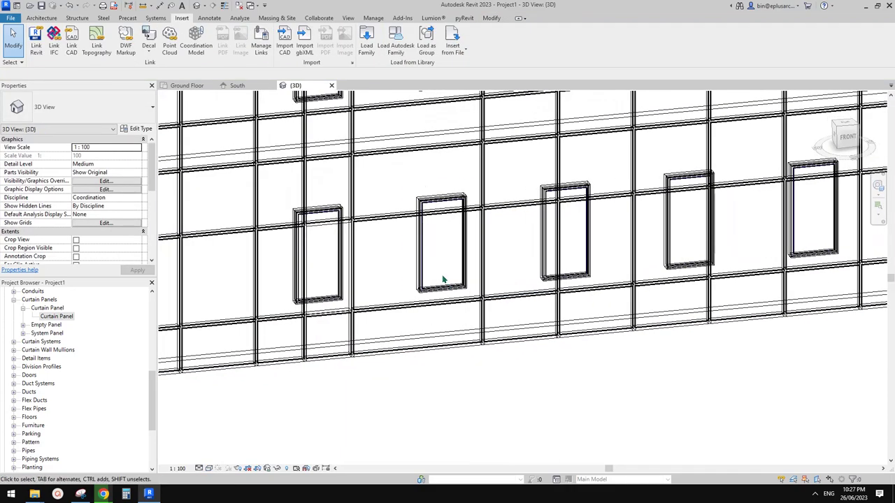
middle_click_drag(442, 280, 429, 205, "shift")
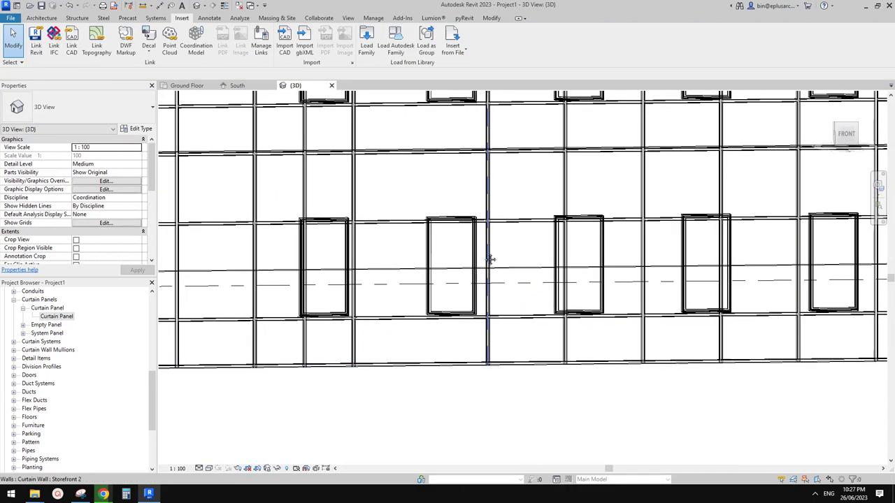
scroll(489, 257, "up", 4)
key("a")
key("l")
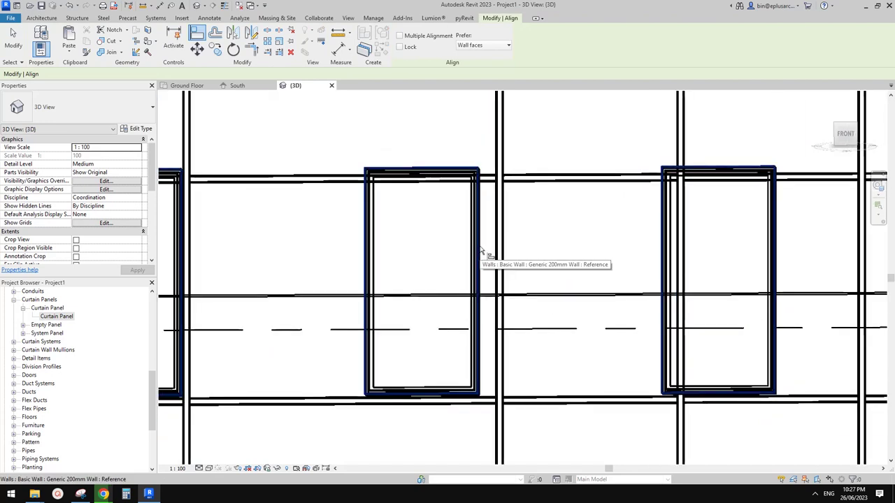
left_click(482, 249)
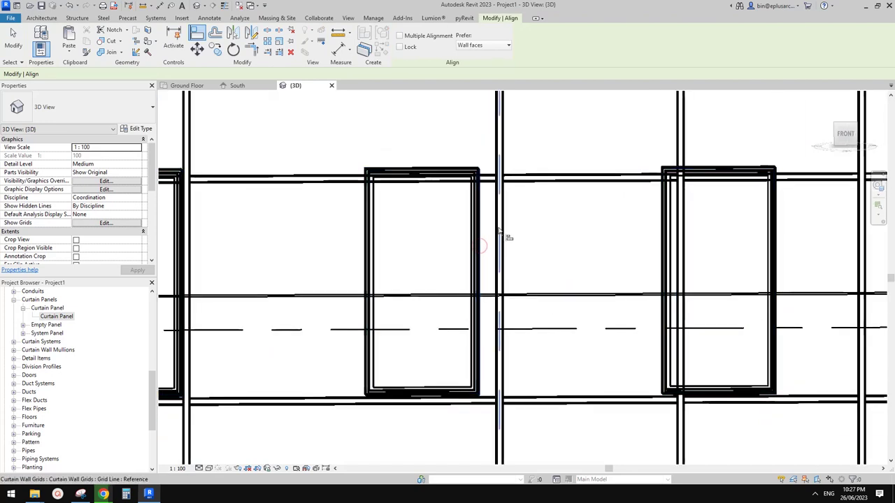
left_click(500, 231)
scroll(489, 241, "down", 3)
Step: Add a vertical curtain gridline along the second ground-floor window's left edge and return the view to shaded display
left_click(42, 18)
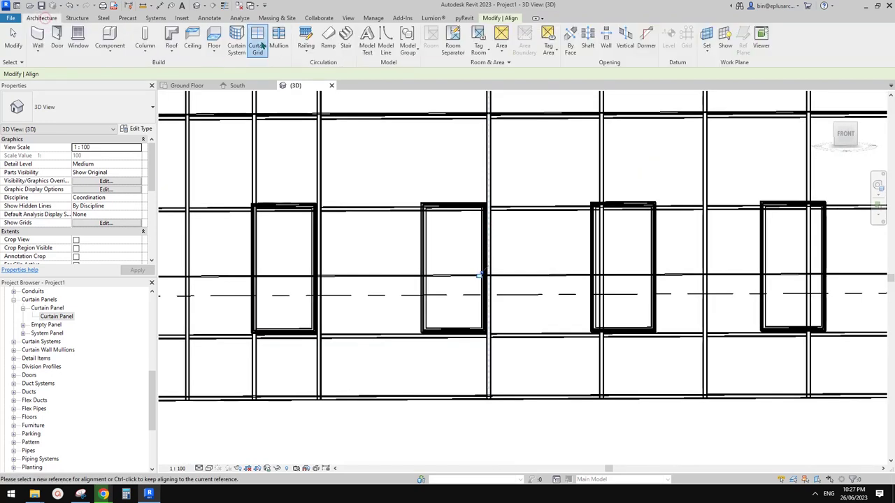
left_click(257, 45)
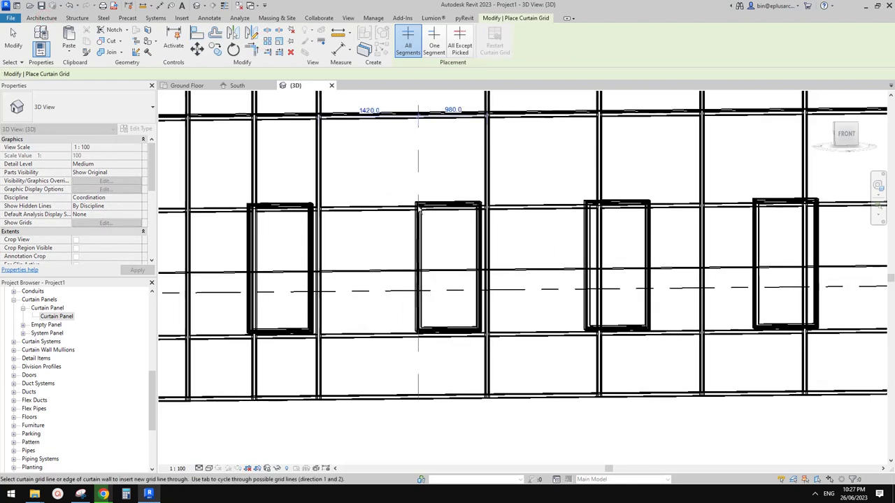
key("Escape")
key("Escape")
scroll(484, 241, "down", 2)
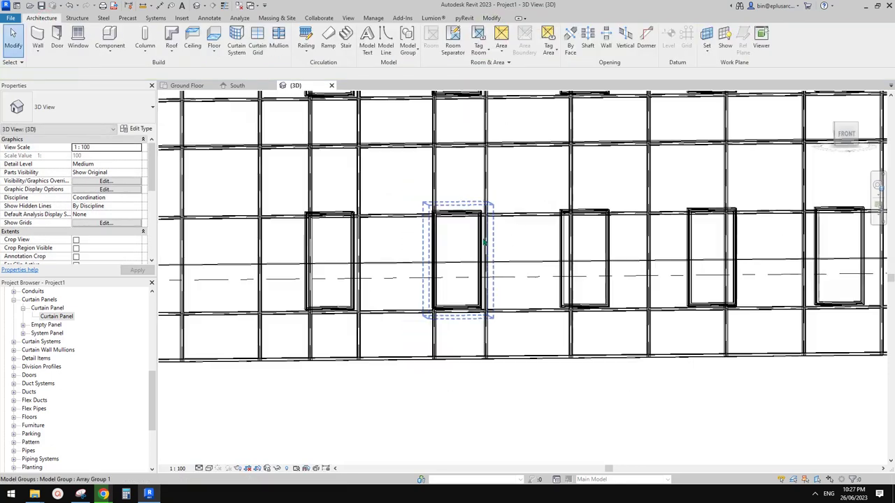
middle_click_drag(484, 241, 475, 258, "shift")
key("s")
key("d")
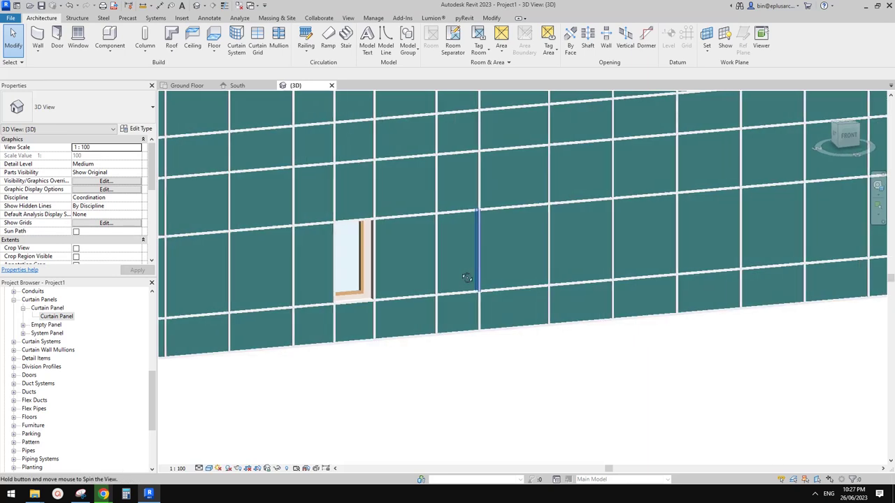
Step: Unpin the B1 curtain panel in front of the second ground-floor window and change its type to Empty Panel
left_click(461, 258)
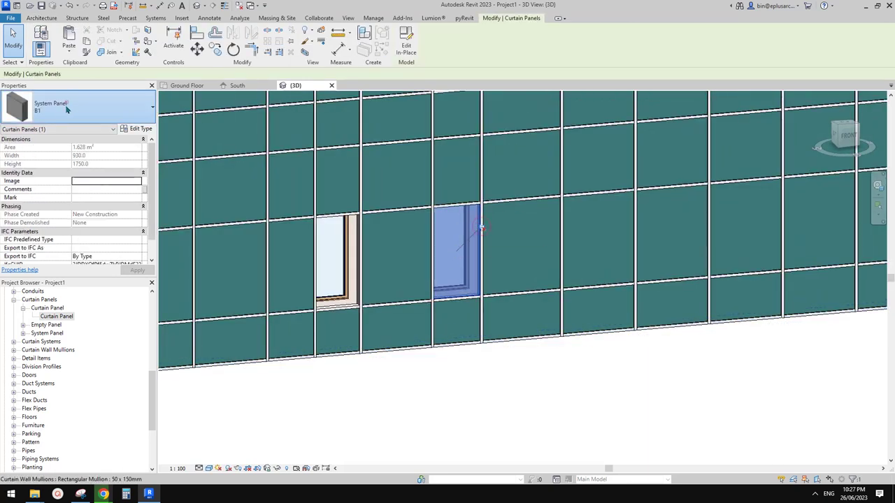
left_click(65, 104)
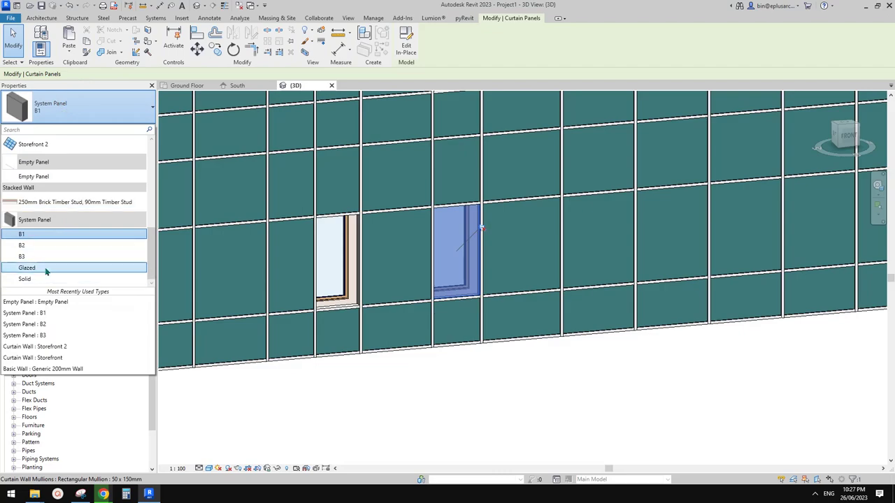
left_click(35, 179)
middle_click_drag(502, 239, 534, 302, "shift")
key("Escape")
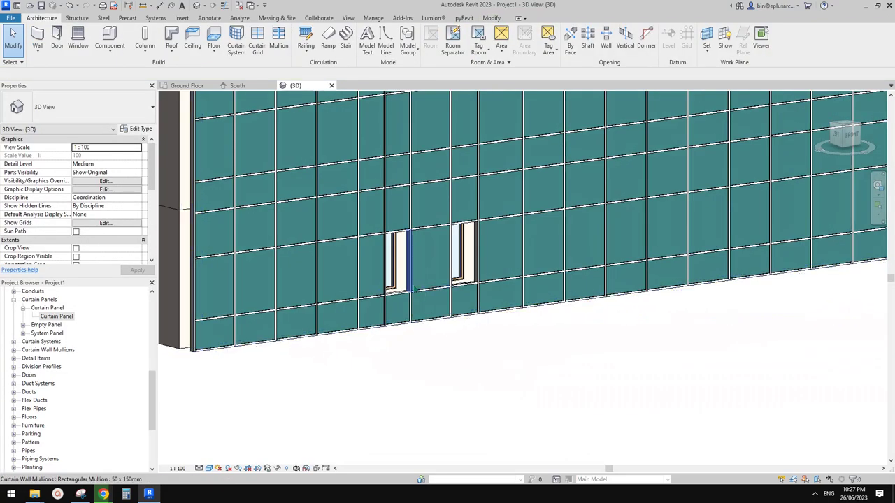
Step: Examine the gap between the curtain wall and the building wall at the two window openings from several angles
scroll(469, 276, "up", 4)
middle_click_drag(414, 261, 520, 261, "shift")
key("Tab")
left_click(498, 297)
key("Escape")
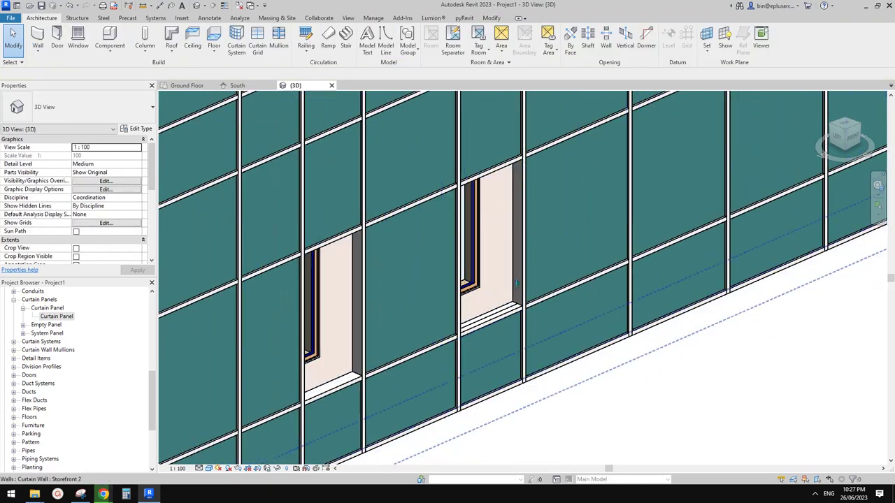
scroll(502, 247, "down", 2)
middle_click_drag(495, 276, 569, 275, "shift")
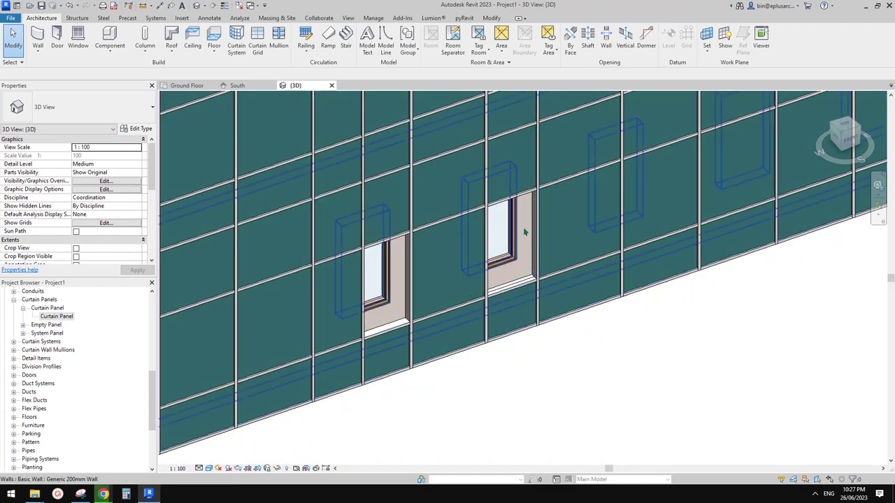
Step: Set the B1 curtain panel type's thickness to 600 and its offset to 600
middle_click_drag(531, 250, 551, 297, "shift")
scroll(551, 296, "up", 3)
key("Tab")
left_click(554, 269)
scroll(552, 263, "down", 4)
middle_click_drag(552, 262, 543, 335, "shift")
middle_click_drag(542, 253, 560, 278, "shift")
scroll(557, 258, "up", 1)
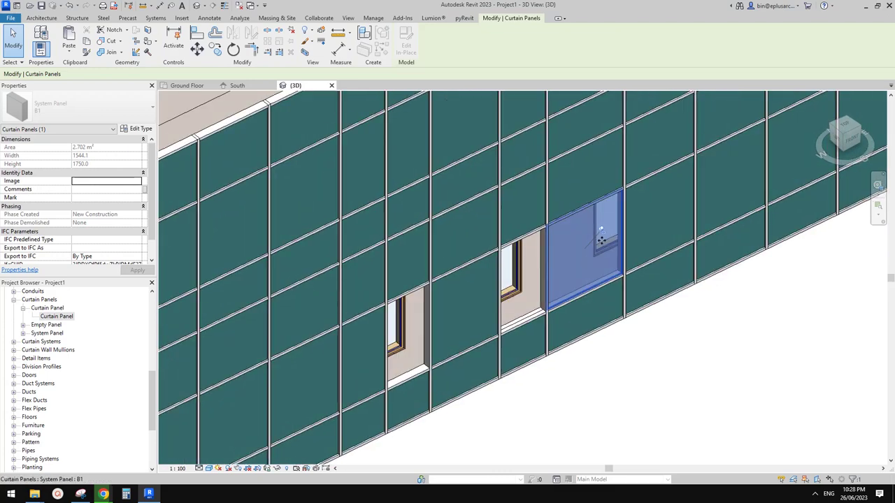
left_click(137, 129)
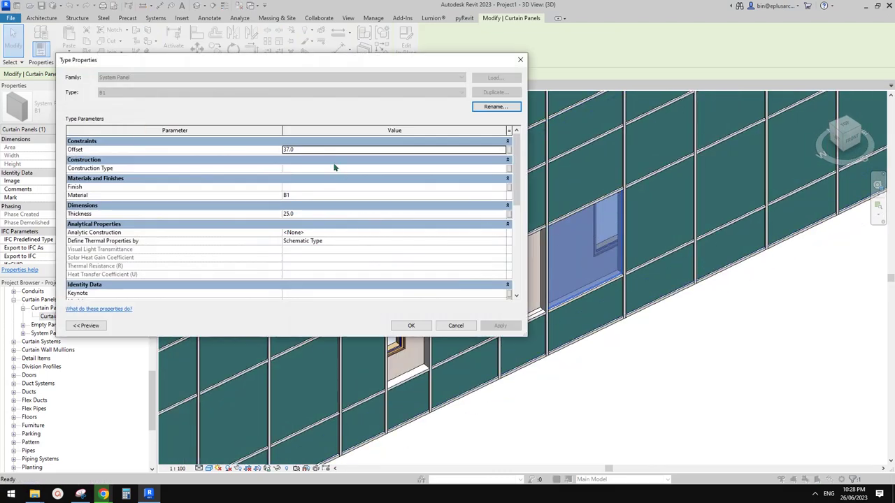
left_click(321, 214)
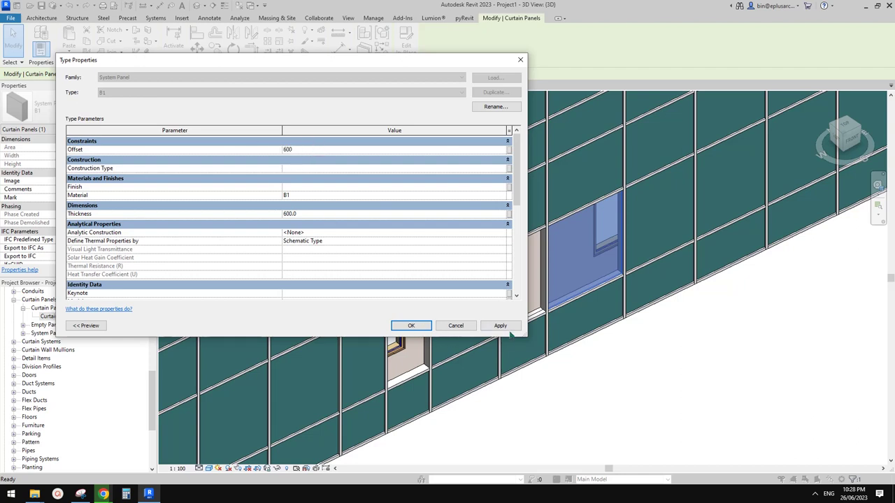
left_click(490, 327)
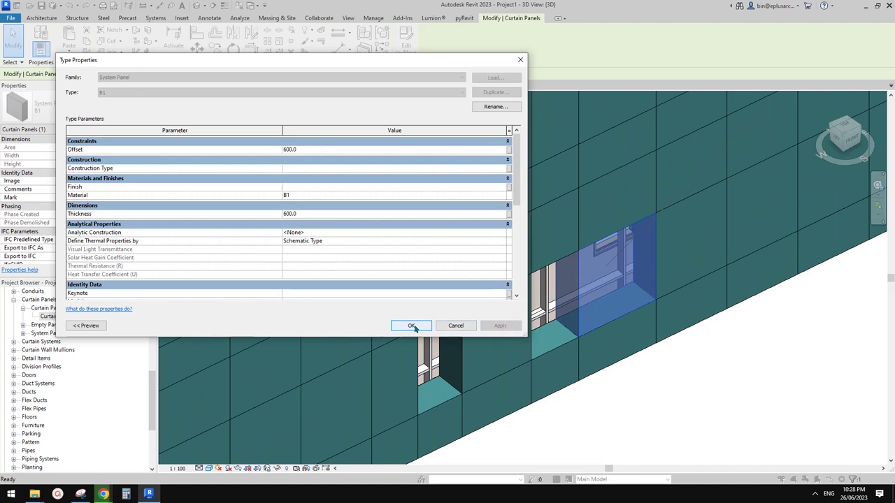
Step: Try offsets of 0 and -300 for the B1 curtain panel type and settle on -225
left_click(313, 149)
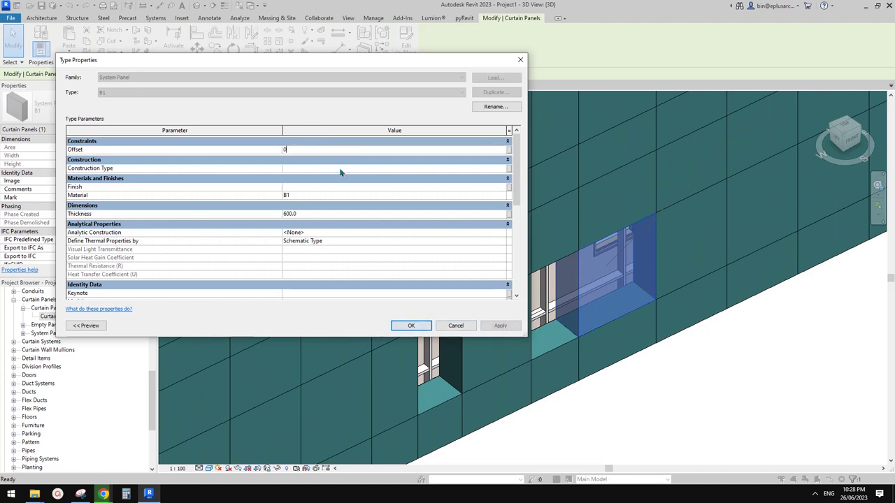
left_click(500, 327)
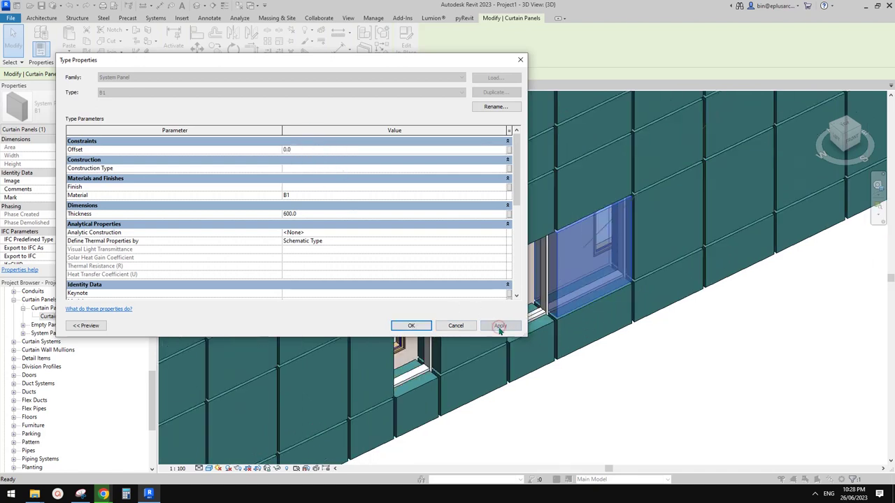
left_click(315, 150)
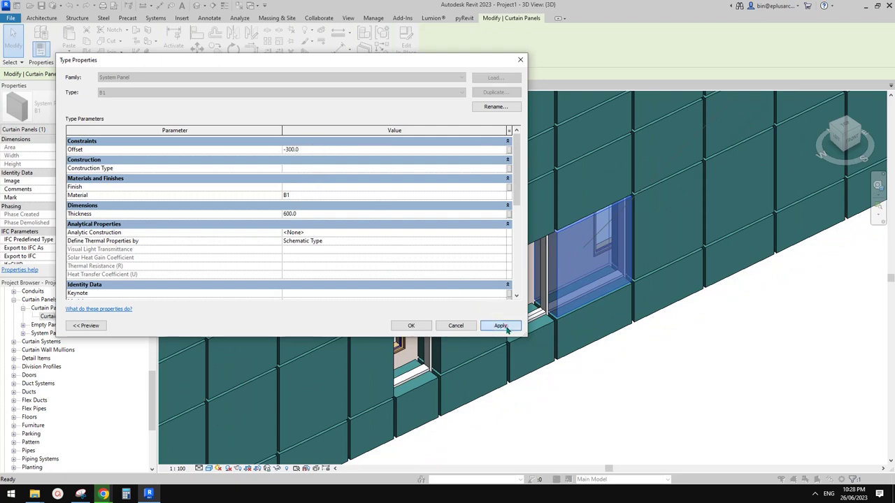
left_click(501, 327)
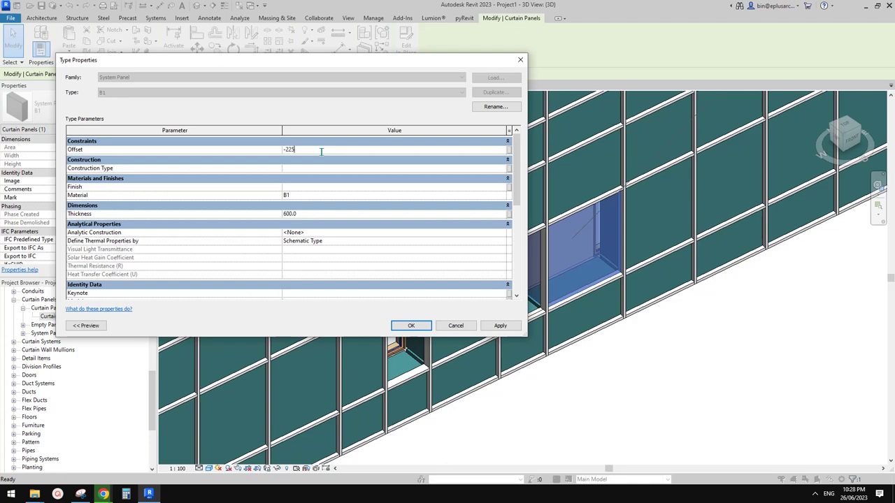
left_click(499, 326)
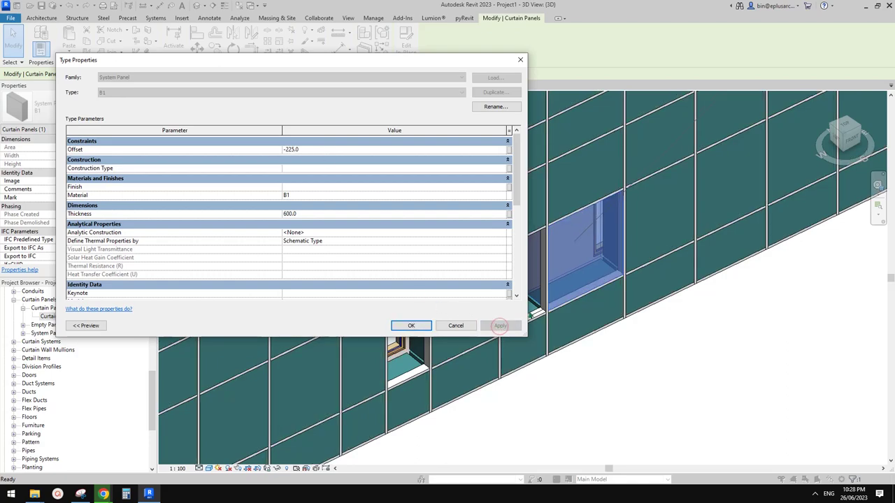
left_click(425, 326)
key("Escape")
Step: Examine the thickened panels around the two window openings and check the reference building picture in the Google Docs document
scroll(559, 306, "down", 3)
scroll(535, 315, "up", 2)
middle_click_drag(559, 307, 617, 273, "shift")
scroll(565, 269, "down", 3)
middle_click_drag(547, 261, 563, 274, "shift")
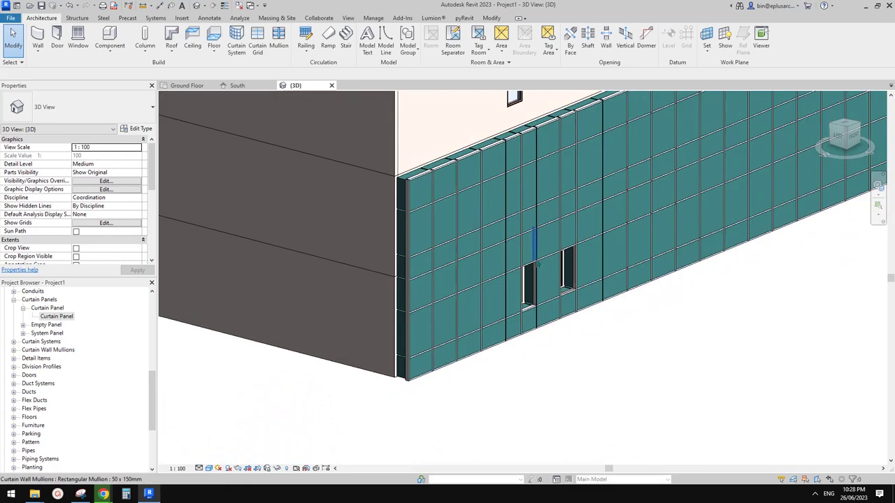
scroll(510, 238, "up", 1)
middle_click_drag(500, 276, 468, 265)
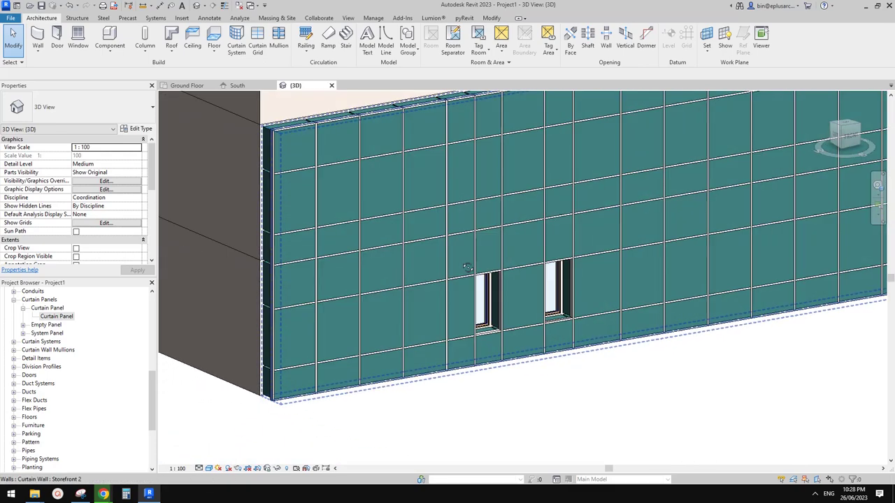
mouse_move(103, 494)
left_click(150, 452)
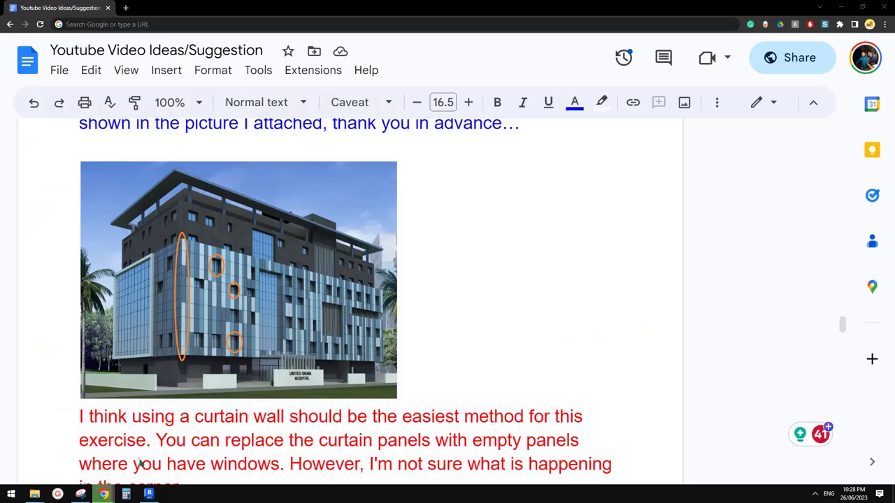
left_click(152, 496)
Step: Set the B1 curtain panel type's thickness to 700 and its offset to -275
mouse_move(552, 338)
middle_mouse_down("shift")
mouse_move(410, 299)
mouse_move(576, 285)
mouse_move(624, 376)
middle_mouse_up("shift")
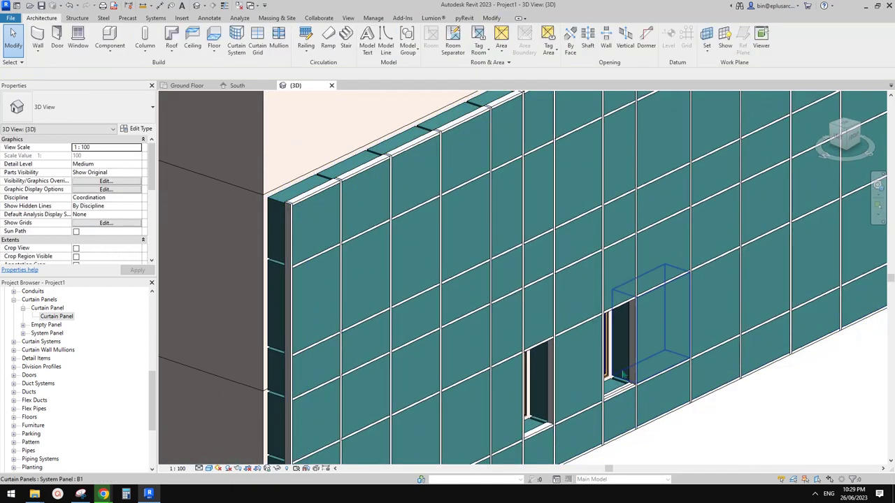
left_click(624, 375)
left_click(139, 128)
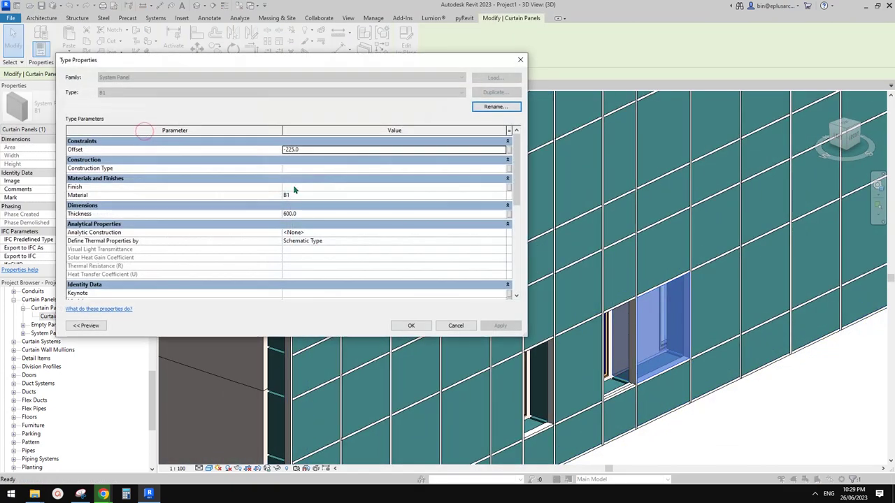
left_click(325, 215)
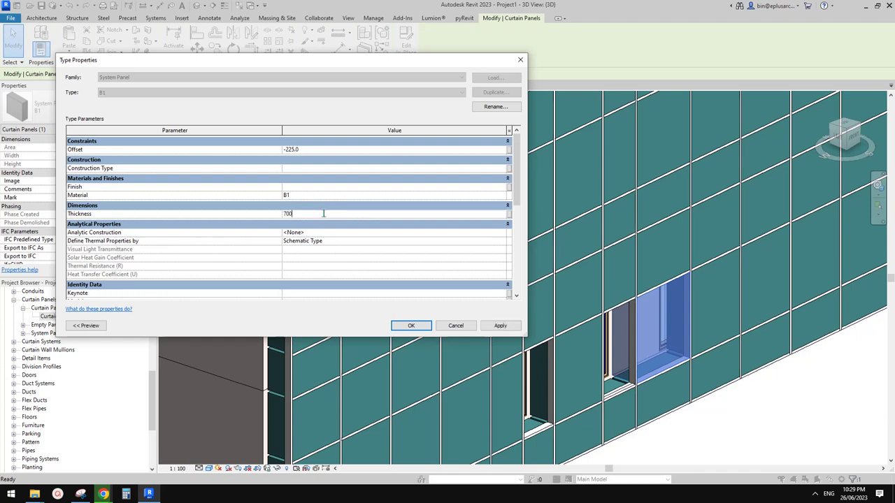
left_click(500, 327)
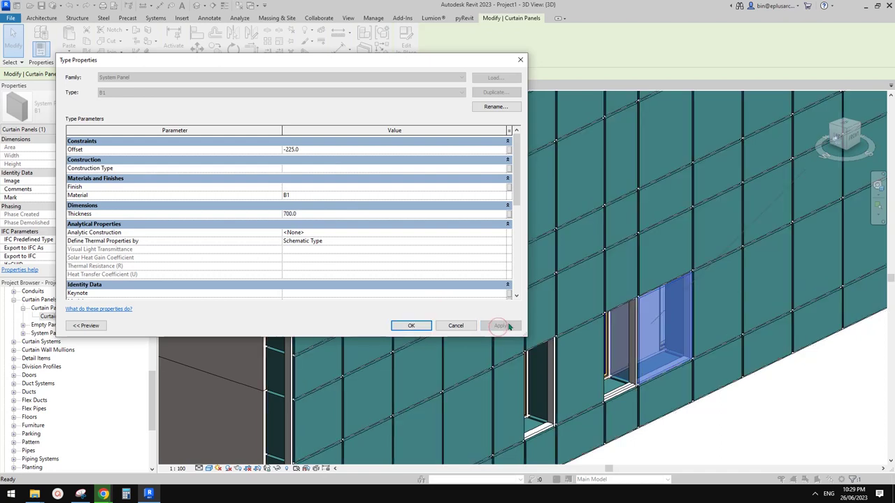
left_click(311, 149)
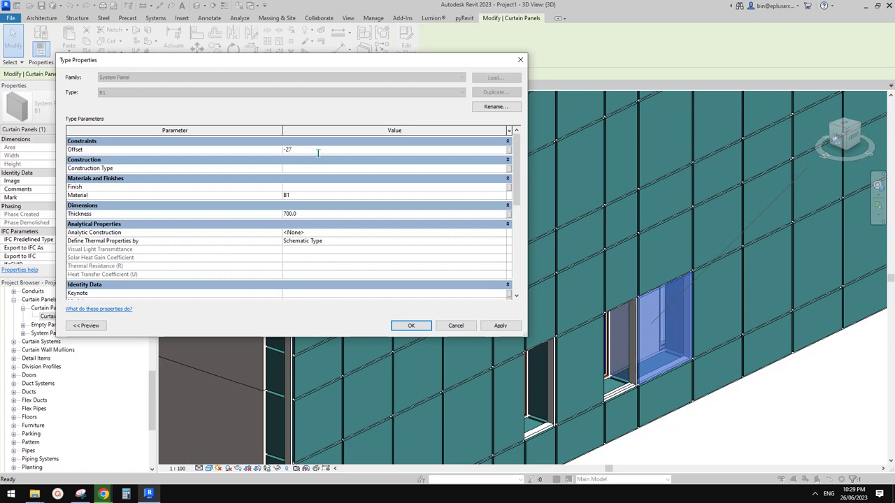
left_click(500, 326)
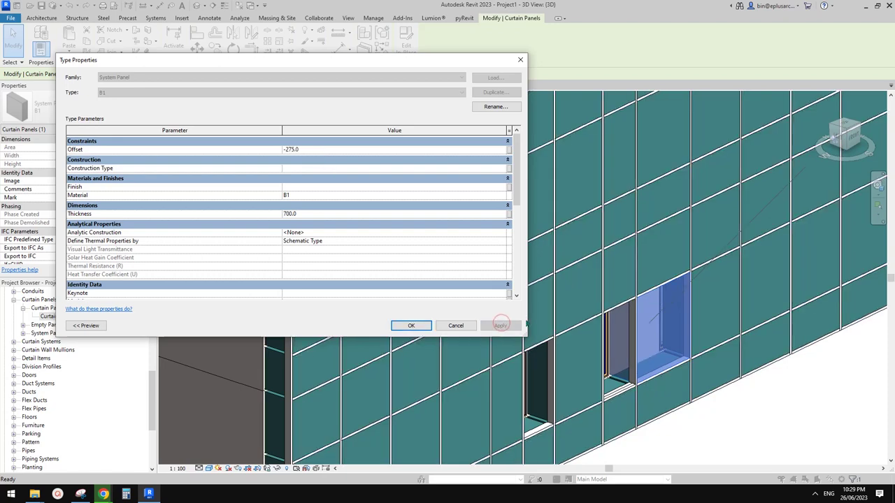
left_click(411, 326)
Step: Inspect the depth of the two window openings and compare it with the reference picture in Google Docs
scroll(567, 342, "up", 2)
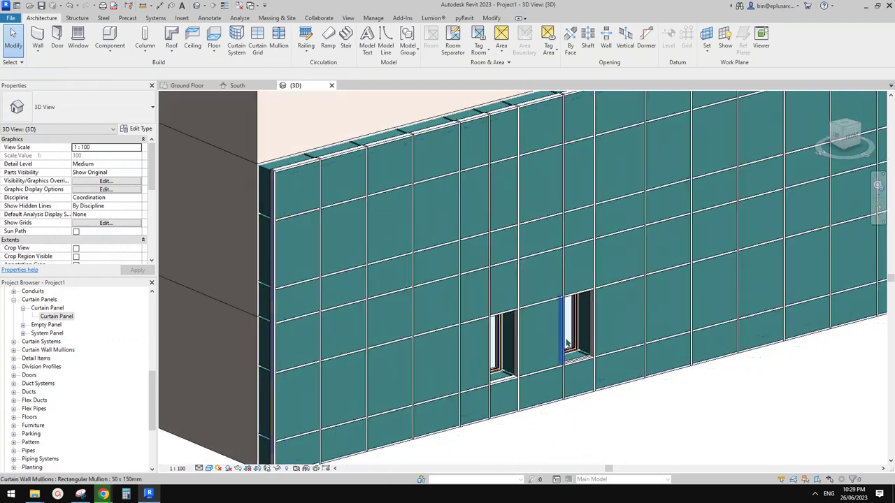
scroll(567, 343, "up", 2)
middle_click_drag(607, 369, 291, 434, "shift")
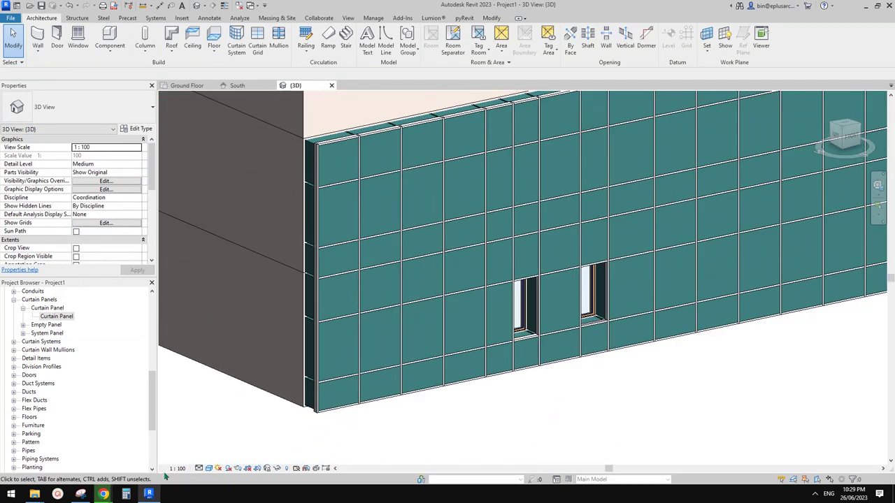
left_click(107, 496)
left_click(124, 461)
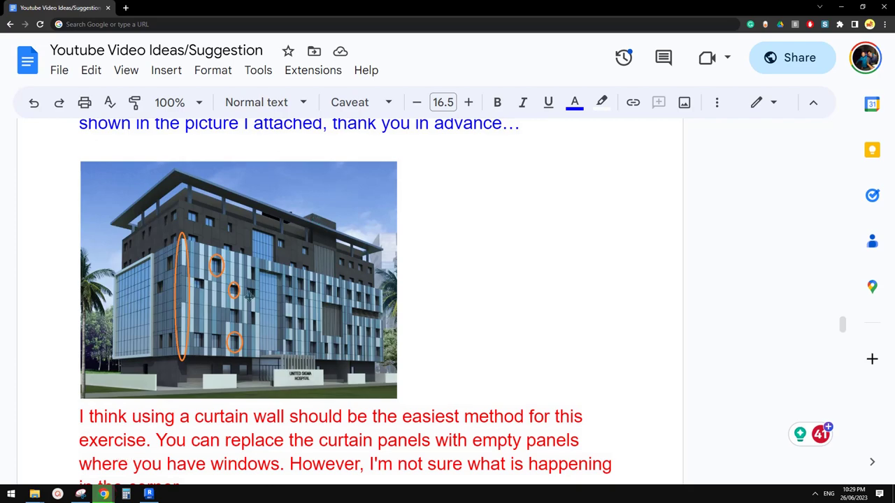
left_click(153, 495)
Step: Temporarily isolate the Curtain Panels category in the 3D view, using one B1 panel in the middle of the façade
scroll(569, 342, "down", 3)
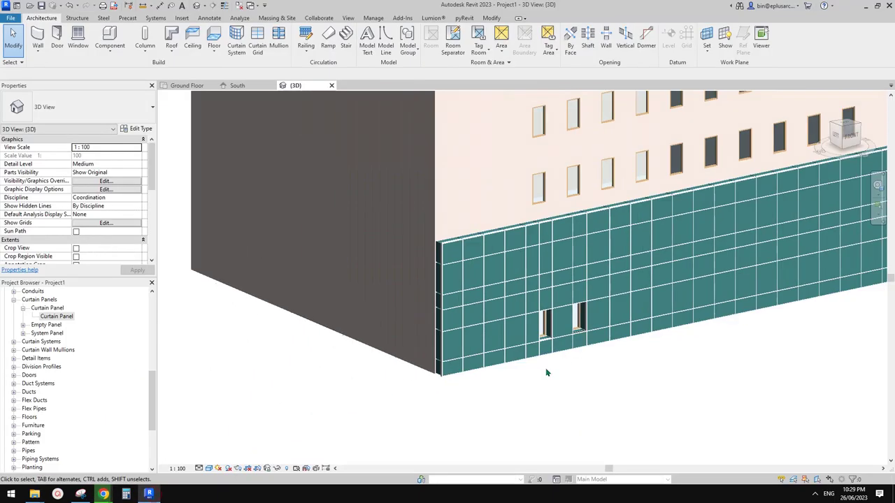
middle_click_drag(547, 371, 601, 346, "shift")
middle_click_drag(620, 314, 561, 305)
middle_click_drag(623, 253, 587, 282)
key("Tab")
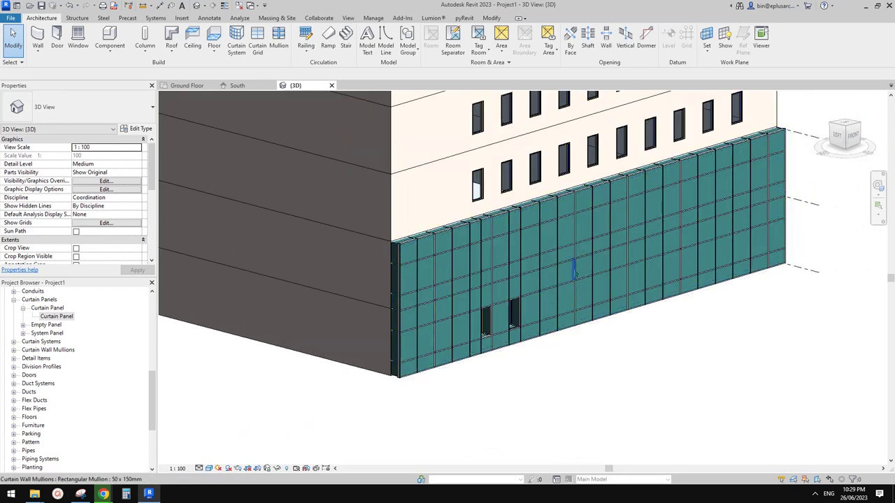
scroll(578, 275, "up", 1)
middle_click_drag(577, 276, 554, 271)
key("Tab")
left_click(558, 274)
scroll(560, 273, "down", 1)
middle_click_drag(596, 299, 572, 305)
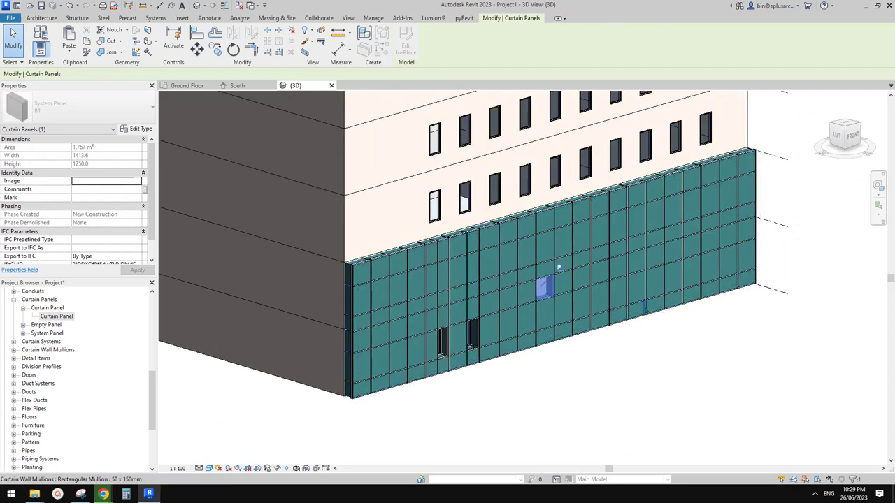
key("i")
key("c")
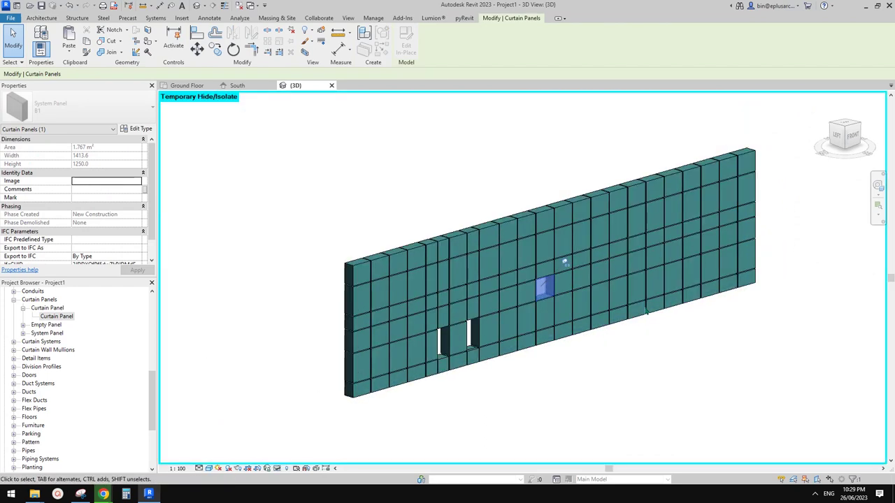
left_click(675, 371)
left_click_drag(776, 389, 429, 207)
left_click(505, 164)
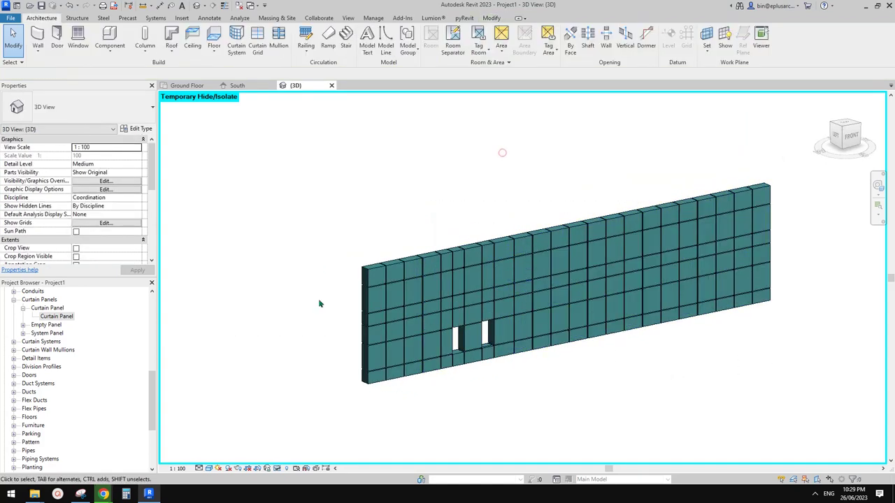
middle_click_drag(517, 300, 629, 354, "shift")
left_click_drag(731, 349, 666, 364)
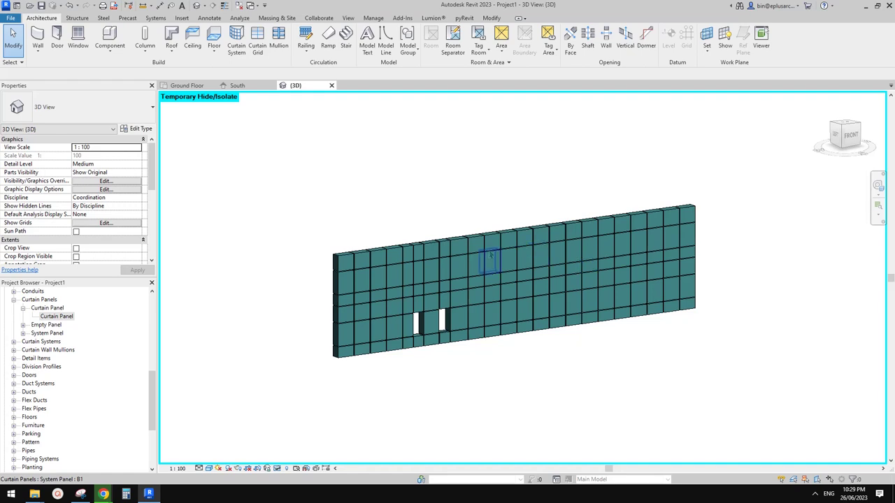
Step: Unpin 29 B1 panels scattered irregularly across the whole curtain wall and change them to the light teal panel type
middle_click_drag(624, 330, 621, 319)
left_click(683, 258, "ctrl")
left_click(650, 229, "ctrl")
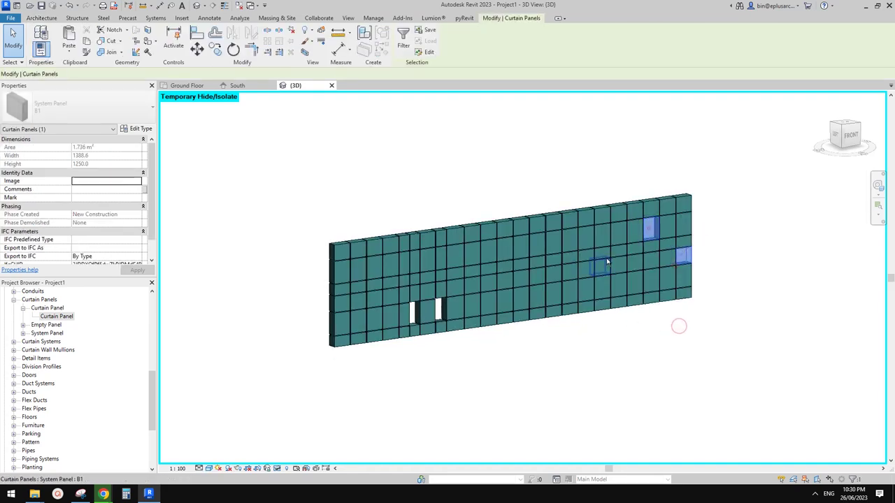
left_click(605, 264, "ctrl")
left_click(555, 241, "ctrl")
left_click(562, 277, "ctrl")
left_click(612, 238, "ctrl")
left_click(655, 300, "ctrl")
left_click(586, 308, "ctrl")
left_click(522, 300, "ctrl")
left_click(490, 271, "ctrl")
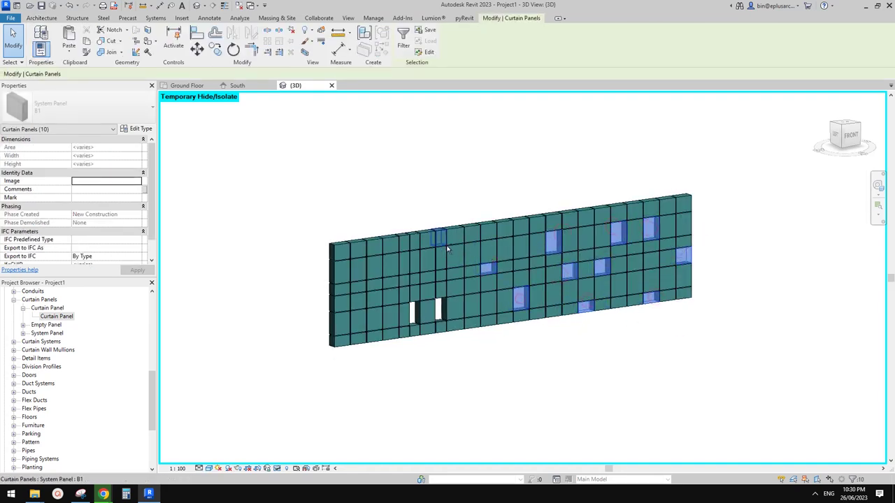
left_click(470, 252, "ctrl")
left_click(470, 285, "ctrl")
left_click(355, 268, "ctrl")
left_click(355, 300, "ctrl")
left_click(390, 298, "ctrl")
left_click(373, 318, "ctrl")
left_click(388, 264, "ctrl")
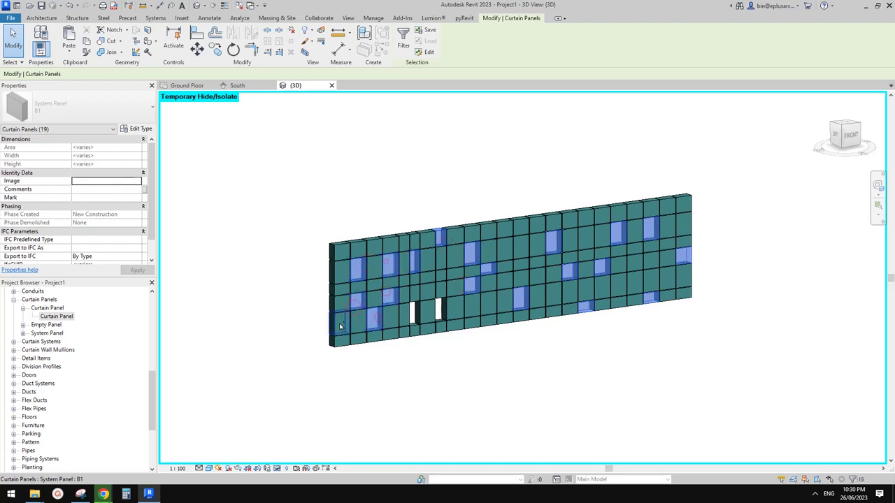
left_click(470, 305, "ctrl")
left_click(441, 260, "ctrl")
left_click(502, 229, "ctrl")
left_click(427, 306, "ctrl")
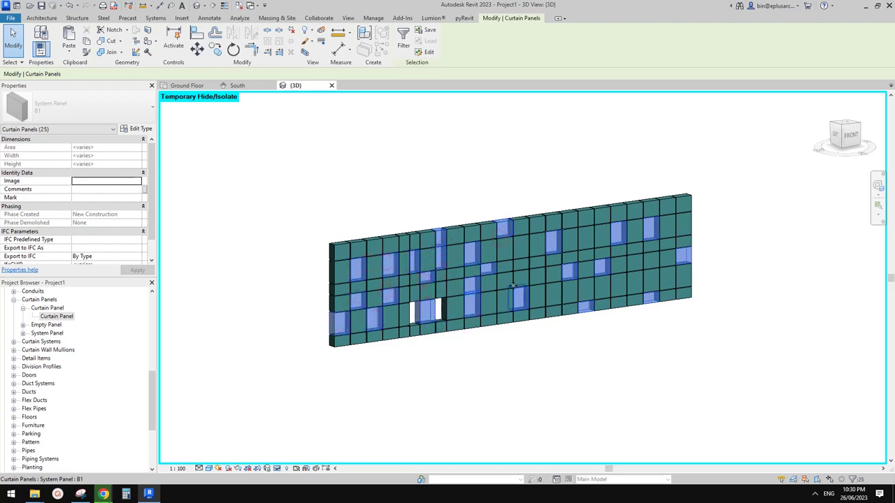
left_click(585, 236, "ctrl")
left_click(651, 280, "ctrl")
left_click(681, 224, "ctrl")
left_click(532, 263, "ctrl")
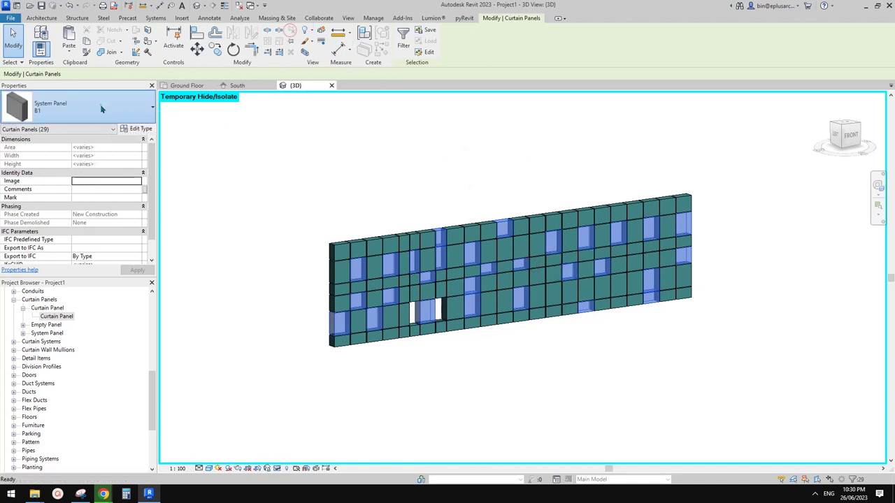
left_click(115, 111)
left_click(417, 178)
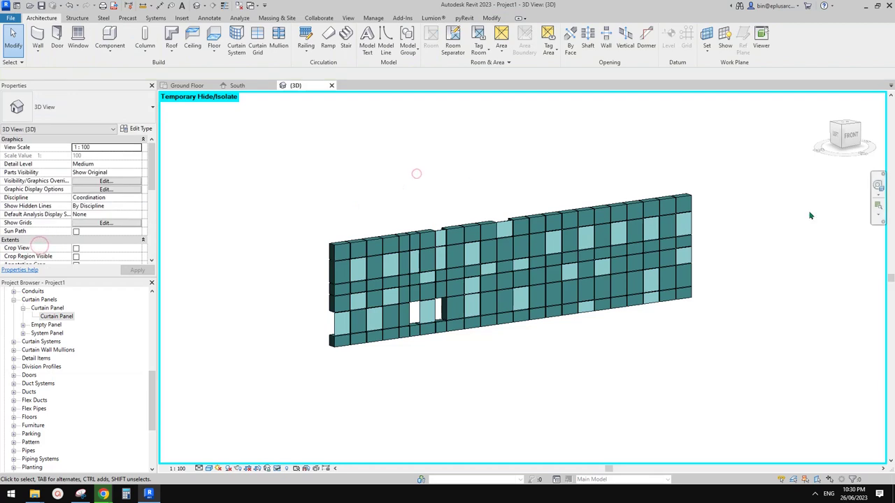
Step: Temporarily isolate all B1 panels visible in the 3D view, leaving out the light teal ones
scroll(680, 236, "up", 3)
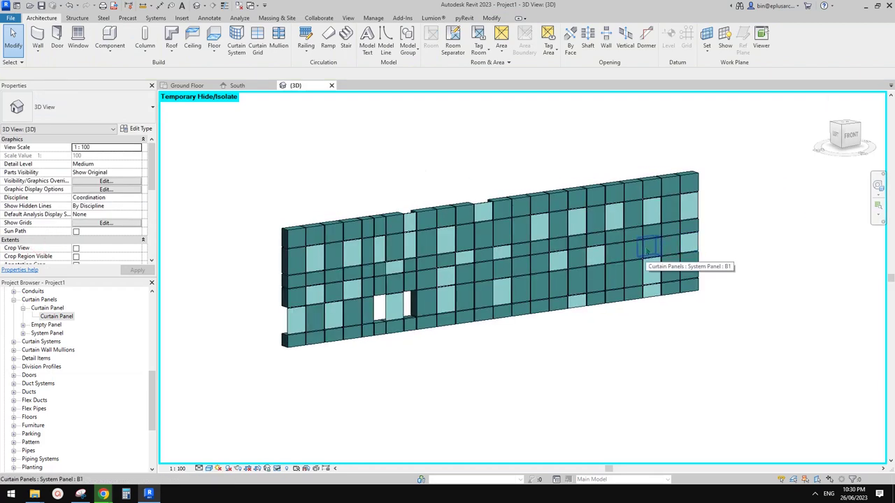
left_click(649, 250)
key("s")
key("a")
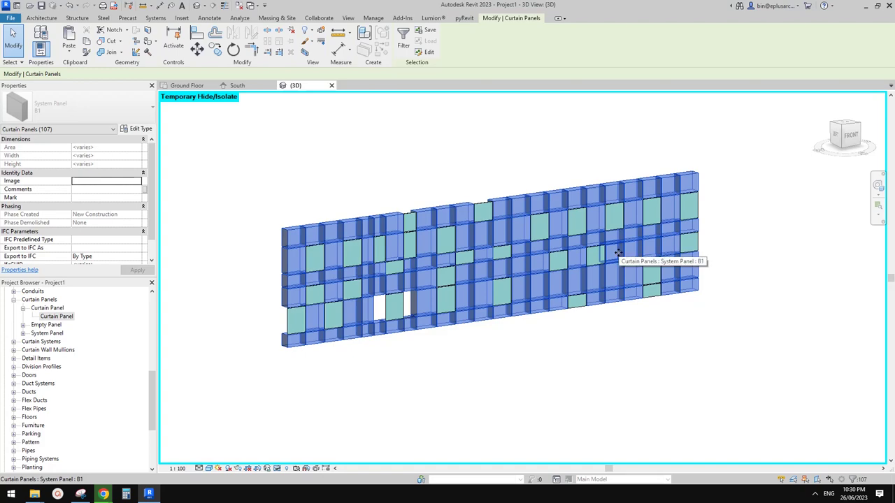
key("h")
key("i")
left_click(722, 314)
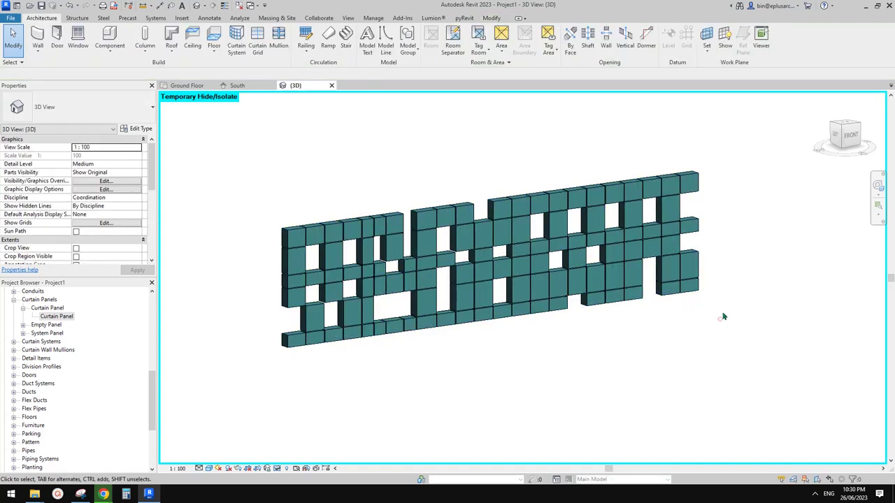
Step: Unpin 29 B1 panels scattered irregularly across the curtain wall and change them to the B3 panel type
scroll(613, 274, "down", 1)
middle_click_drag(612, 275, 619, 282, "shift")
left_click(594, 281)
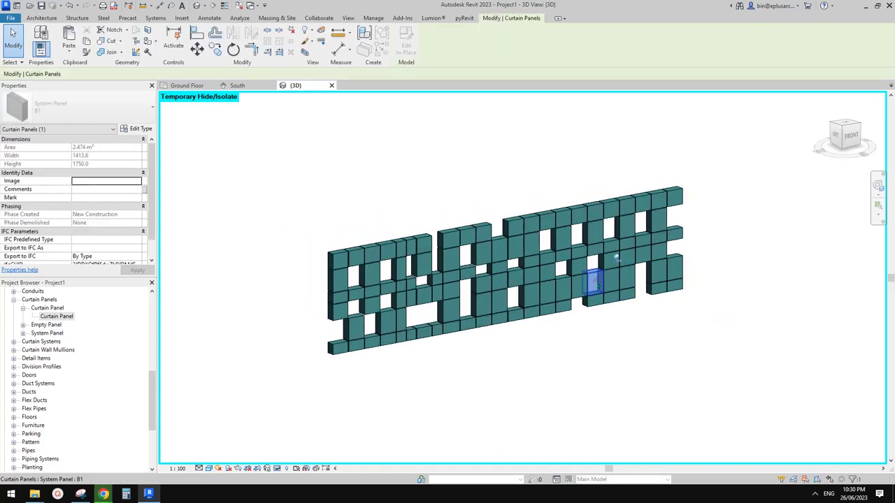
left_click(559, 369)
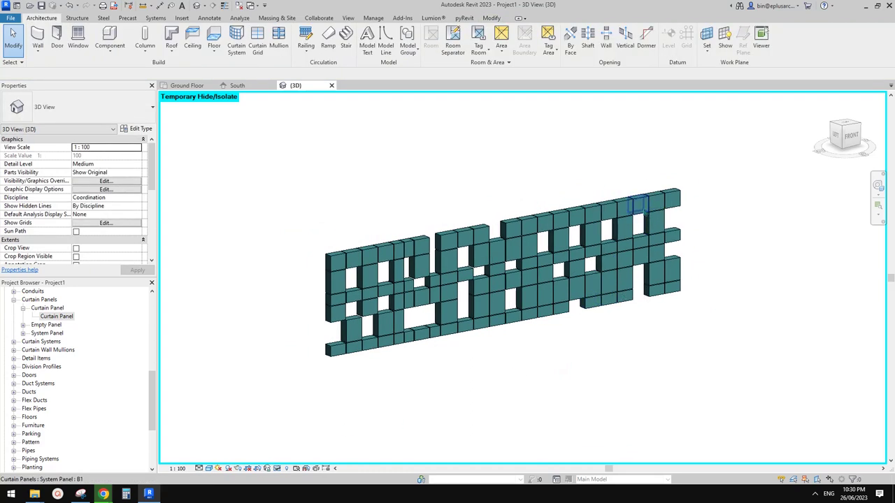
left_click(674, 277)
left_click(609, 285, "ctrl")
left_click(625, 261, "ctrl")
left_click(609, 212, "ctrl")
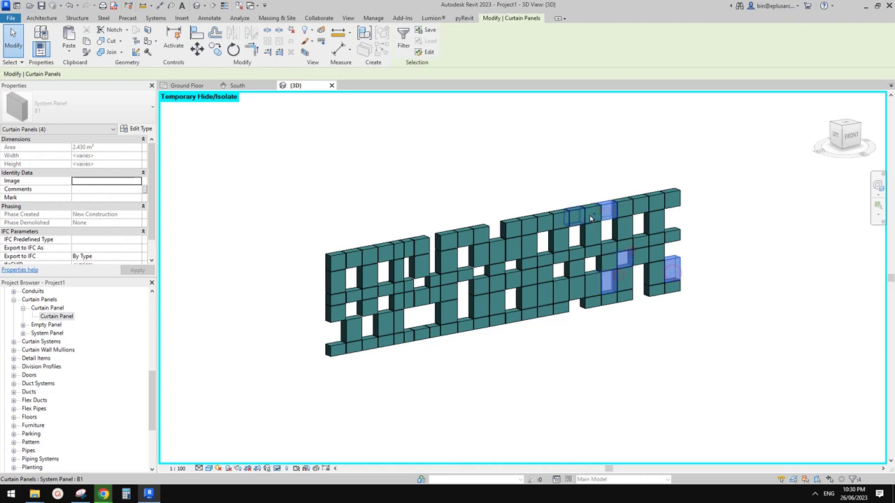
left_click(560, 221, "ctrl")
left_click(562, 259, "ctrl")
left_click(639, 207, "ctrl")
left_click(526, 297, "ctrl")
left_click(525, 264, "ctrl")
left_click(494, 250, "ctrl")
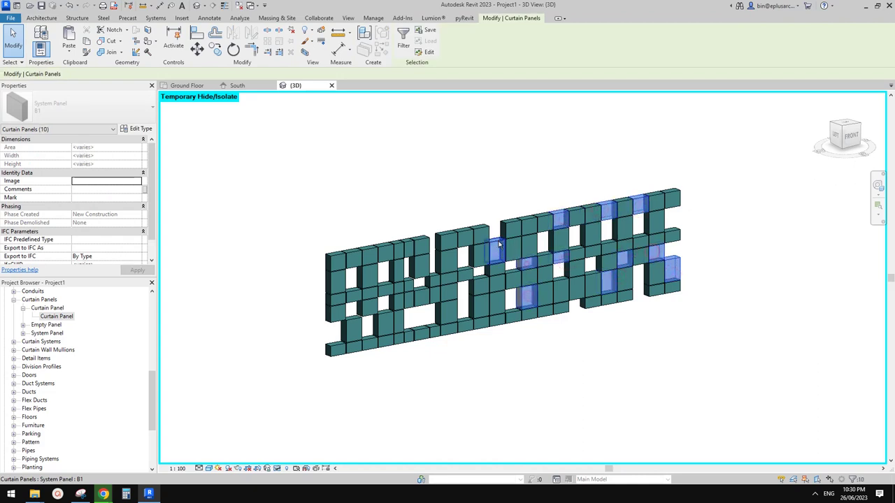
left_click(461, 238, "ctrl")
left_click(353, 259, "ctrl")
left_click(368, 292, "ctrl")
left_click(396, 301, "ctrl")
left_click(383, 321, "ctrl")
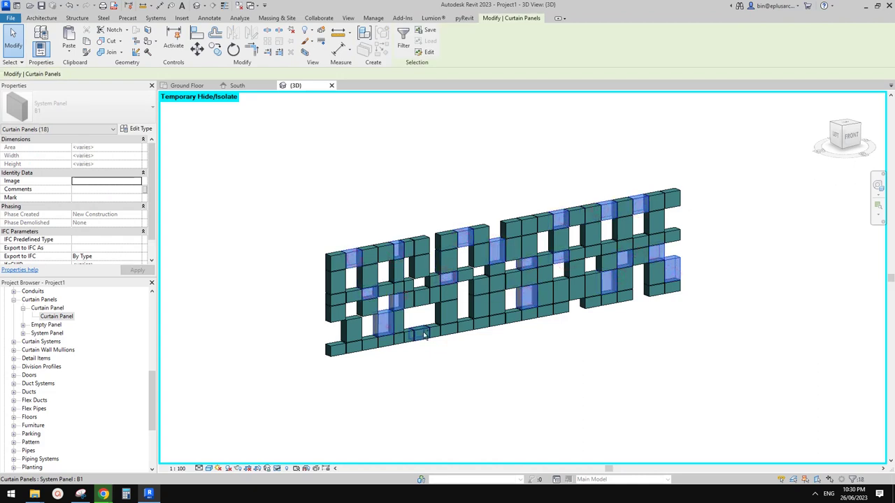
left_click(426, 333, "ctrl")
left_click(448, 294, "ctrl")
left_click(351, 329, "ctrl")
left_click(495, 320, "ctrl")
left_click(559, 308, "ctrl")
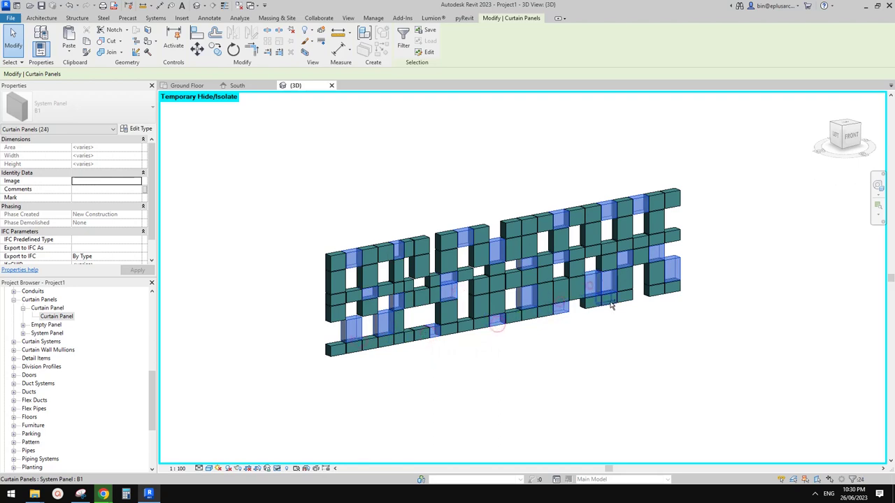
left_click(601, 286, "ctrl")
left_click(529, 225, "ctrl")
left_click(669, 200, "ctrl")
left_click(678, 206, "ctrl")
left_click(370, 276, "ctrl")
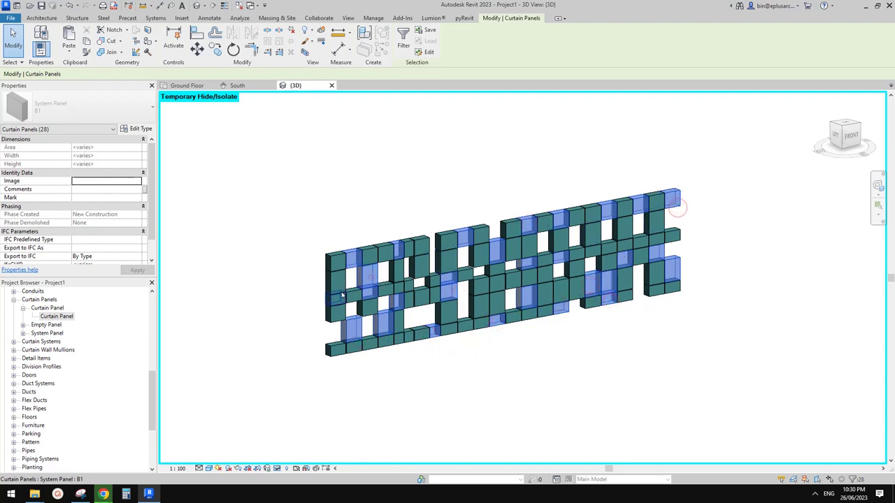
left_click(338, 299, "ctrl")
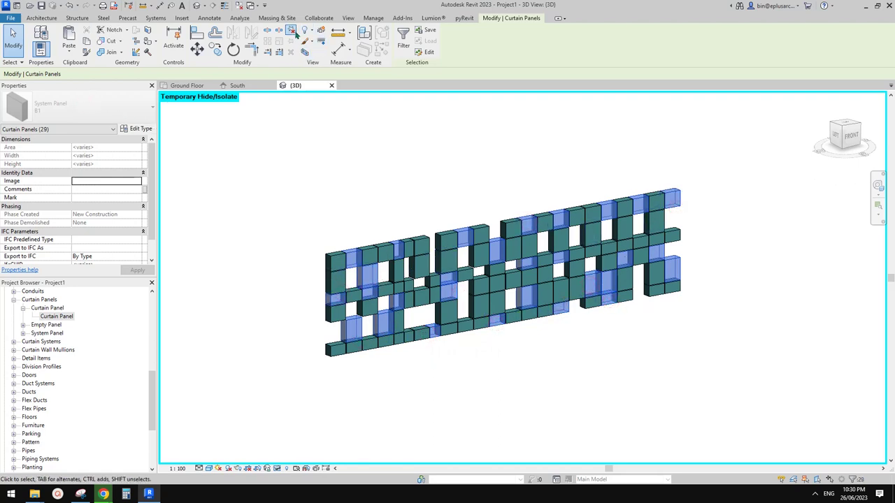
left_click(69, 106)
left_click(39, 257)
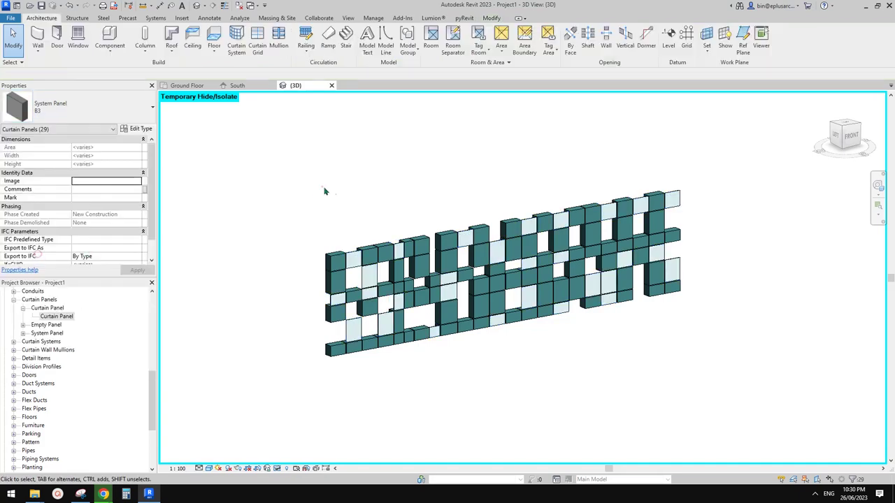
Step: Deselect the B3 panels and reset the temporary isolation to show the whole building again
left_click(324, 188)
key("h")
key("r")
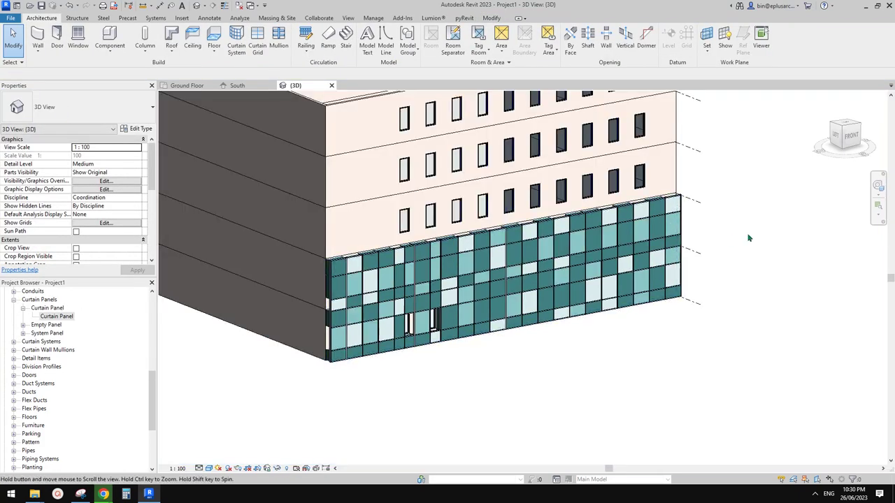
Step: Inspect the three-colour panel pattern on the front façade from several angles and close to the two window openings
middle_click_drag(747, 238, 774, 233, "shift")
middle_click_drag(650, 280, 537, 311, "shift")
scroll(517, 304, "up", 1)
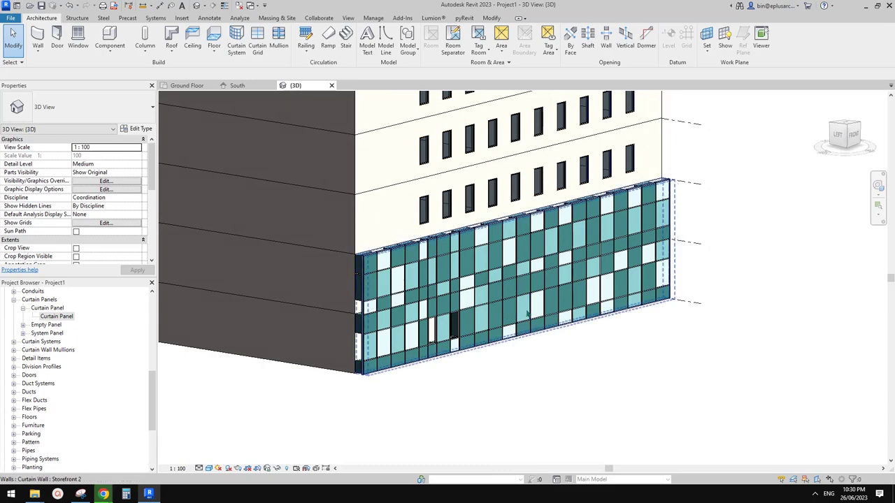
middle_click_drag(524, 319, 390, 333, "shift")
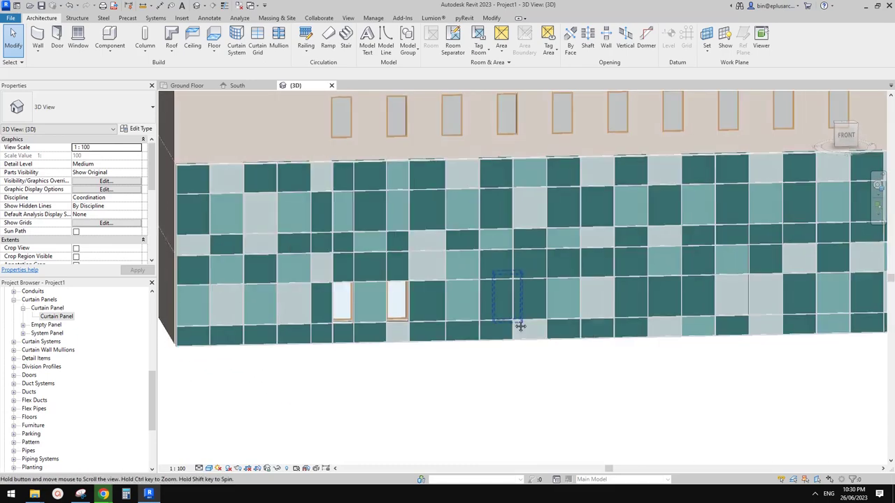
scroll(440, 319, "up", 2)
middle_click_drag(446, 316, 508, 315)
left_click(470, 291)
key("Escape")
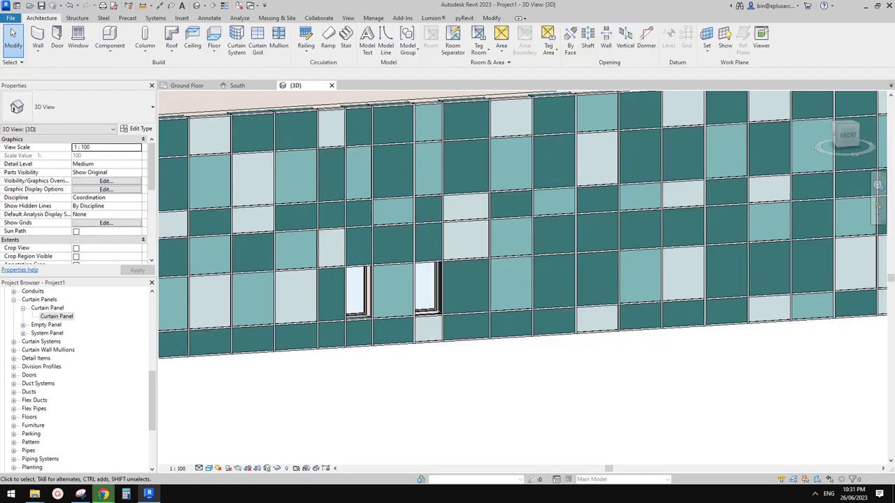
Step: Compare the front façade's end at the building corner with the corner in the reference picture in Google Docs
left_click(103, 493)
left_click(134, 454)
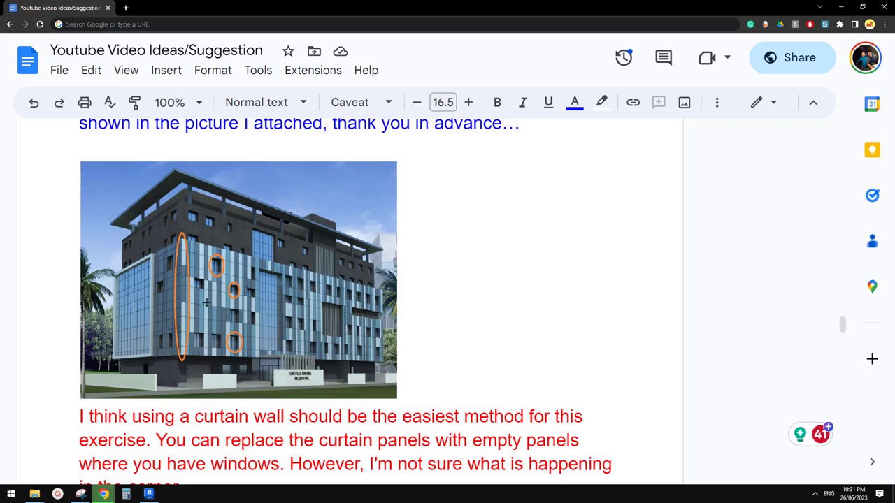
scroll(175, 337, "up", 1, "ctrl")
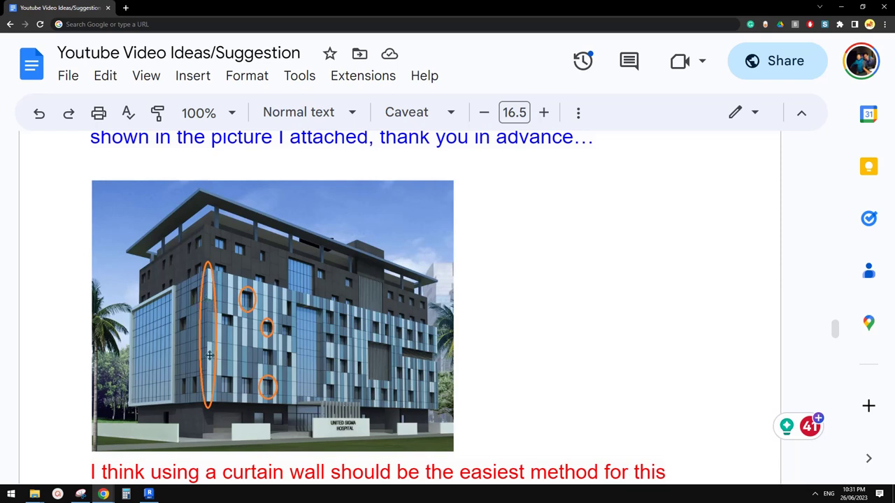
left_click(149, 494)
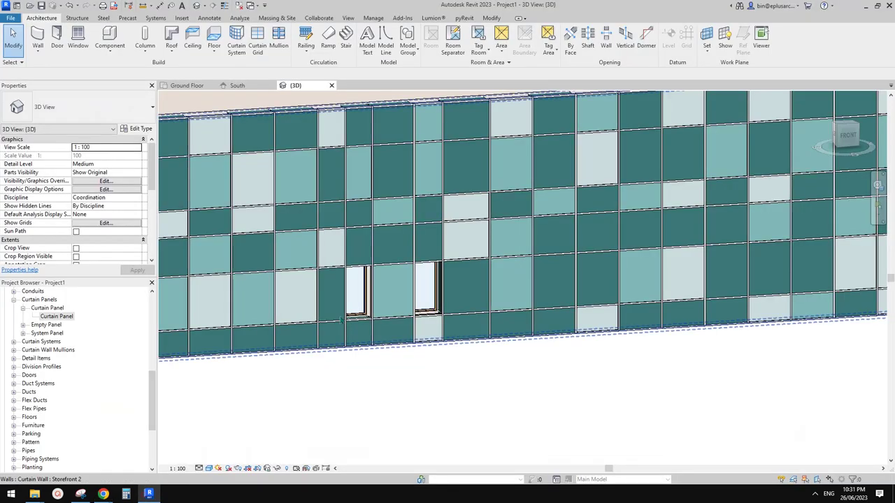
scroll(288, 312, "down", 2)
middle_click_drag(288, 312, 484, 334, "shift")
scroll(474, 274, "up", 1)
middle_click_drag(472, 274, 482, 272, "shift")
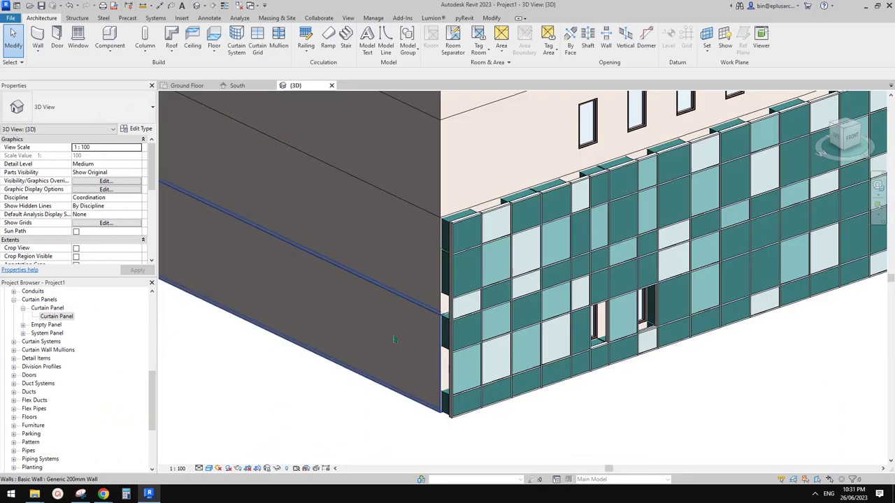
mouse_move(103, 493)
left_click(129, 467)
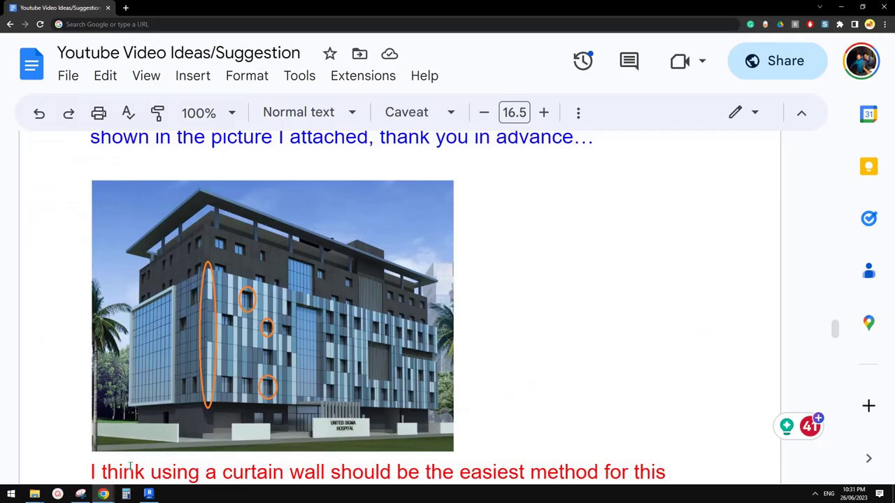
left_click(148, 494)
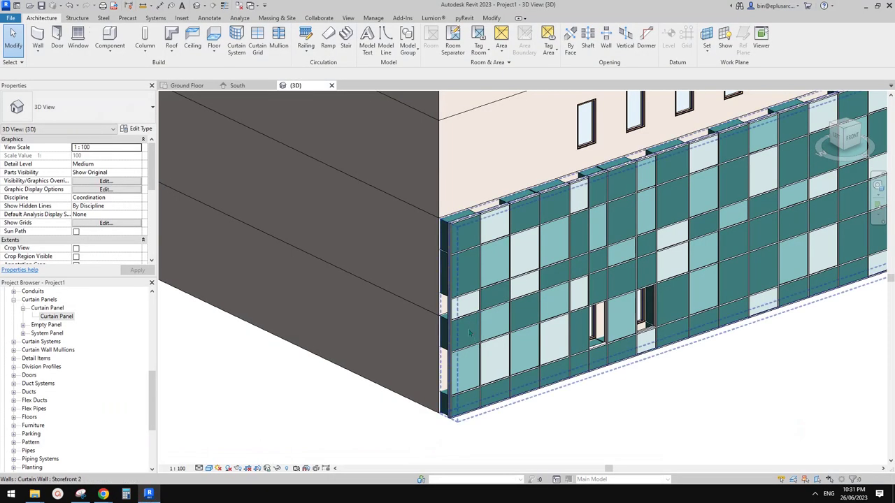
Step: Draw a similar Storefront 2 curtain wall about 10900 long along the building's side wall, perpendicular to the front façade
left_click(480, 378)
key("c")
key("s")
left_click(435, 412)
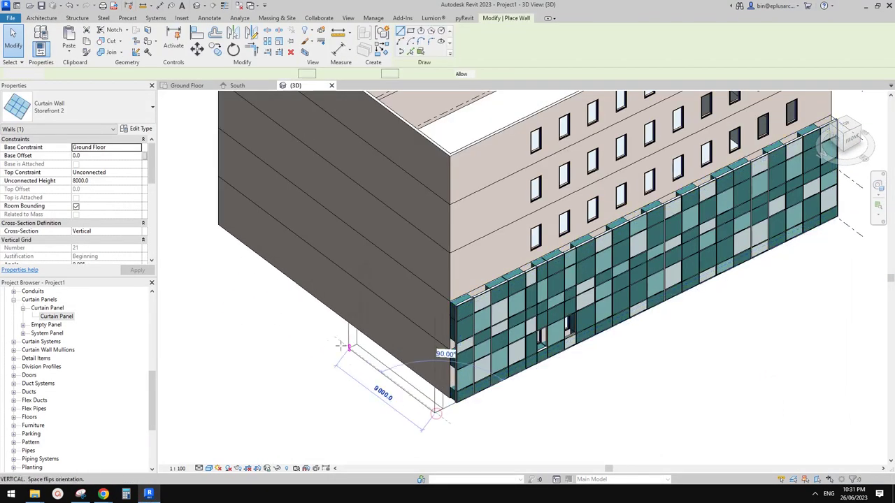
left_click(332, 334)
key("Escape")
key("Escape")
left_click(373, 325)
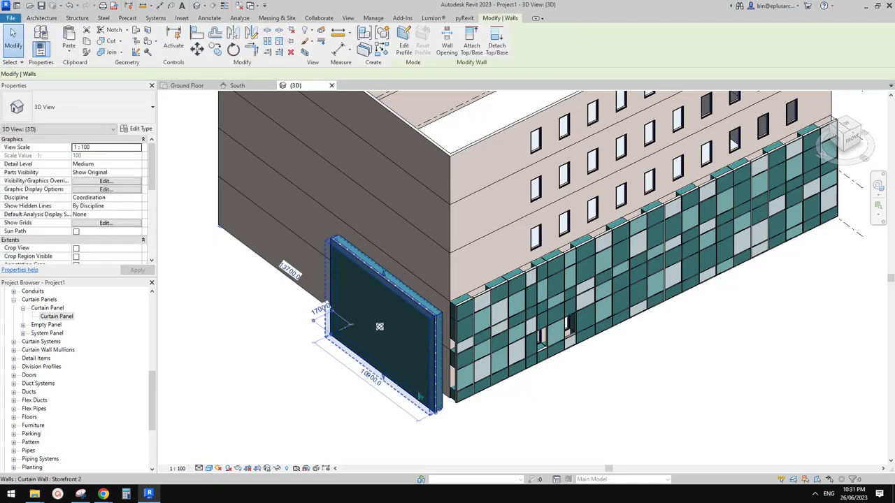
scroll(373, 325, "up", 3)
middle_click_drag(425, 405, 512, 317, "shift")
scroll(446, 322, "down", 1)
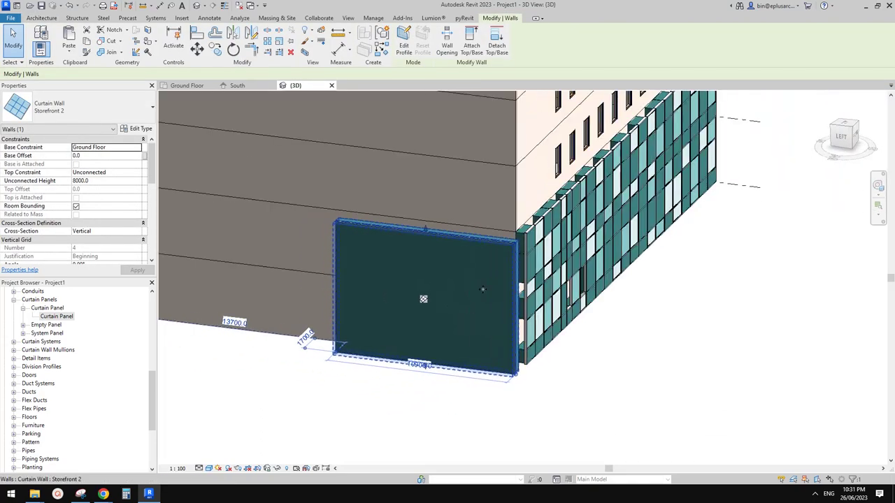
key("Escape")
Step: Divide the new side curtain wall into narrow bays with vertical grid lines along its full length
left_click(259, 36)
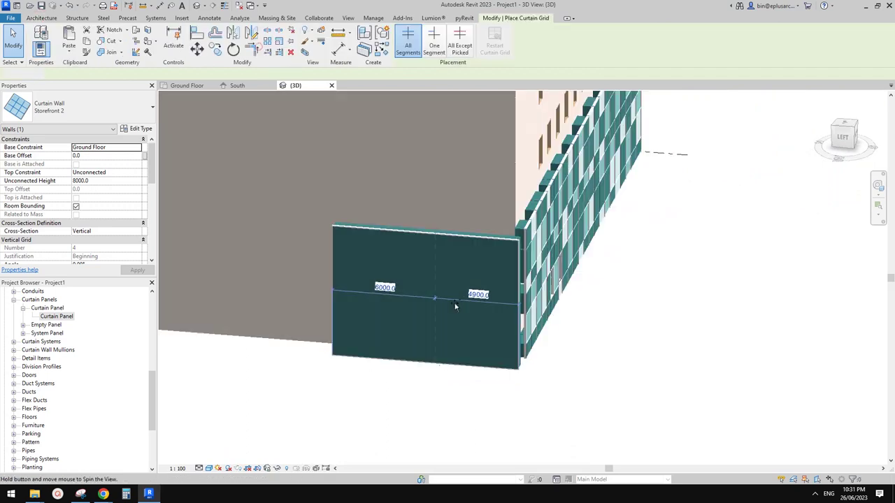
scroll(499, 345, "up", 1)
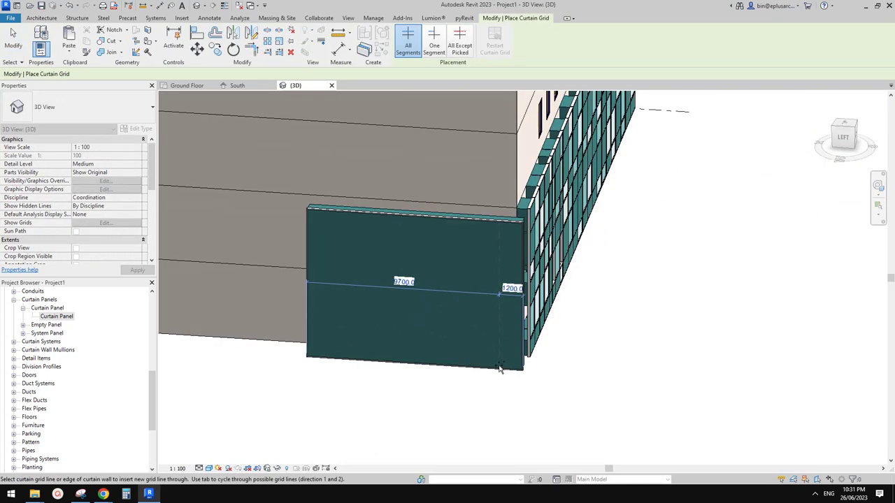
left_click(500, 366)
left_click(472, 364)
left_click(445, 365)
left_click(420, 364)
left_click(390, 362)
left_click(372, 360)
left_click(340, 358)
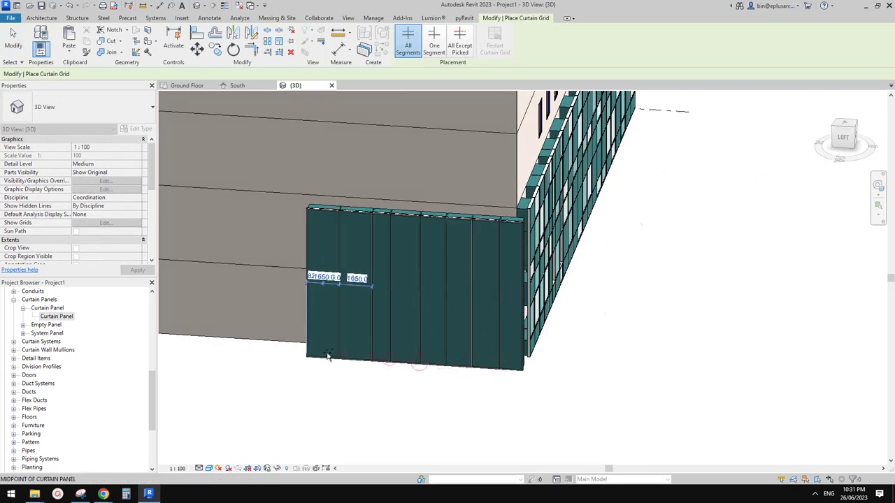
left_click(323, 356)
left_click(404, 361)
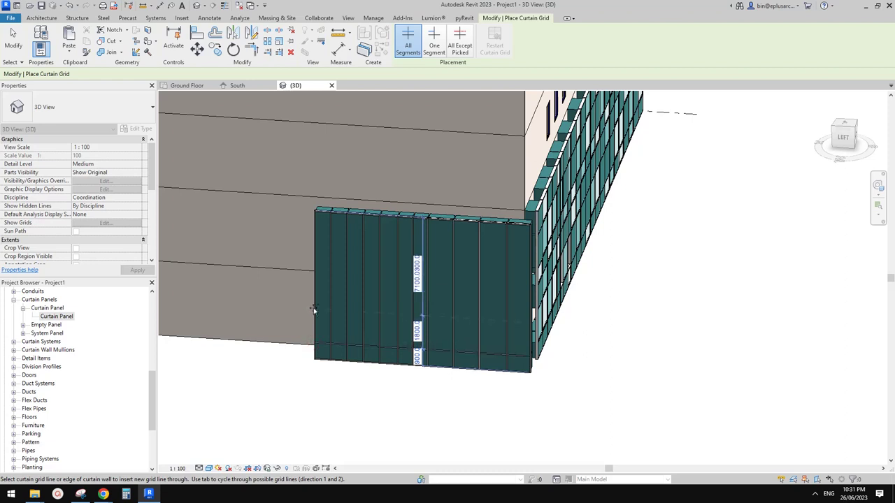
Step: Add horizontal grid lines to the side curtain wall, spaced 900, 1800, 1300, 900 and 1800 upward from its base
left_click(314, 309)
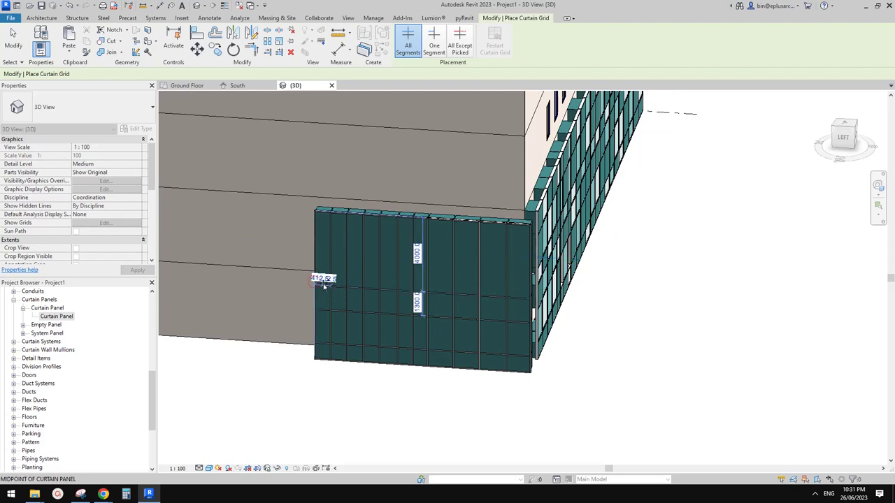
middle_click_drag(319, 278, 365, 256, "shift")
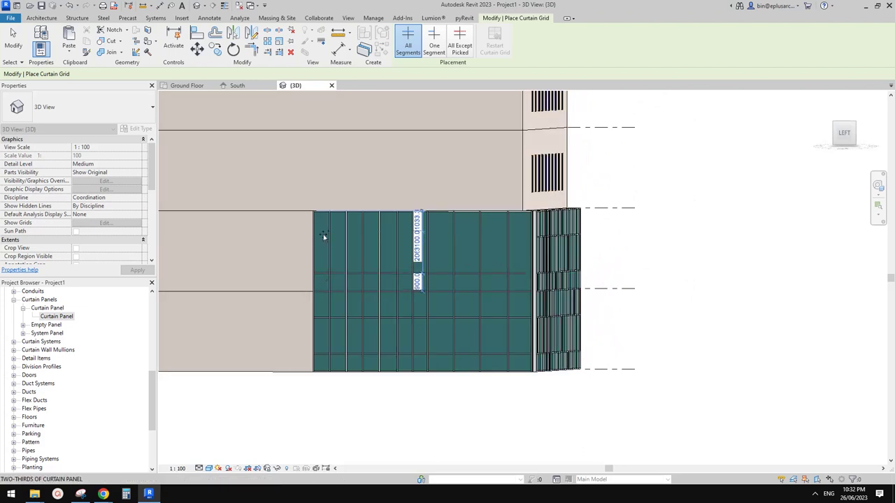
scroll(499, 237, "up", 3)
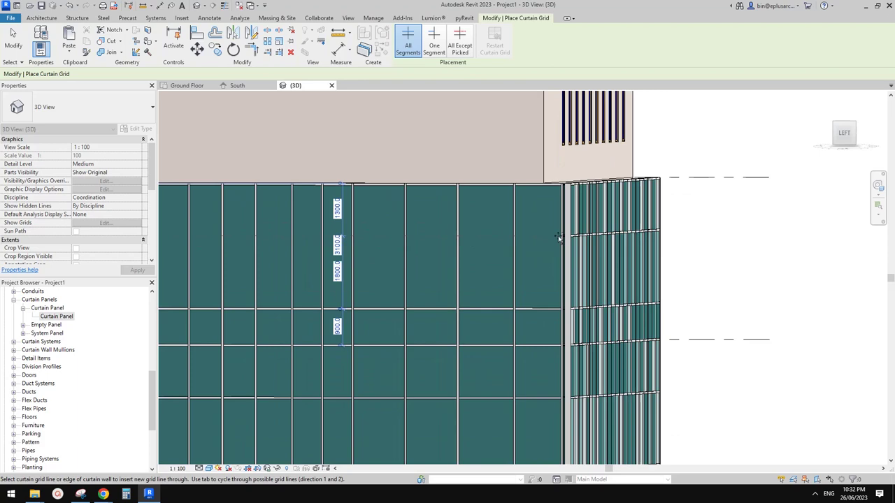
left_click(561, 237)
scroll(537, 278, "down", 5)
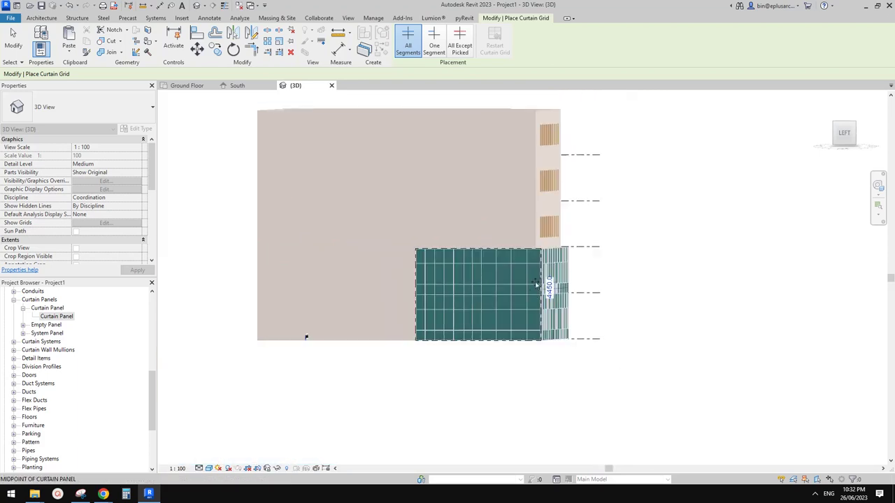
middle_click_drag(536, 286, 493, 281, "shift")
key("Escape")
Step: Trim the front and side curtain walls to each other so they meet in a closed corner
scroll(529, 336, "up", 2)
key("t")
key("r")
left_click(545, 206)
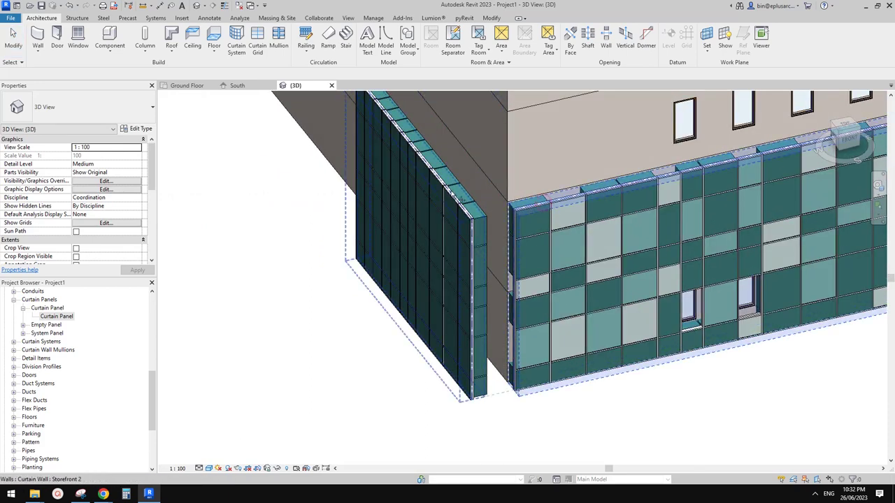
left_click(519, 274)
key("Escape")
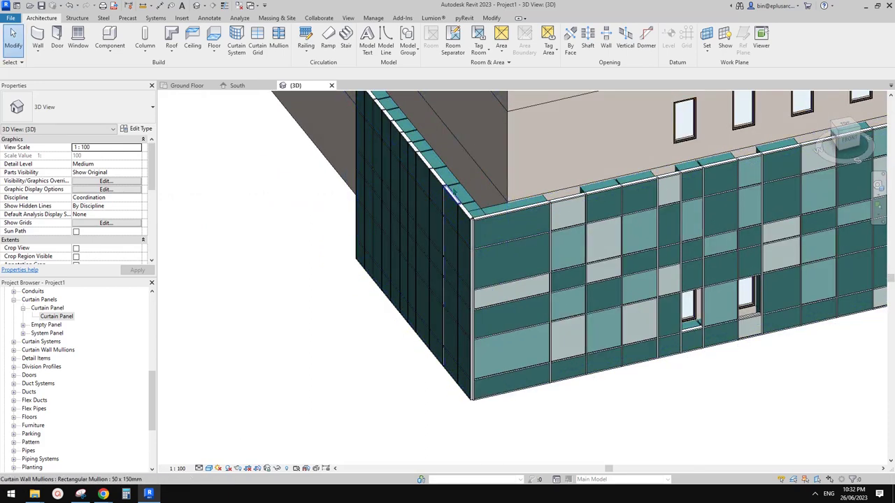
Step: Set the side curtain wall's distance from the building's side wall to 600
left_click(401, 327)
middle_click_drag(400, 327, 414, 385)
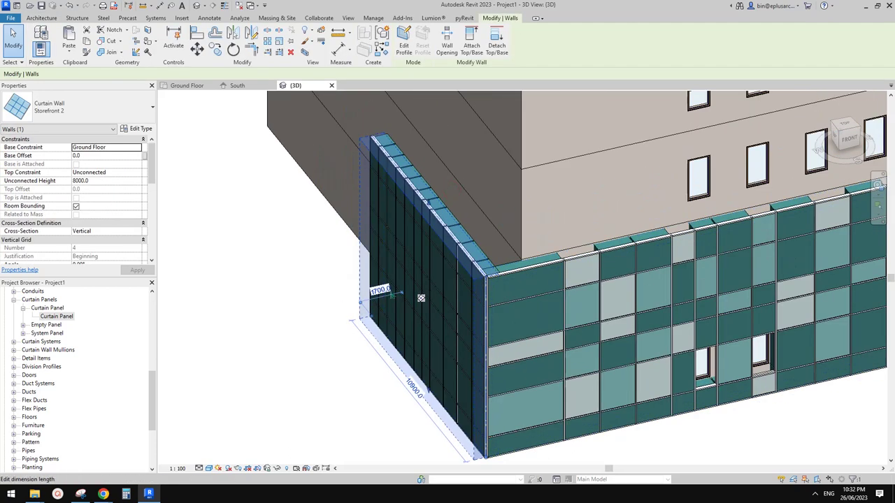
left_click(421, 299)
middle_click_drag(421, 299, 379, 308)
type("600")
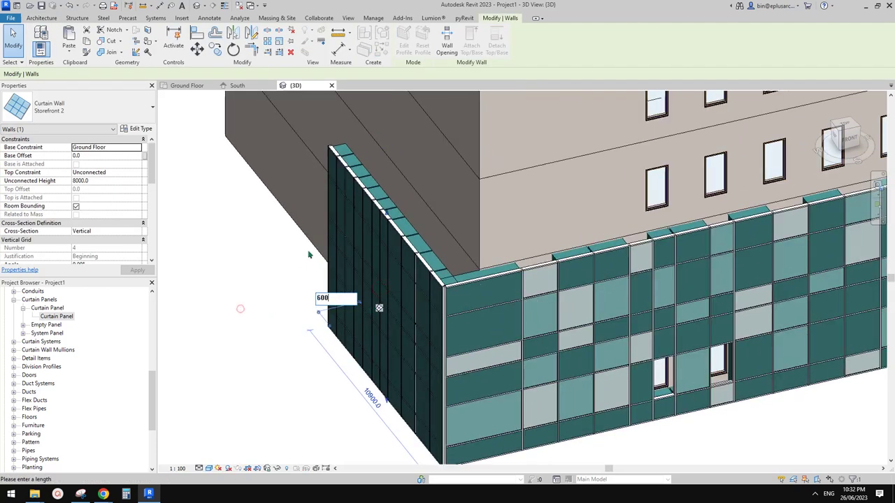
key("Return")
key("Escape")
Step: Split the front curtain wall's wide corner bay with a full-height vertical grid line about 1376 from the corner
scroll(565, 207, "down", 1)
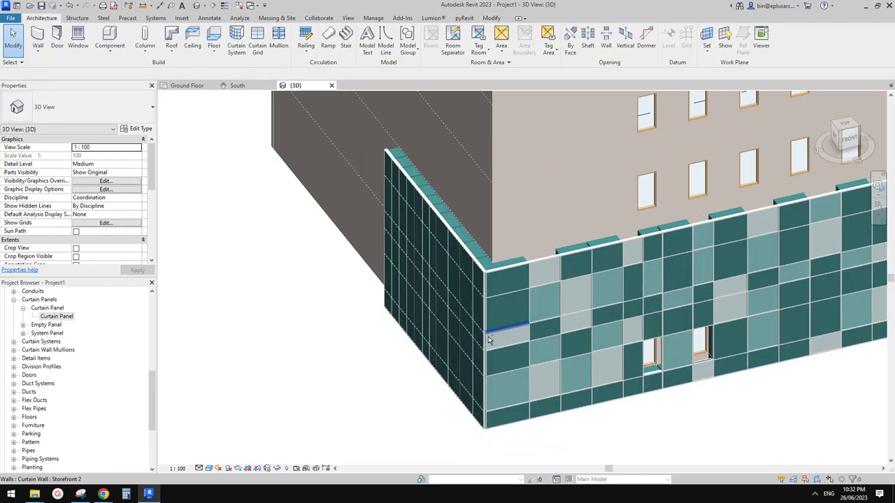
middle_click_drag(489, 340, 575, 273, "shift")
scroll(594, 252, "up", 2)
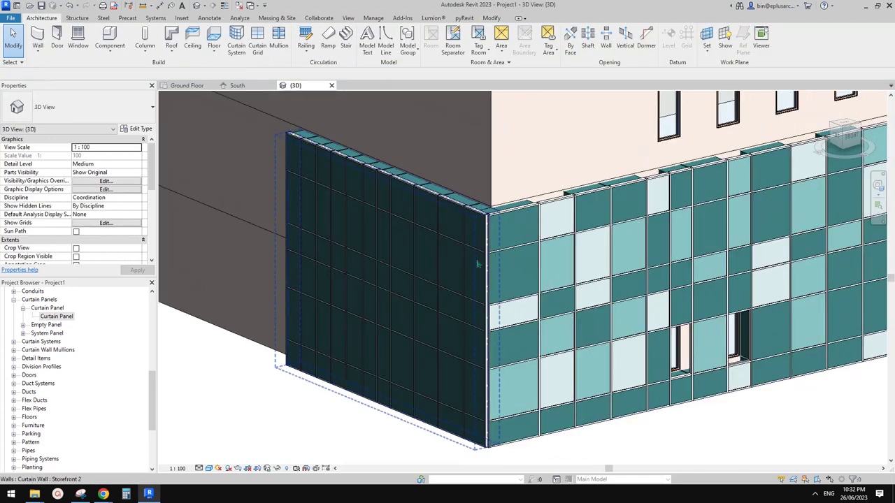
left_click(257, 45)
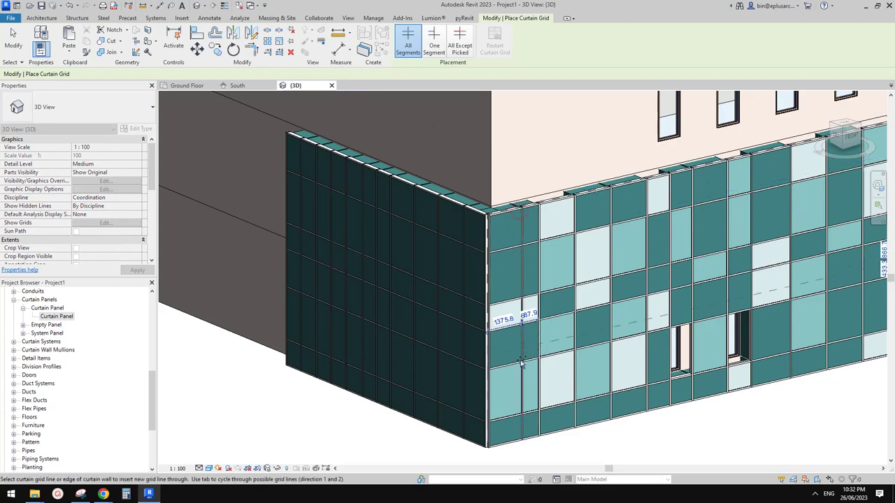
scroll(574, 392, "up", 3)
key("Escape")
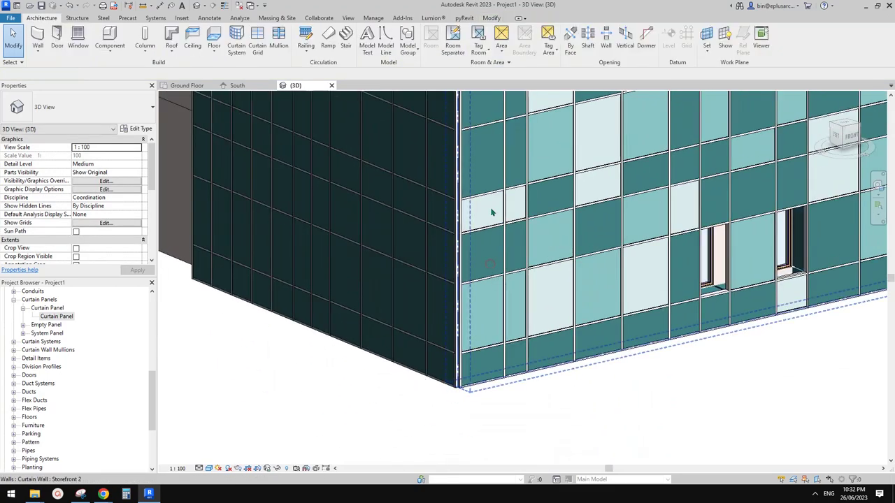
scroll(498, 271, "down", 2)
middle_click_drag(490, 279, 473, 281, "shift")
key("m")
key("a")
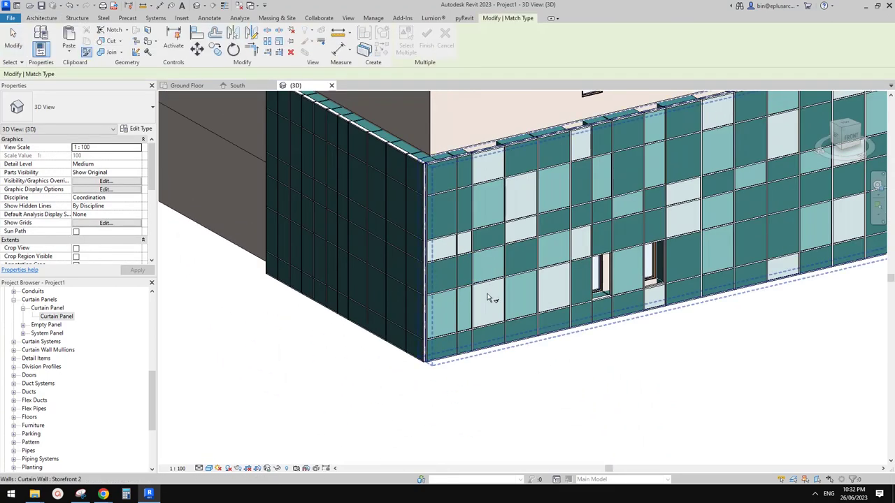
scroll(559, 409, "up", 3)
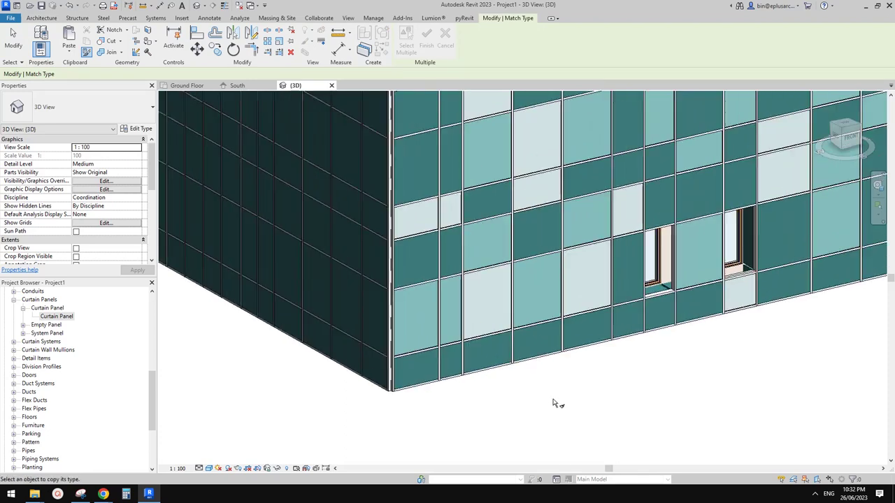
middle_click_drag(517, 333, 515, 338)
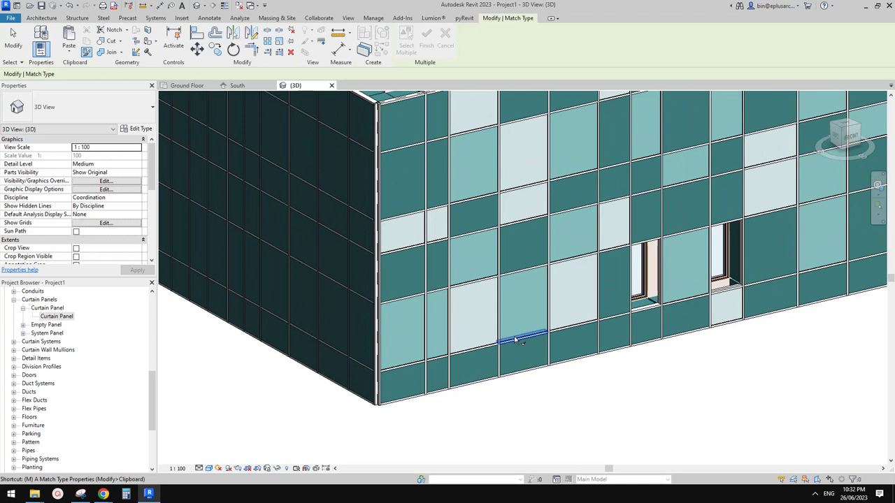
key("Tab")
left_click(474, 300)
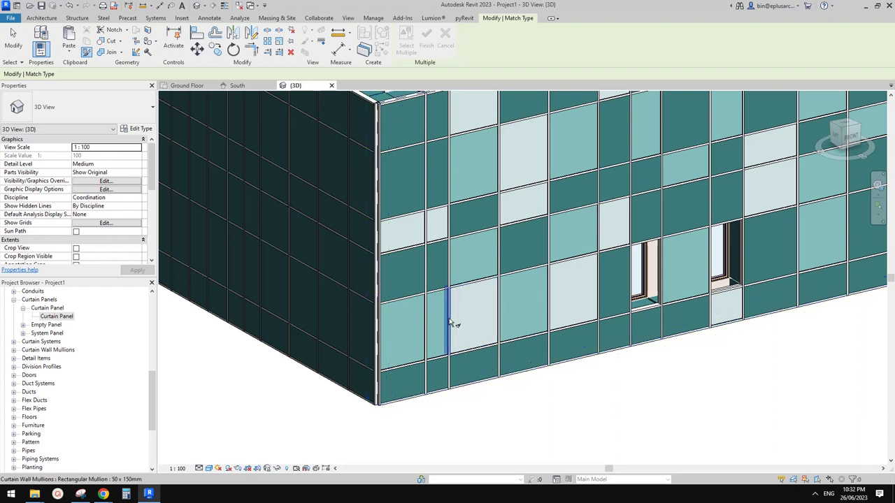
left_click(474, 316)
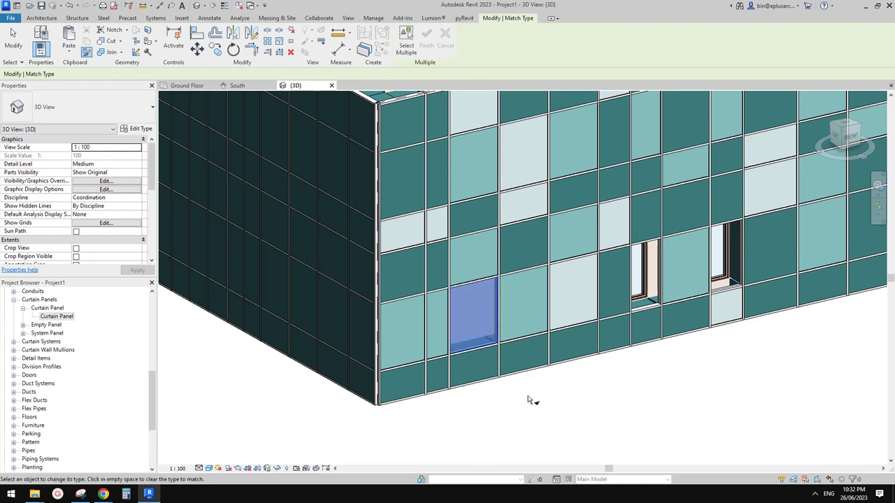
middle_click_drag(541, 411, 522, 394)
left_click(463, 312)
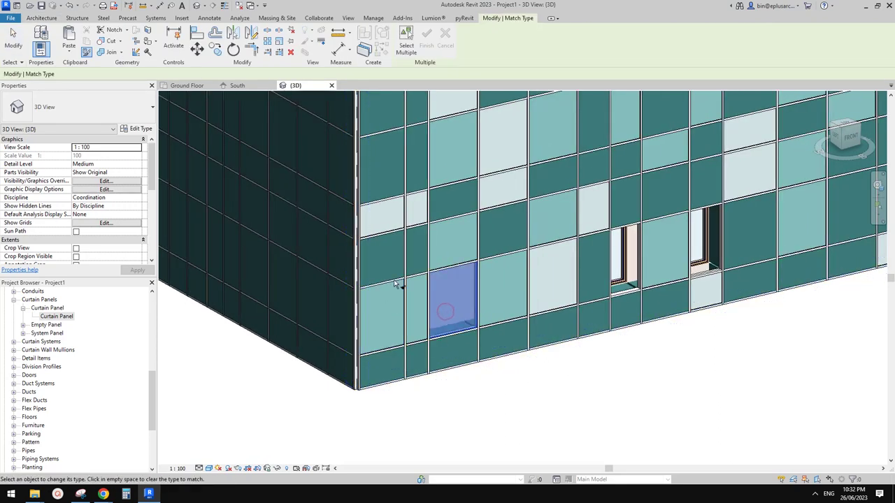
middle_click_drag(391, 296, 400, 302)
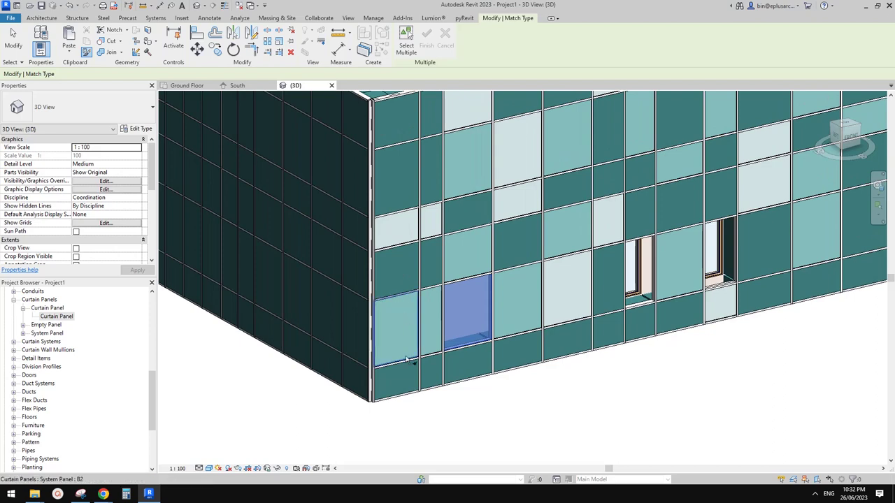
key("Escape")
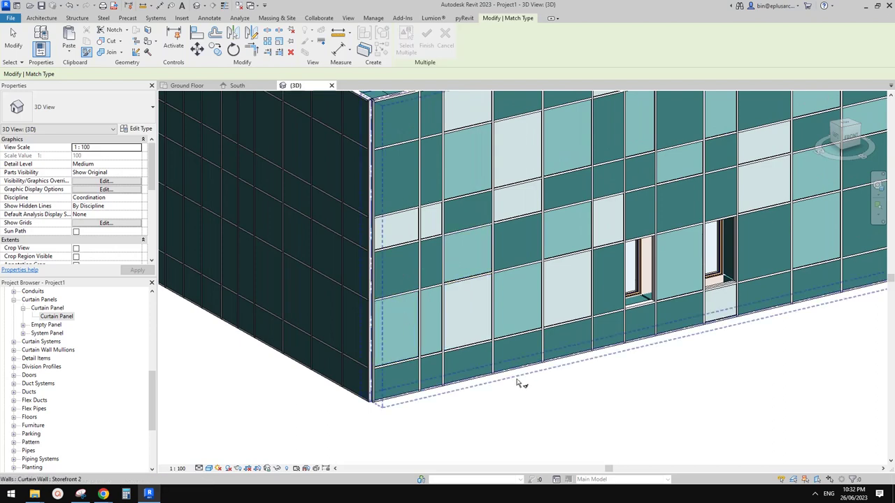
key("Escape")
middle_click_drag(476, 326, 465, 331)
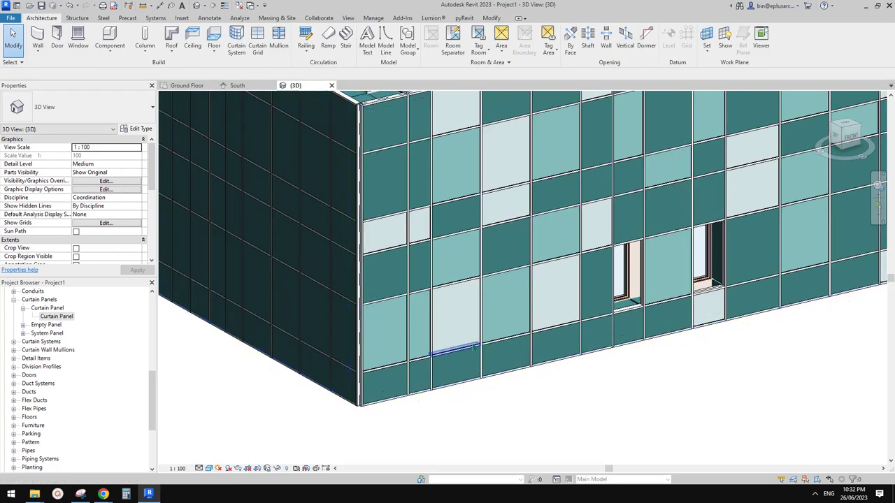
key("m")
key("a")
left_click(459, 328)
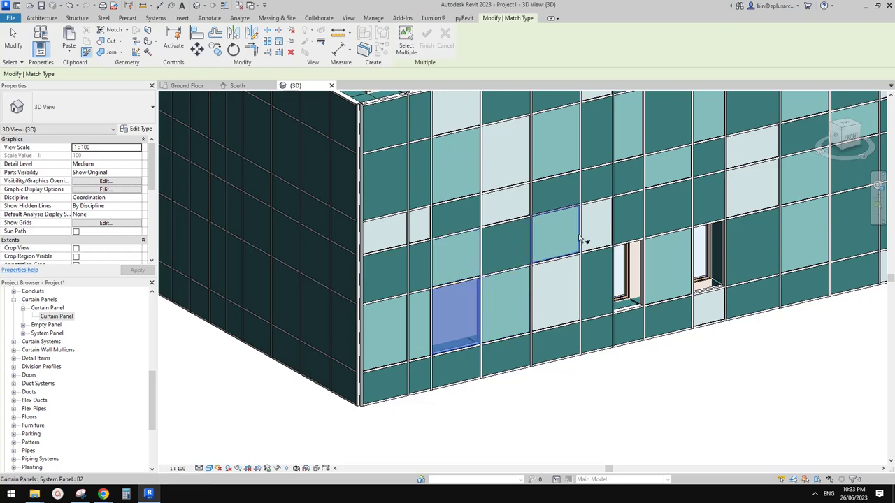
key("Escape")
key("Escape")
Step: Select individual base-row panels near the front wall's corner to check their panel type and whether they are pinned
scroll(542, 288, "down", 2)
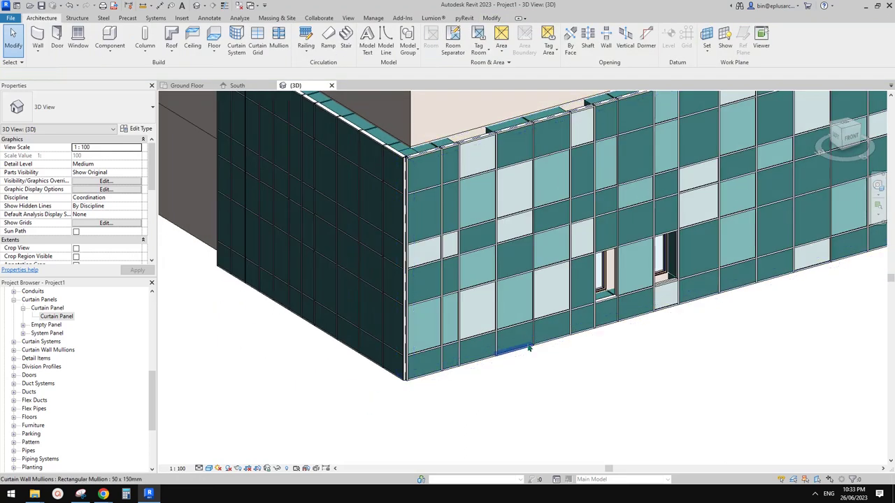
scroll(543, 335, "up", 3)
middle_click_drag(552, 326, 557, 334, "shift")
key("Tab")
left_click(557, 334)
key("Escape")
key("Tab")
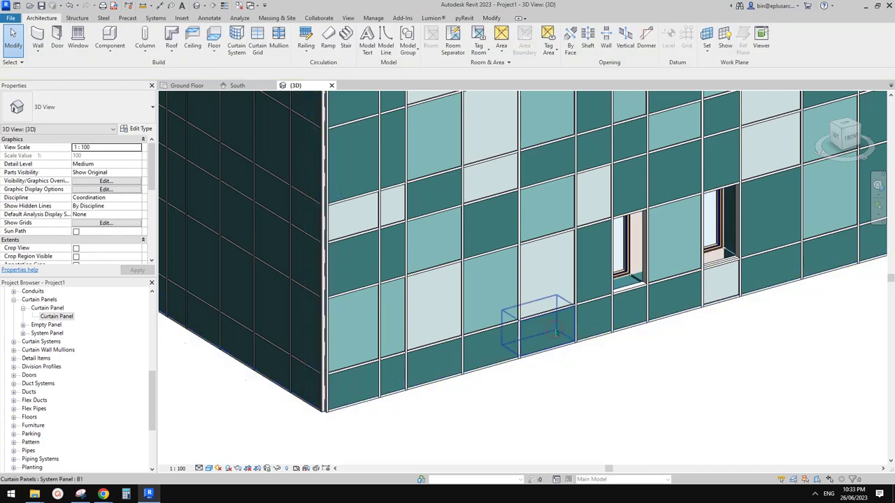
left_click(557, 334)
key("Tab")
key("Tab")
key("Tab")
middle_click_drag(545, 345, 628, 323)
key("Escape")
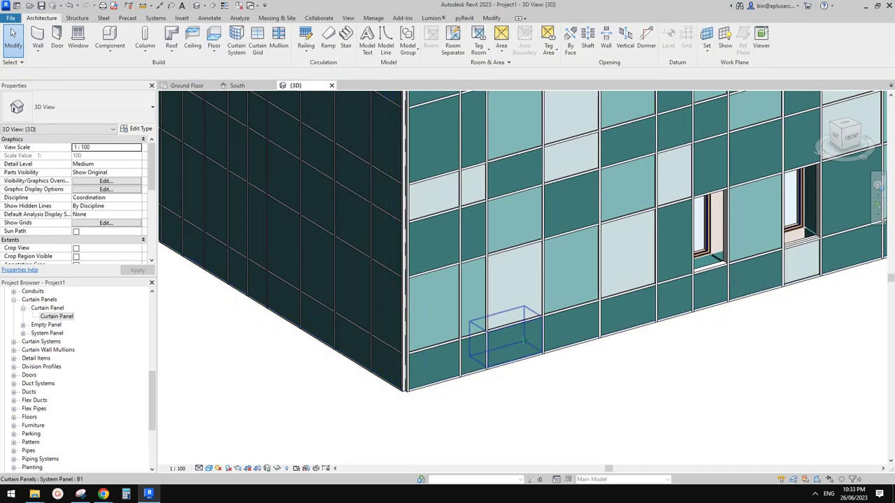
left_click(524, 335)
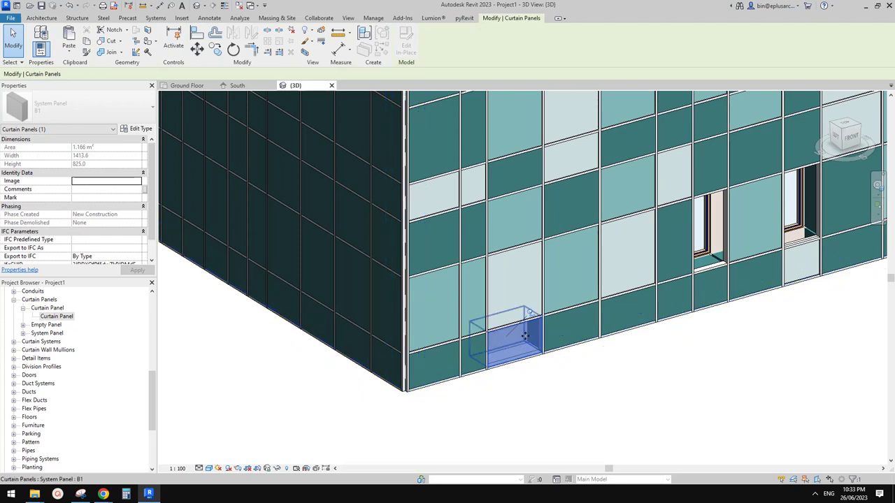
key("Escape")
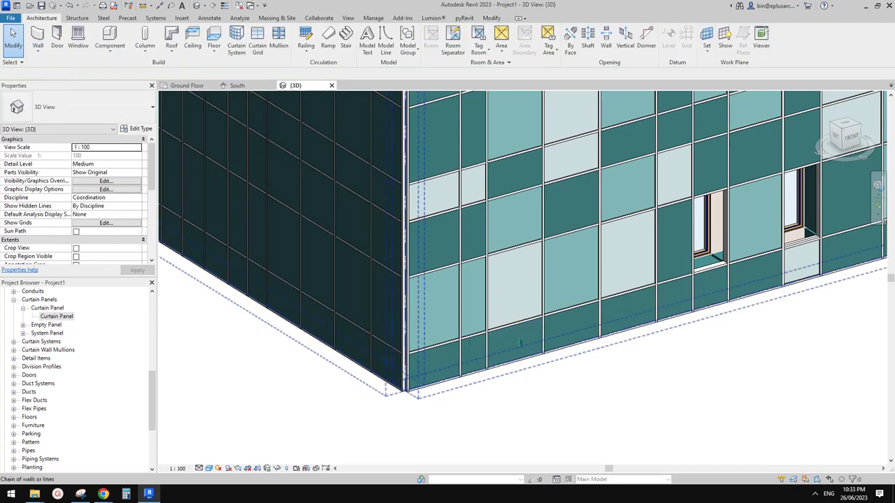
Step: Unpin the base-row panel directly below the light panel near the front wall's corner
left_click(519, 343)
left_click(530, 313)
key("Escape")
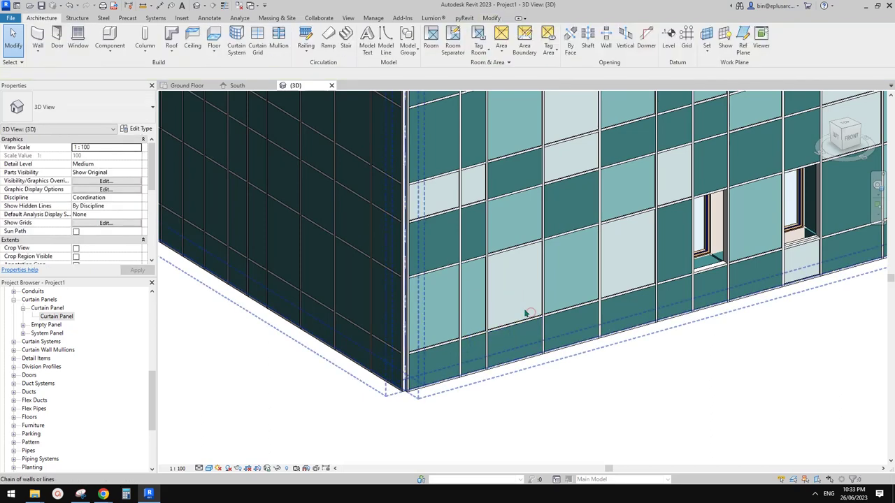
middle_click_drag(527, 310, 520, 315)
key("m")
key("a")
left_click(504, 293)
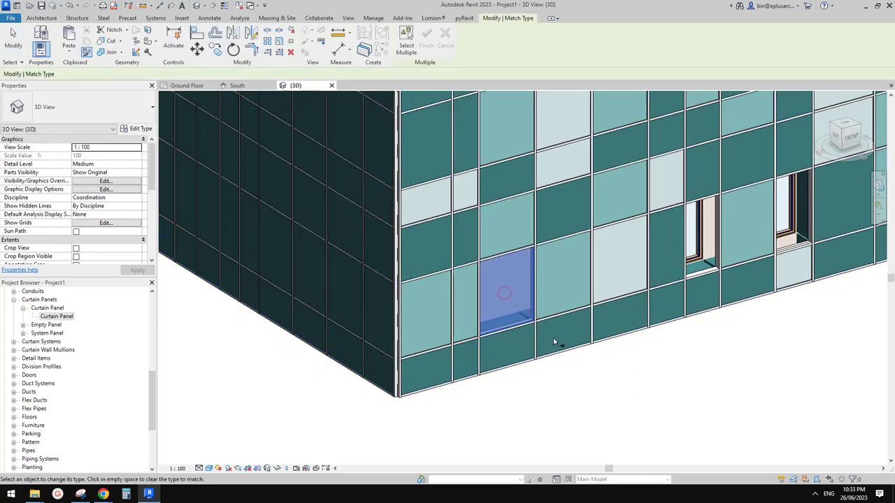
key("Escape")
key("Escape")
Step: Set the Curtain Panel parameter of the front wall's Storefront 2 type to None
middle_click_drag(559, 341, 521, 349)
scroll(521, 350, "down", 3)
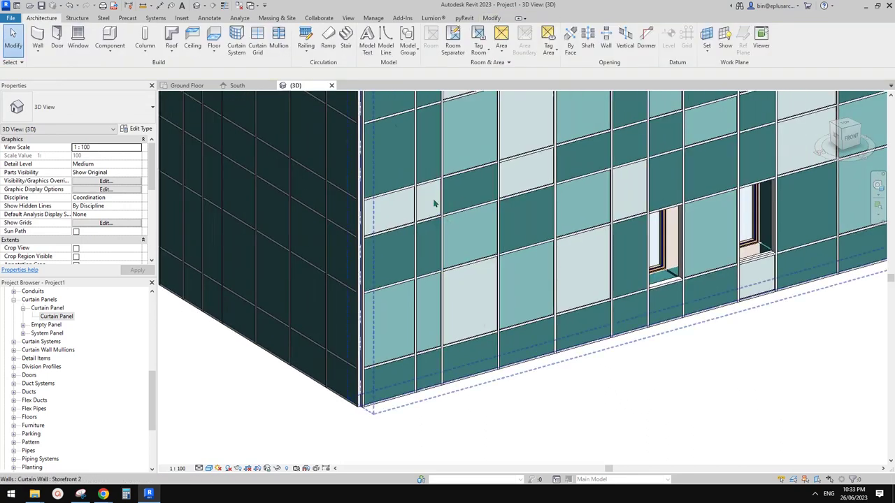
scroll(429, 201, "up", 3)
left_click(282, 166)
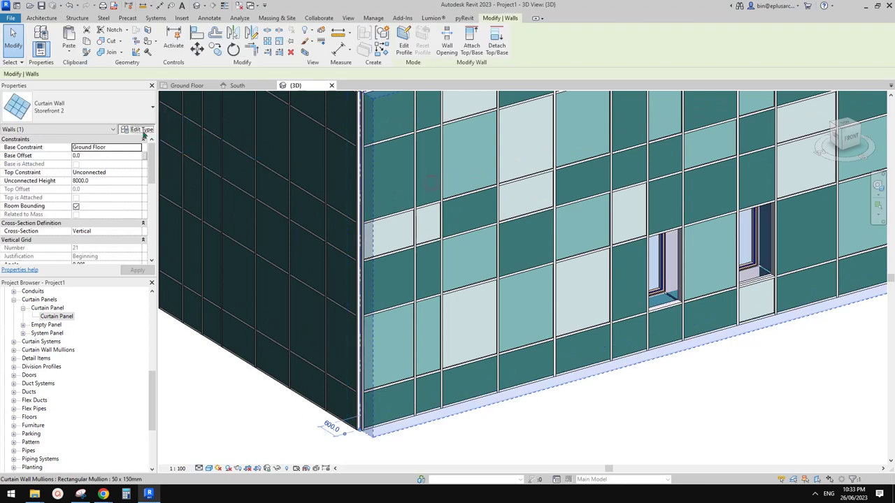
left_click(136, 128)
left_click(349, 167)
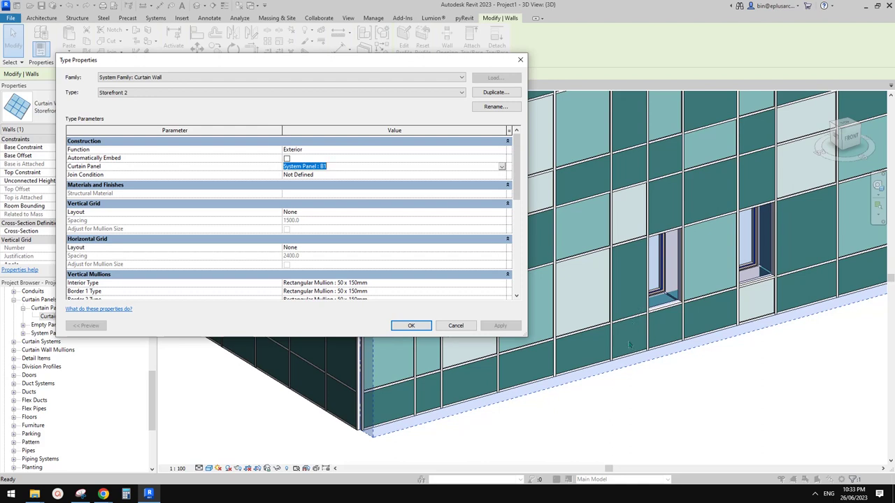
left_click(502, 166)
scroll(501, 168, "up", 5)
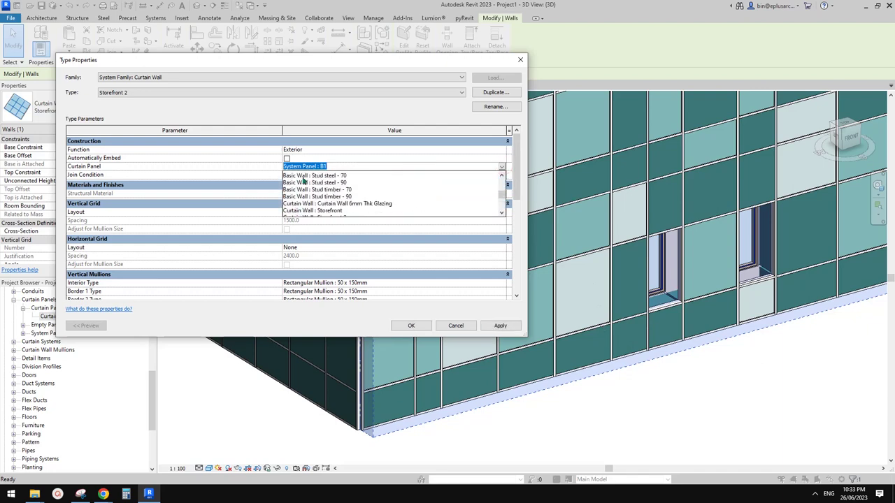
left_click(295, 175)
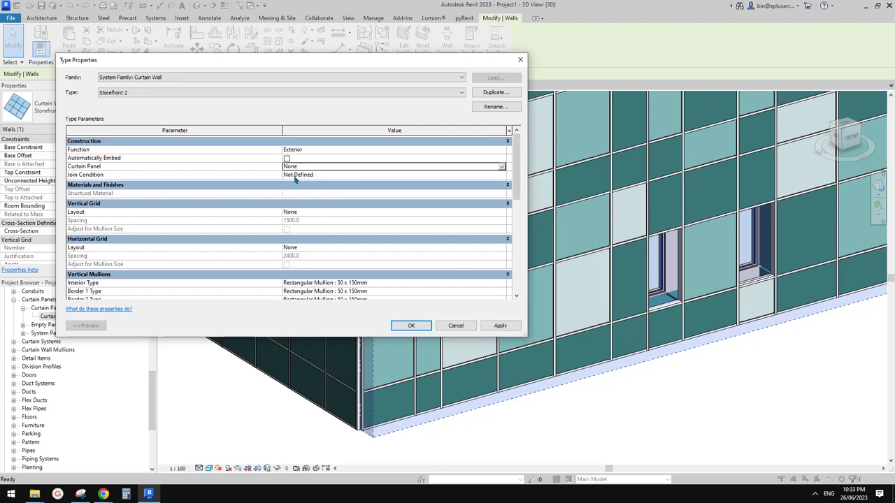
left_click(412, 326)
scroll(480, 358, "up", 3)
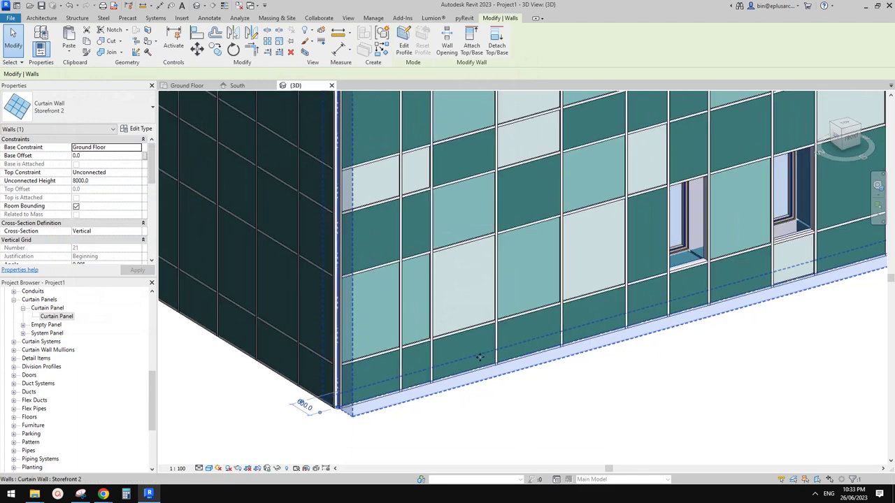
middle_click_drag(480, 357, 518, 341)
key("Escape")
Step: Select two base-row panels of the front wall to check whether their type can be edited
scroll(474, 341, "down", 1)
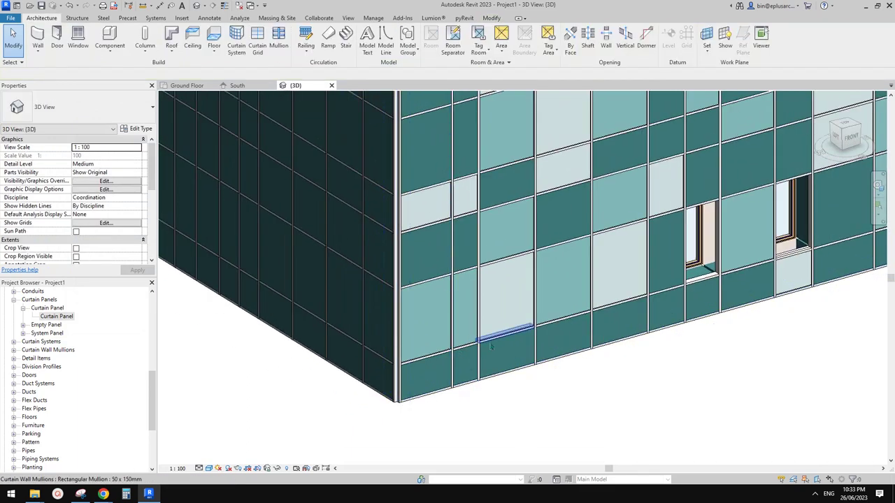
middle_click_drag(459, 368, 456, 371)
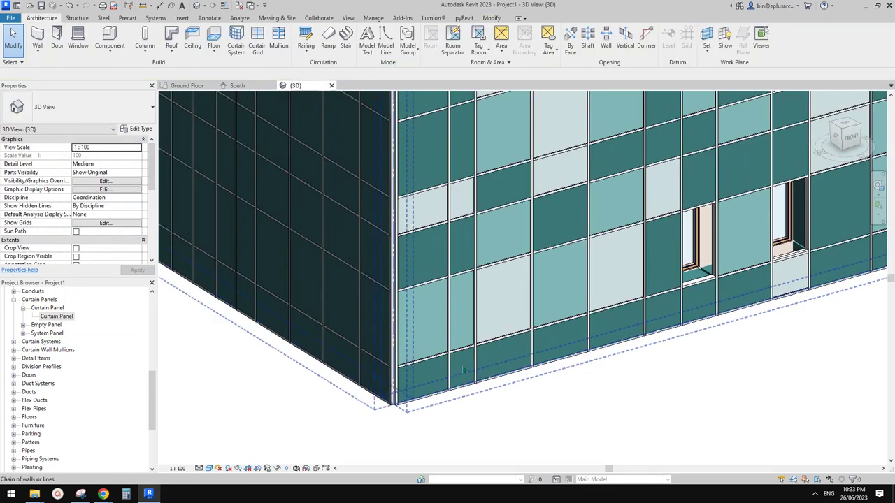
left_click(462, 371)
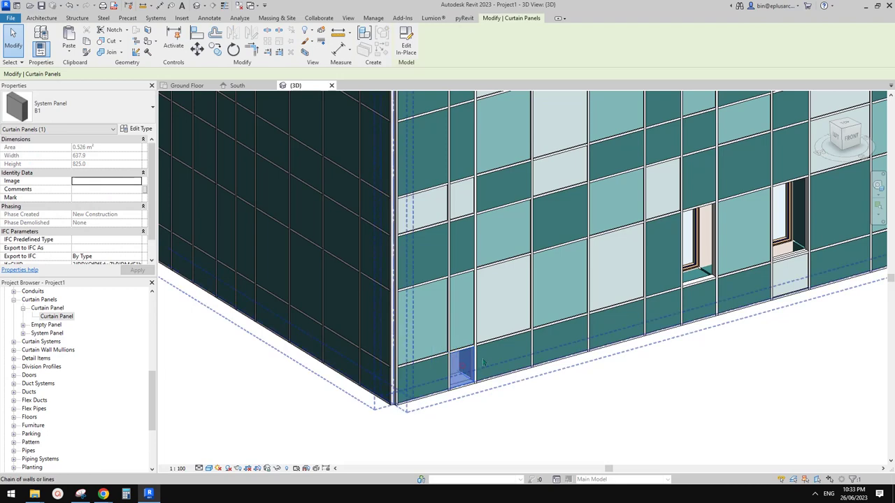
left_click(616, 331)
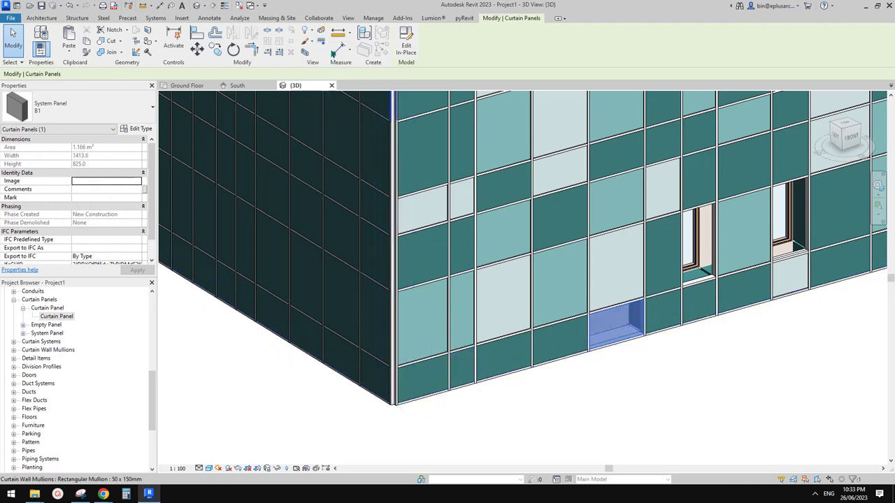
key("Escape")
Step: Match the type of the light front-wall panel near the corner onto several panels in the front wall's base row
middle_click_drag(533, 308, 524, 279)
key("m")
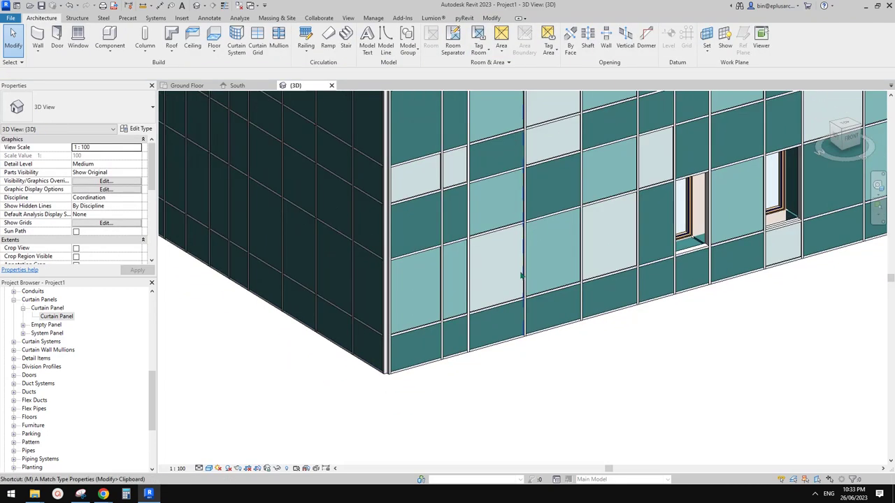
key("a")
left_click(501, 288)
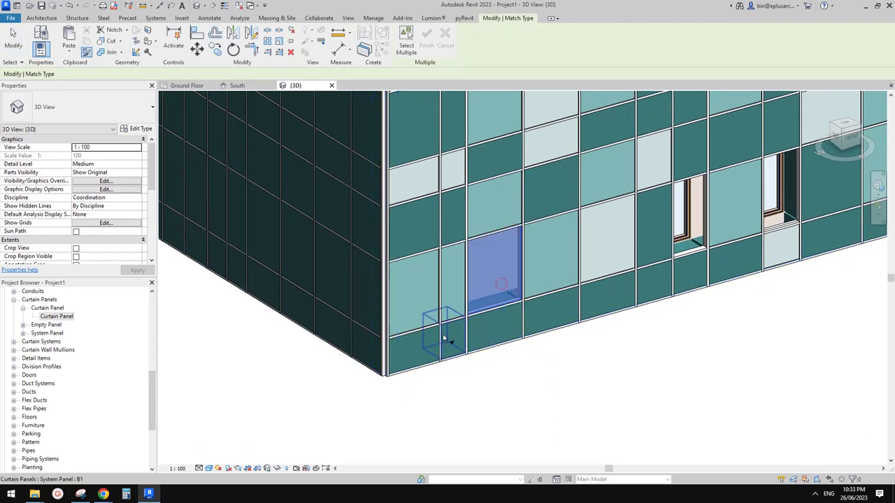
middle_click_drag(608, 354, 606, 363)
left_click(603, 316)
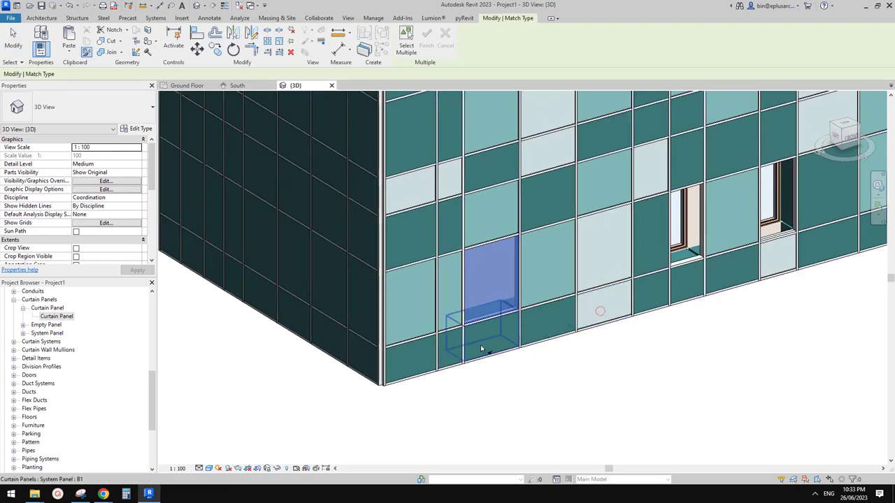
middle_click_drag(735, 279, 629, 279)
left_click(494, 286)
key("Escape")
key("Escape")
Step: Match the type of a light front-wall panel onto scattered panels across all rows of the plain dark side curtain wall
scroll(595, 299, "down", 3)
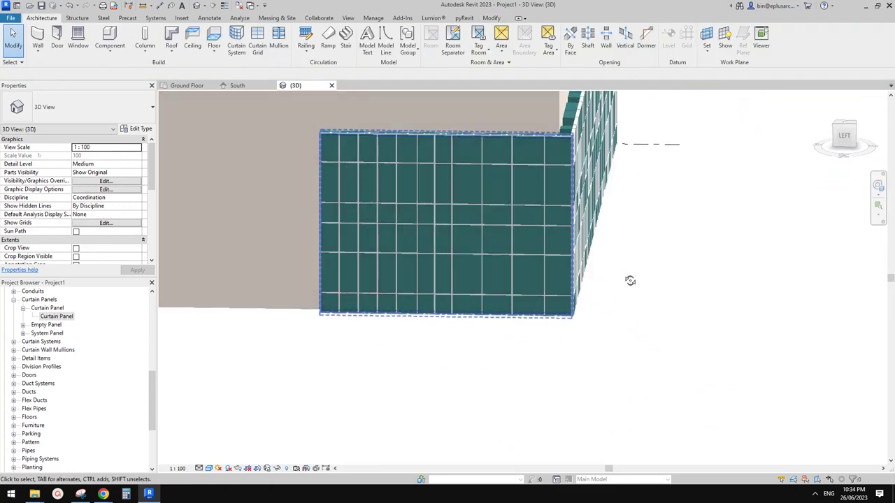
scroll(559, 262, "up", 2)
middle_click_drag(552, 260, 495, 269, "shift")
scroll(570, 273, "up", 1)
key("m")
key("a")
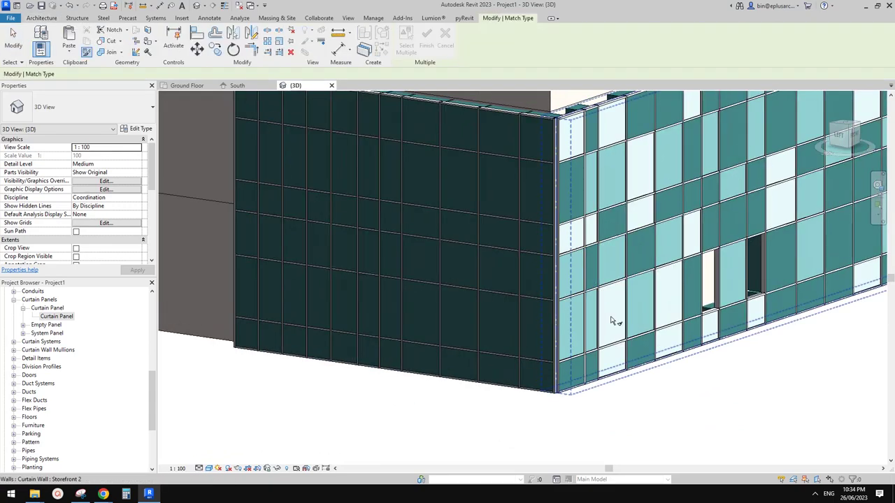
left_click(606, 311)
middle_click_drag(607, 311, 566, 308, "shift")
left_click(567, 311)
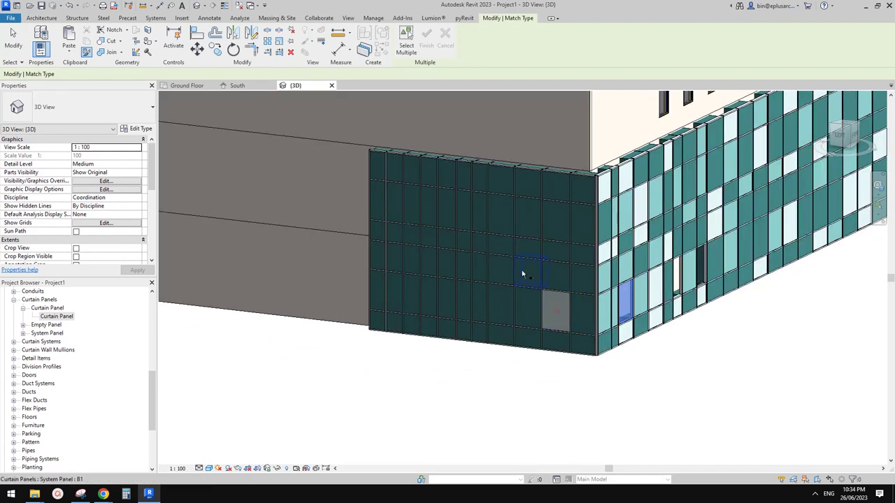
left_click(468, 220)
scroll(464, 227, "up", 3)
left_click(412, 189)
left_click(354, 273)
left_click(444, 284)
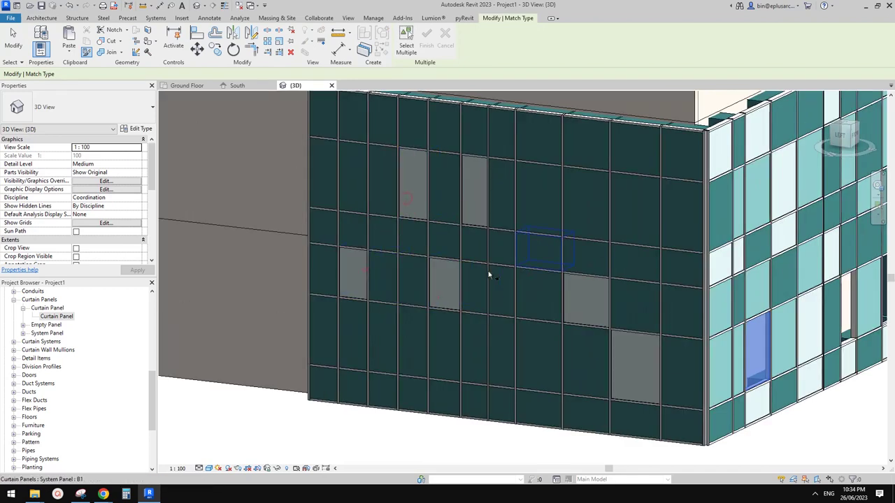
left_click(586, 204)
left_click(635, 145)
left_click(534, 355)
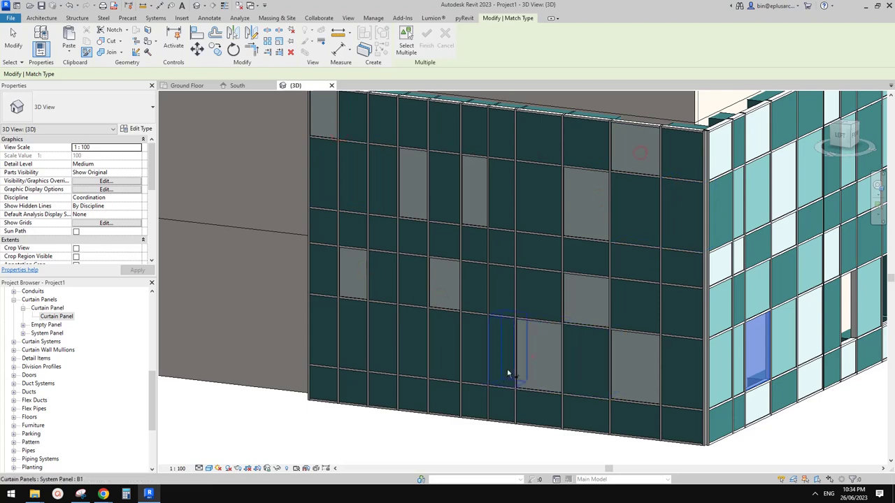
left_click(446, 347)
left_click(383, 390)
left_click(353, 335)
left_click(613, 421)
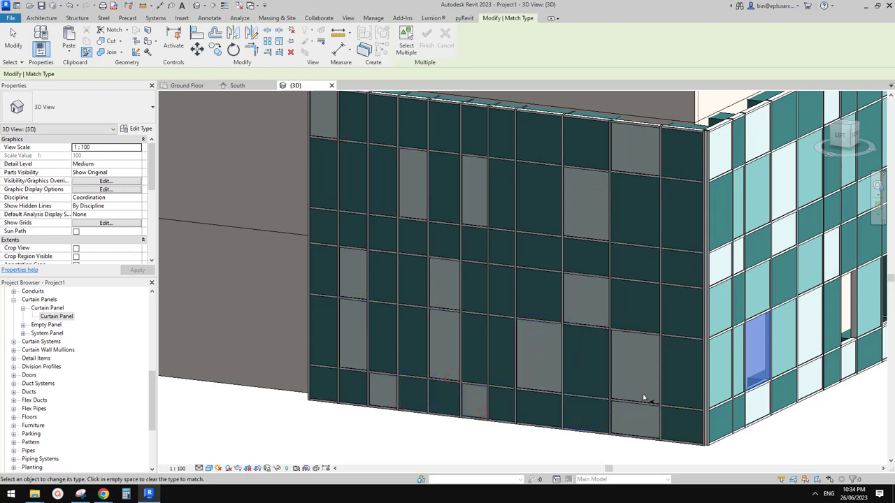
Step: Match the mid-tone B2 panel type from the front wall onto scattered dark panels of the side curtain wall
scroll(800, 337, "down", 1)
middle_click_drag(800, 337, 634, 342)
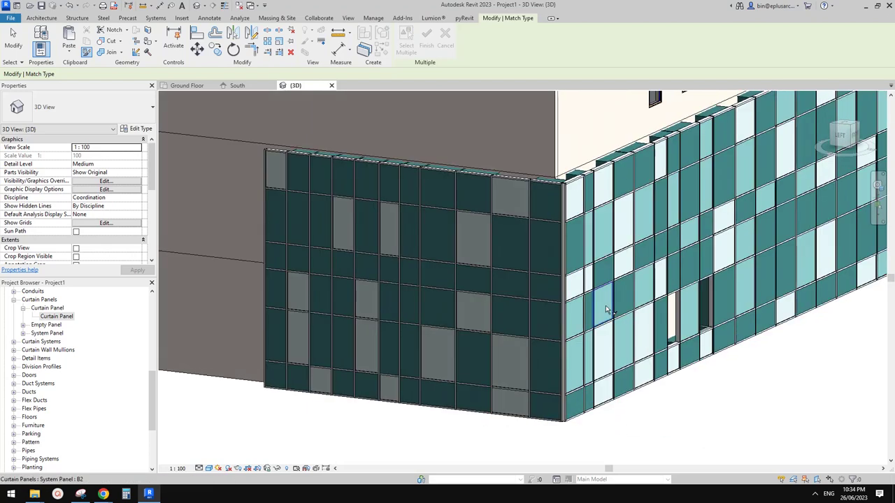
left_click(605, 306)
scroll(481, 326, "up", 2)
left_click(431, 287)
left_click(543, 224)
left_click(396, 149)
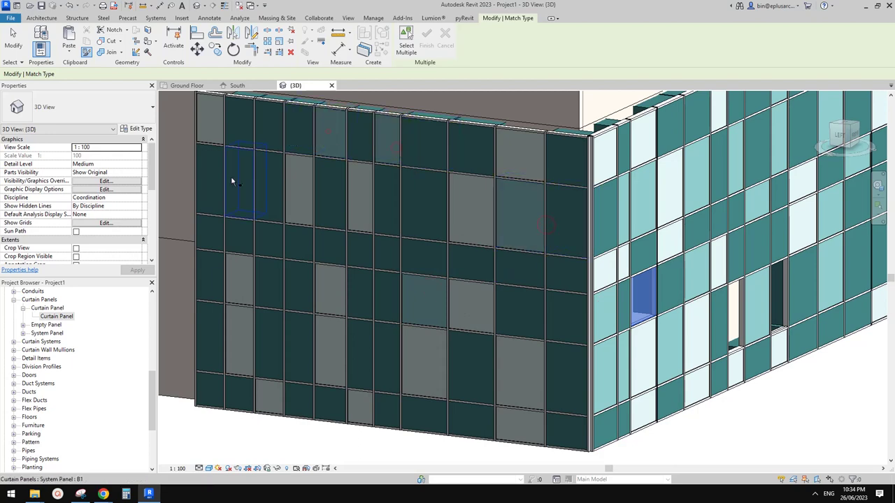
left_click(335, 199)
left_click(438, 219)
left_click(371, 364)
left_click(299, 334)
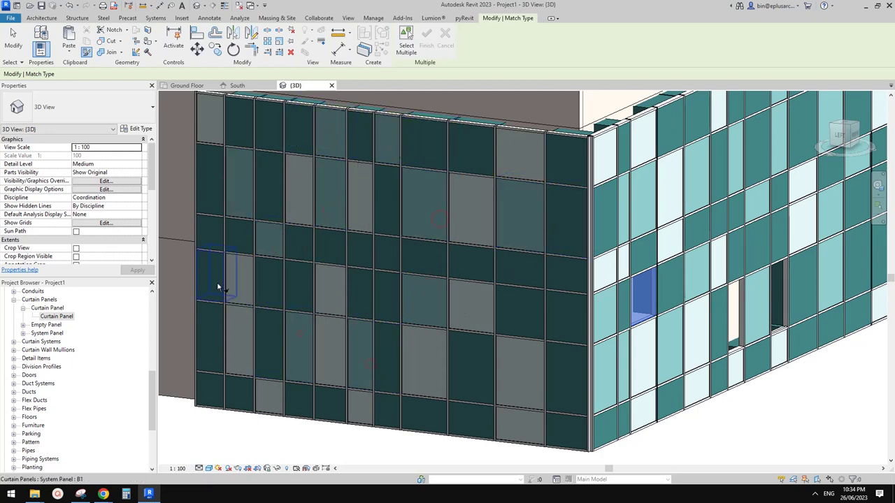
key("Escape")
key("Escape")
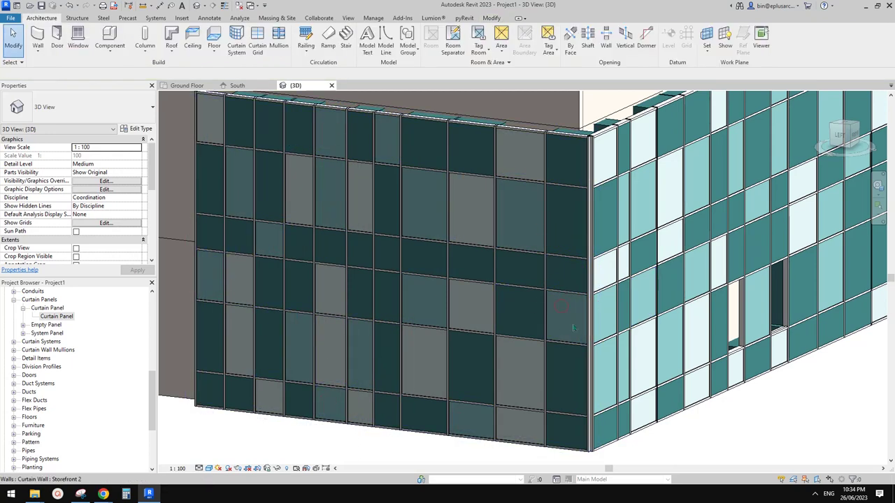
middle_click_drag(586, 324, 556, 343, "shift")
key("m")
key("a")
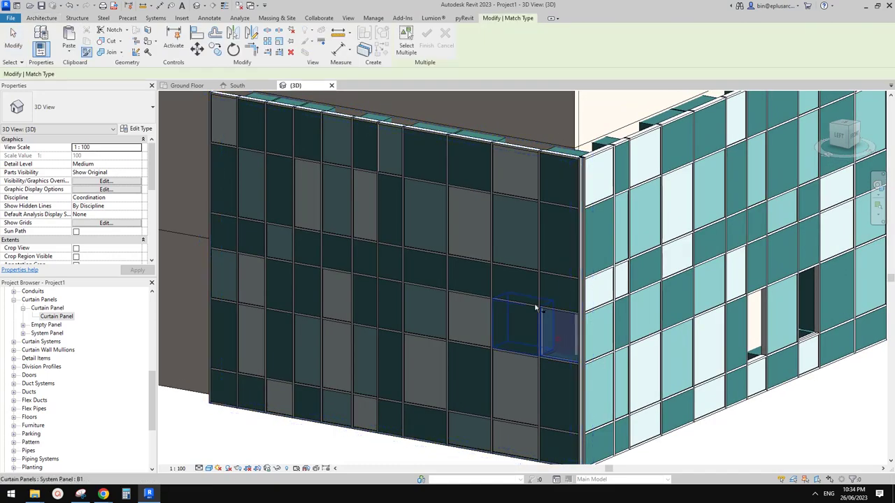
middle_click_drag(565, 248, 590, 244, "shift")
scroll(600, 293, "down", 3)
middle_click_drag(600, 299, 748, 241, "shift")
key("Escape")
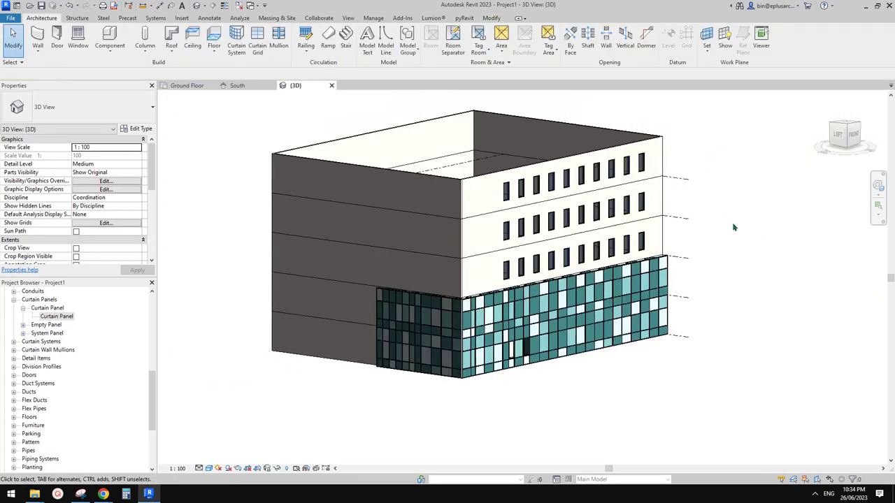
Step: Examine the clad building corner, switch to Google Docs to check the reference façade picture, and return to Revit
scroll(502, 309, "up", 5)
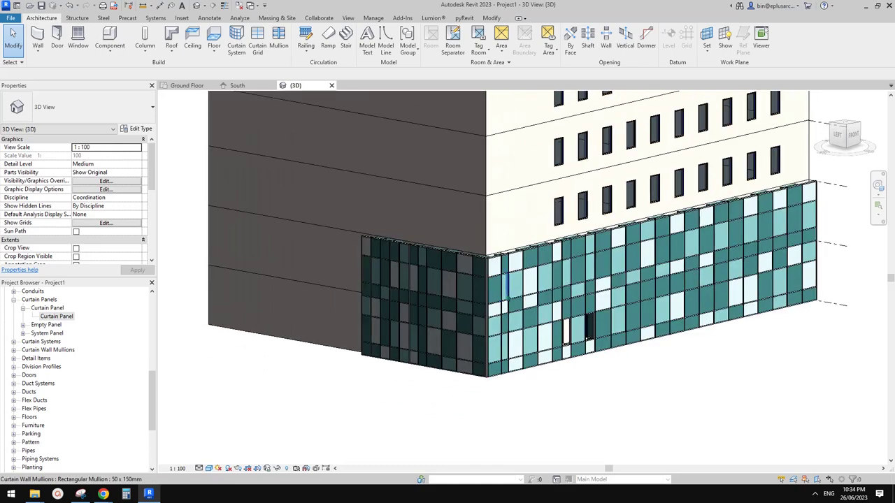
scroll(501, 324, "up", 5)
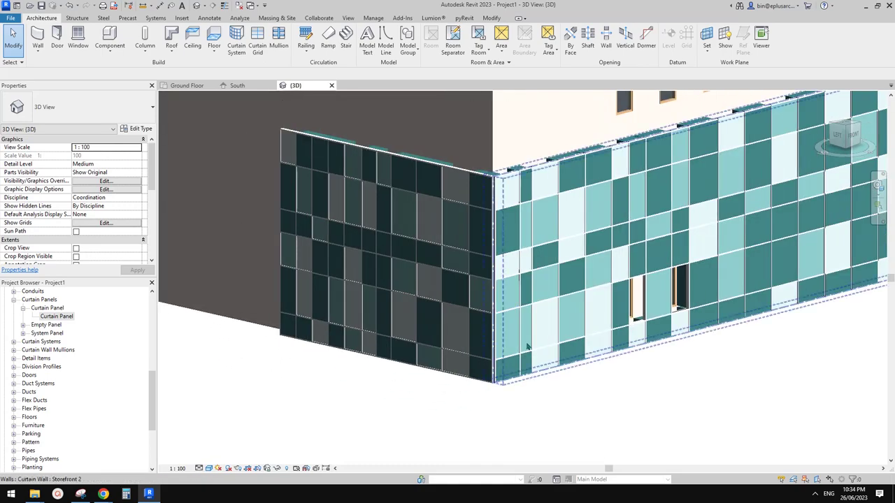
scroll(532, 329, "up", 5)
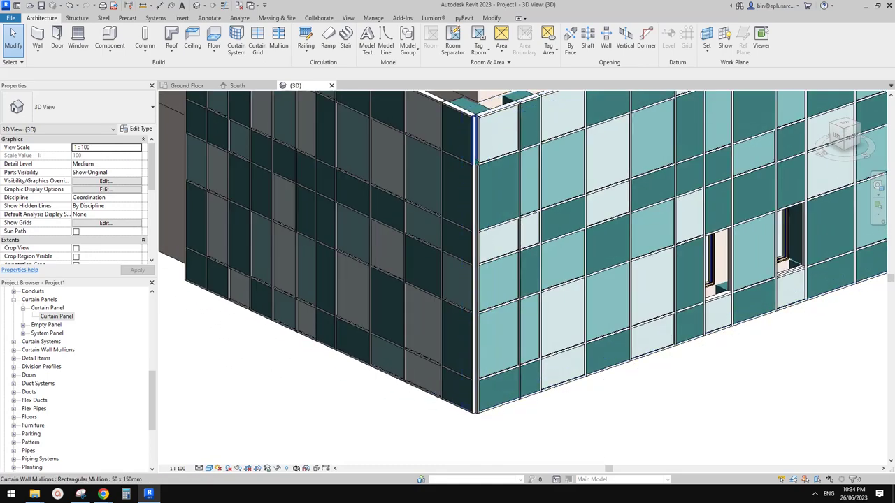
scroll(480, 167, "up", 2)
mouse_move(103, 494)
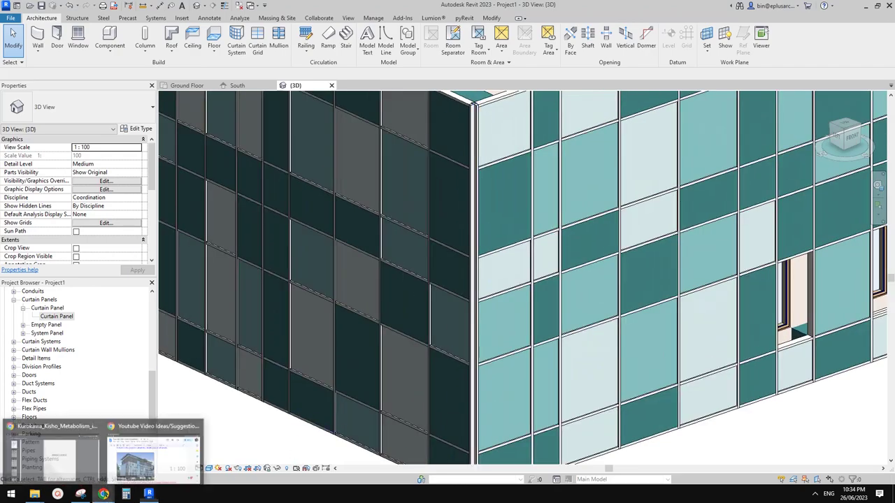
left_click(105, 458)
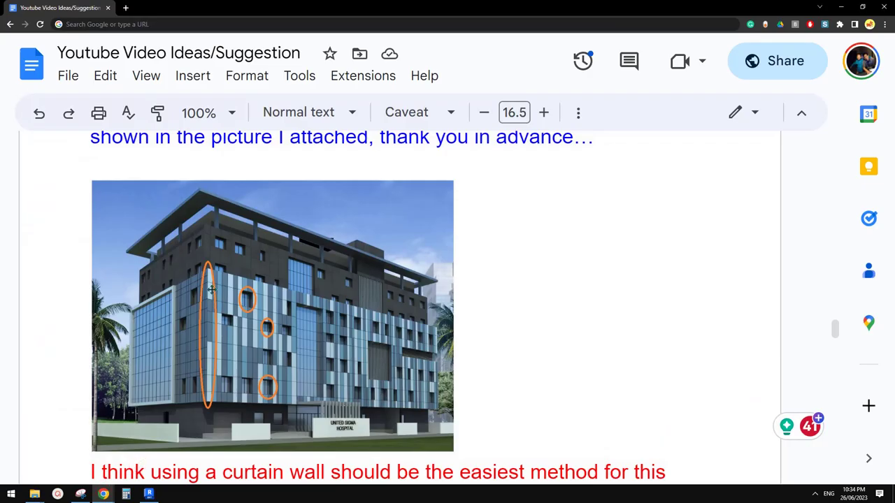
left_click(148, 495)
Step: Select all six vertical 50 x 150mm mullion segments along the front wall's edge at the building corner
scroll(487, 171, "up", 3)
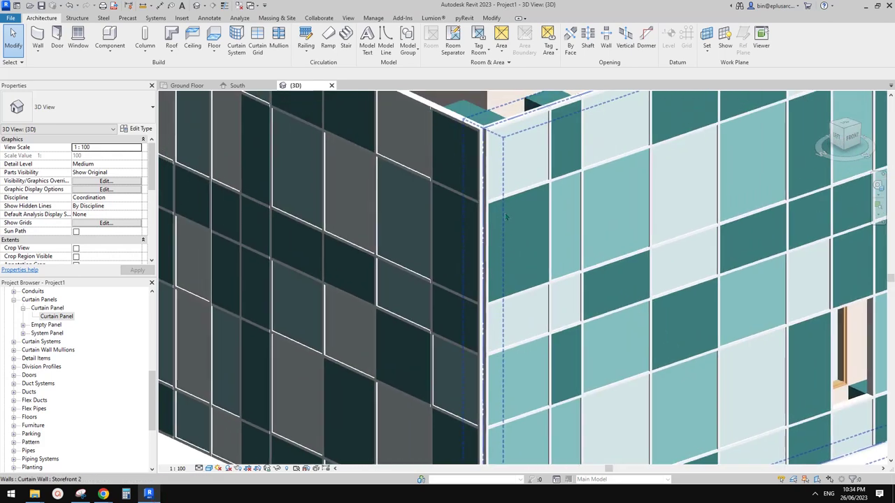
left_click(487, 171)
scroll(488, 167, "down", 3)
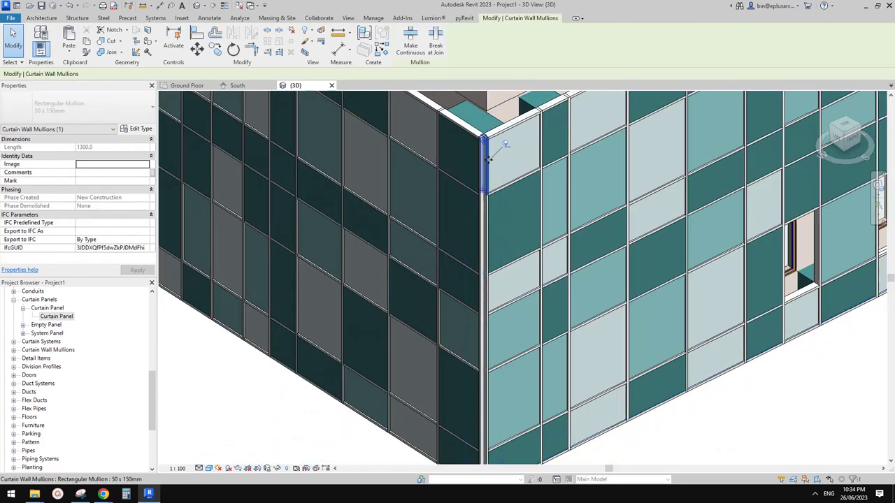
left_click(488, 280, "ctrl")
scroll(489, 259, "up", 2)
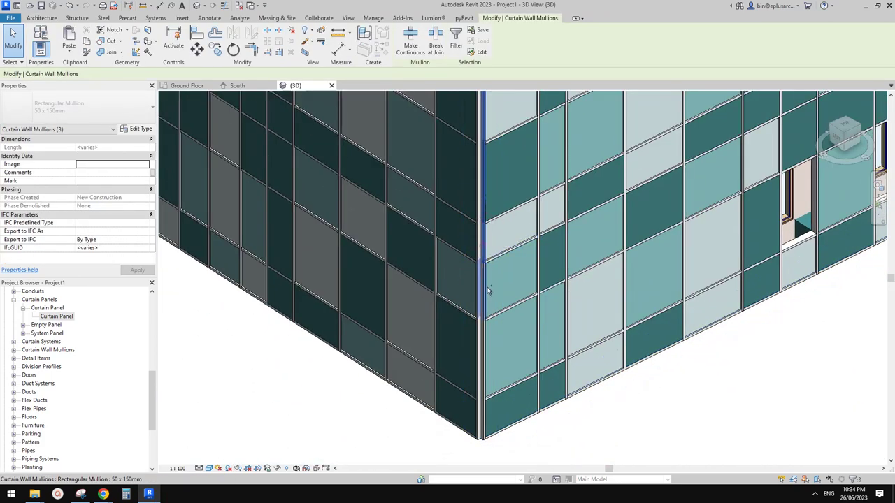
left_click(484, 421, "ctrl")
middle_click_drag(509, 270, 511, 297)
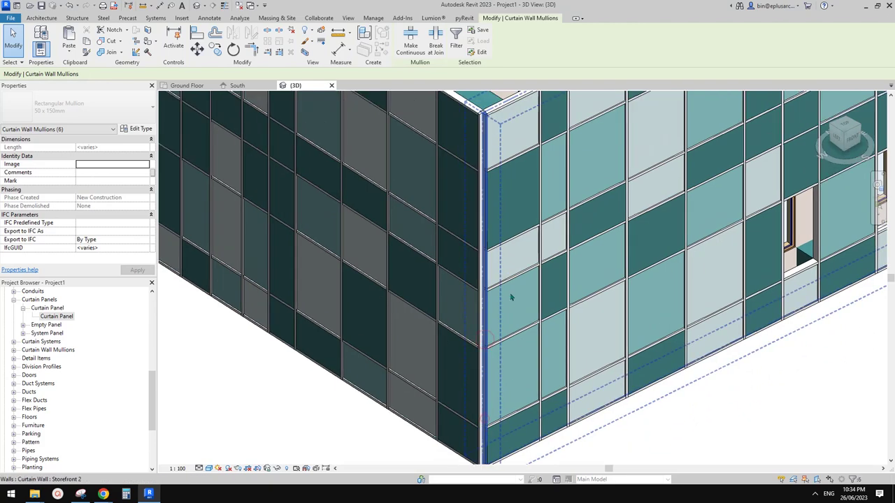
Step: Change the six selected corner mullions to Quad Mullion 1 and resolve the overlap errors by deleting the conflicting elements
left_click(87, 107)
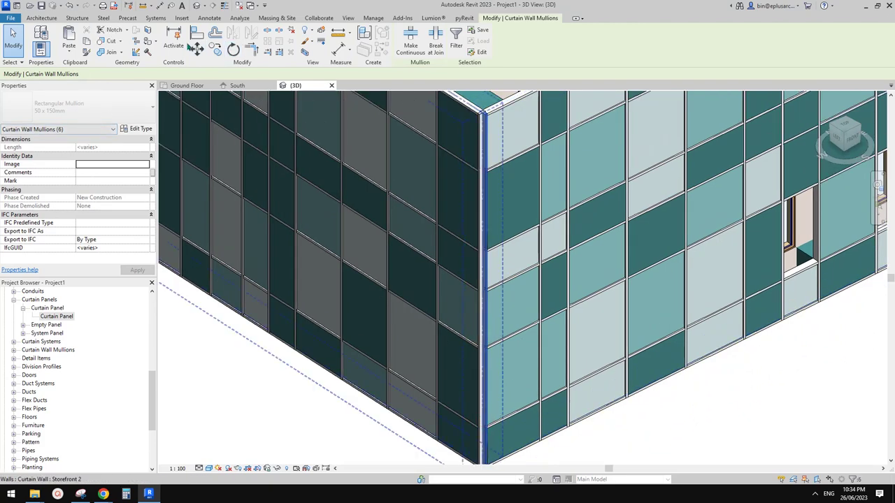
middle_click_drag(344, 124, 358, 150)
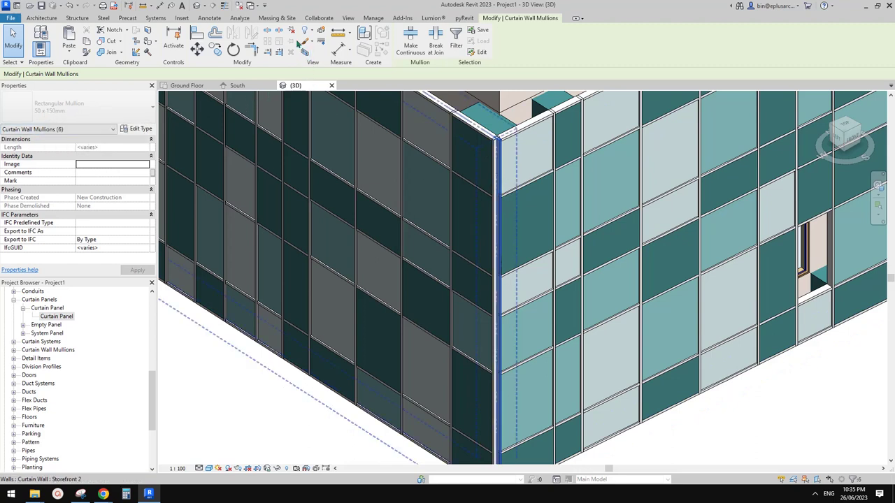
left_click(113, 110)
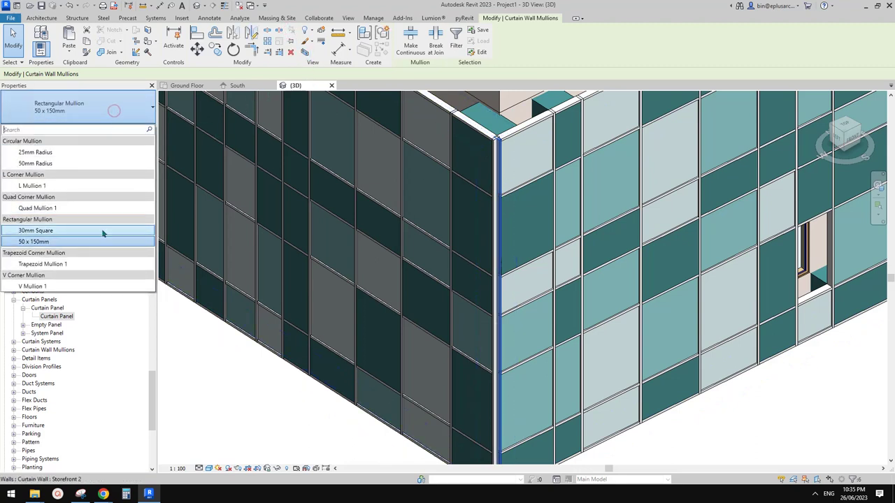
left_click(33, 209)
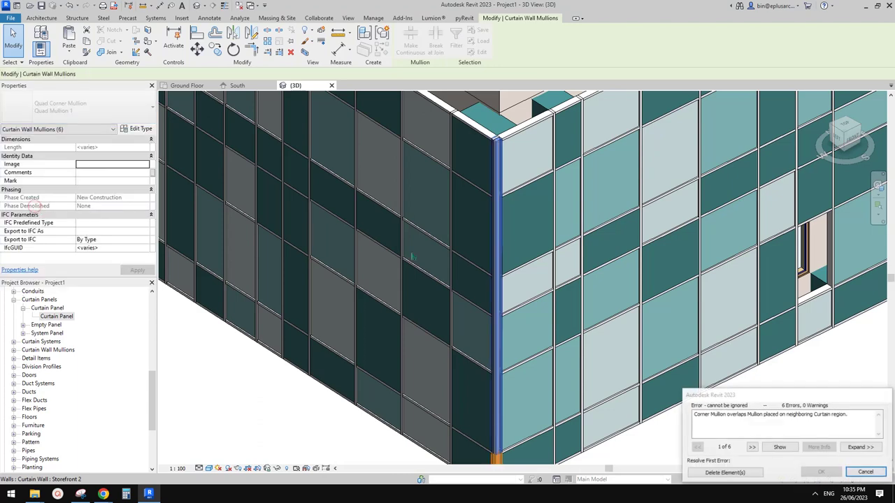
left_click(734, 477)
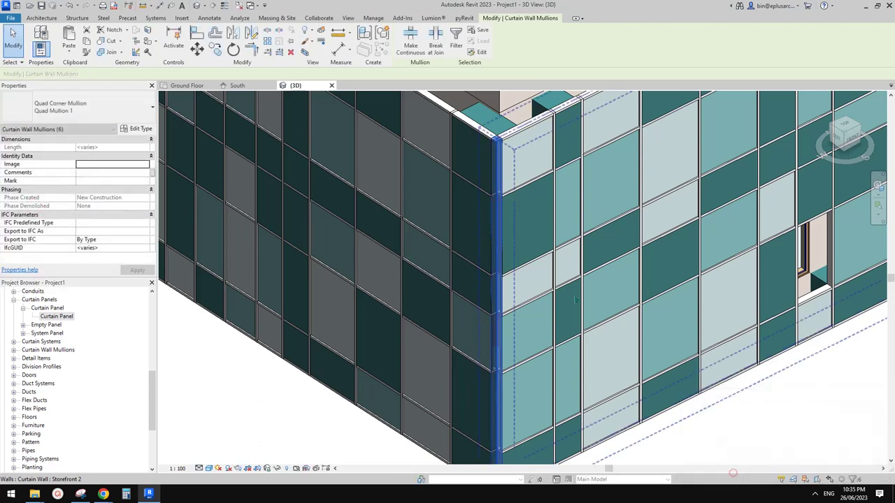
Step: Examine the quad corner mullions where the two curtain walls meet, up close and from a lower angle
scroll(531, 290, "down", 2)
scroll(525, 223, "up", 2)
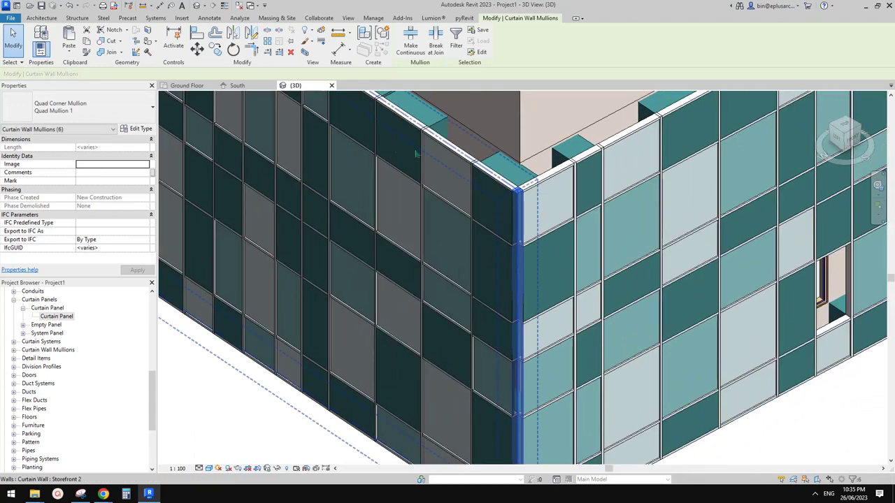
scroll(497, 216, "up", 4)
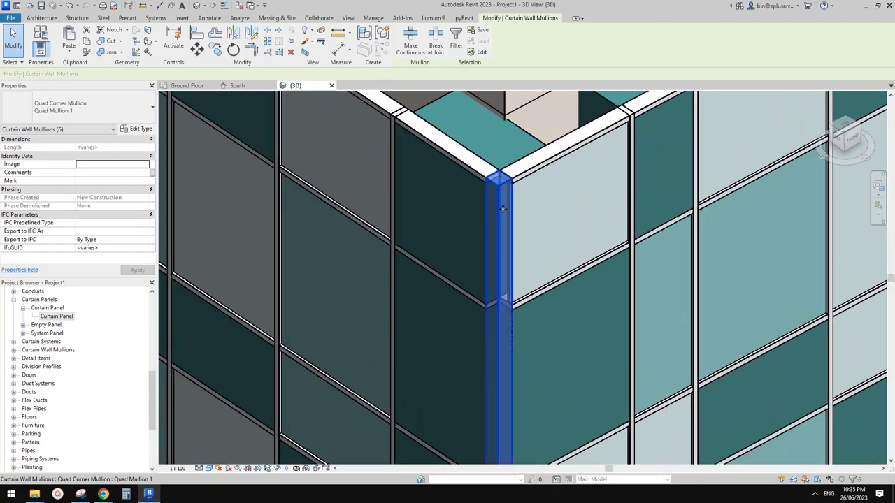
scroll(503, 209, "down", 3)
scroll(539, 182, "up", 2)
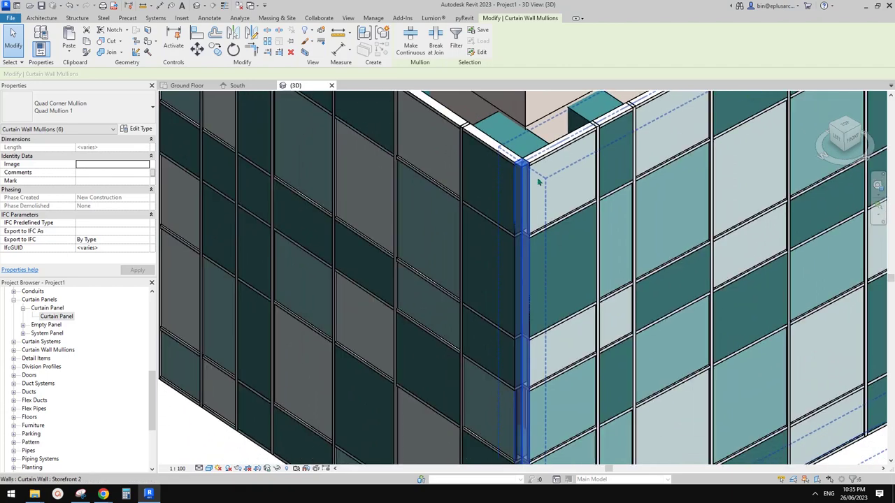
scroll(539, 180, "up", 2)
key("Escape")
scroll(597, 188, "down", 3)
middle_click_drag(607, 192, 568, 153, "shift")
Step: Try deleting the quad corner mullion segments one by one, working from the top of the corner downward
left_click(557, 161)
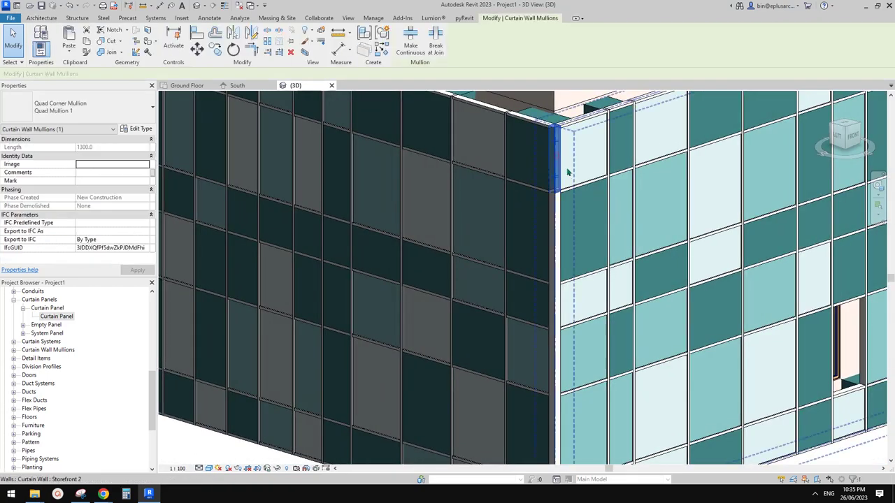
middle_click_drag(552, 221, 486, 236)
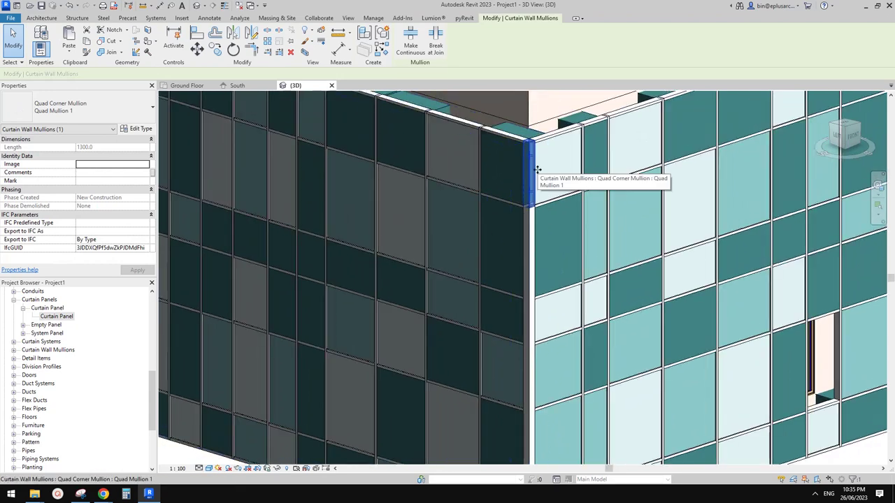
key("Escape")
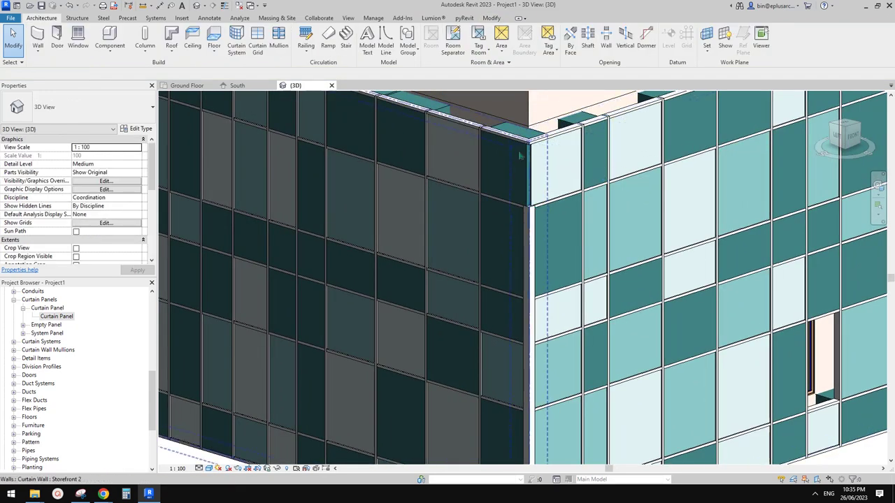
left_click(534, 242)
key("Escape")
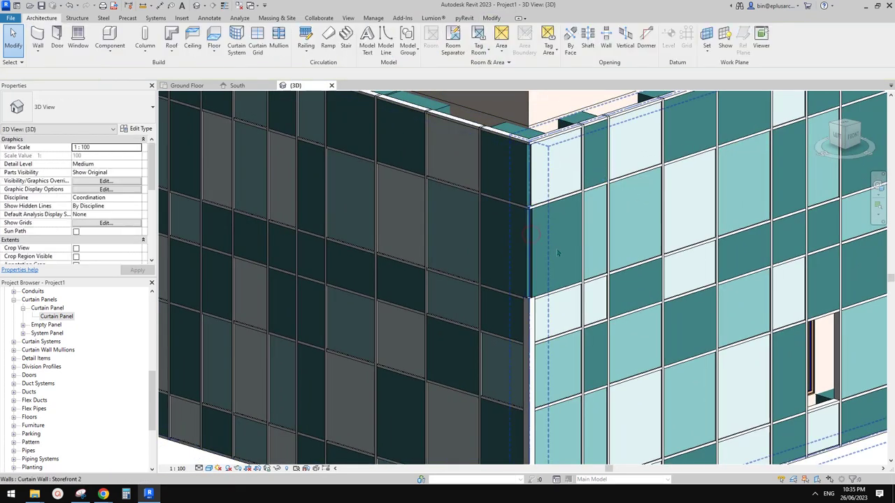
middle_click_drag(560, 269, 565, 211)
left_click(537, 262)
key("d")
key("e")
middle_click_drag(561, 274, 567, 228)
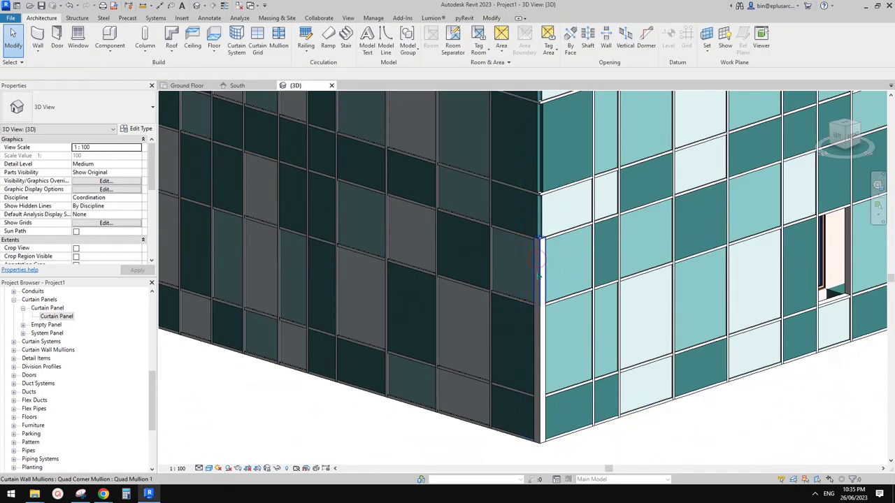
left_click(542, 268)
key("d")
key("Escape")
left_click(542, 349)
key("Escape")
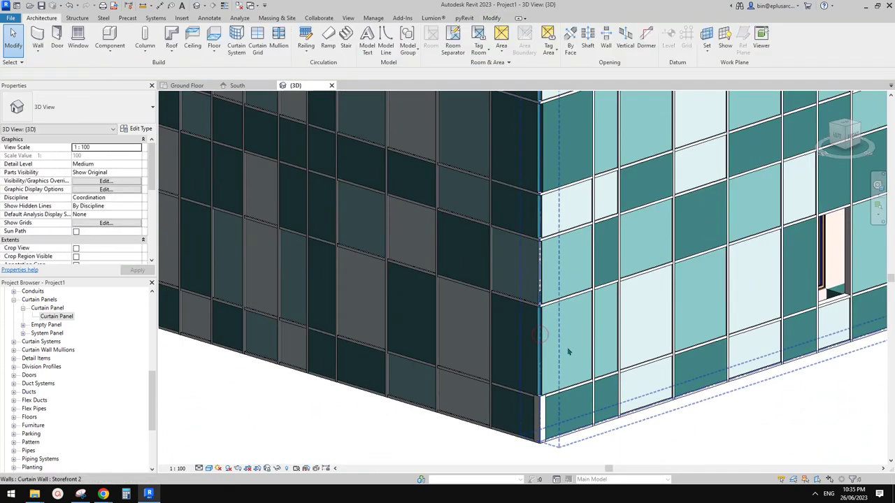
Step: Duplicate the type of the topmost quad corner mullion as Quad Mullion 2
middle_click_drag(566, 282, 566, 234, "shift")
left_click(531, 182)
left_click(139, 129)
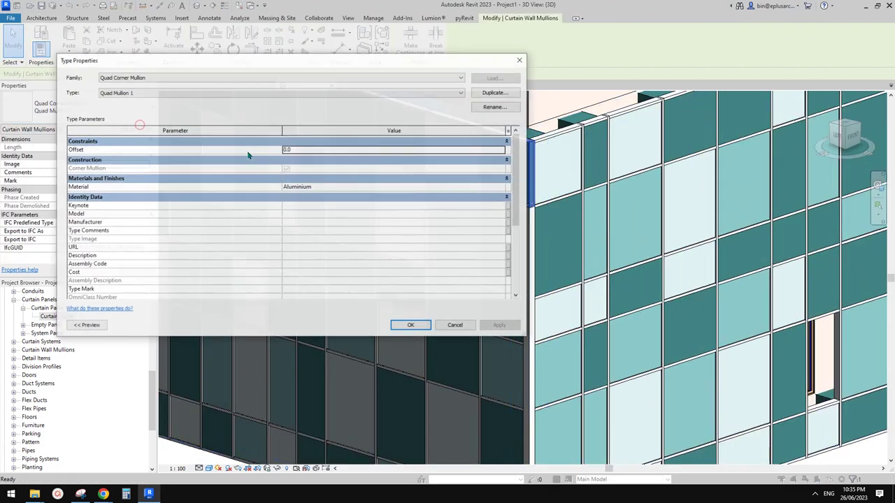
left_click(498, 92)
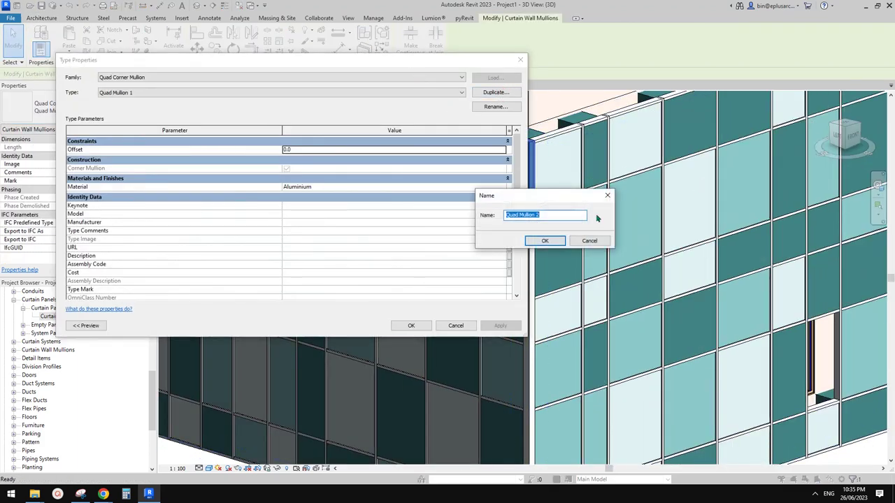
left_click(559, 240)
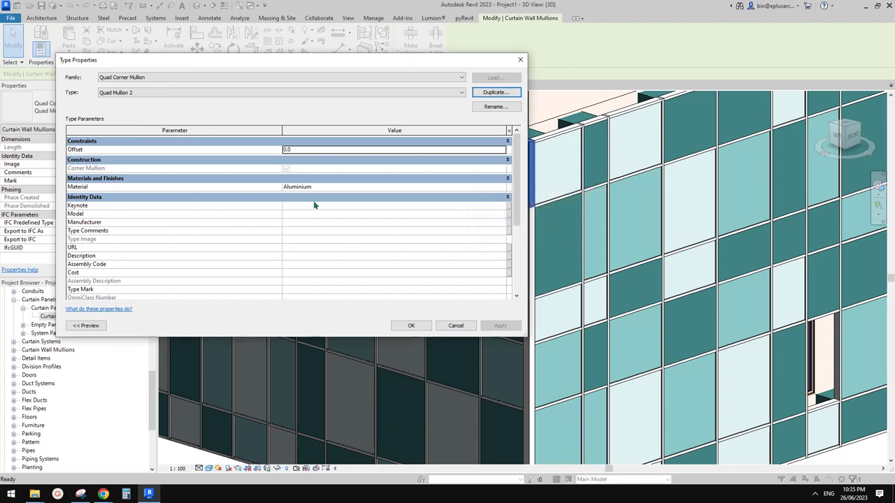
Step: Set both Depth 1 and Depth 2 of the Quad Mullion 2 type to 50 mm and apply it
scroll(314, 205, "down", 5)
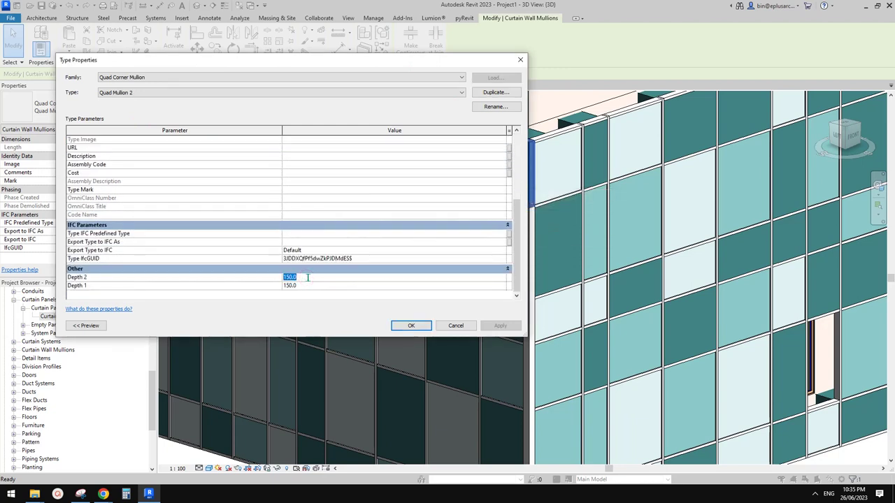
key("Return")
type("50")
key("Return")
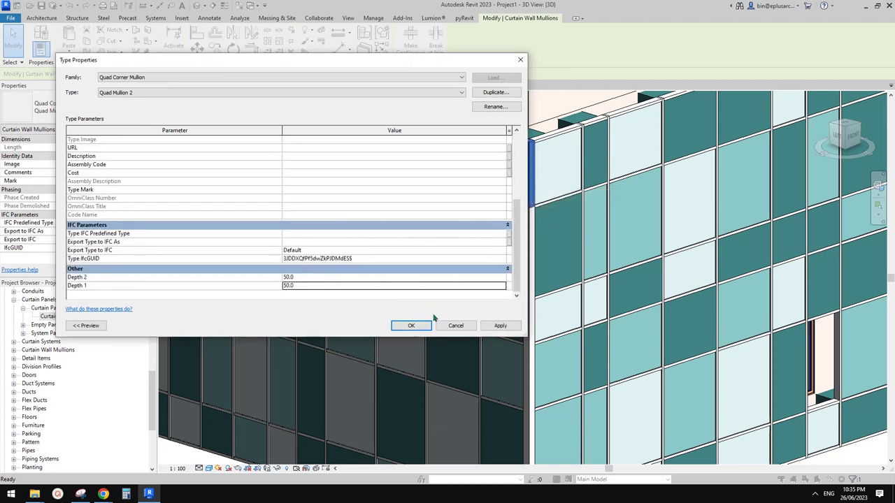
left_click(413, 327)
key("Escape")
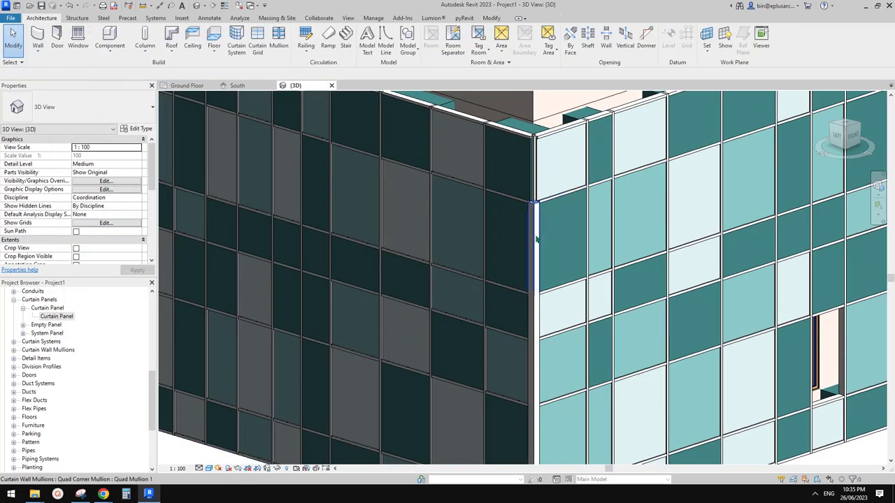
Step: Select the remaining quad corner mullions below the top segment and change them to Quad Mullion 2
left_click(536, 239)
middle_click_drag(536, 239, 508, 155)
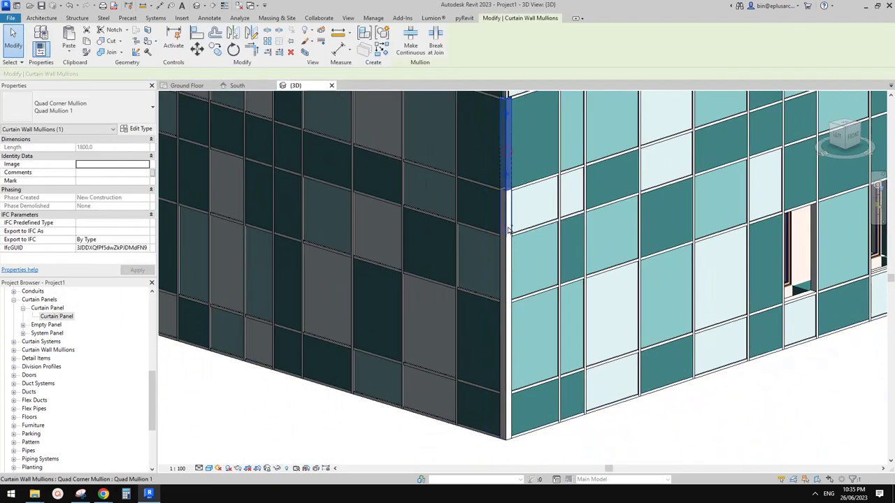
left_click(511, 404, "ctrl")
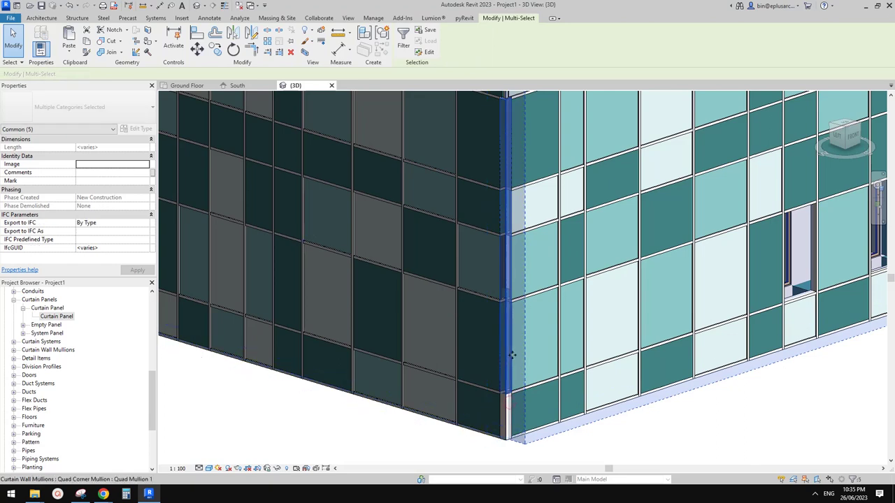
left_click(521, 410, "shift")
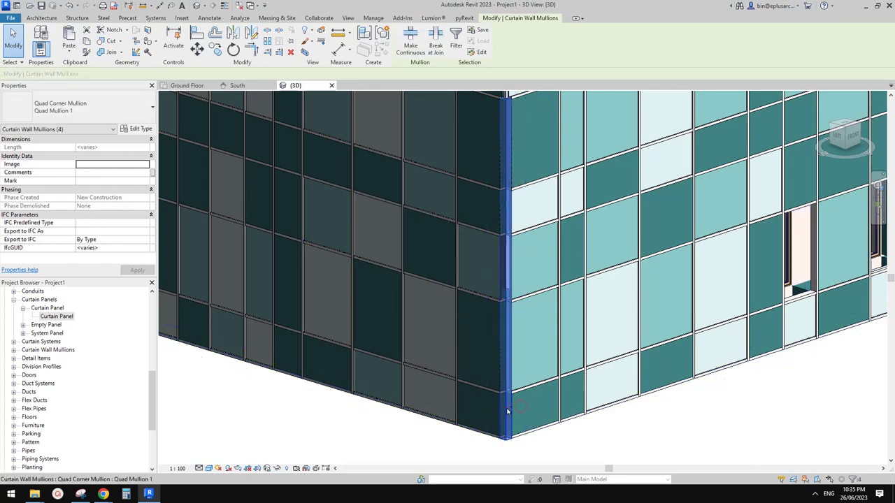
left_click(109, 111)
left_click(46, 218)
key("Escape")
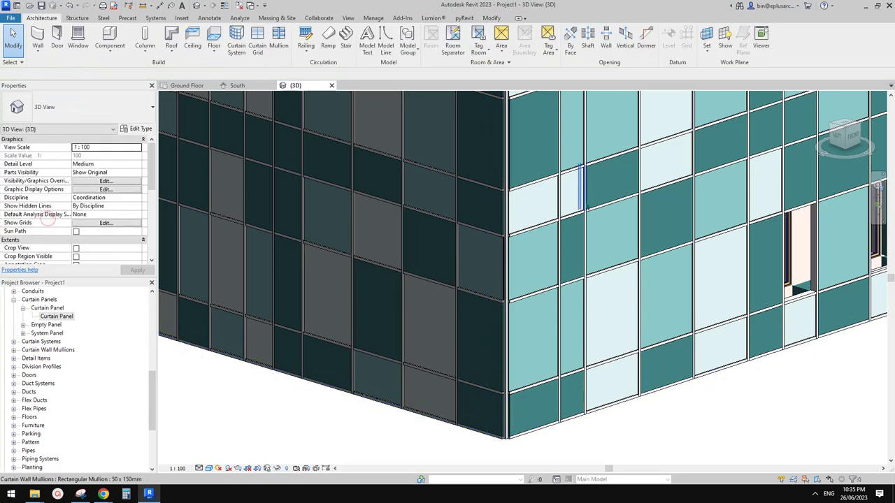
Step: Examine the slimmer corner mullions and both adjoining curtain wall facades from several angles
scroll(583, 190, "down", 2)
middle_click_drag(585, 202, 617, 271, "shift")
scroll(606, 261, "down", 2)
scroll(579, 183, "up", 5)
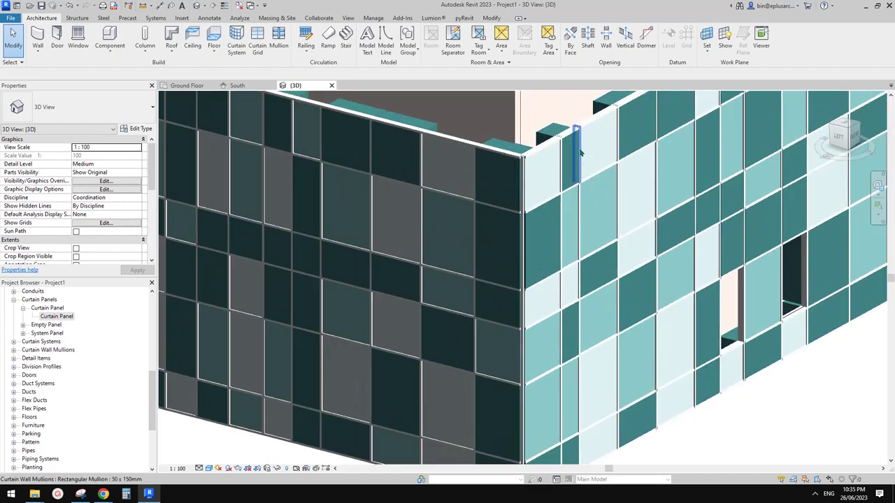
middle_click_drag(529, 165, 520, 245, "shift")
scroll(384, 325, "down", 2)
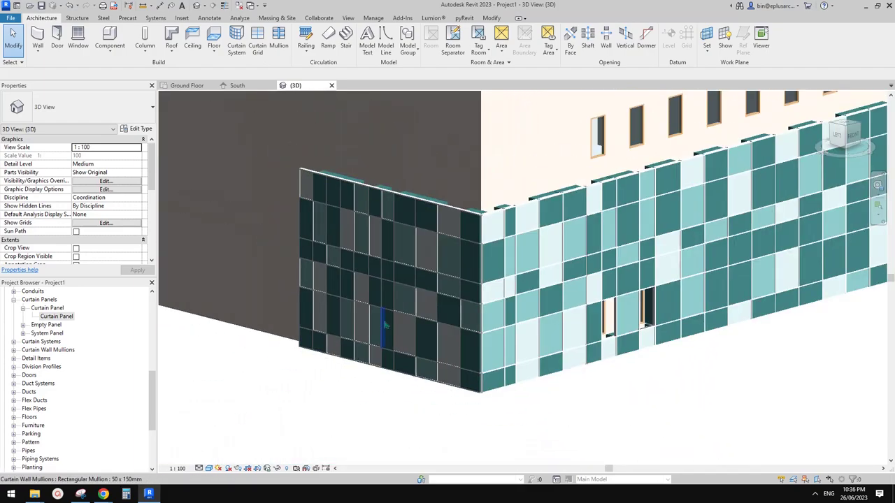
middle_click_drag(384, 330, 355, 396)
scroll(389, 303, "up", 3)
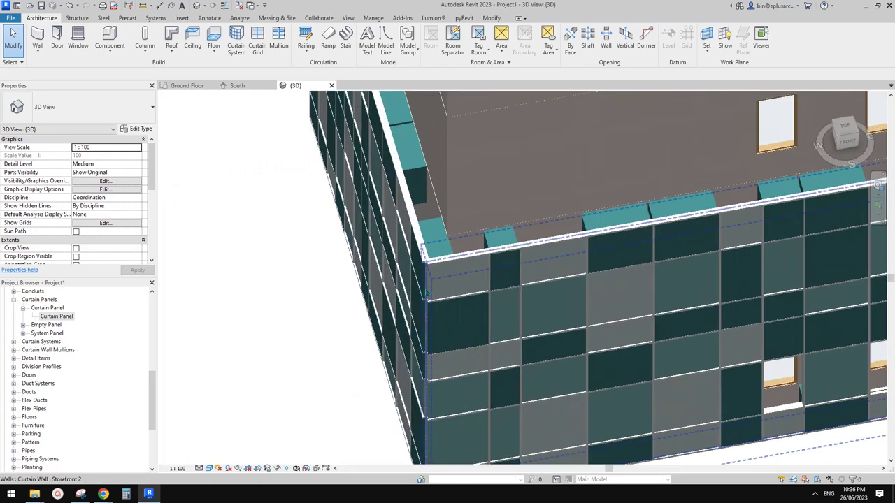
Step: Inspect the two Storefront 2 curtain walls at the corner, selecting them together and then individually
left_click(556, 265)
middle_click_drag(553, 259, 591, 269, "shift")
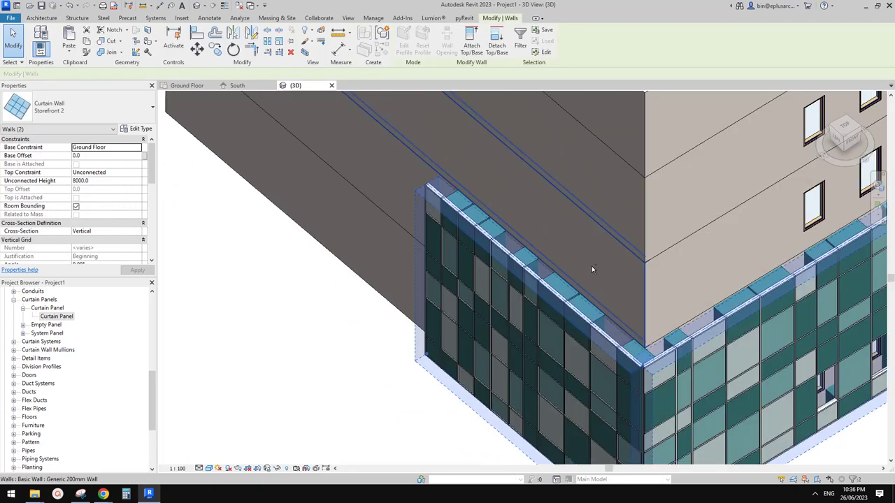
key("Escape")
left_click(714, 344)
middle_click_drag(713, 342, 575, 255)
scroll(594, 208, "up", 2)
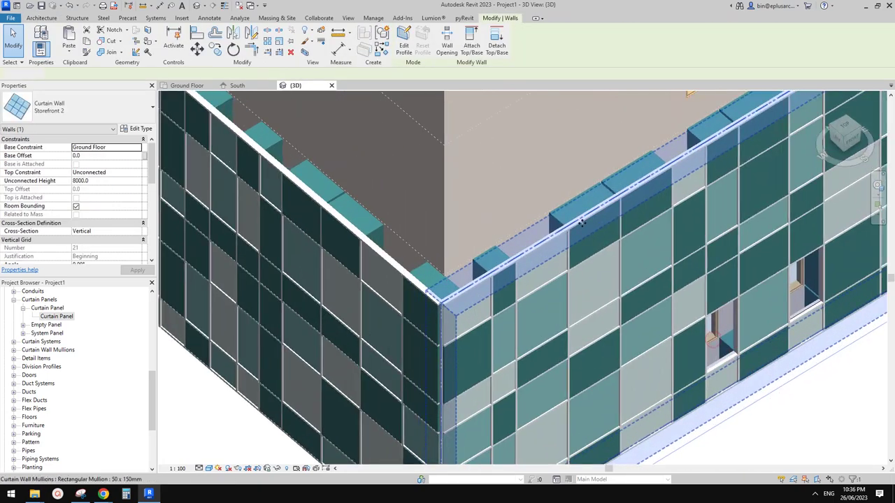
key("Escape")
key("Tab")
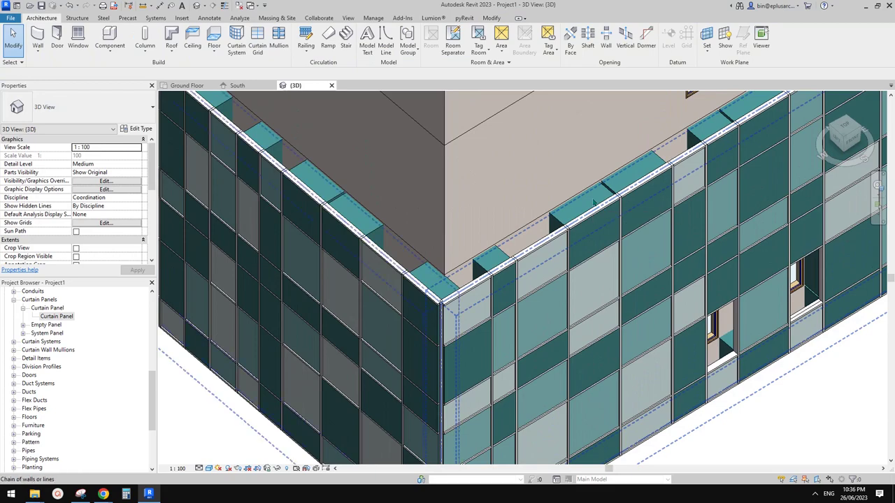
middle_click_drag(557, 310, 517, 238, "shift")
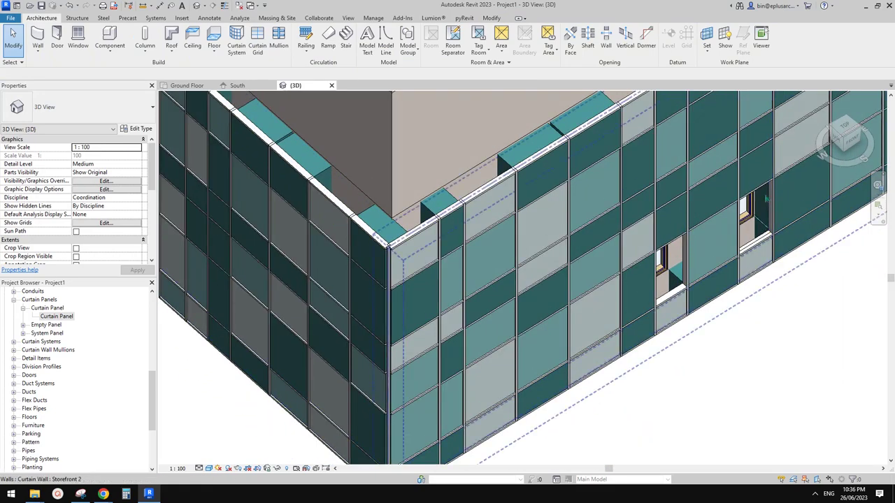
middle_click_drag(677, 251, 673, 263)
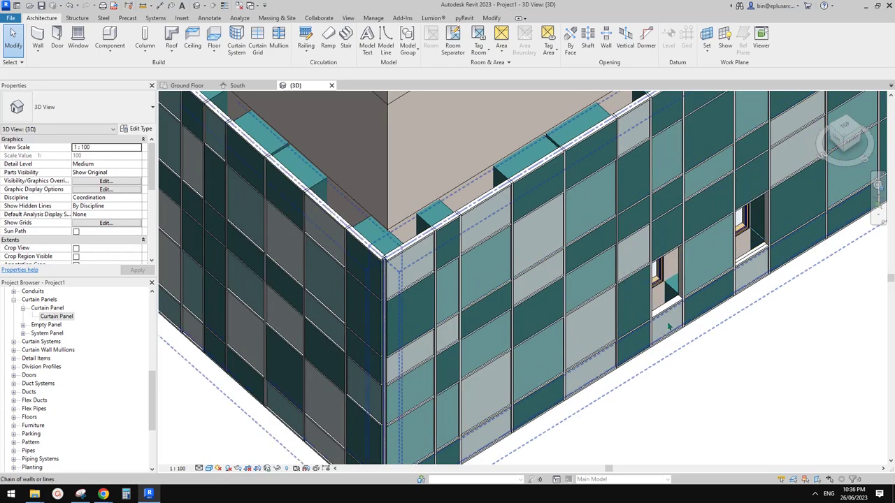
Step: Check the type properties of the B3 panel below the window opening and a B1 panel in the facade's top row
left_click(668, 326)
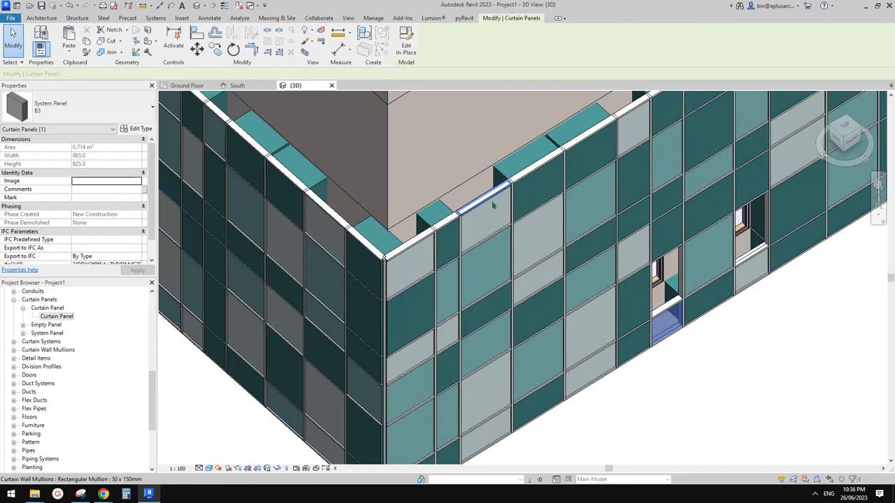
left_click(140, 128)
key("Escape")
key("Escape")
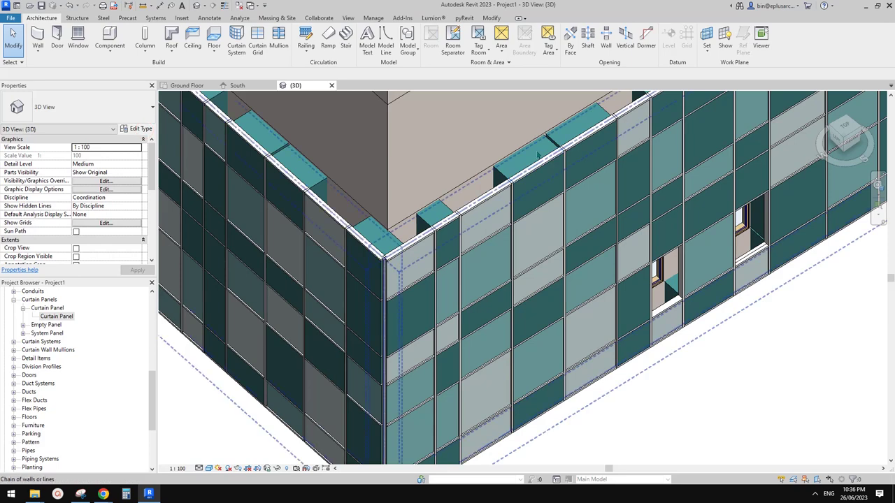
left_click(537, 155)
left_click(140, 129)
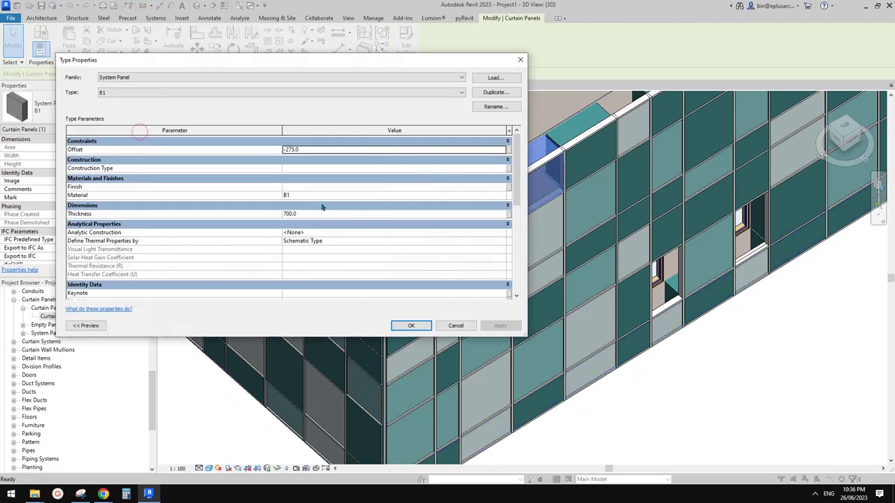
key("Escape")
key("Escape")
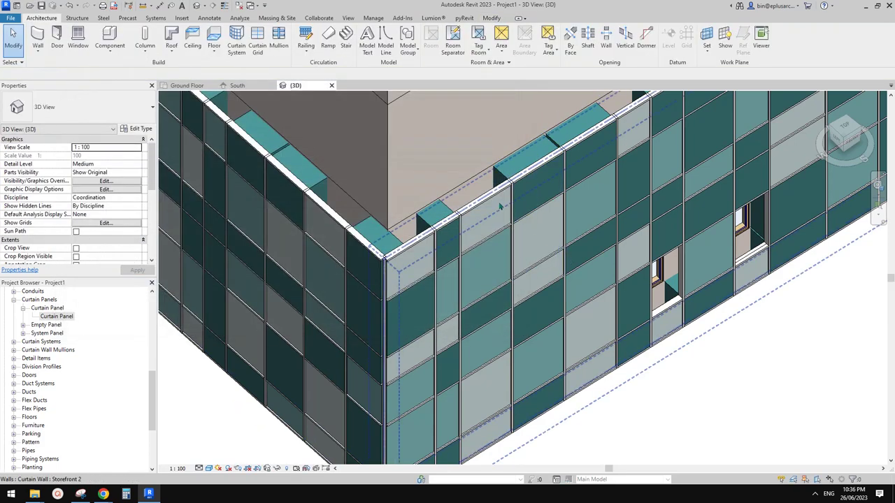
Step: Set the B3 system panel type to a Thickness of 700 and an Offset of -275, matching type B1
left_click(666, 327)
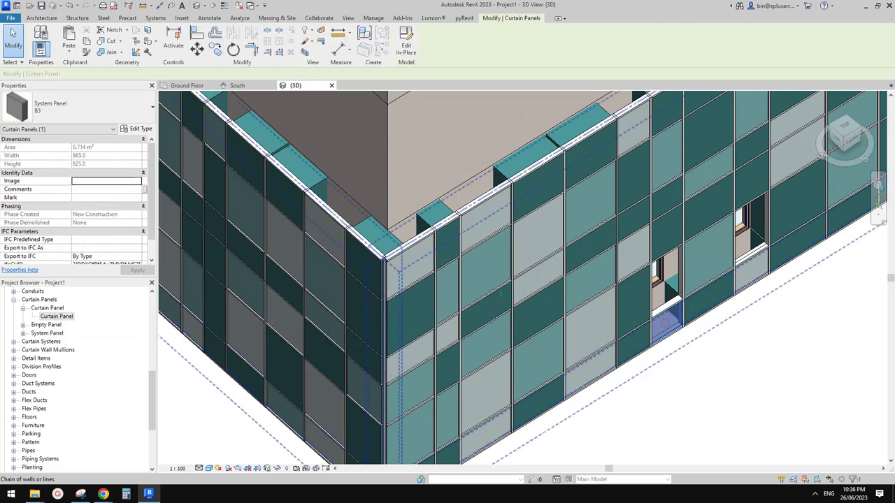
left_click(140, 129)
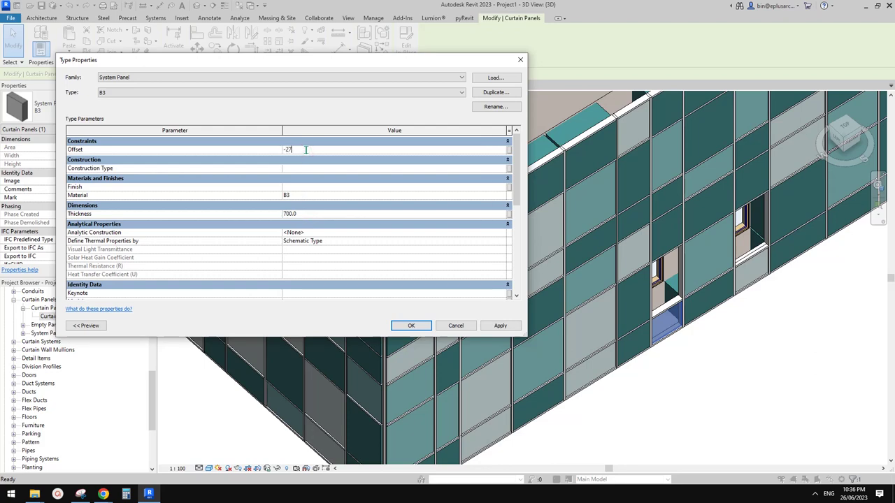
left_click(409, 326)
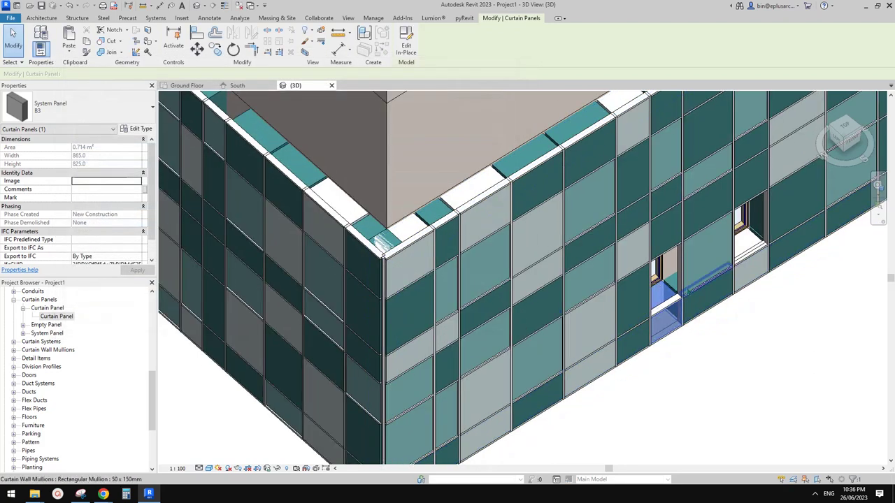
key("Escape")
Step: Give the B2 system panel type a Thickness of 700 and the same negative Offset as type B1
middle_click_drag(703, 272, 685, 271)
left_click(685, 271)
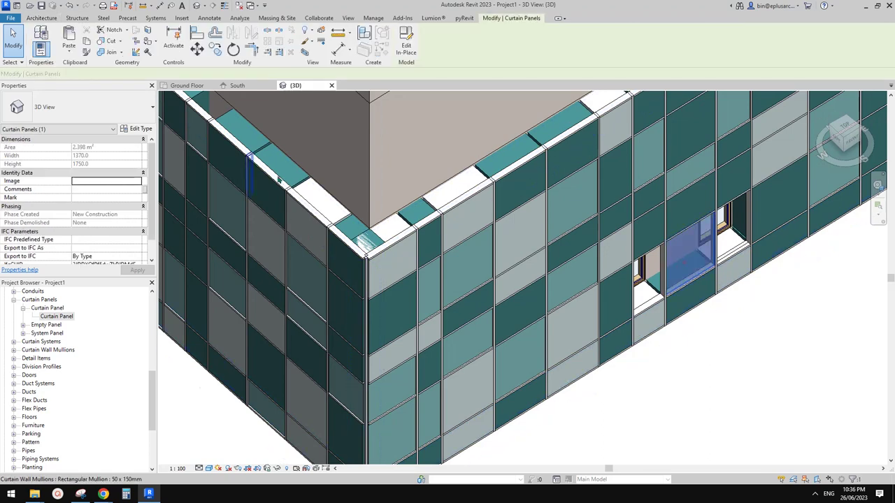
left_click(136, 128)
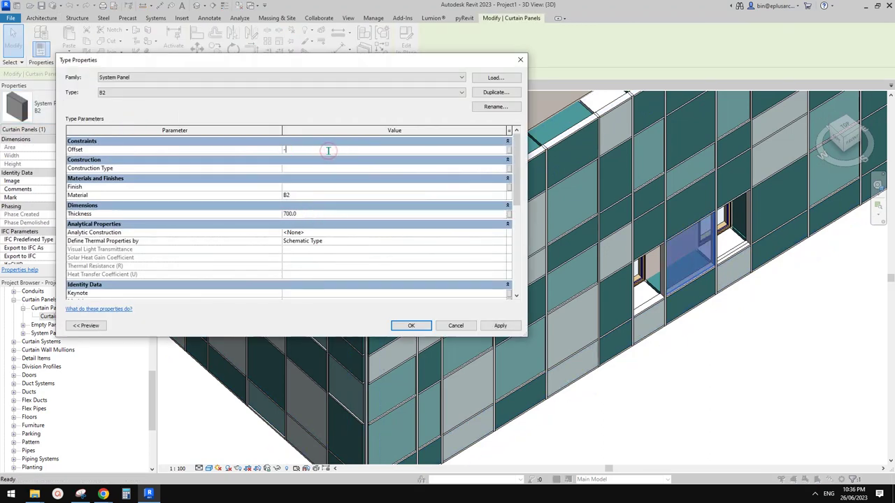
left_click(415, 327)
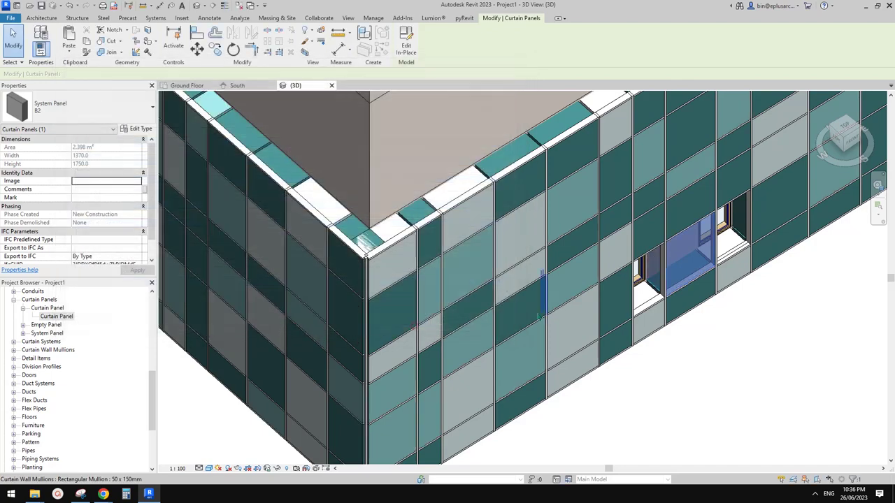
key("Escape")
Step: Examine the thickened panels along the top edge, the corner and the window openings of both curtain walls
mouse_move(590, 294)
middle_mouse_down("shift")
mouse_move(653, 240)
mouse_move(562, 258)
mouse_move(579, 237)
mouse_move(561, 250)
mouse_move(561, 258)
mouse_move(605, 264)
mouse_move(556, 271)
mouse_move(587, 295)
middle_mouse_up("shift")
scroll(572, 255, "up", 1)
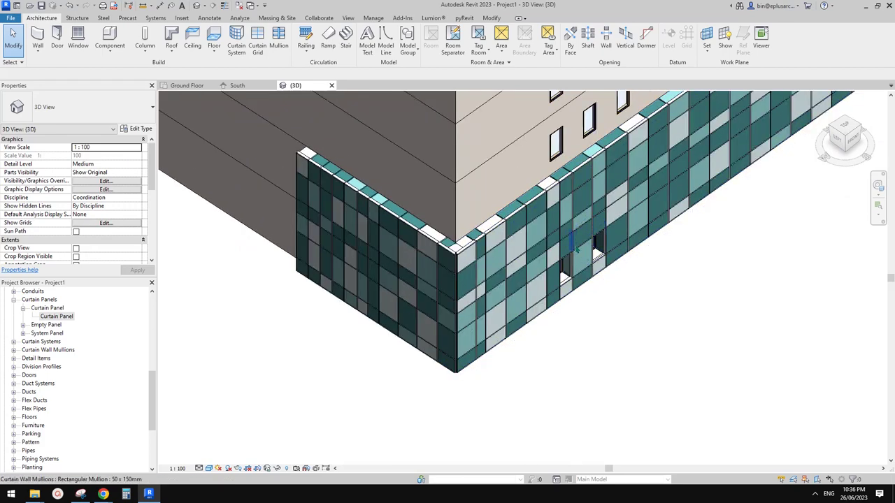
middle_click_drag(575, 248, 581, 210, "shift")
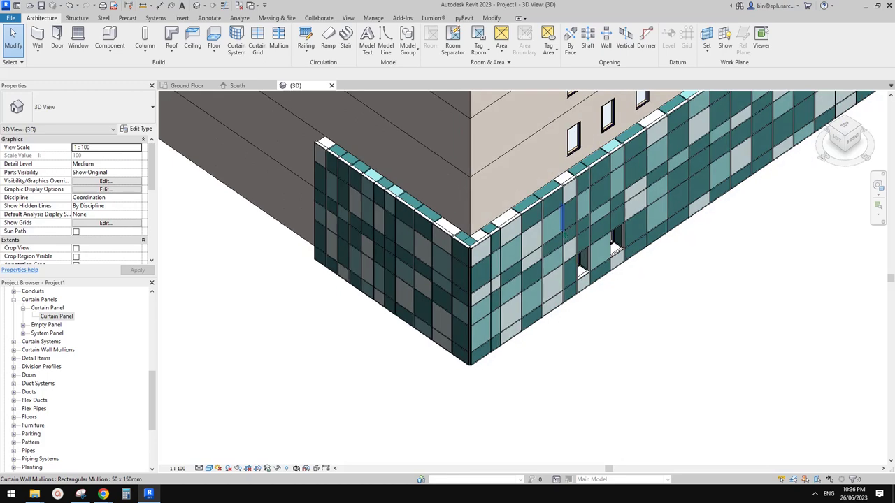
left_click(561, 233)
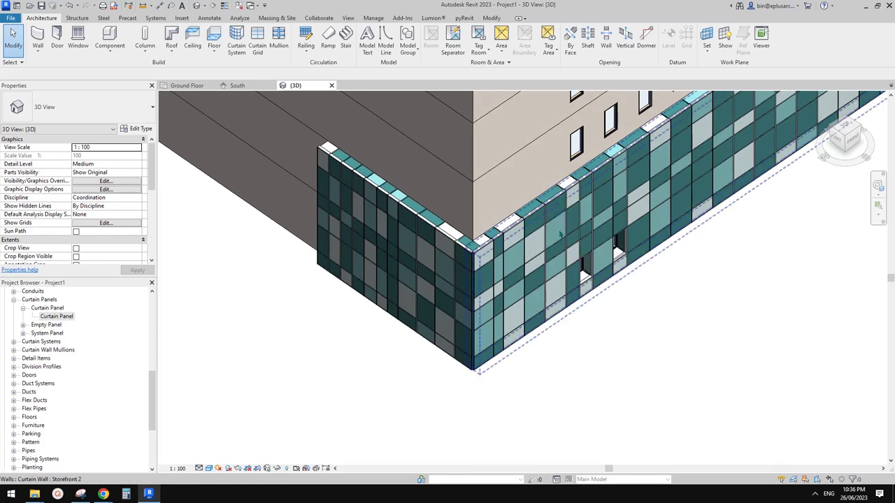
left_click(561, 232)
scroll(543, 227, "down", 1)
key("Escape")
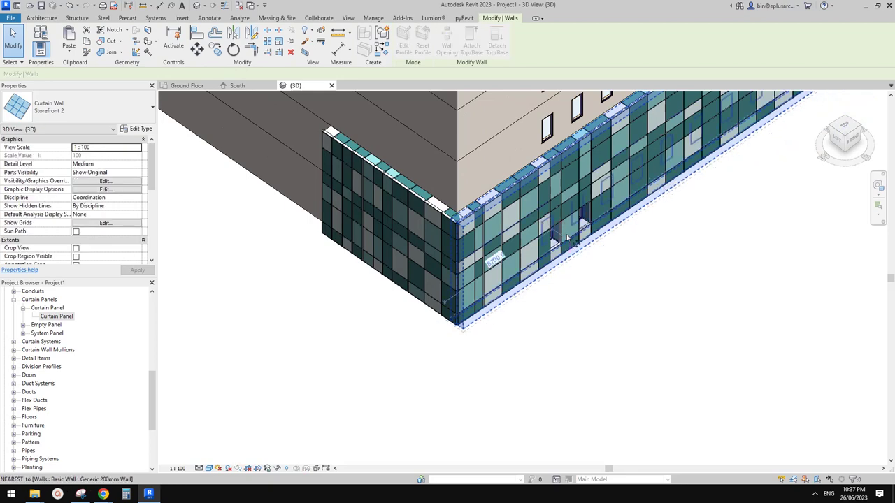
scroll(550, 203, "up", 1)
scroll(550, 203, "up", 1)
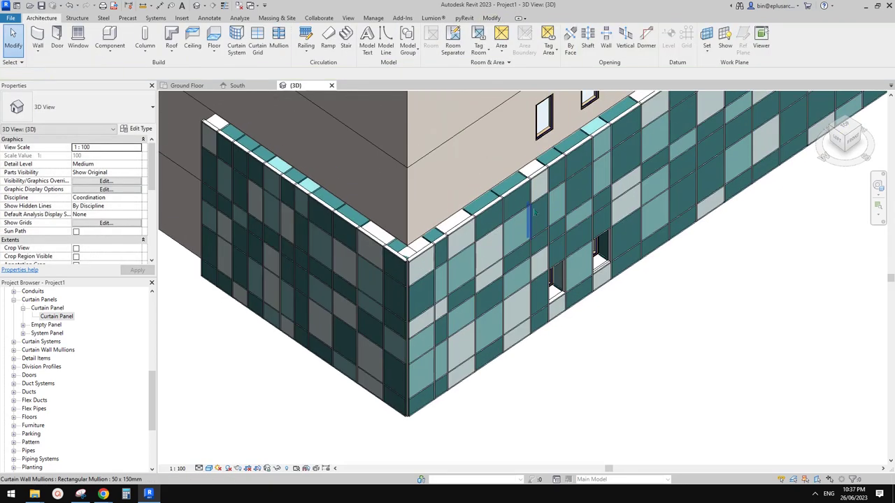
scroll(531, 209, "up", 1)
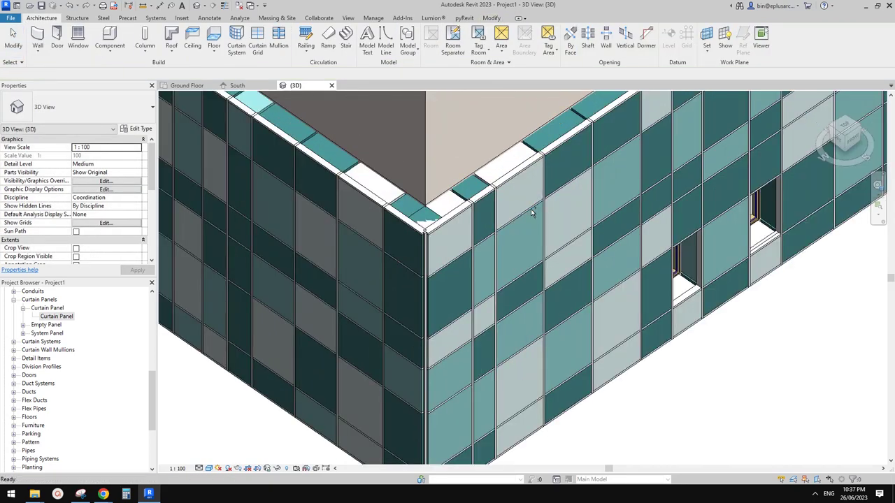
middle_click_drag(520, 213, 539, 214)
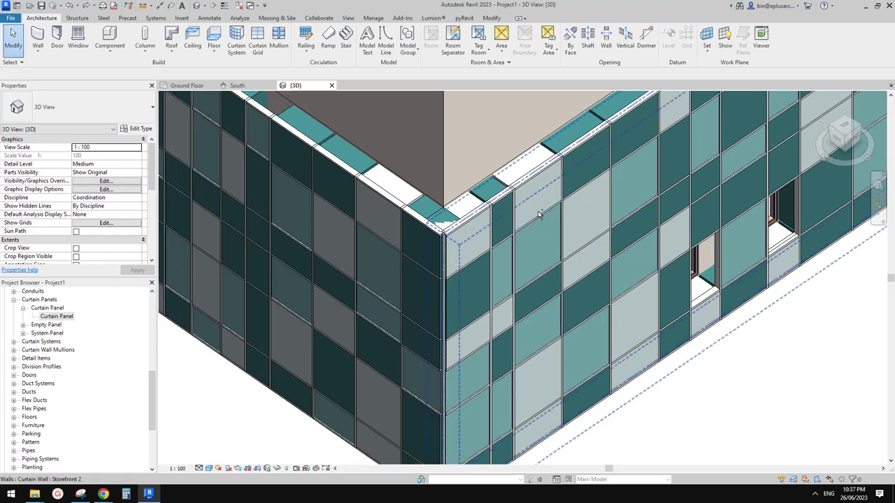
Step: Set the B1 system panel type to a Thickness of 25 and an Offset of 0
middle_click_drag(559, 176, 516, 215)
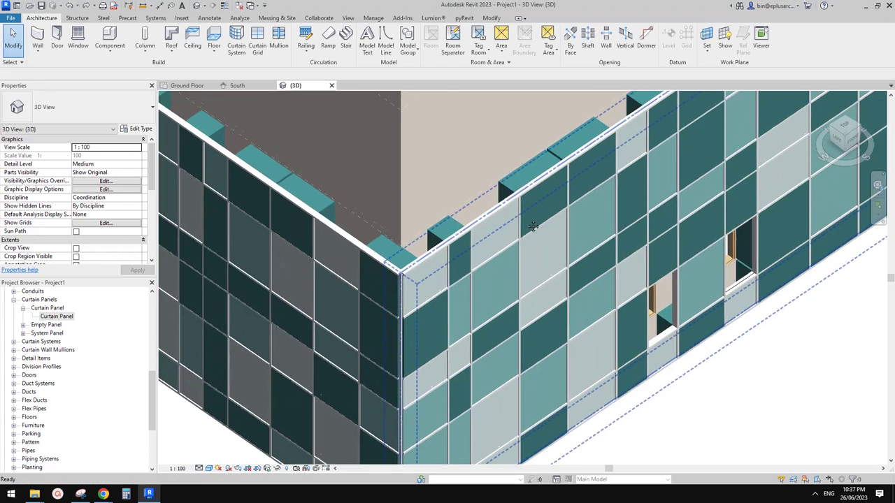
key("Tab")
key("Tab")
left_click(522, 193)
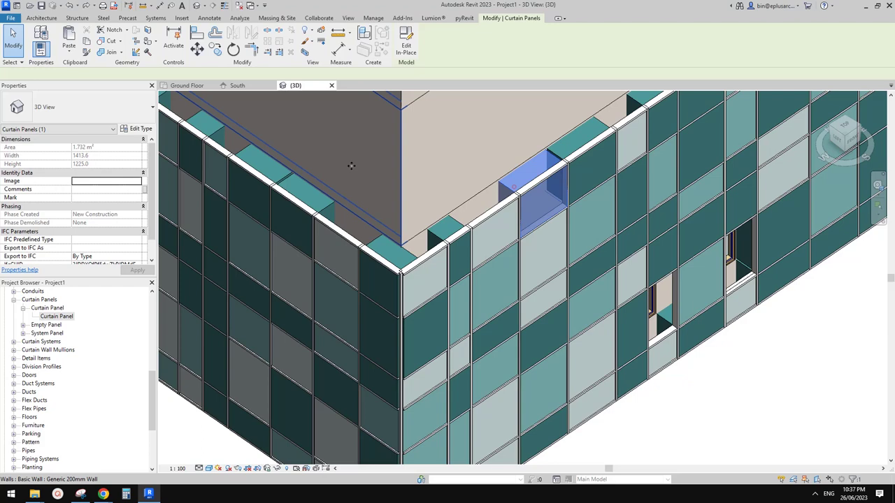
left_click(137, 129)
left_click(326, 215)
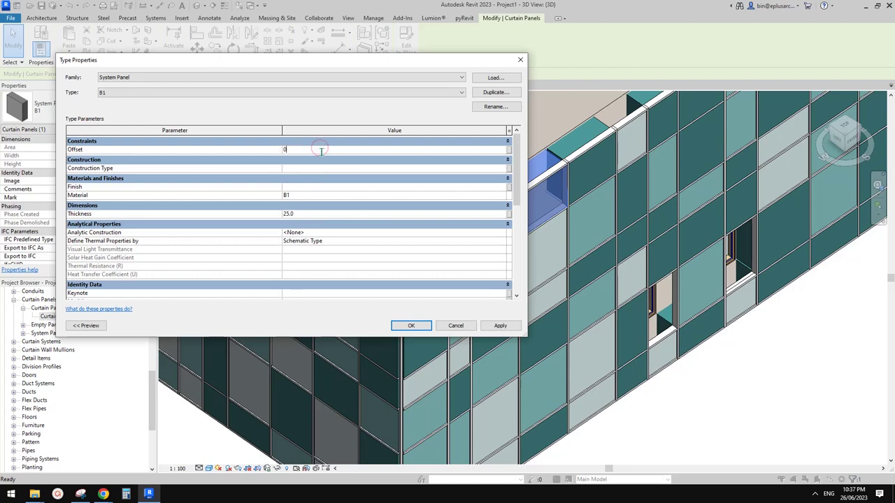
left_click(411, 325)
scroll(632, 252, "up", 3)
key("Escape")
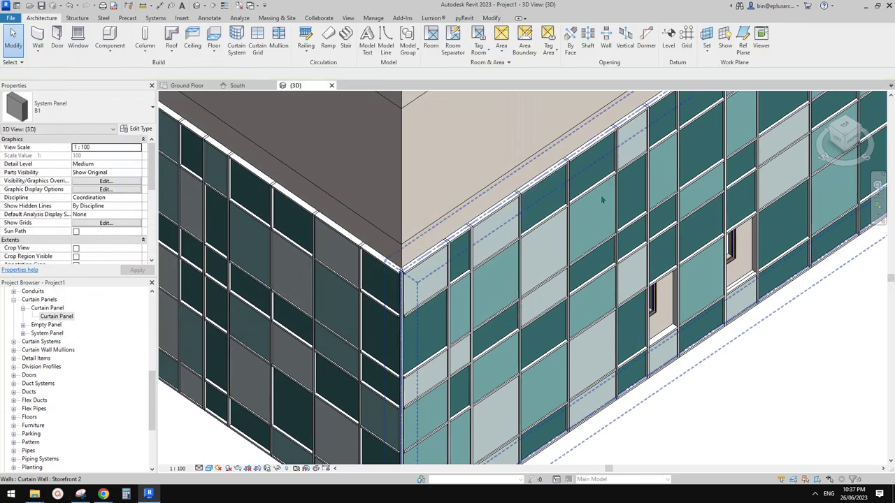
Step: Examine the thin panels and the open sides around the window openings, selecting the Storefront 2 wall for reference
middle_click_drag(633, 252, 566, 225)
middle_click_drag(594, 300, 565, 292, "shift")
middle_click_drag(464, 264, 539, 296)
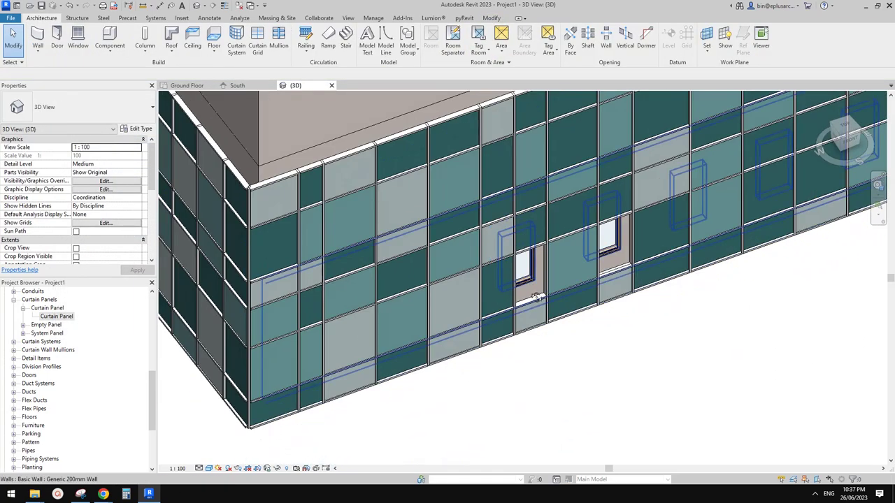
scroll(536, 266, "up", 2)
scroll(543, 262, "up", 2)
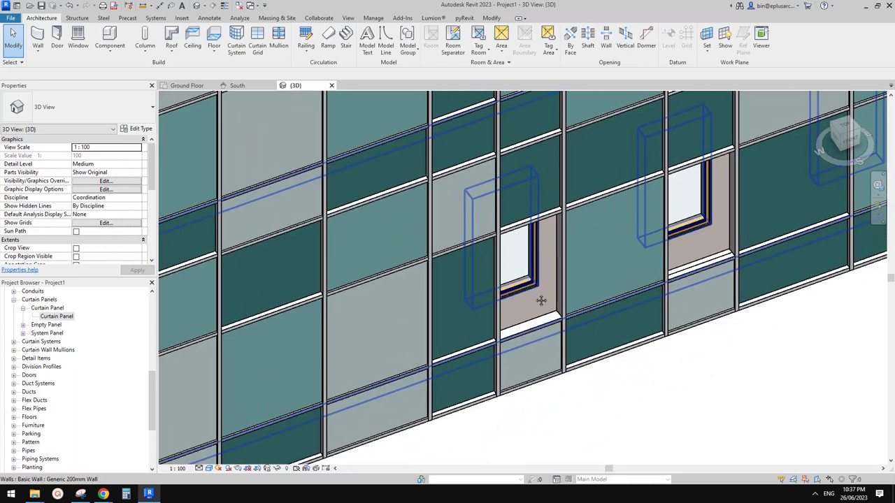
left_click(568, 291)
scroll(569, 294, "down", 3)
key("Escape")
scroll(563, 304, "up", 4)
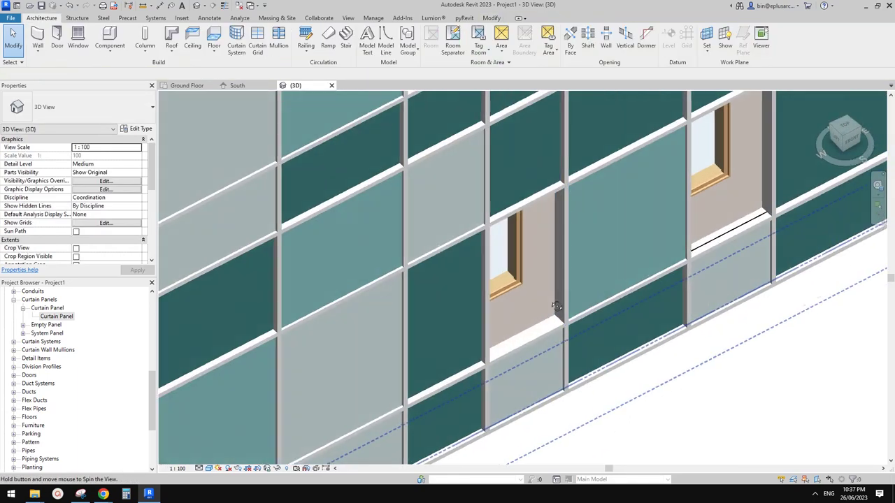
key("Tab")
left_click(562, 308)
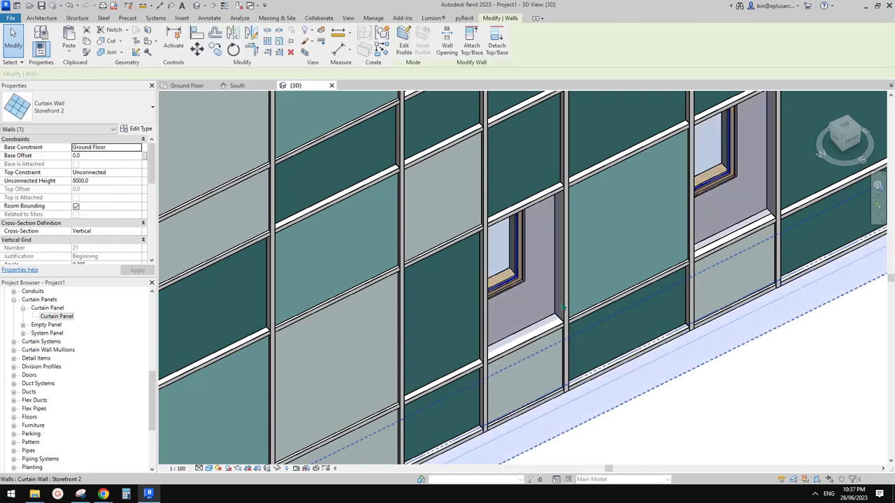
middle_click_drag(562, 306, 558, 307, "shift")
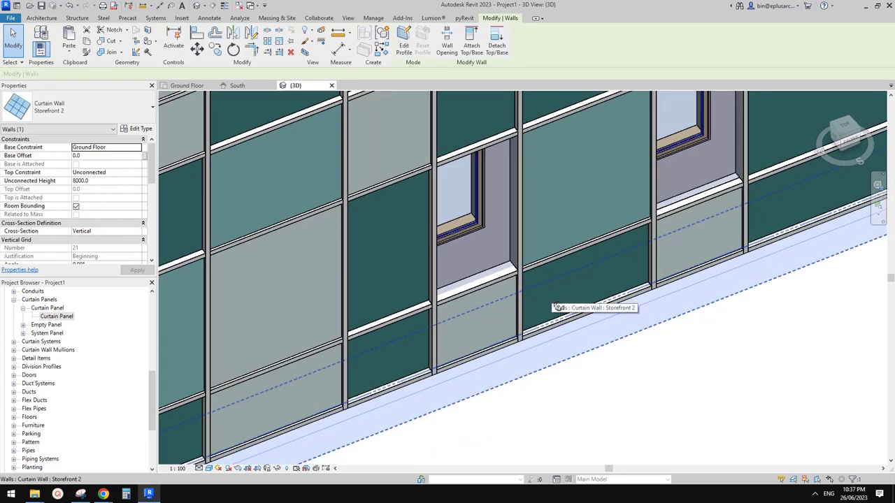
middle_click_drag(557, 308, 577, 320, "shift")
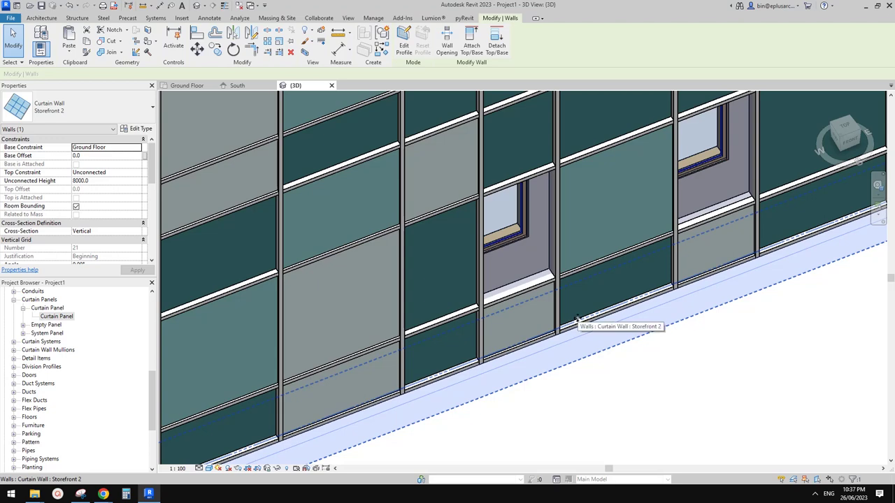
Step: Switch to the Youtube Video Ideas/Suggestion document in Chrome, check the reference facade picture, and return to Revit
mouse_move(103, 494)
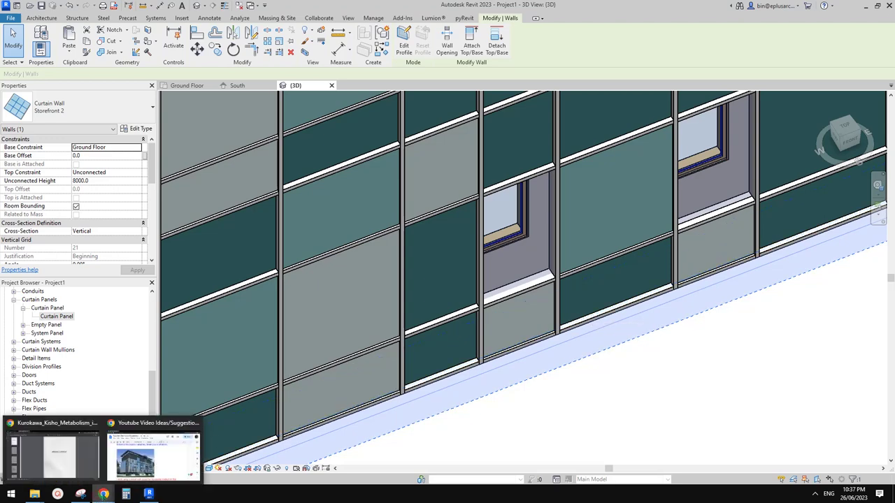
left_click(137, 457)
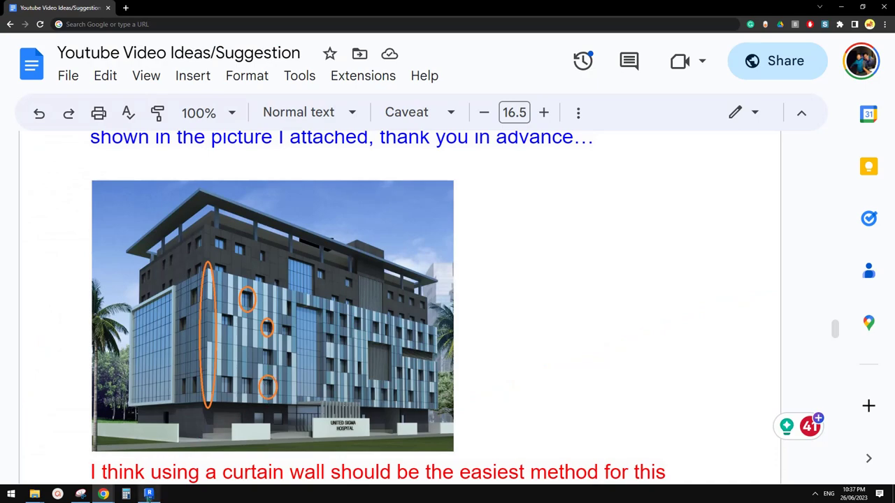
mouse_move(148, 497)
left_click(180, 466)
key("Escape")
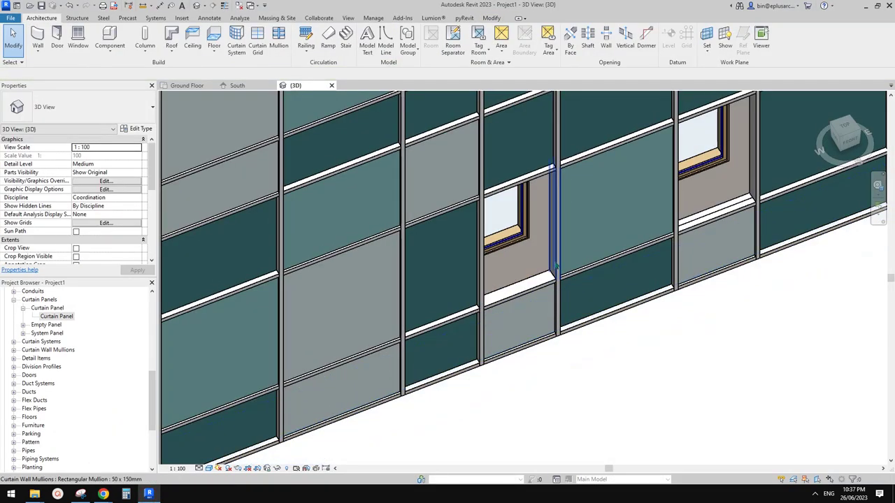
Step: Try drawing a Storefront 2 curtain wall about 480 mm long in front of the facade beside the window opening, and delete it
left_click(557, 276)
middle_click_drag(558, 272, 586, 280, "shift")
key("c")
key("s")
left_click(616, 353)
left_click(593, 325)
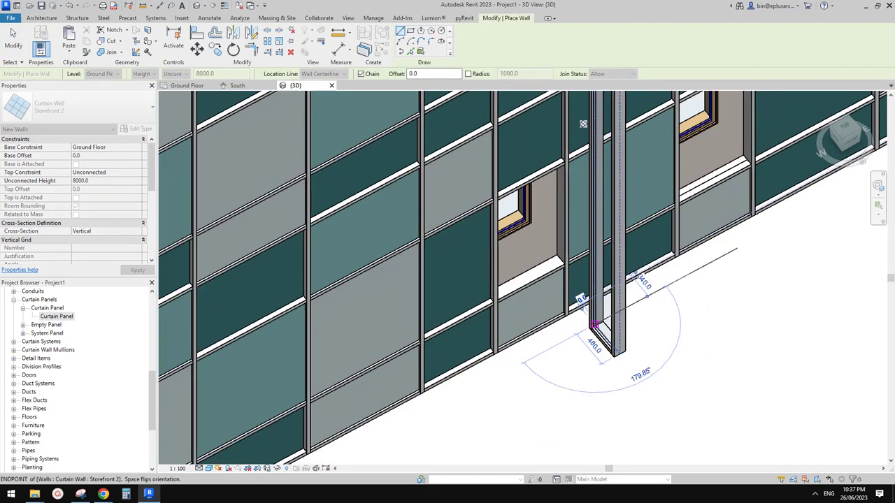
key("Escape")
key("Escape")
left_click(600, 331)
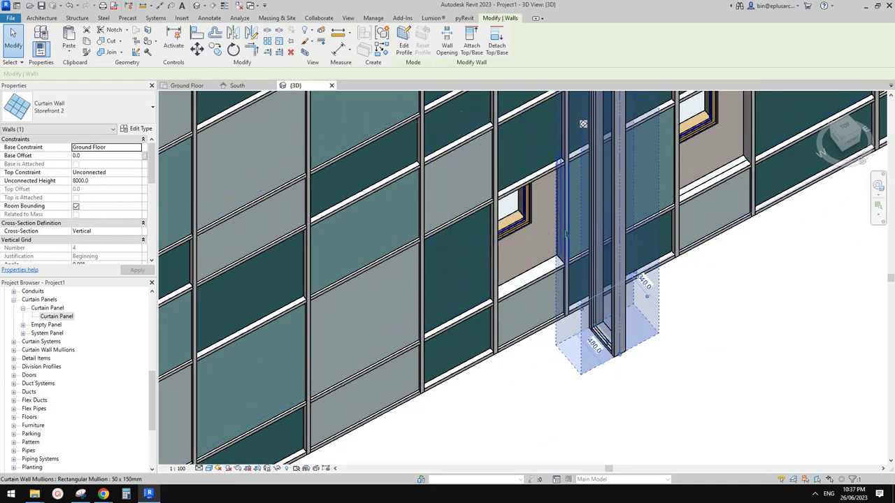
key("Delete")
Step: Examine the open sides of the window opening, selecting its sill mullion and checking the options for placing a component or modelling in place
middle_click_drag(566, 235, 579, 274, "shift")
left_click(540, 250)
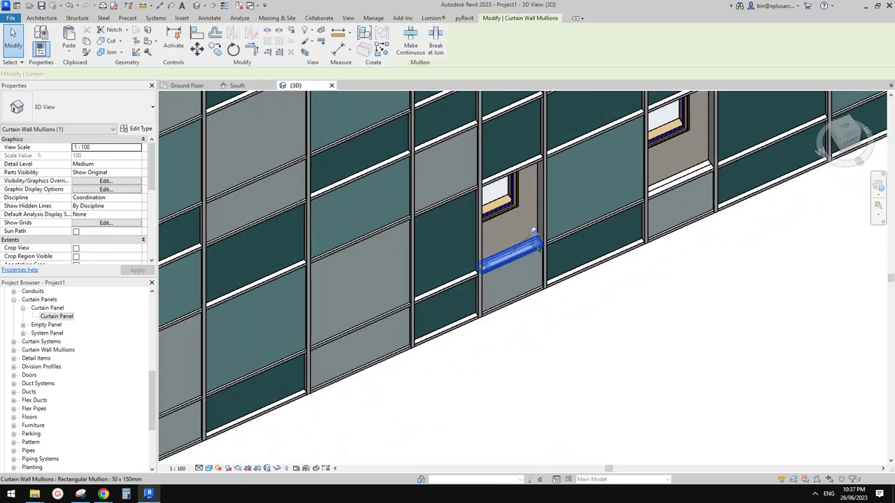
middle_click_drag(540, 250, 625, 239)
key("Escape")
scroll(627, 246, "up", 1)
middle_click_drag(592, 266, 613, 257, "shift")
scroll(613, 257, "up", 1)
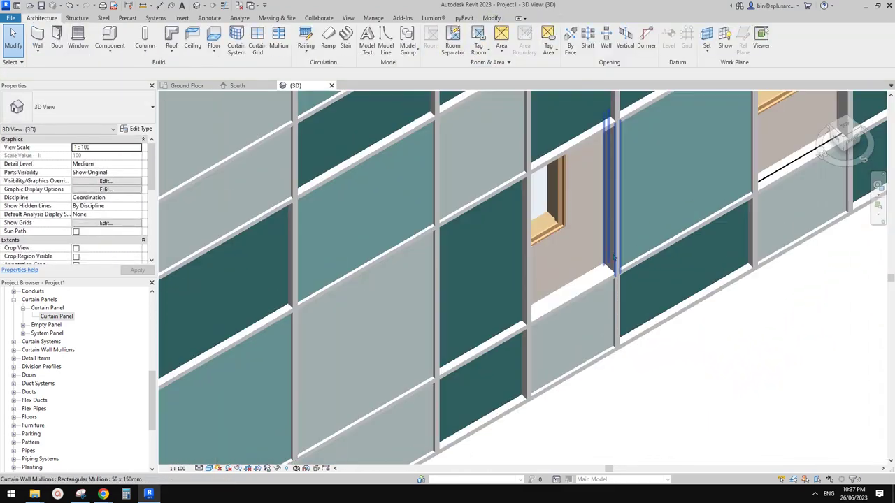
left_click(110, 46)
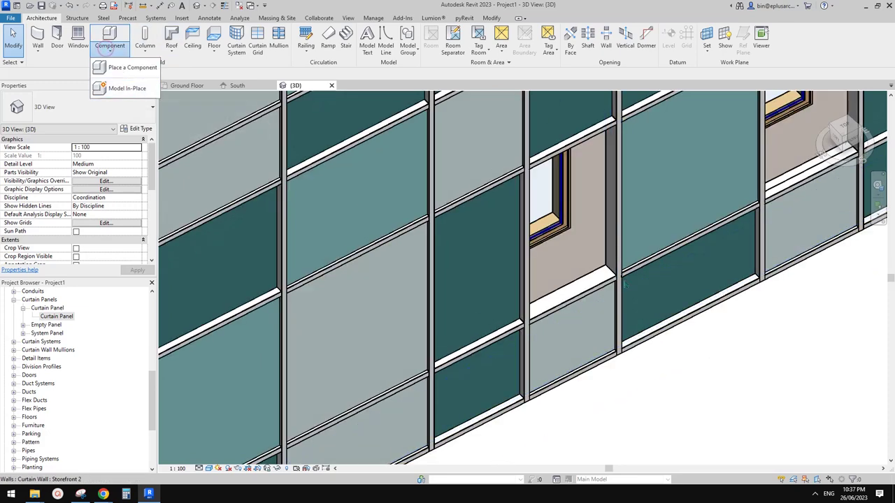
left_click(627, 240)
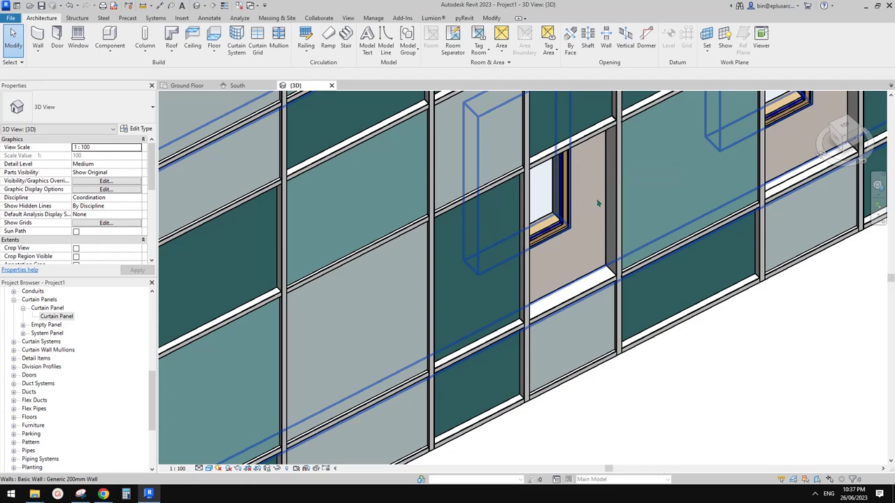
Step: Examine the arrayed window group behind the curtain wall opening and inspect both facade sides around the building corner
mouse_move(596, 199)
middle_mouse_down("shift")
mouse_move(599, 214)
mouse_move(446, 208)
mouse_move(613, 199)
mouse_move(604, 228)
mouse_move(585, 193)
middle_mouse_up("shift")
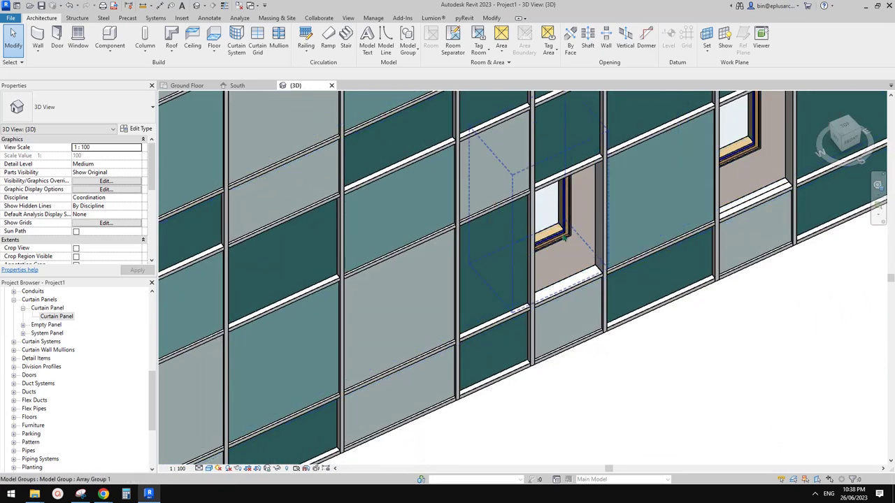
left_click(564, 237)
middle_click_drag(563, 238, 617, 246, "shift")
key("Escape")
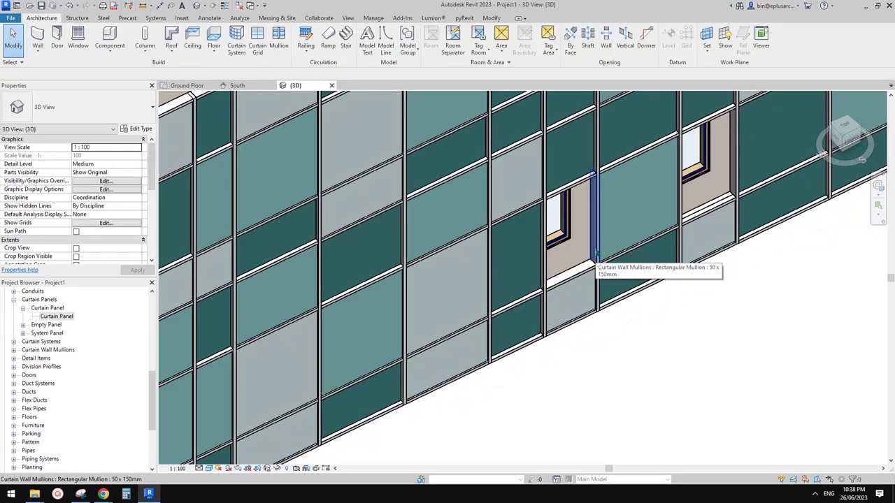
left_click(560, 244)
scroll(567, 220, "up", 1)
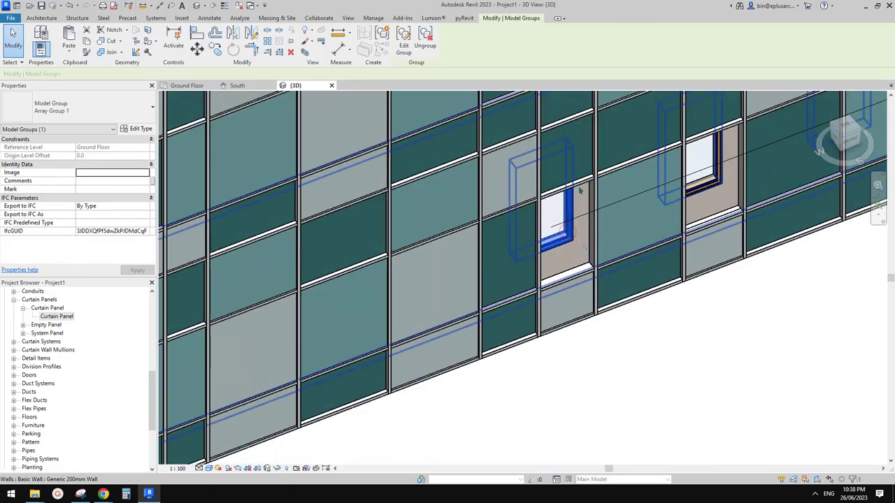
middle_click_drag(579, 190, 732, 257, "shift")
scroll(723, 224, "down", 2)
left_click(733, 271)
scroll(733, 271, "down", 1)
scroll(706, 277, "down", 1)
scroll(708, 278, "up", 1)
scroll(408, 281, "down", 2)
middle_click_drag(411, 281, 481, 231, "shift")
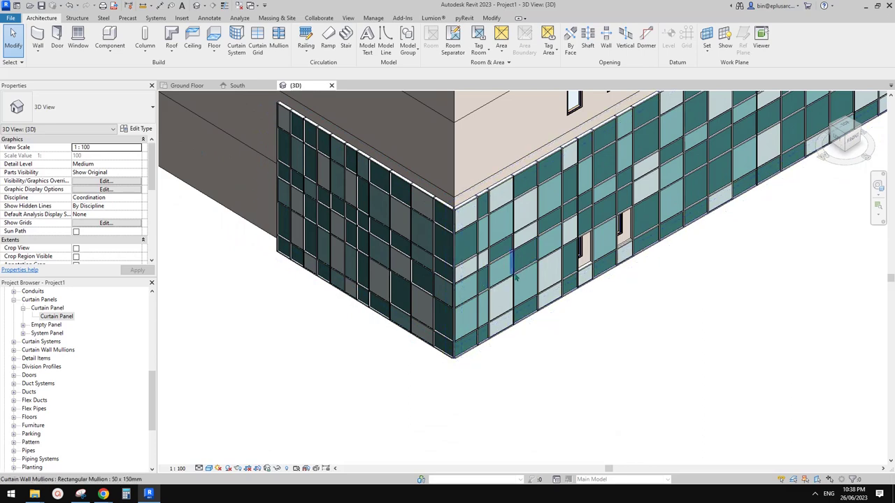
middle_click_drag(515, 265, 511, 272)
Step: Switch to the Youtube Video Ideas/Suggestion document in Chrome and review the hospital facade and brown panelled building pictures with their notes
left_click(102, 494)
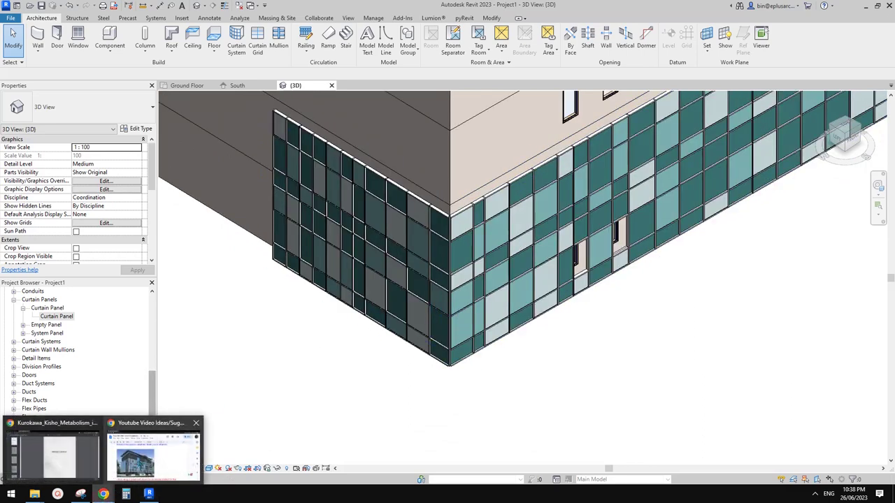
left_click(140, 465)
scroll(296, 284, "down", 10)
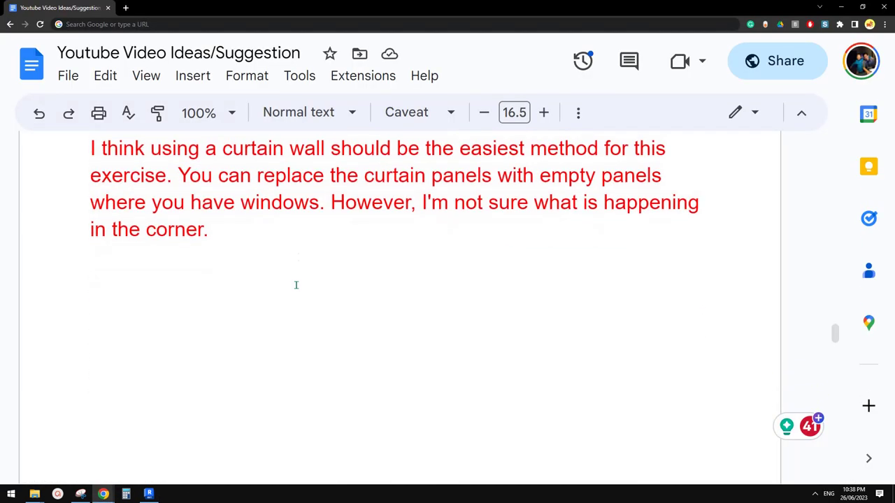
scroll(296, 284, "down", 2)
scroll(297, 284, "up", 3)
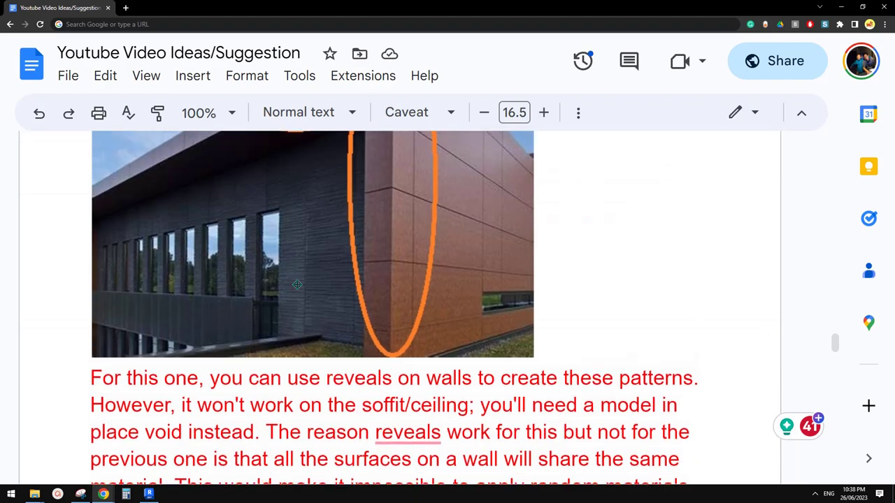
scroll(297, 285, "up", 2)
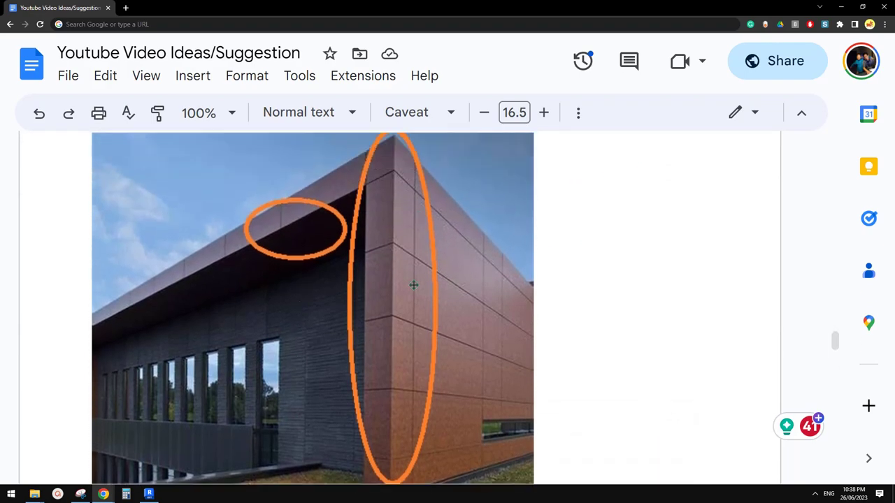
scroll(406, 271, "up", 10)
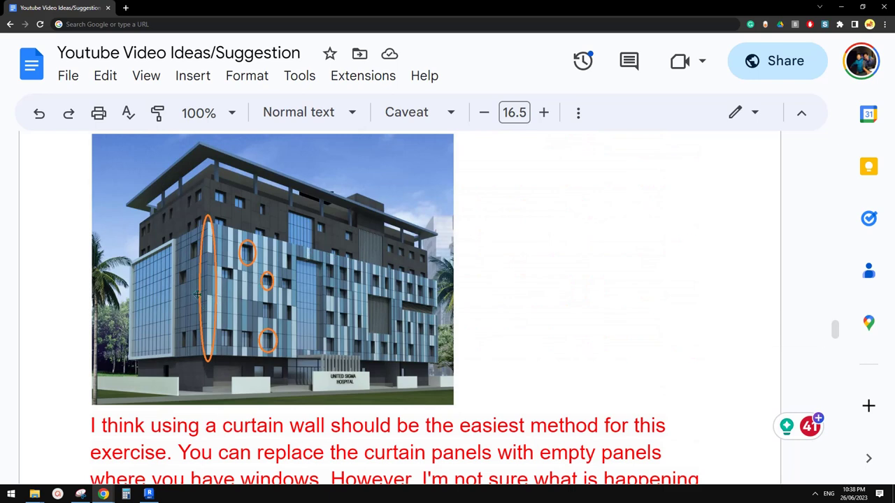
scroll(261, 316, "down", 10)
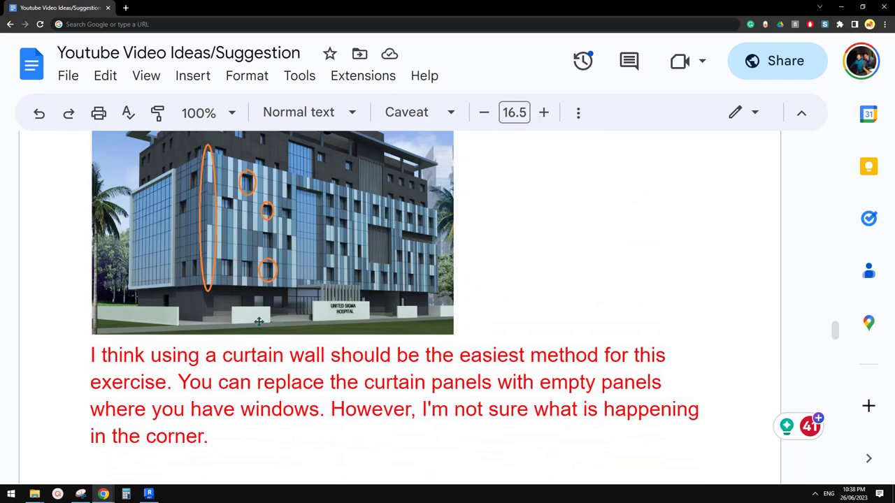
scroll(268, 321, "down", 2)
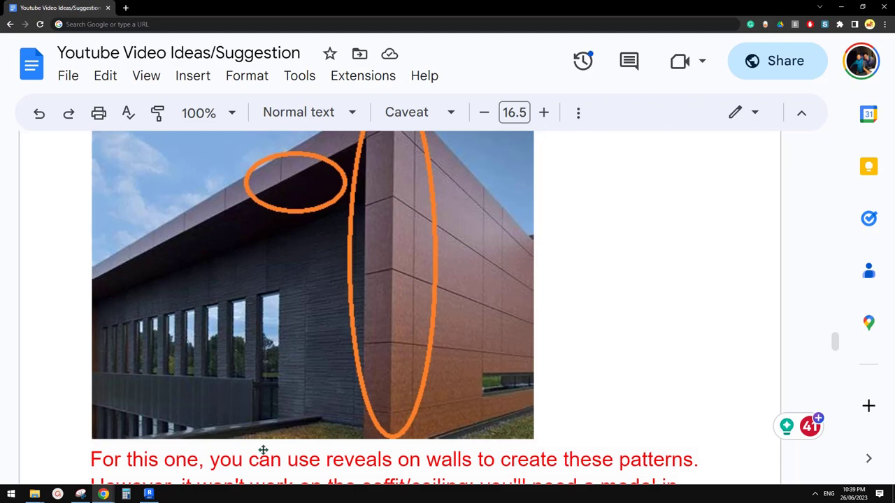
Step: Return to Revit to view the whole building, recheck the panelled building picture in Chrome, and switch back to Revit
left_click(151, 493)
scroll(467, 282, "down", 5)
scroll(470, 282, "down", 2)
middle_click_drag(516, 297, 455, 292)
middle_click_drag(567, 268, 482, 315)
scroll(482, 315, "up", 1)
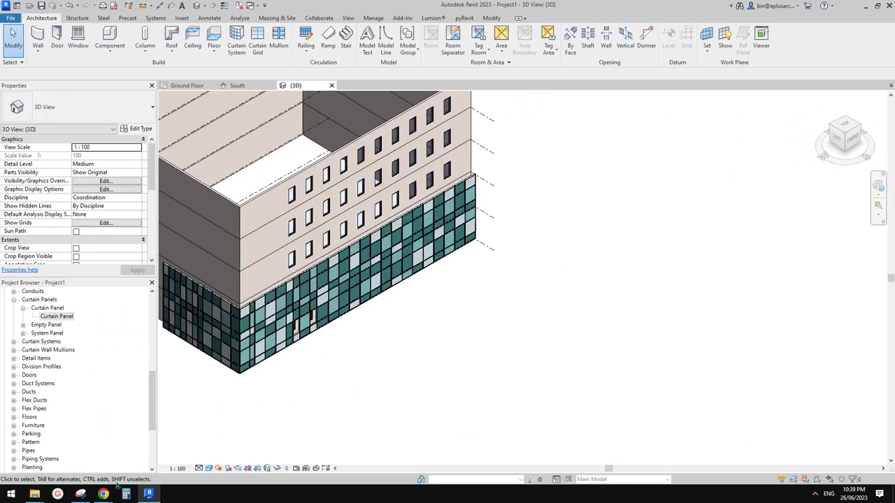
left_click(105, 493)
left_click(154, 454)
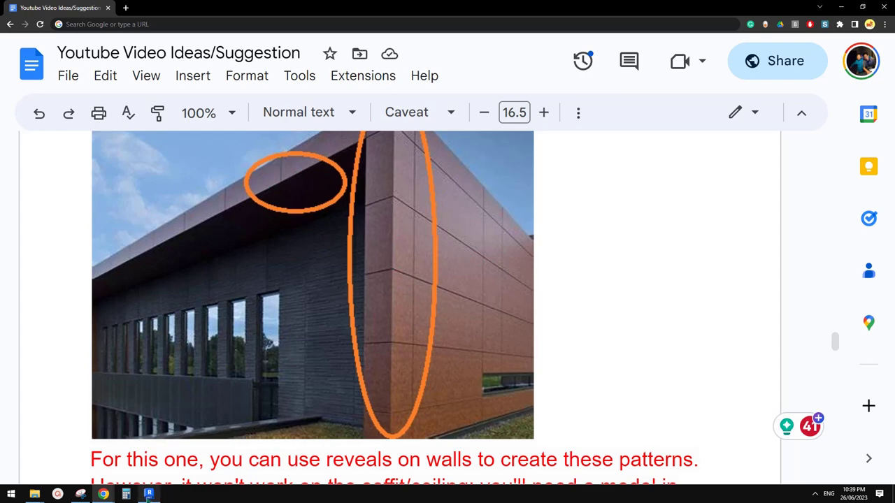
mouse_move(149, 495)
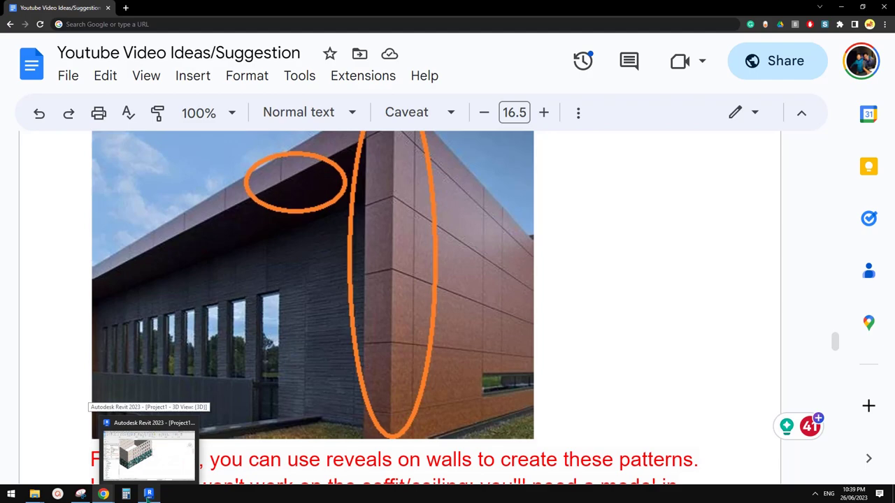
left_click(148, 497)
Step: Draw a closed rectangle of Generic 300mm Wall, 8000 high from the Ground Floor, in the empty area in front of the facade
scroll(499, 345, "down", 1)
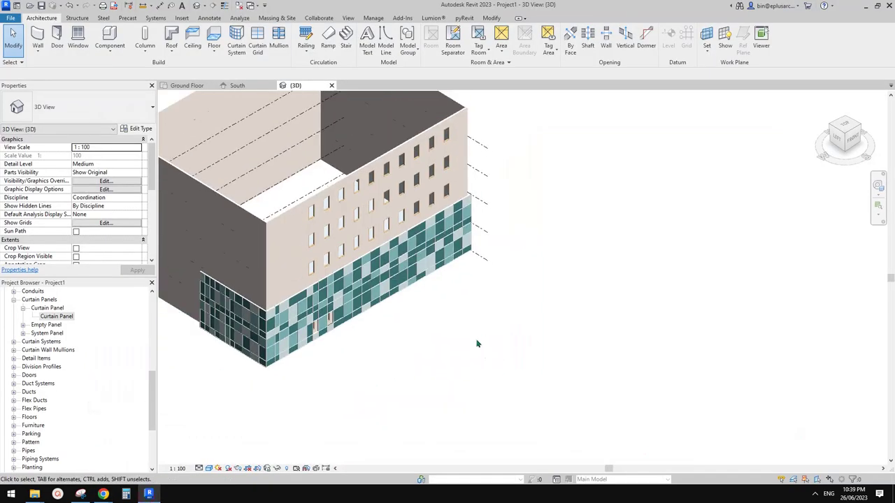
middle_click_drag(490, 357, 496, 331)
key("w")
key("a")
key("w")
key("a")
left_click(105, 108)
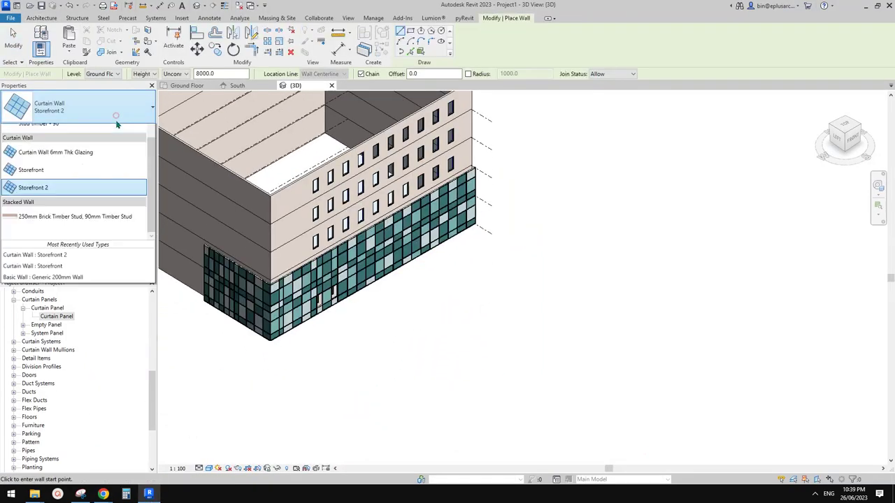
scroll(66, 230, "up", 3)
scroll(66, 229, "up", 1)
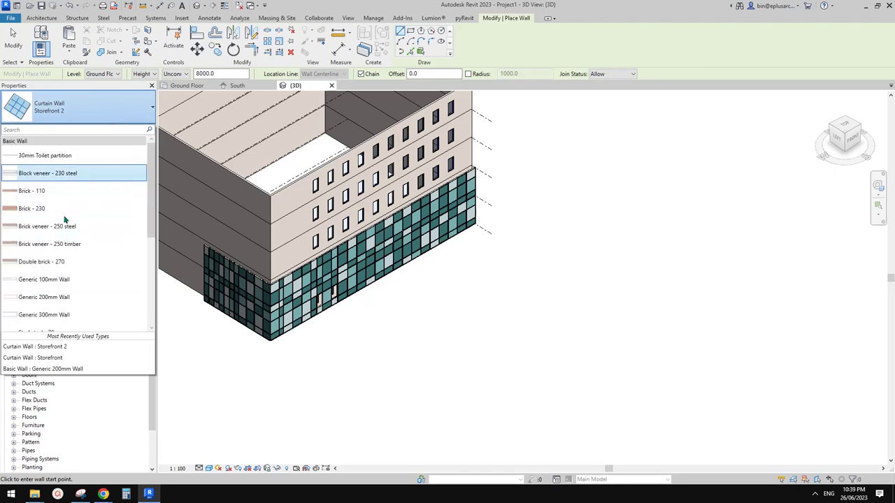
left_click(68, 315)
scroll(402, 336, "up", 4)
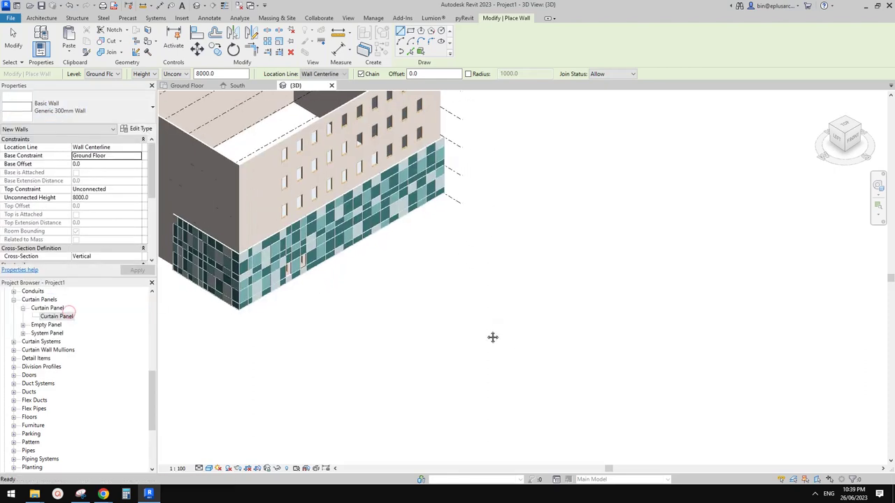
left_click(420, 308)
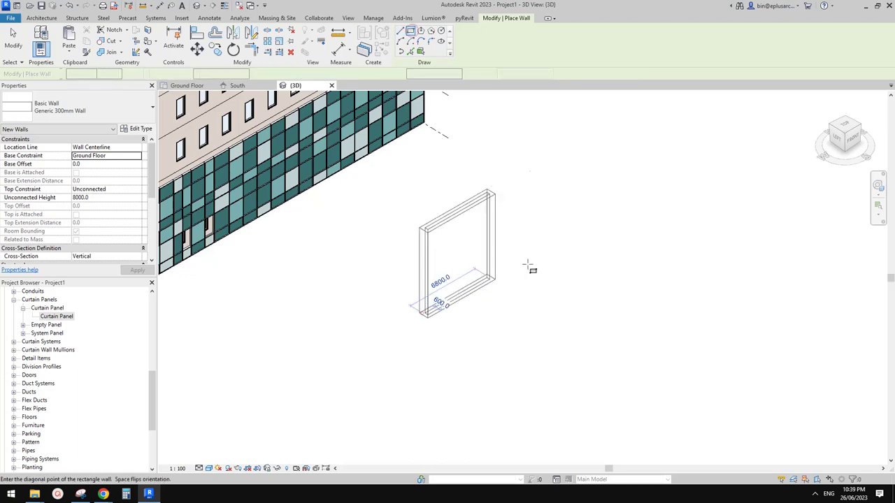
left_click(619, 299)
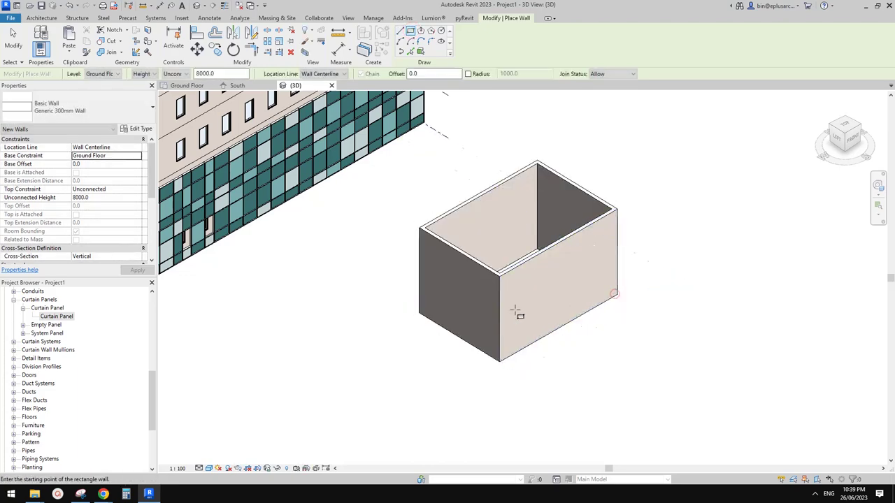
key("Escape")
key("Escape")
Step: Check the wall pattern in the panelled building picture in Chrome and return to Revit
scroll(613, 294, "up", 2)
mouse_move(103, 494)
left_click(153, 451)
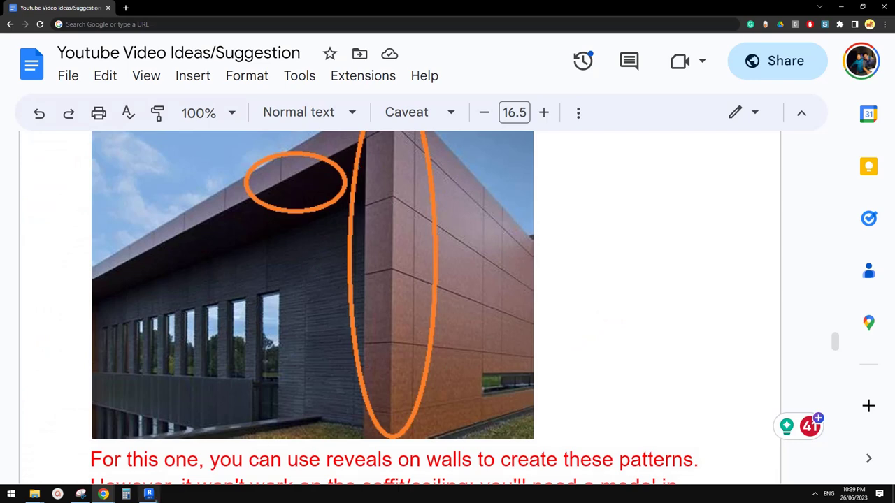
left_click(149, 496)
Step: Set the Unconnected Height of all four walls in the new rectangle to 4000
scroll(549, 303, "up", 1)
key("Tab")
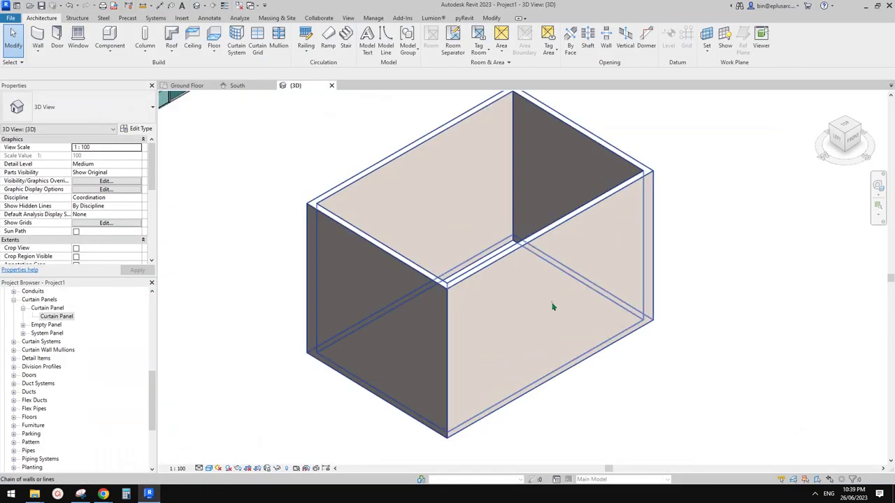
left_click(552, 302)
left_click(122, 200)
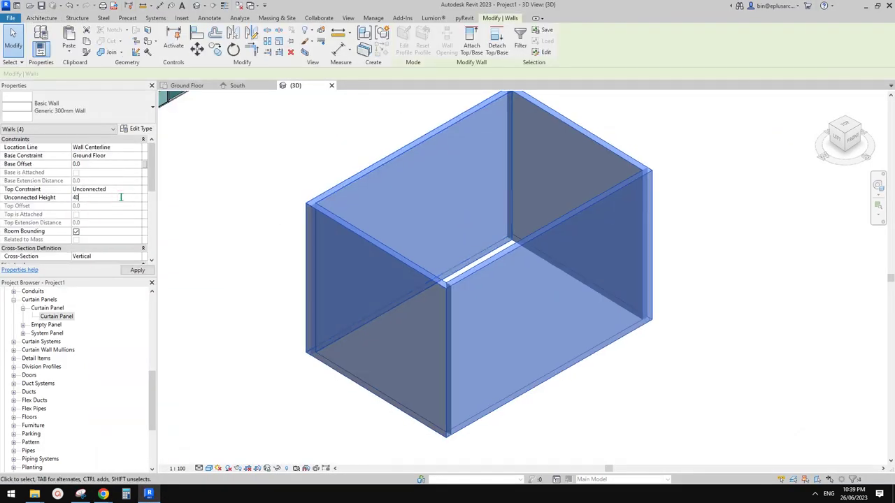
type("4000")
key("Return")
key("Escape")
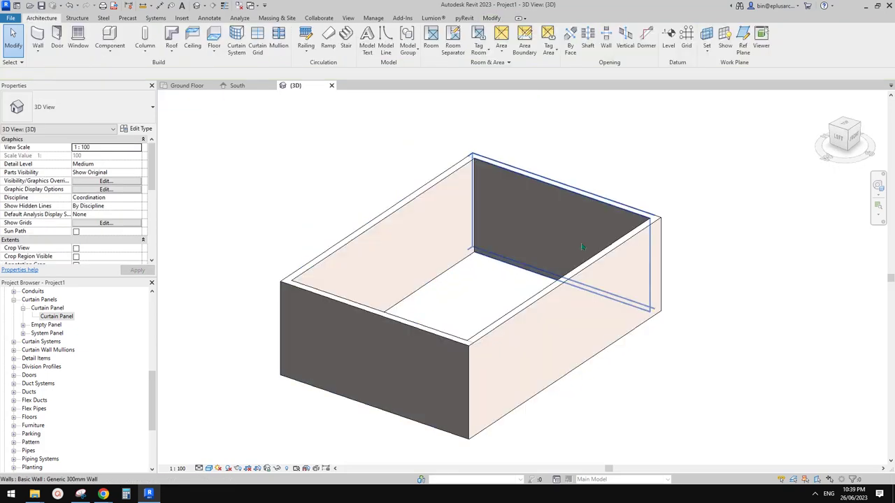
Step: Move walls of the rectangle inward to shrink the enclosure to about 7700 by 5800 mm
left_click(497, 290)
left_click_drag(497, 290, 497, 291)
left_click_drag(487, 379, 429, 361)
scroll(417, 376, "up", 2)
middle_click_drag(425, 342, 526, 307)
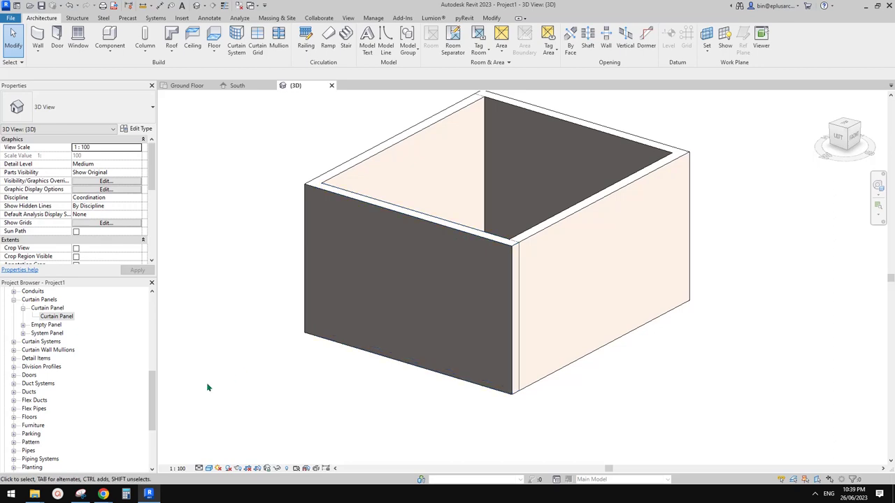
Step: Compare the wall rectangle's outer corner with the circled corner in the Chrome reference picture, ending back in Revit
mouse_move(104, 494)
left_click(151, 454)
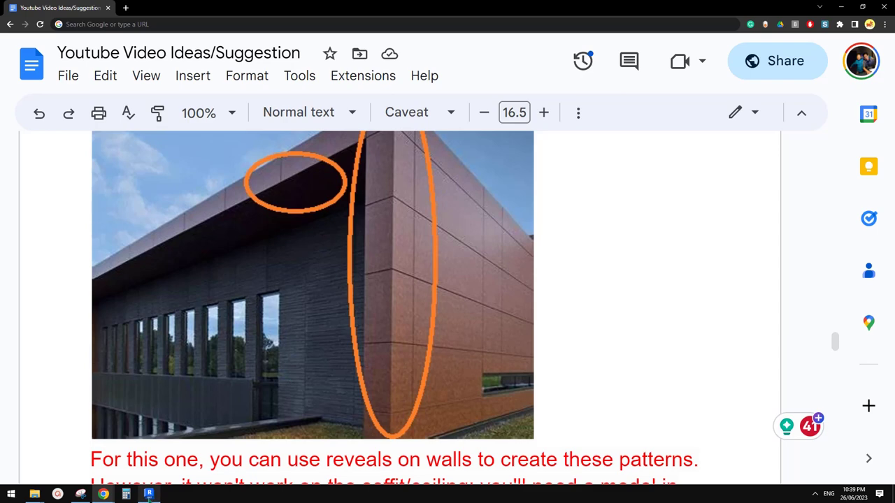
left_click(148, 494)
middle_click_drag(552, 366, 480, 326, "shift")
mouse_move(104, 494)
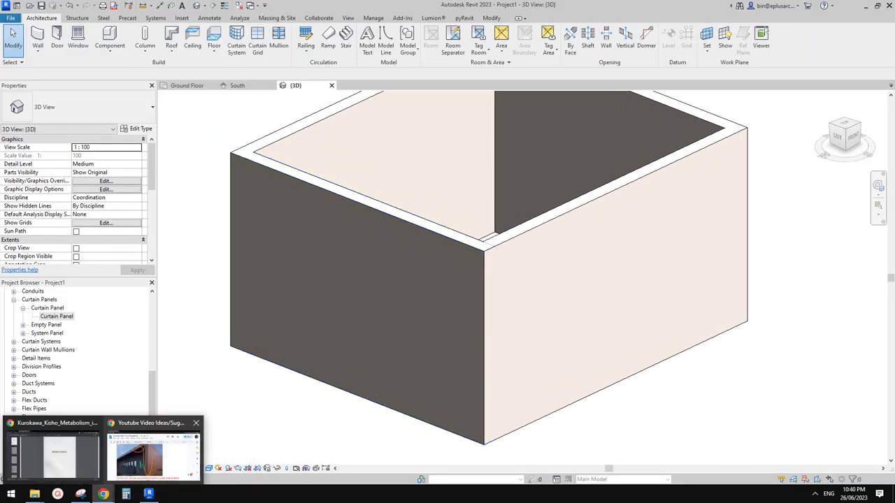
left_click(141, 461)
left_click(148, 495)
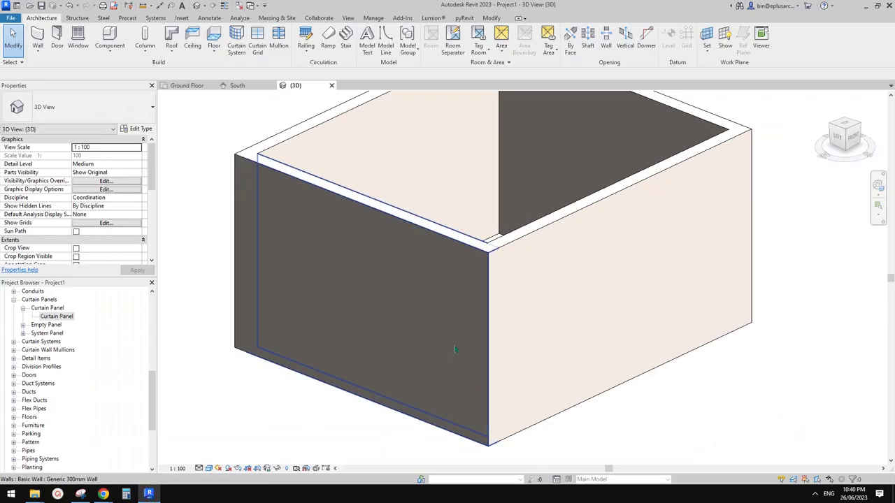
Step: Examine the rectangle's outer corner, inspect the Generic 300mm Wall structure layers and material from the long light-coloured wall, and leave the type settings unchanged
left_click(490, 363)
middle_click_drag(495, 359, 494, 409, "shift")
left_click_drag(487, 400, 475, 410)
middle_click_drag(491, 392, 405, 224, "shift")
left_click(532, 374)
left_click(569, 280)
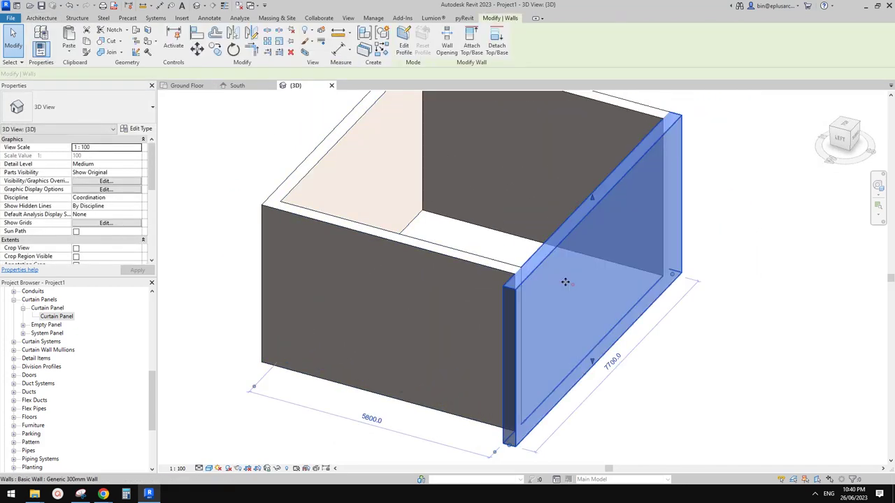
left_click(137, 128)
left_click(390, 151)
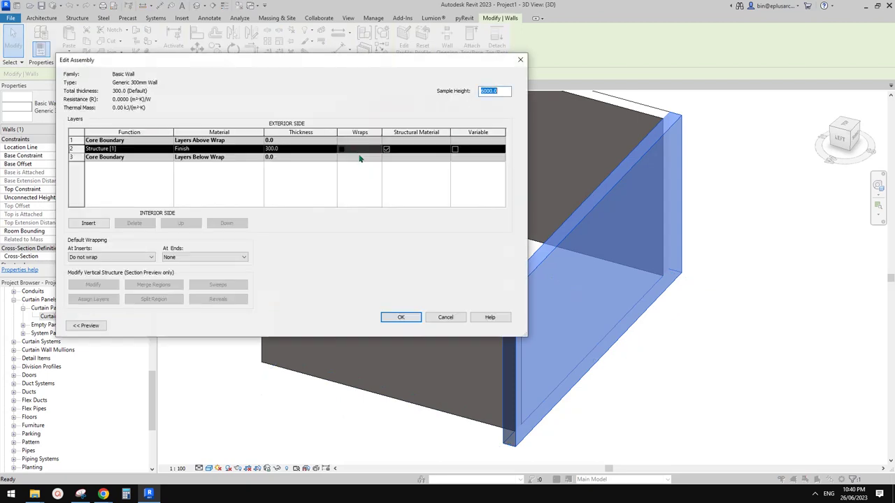
left_click(234, 149)
key("Escape")
key("Escape")
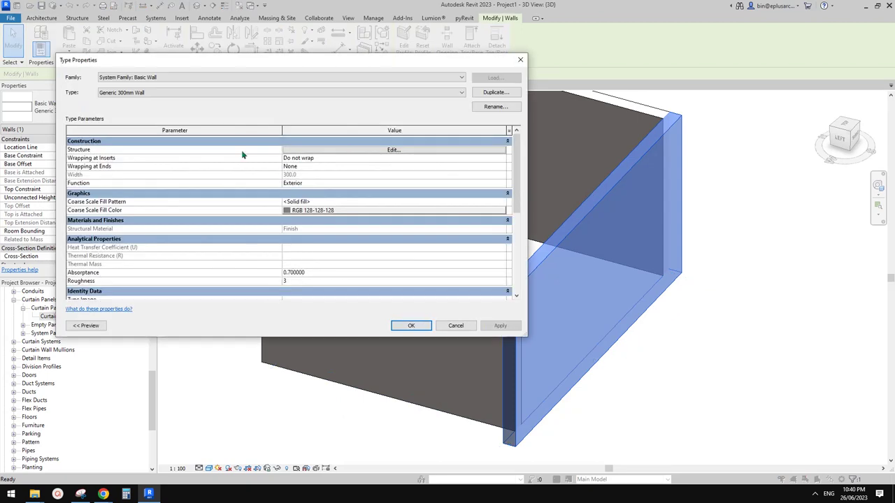
Step: Create a roof by footprint on Level 1, using the enclosure's four connected walls as its boundary lines
key("Escape")
key("Escape")
middle_click_drag(589, 276, 555, 265, "shift")
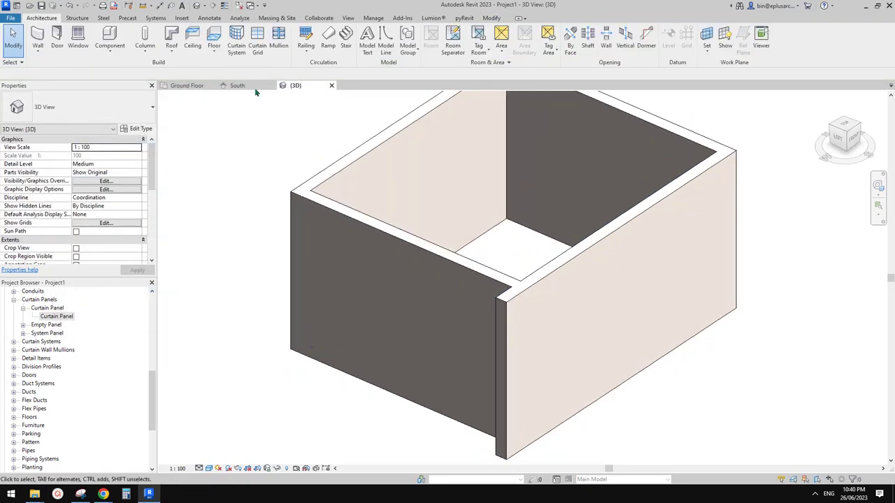
left_click(172, 36)
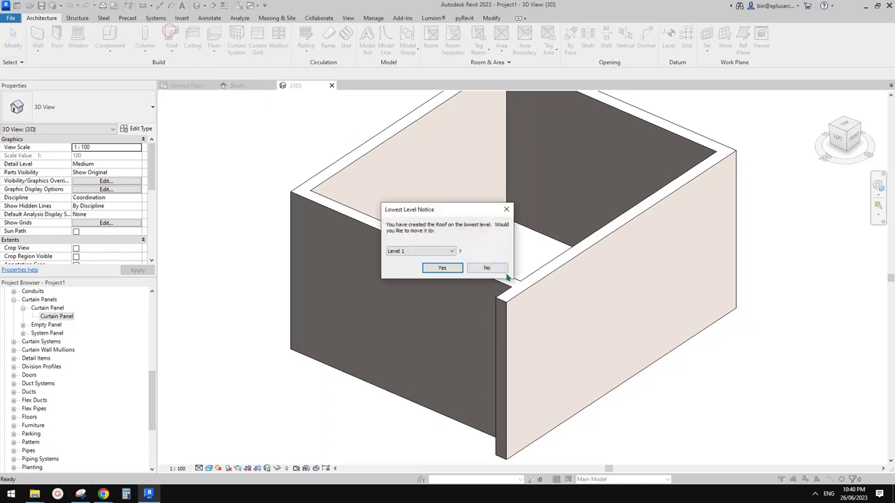
left_click(452, 270)
left_click(502, 53)
key("Tab")
left_click(671, 266)
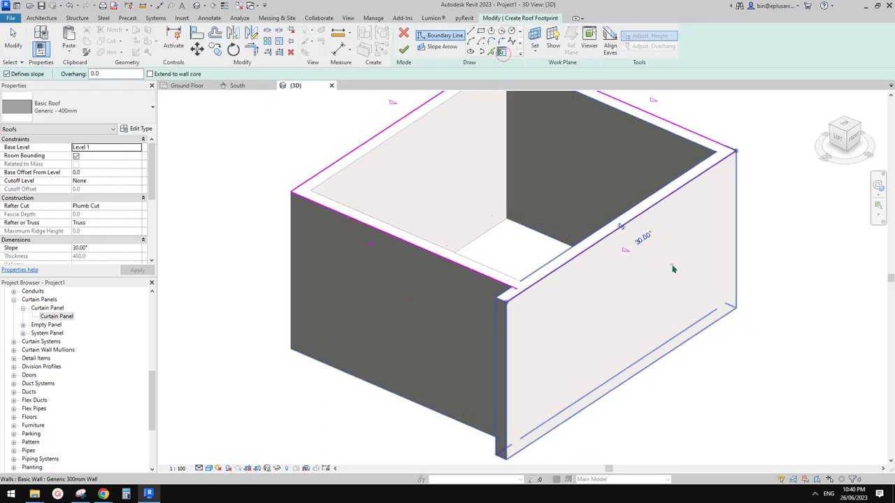
Step: Turn off Defines Slope for all four roof boundary lines and trim the open corner of the sketch
key("Escape")
key("Tab")
left_click(591, 249)
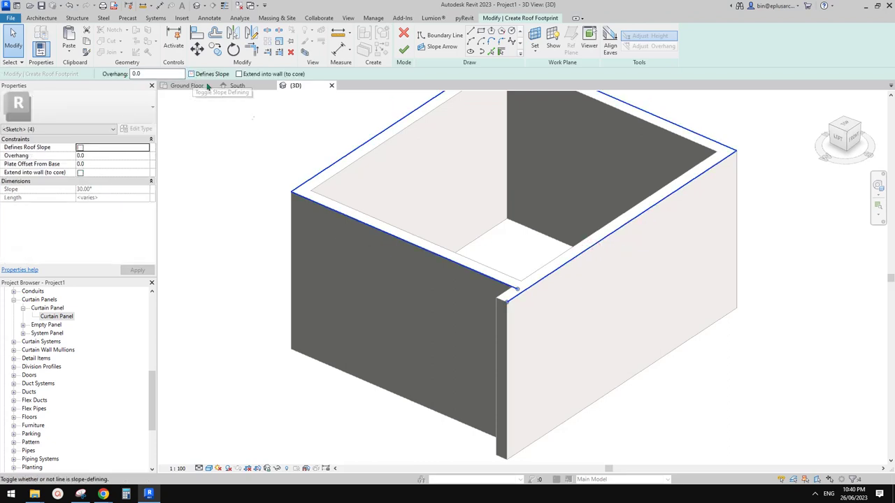
key("t")
key("r")
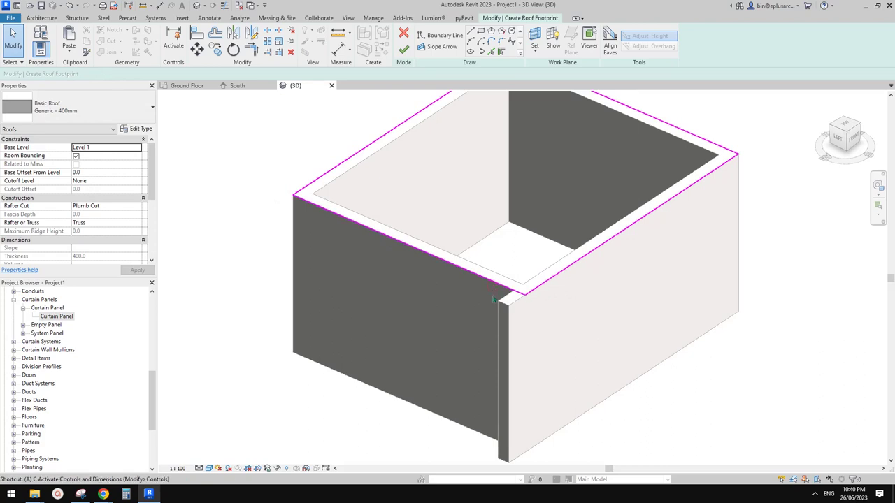
Step: Align the roof boundary line above the recessed wall with the long light wall's projecting end and finish the roof
key("l")
scroll(494, 300, "up", 3)
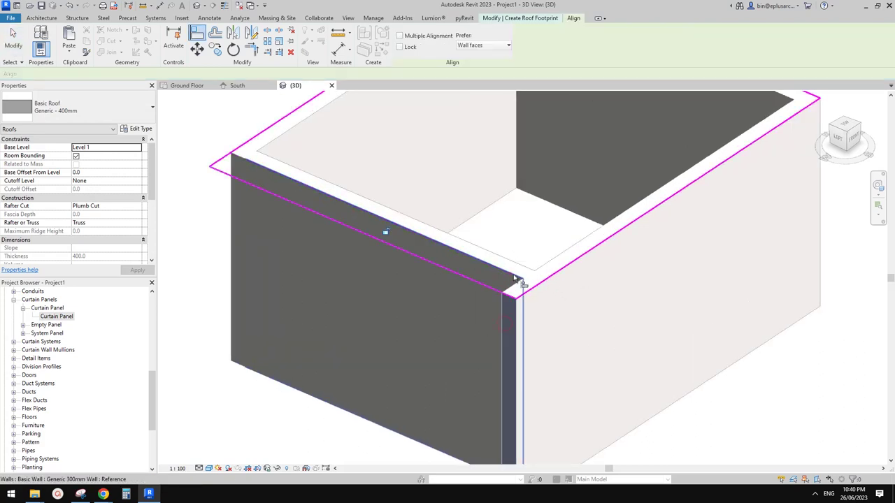
key("Escape")
key("Escape")
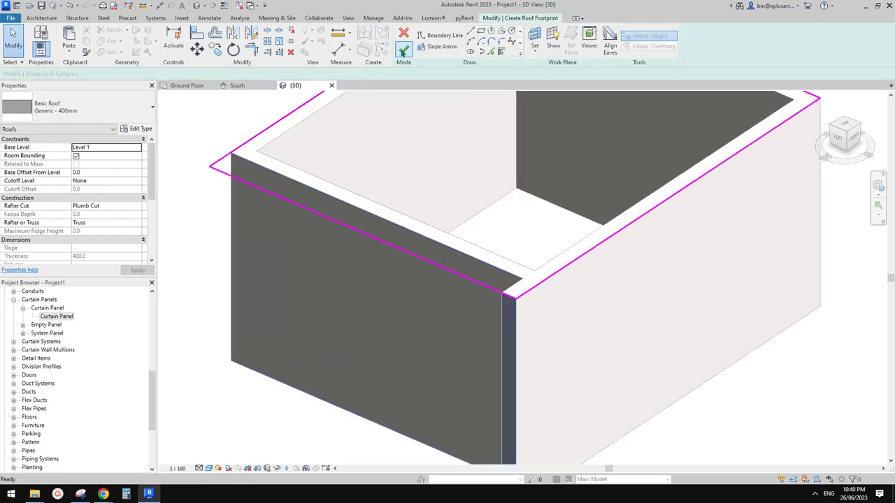
left_click(400, 49)
Step: Duplicate the roof's type as Generic - 400mm 2 and set its structure layer thickness to 300
left_click(474, 247)
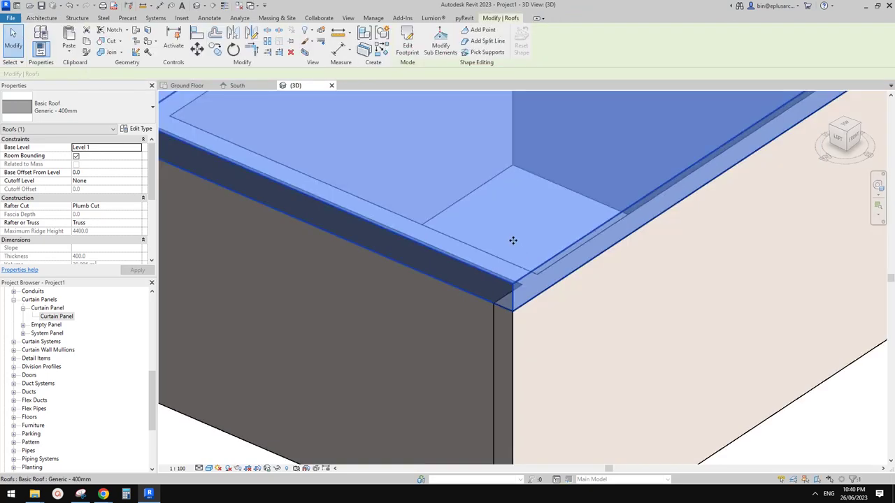
left_click(140, 129)
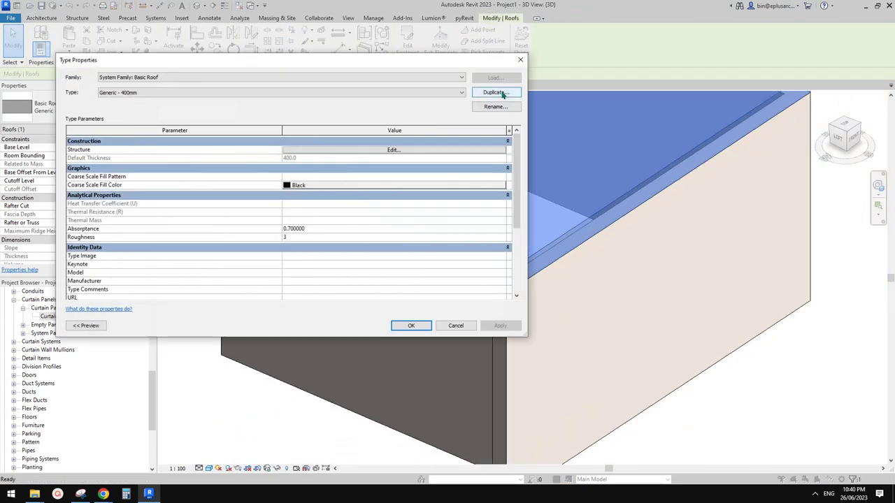
left_click(501, 93)
left_click(559, 240)
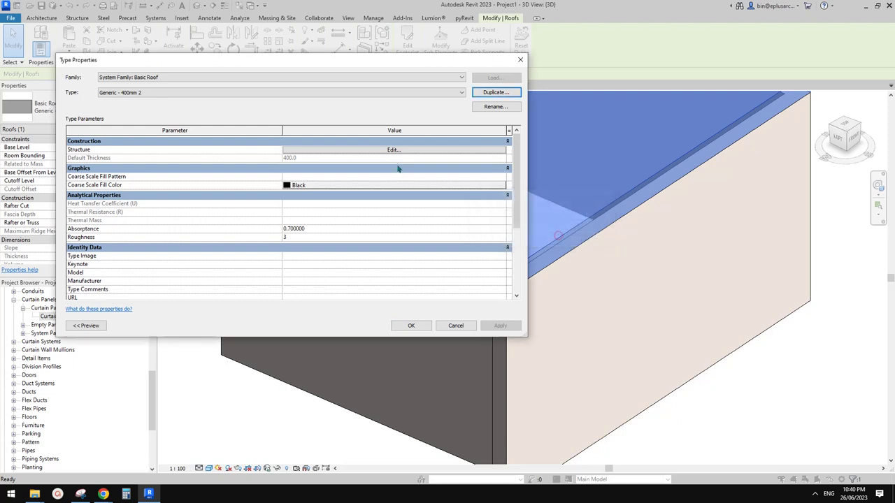
left_click(393, 150)
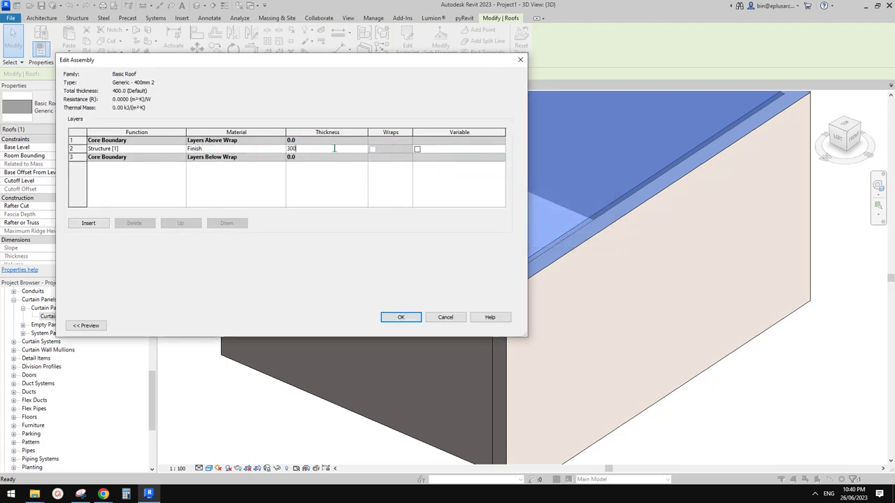
left_click(402, 317)
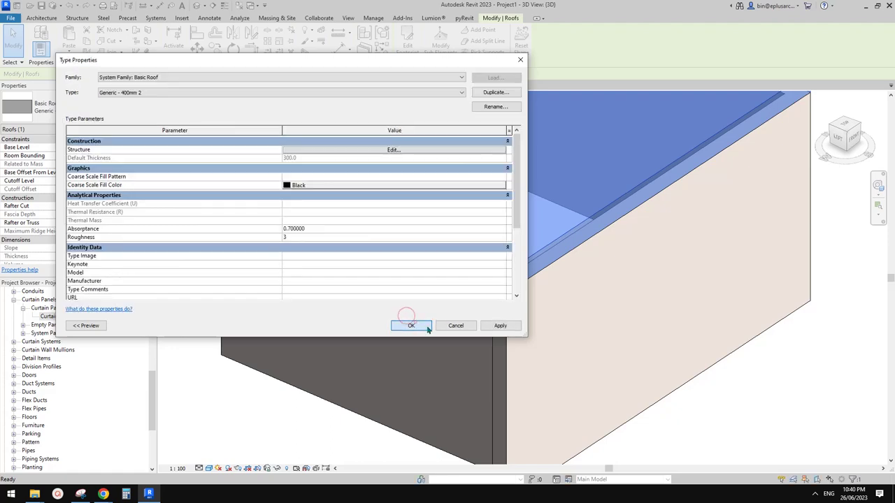
left_click(427, 329)
left_click(518, 305)
key("Escape")
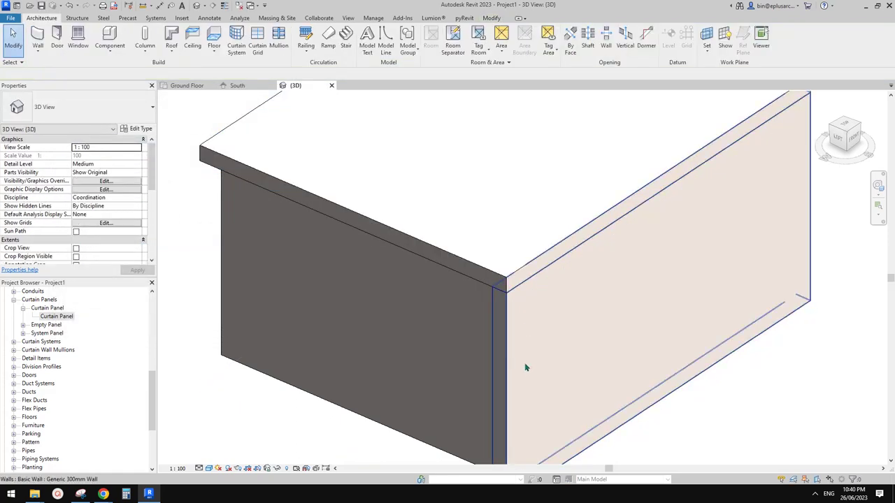
Step: Compare the roof overhang above the recessed wall with the circled soffit in the Chrome reference picture, ending back in Revit
middle_click_drag(530, 334, 524, 248, "shift")
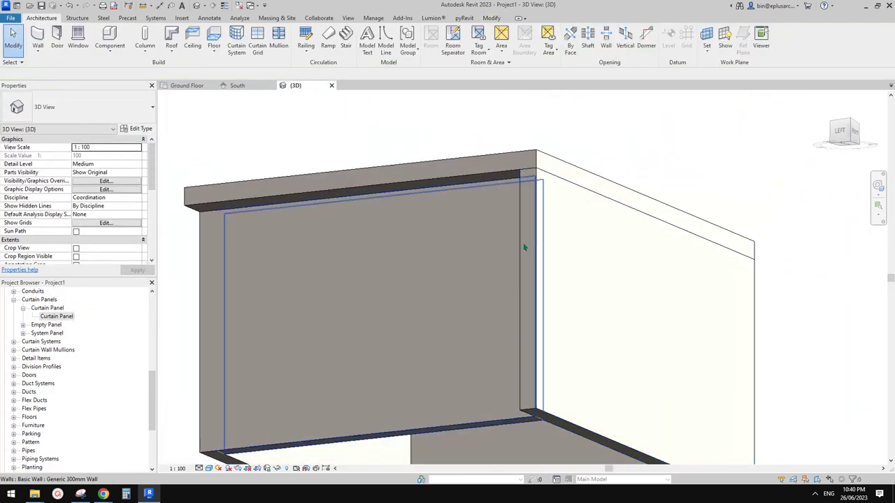
mouse_move(103, 495)
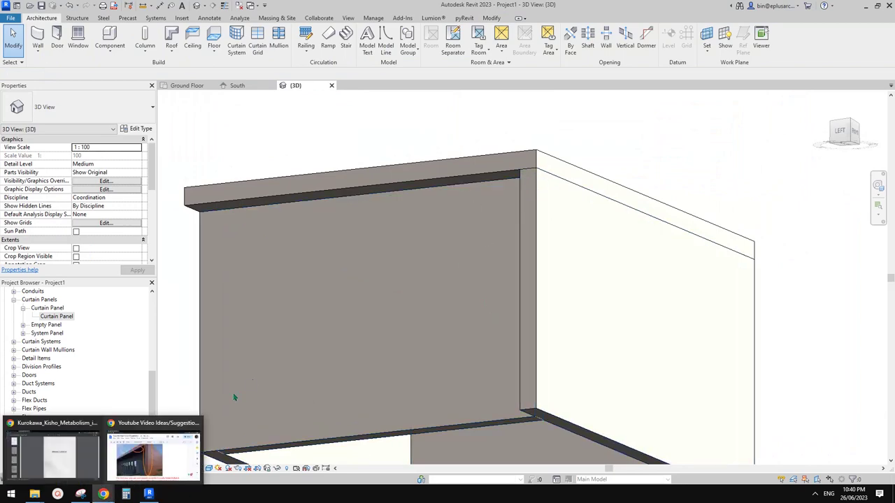
left_click(149, 454)
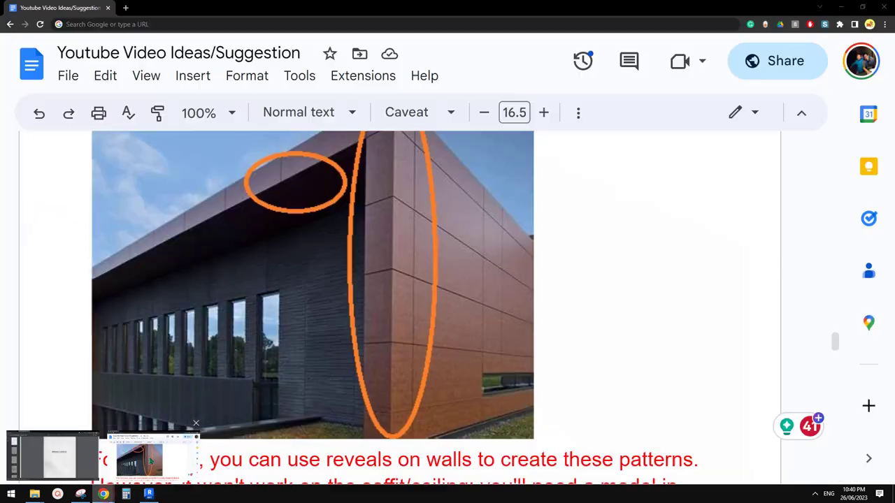
left_click(148, 494)
middle_click_drag(449, 393, 433, 440, "shift")
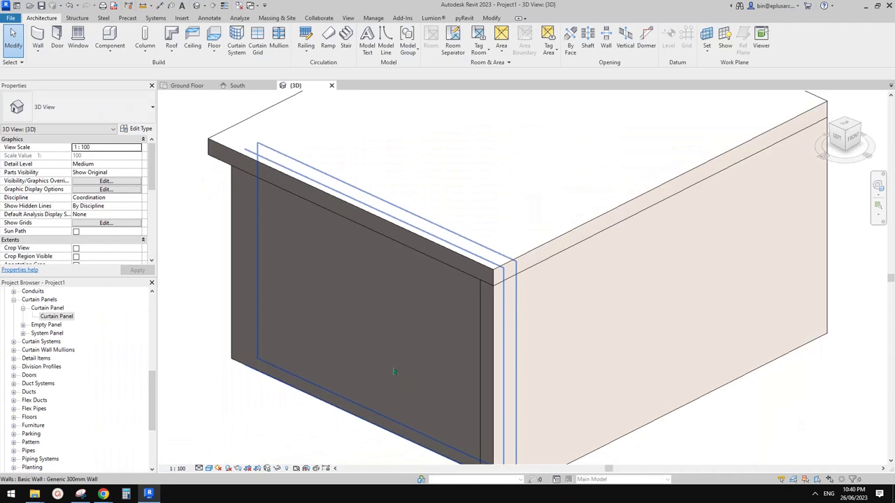
Step: Move the recessed dark wall further inward to deepen its setback from the long light wall's projecting end
left_click_drag(394, 371, 411, 357)
key("Escape")
left_click(474, 206)
middle_click_drag(552, 241, 459, 260)
left_click(440, 325)
middle_click_drag(440, 325, 489, 210, "shift")
Step: Edit the roof footprint so its boundary above the recessed wall aligns with the light wall's projecting end, and finish without attaching the walls
left_click(564, 167)
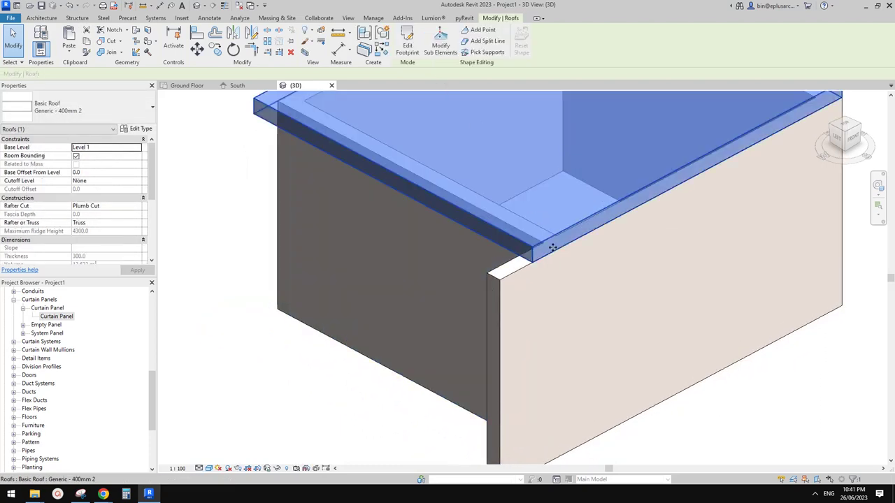
scroll(552, 247, "down", 1)
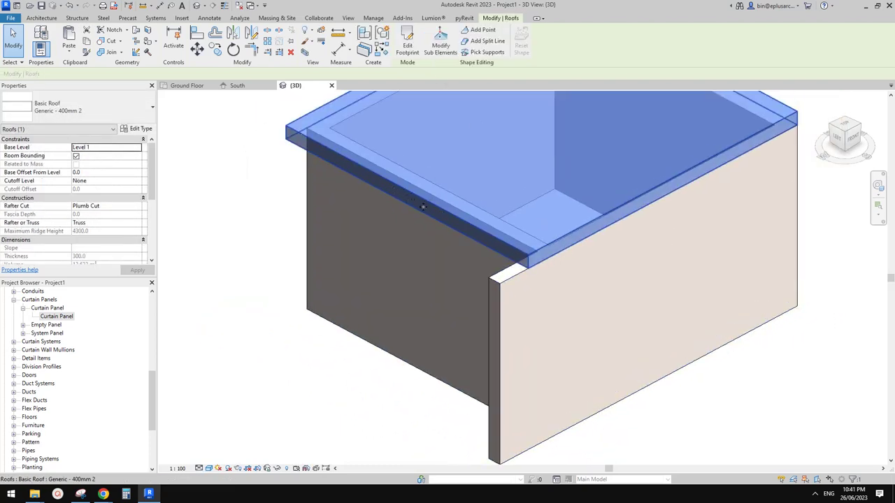
double_click(484, 172)
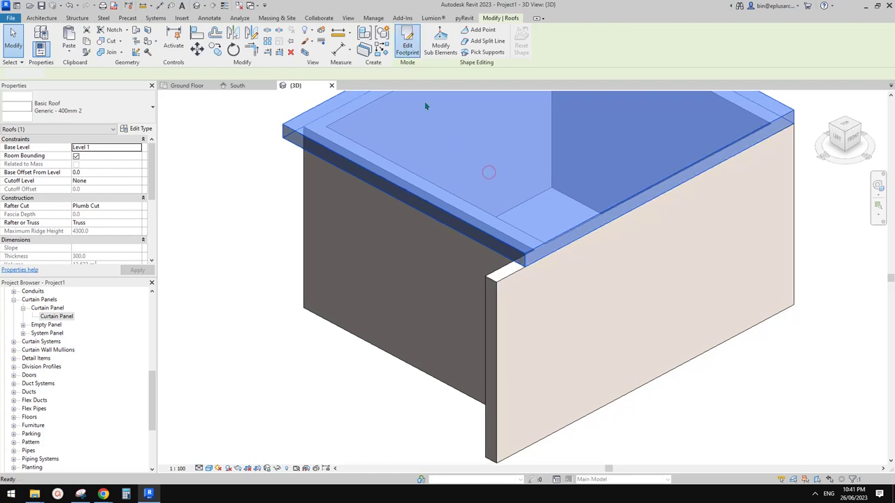
key("a")
key("l")
scroll(479, 196, "up", 2)
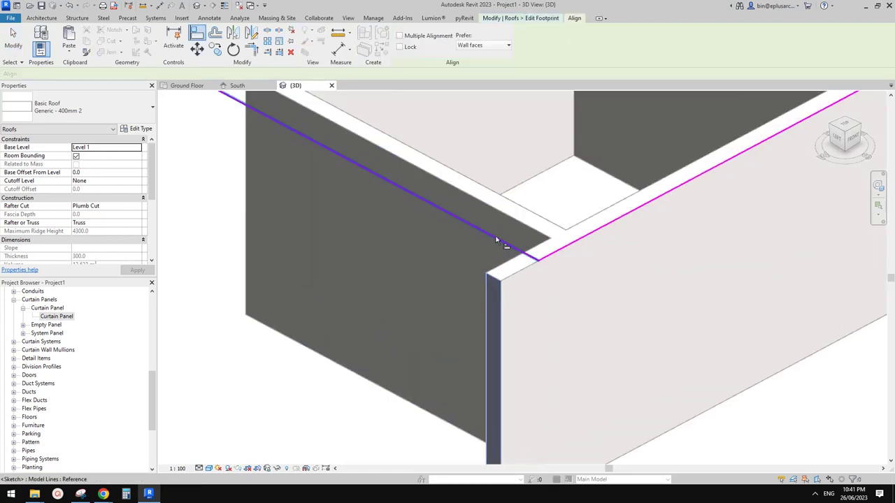
key("Escape")
left_click(405, 46)
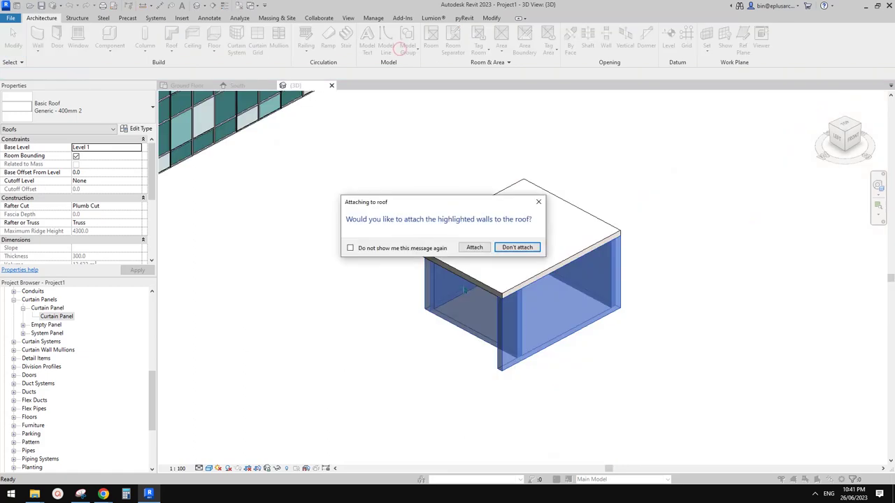
key("Escape")
scroll(501, 316, "up", 4)
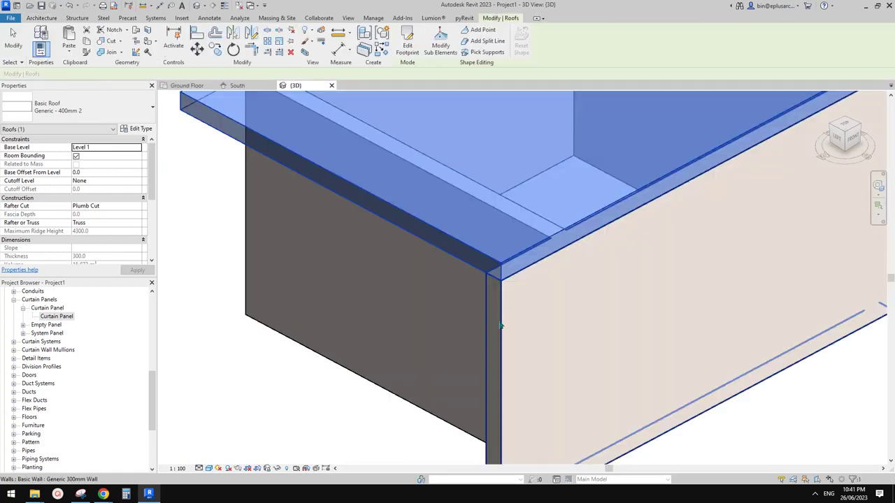
Step: Join the geometry of the roof and the long light-coloured wall
middle_click_drag(489, 370, 555, 313, "shift")
key("Escape")
scroll(514, 360, "down", 1)
scroll(554, 301, "up", 2)
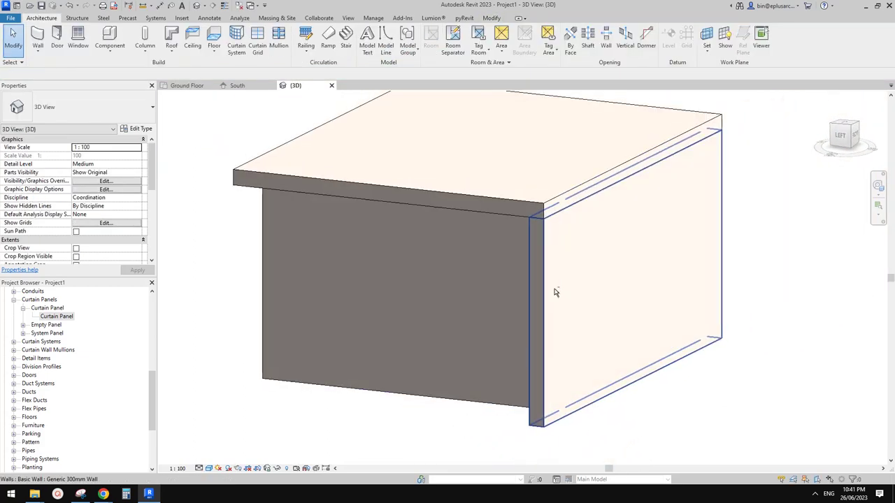
mouse_move(610, 180)
middle_mouse_down("shift")
mouse_move(599, 160)
mouse_move(619, 178)
middle_mouse_up("shift")
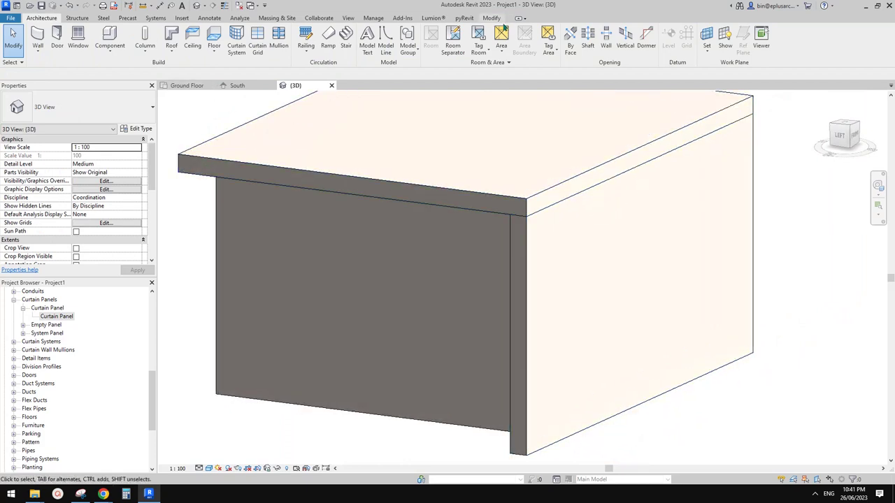
left_click(492, 19)
left_click(107, 54)
left_click(516, 172)
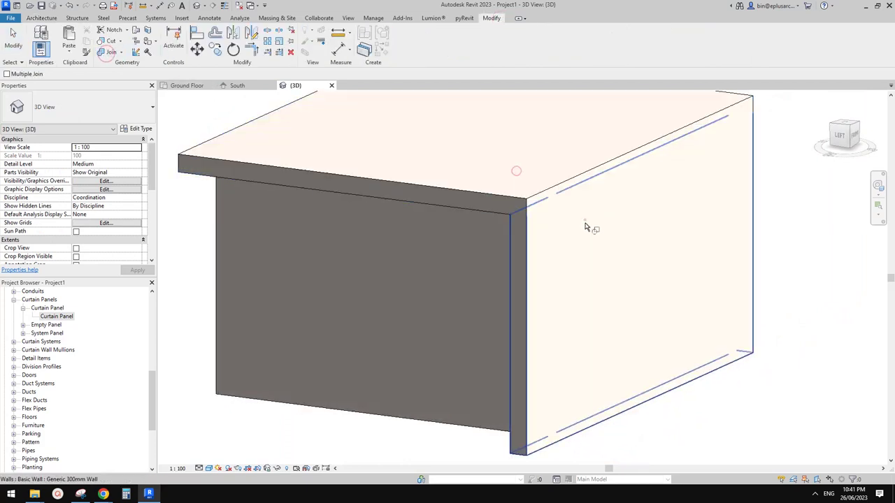
left_click(585, 220)
middle_click_drag(692, 292, 671, 281)
key("Escape")
Step: Compare the joined roof and wall corner with the panel pattern in the Chrome reference picture, ending back in Revit
middle_click_drag(653, 247, 696, 321, "shift")
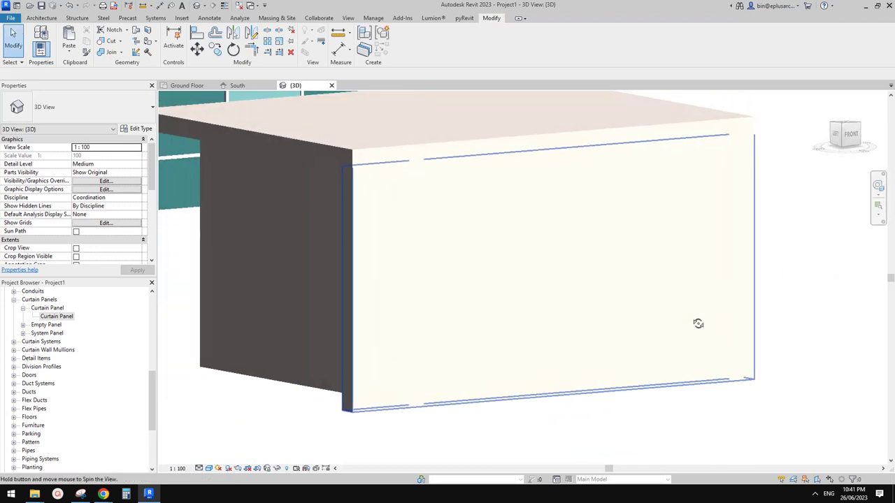
scroll(462, 267, "up", 2)
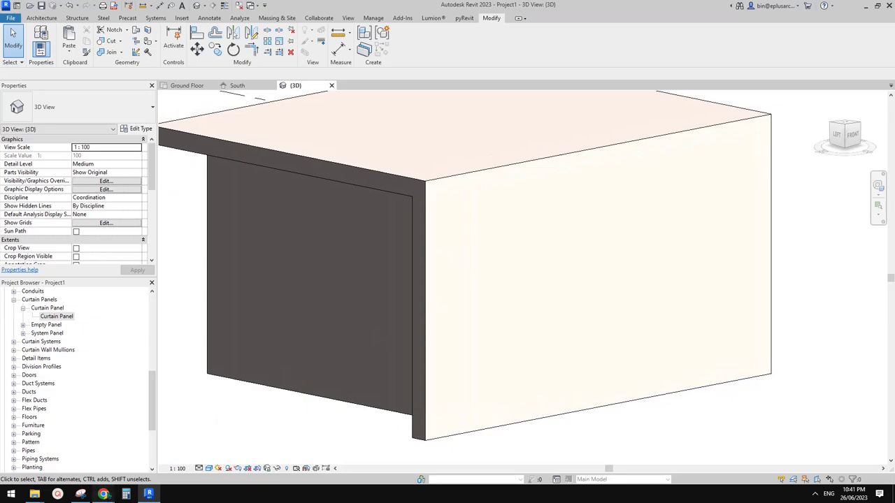
mouse_move(104, 494)
left_click(196, 423)
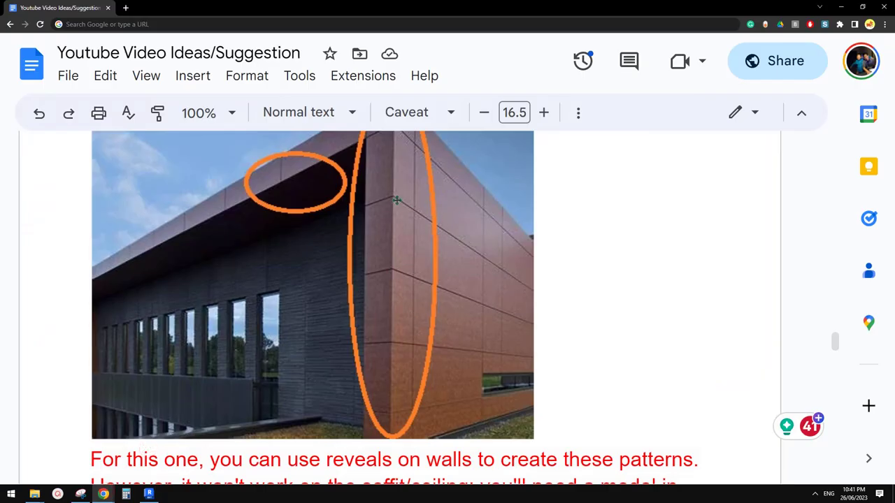
left_click(149, 493)
middle_click_drag(298, 362, 319, 355)
left_click(11, 19)
mouse_move(42, 55)
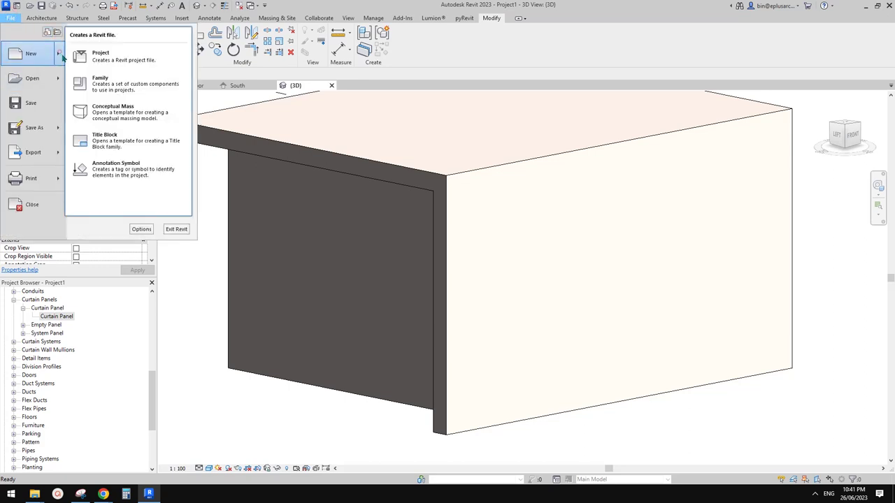
left_click(253, 26)
left_click(43, 18)
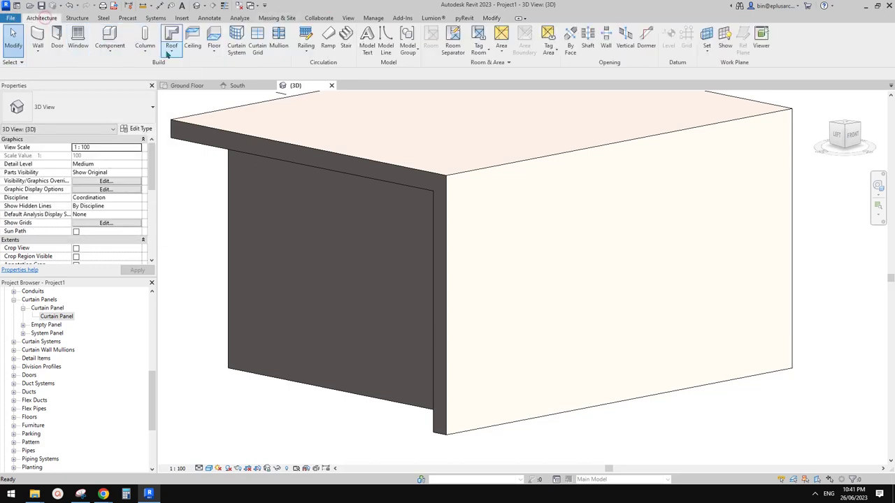
left_click(42, 52)
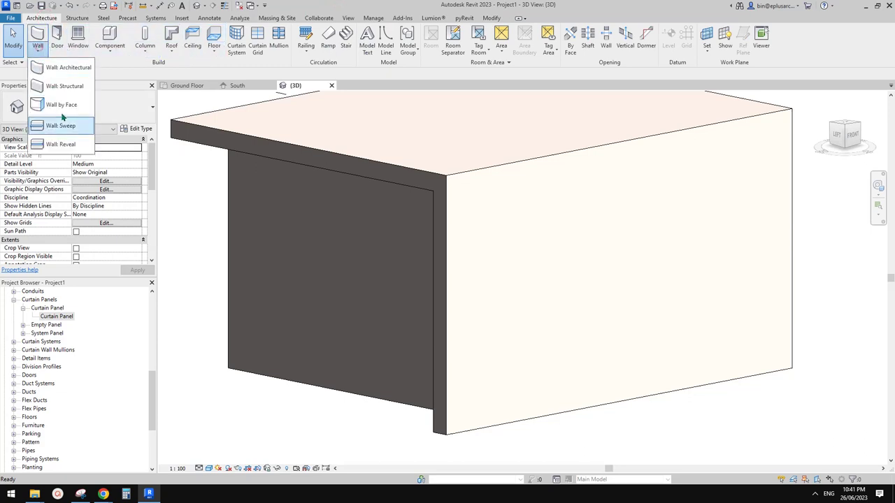
left_click(308, 9)
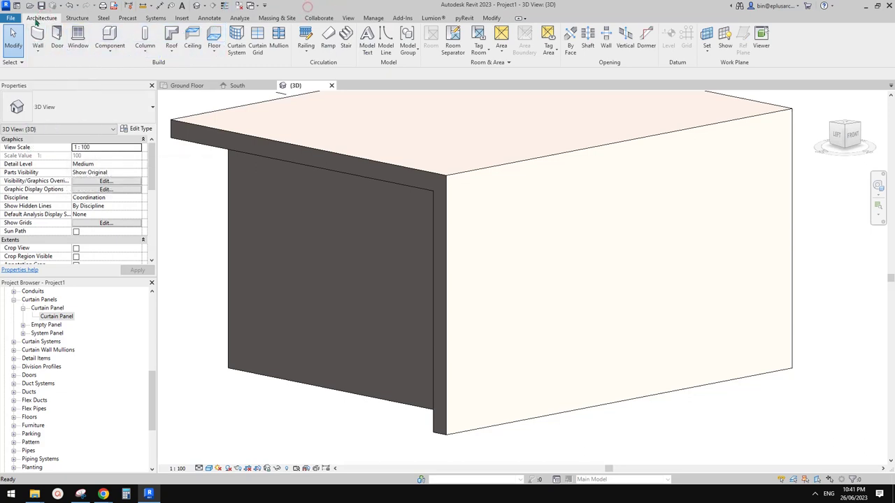
Step: Create a new family from the Metric Profile-Reveal.rft template
left_click(10, 17)
mouse_move(17, 43)
left_click(104, 83)
mouse_move(440, 136)
left_mouse_down()
mouse_move(439, 287)
mouse_move(441, 150)
left_mouse_up()
left_click(269, 175)
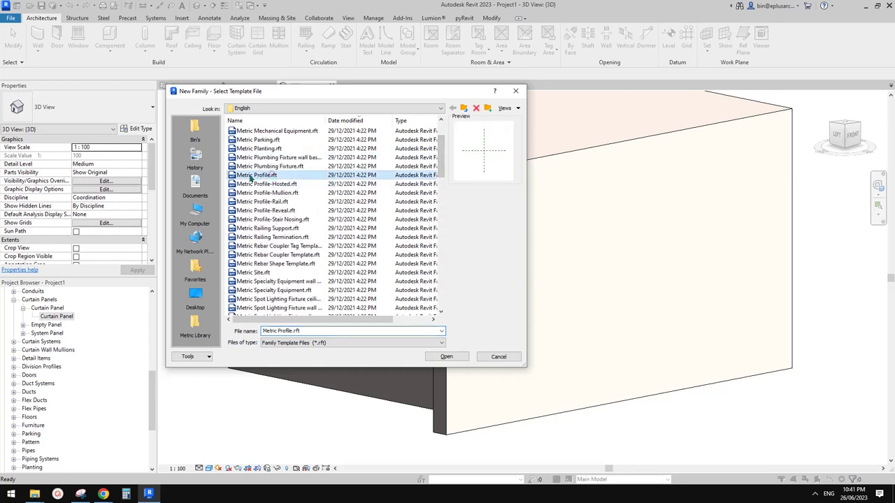
left_click(255, 211)
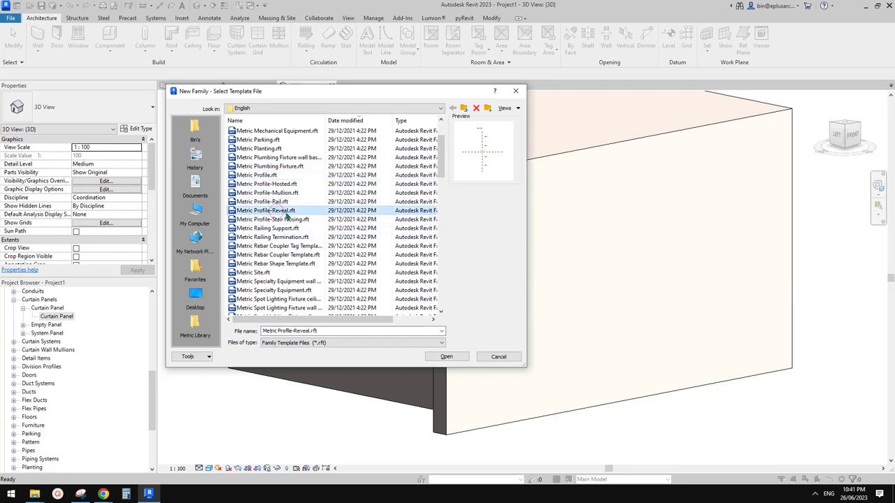
left_click(455, 356)
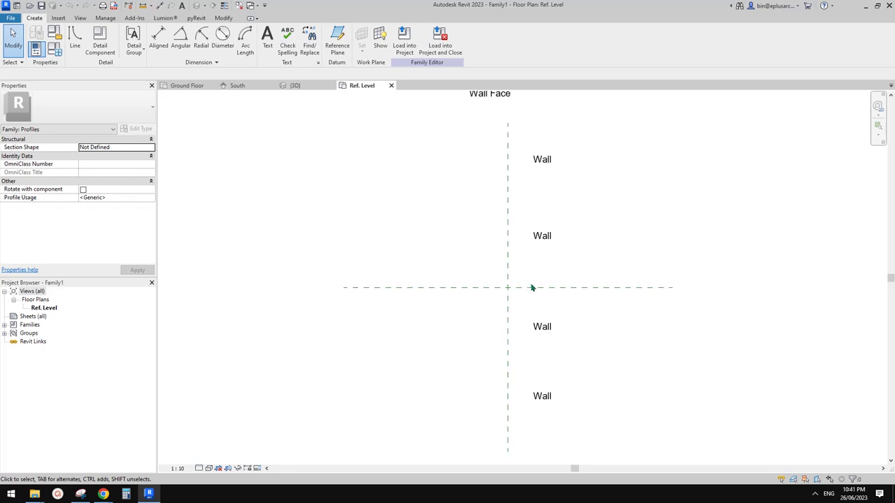
Step: Examine the reveal template's Wall Face reference plane, crossing centre plane and Wall labels
middle_click_drag(531, 285, 506, 272)
scroll(514, 258, "up", 6)
scroll(506, 272, "down", 5)
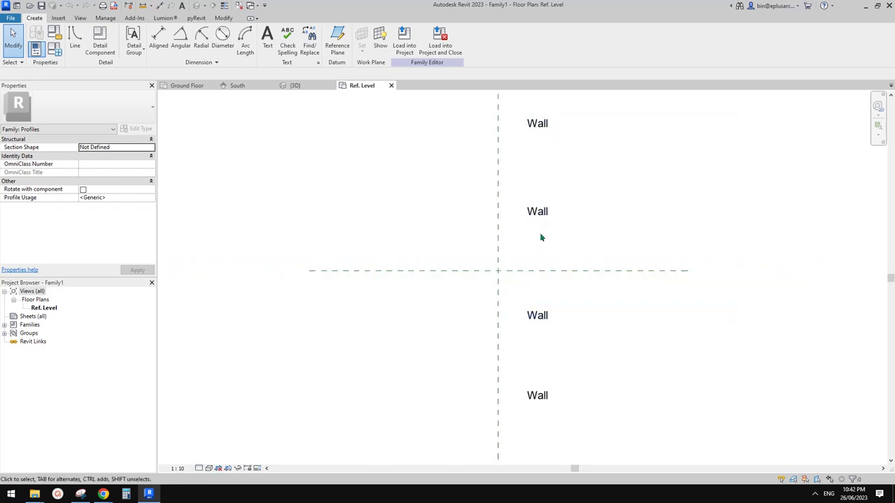
scroll(539, 236, "up", 1)
scroll(534, 189, "down", 3)
mouse_move(536, 194)
middle_mouse_down()
mouse_move(534, 256)
mouse_move(540, 208)
middle_mouse_up()
scroll(518, 224, "down", 1)
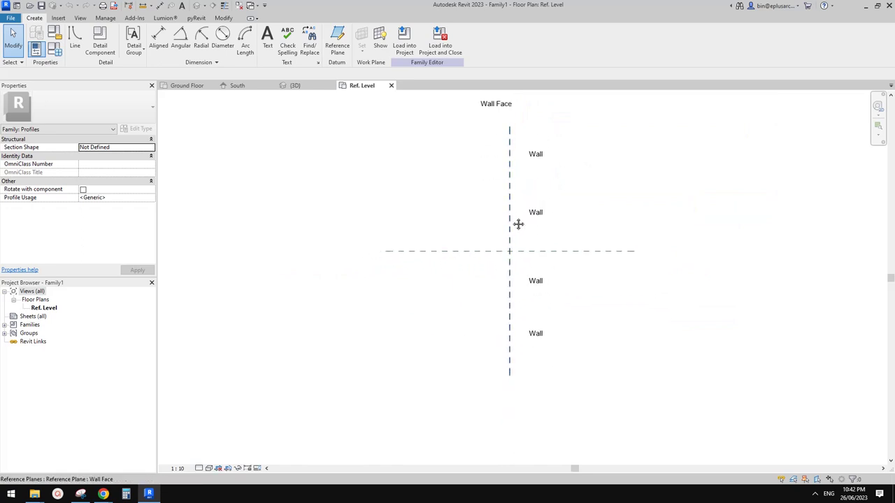
scroll(518, 287, "up", 3)
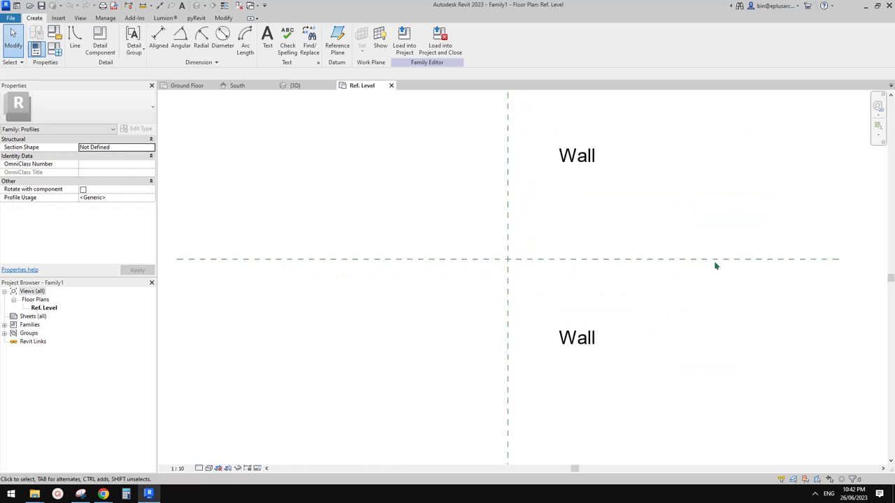
scroll(382, 126, "up", 1)
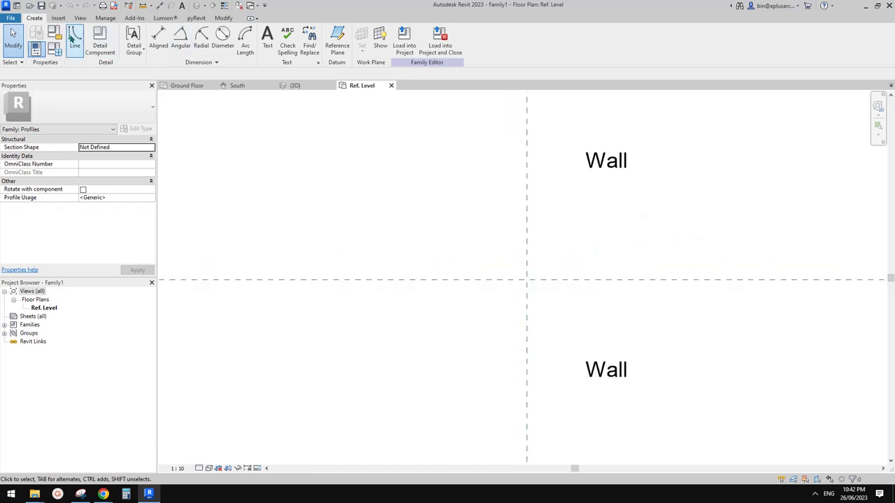
Step: Sketch three sides and half of the fourth of a square about 20 mm wide on the wall side, starting at the reference planes' intersection
left_click(72, 38)
scroll(535, 273, "up", 1)
left_click(525, 286)
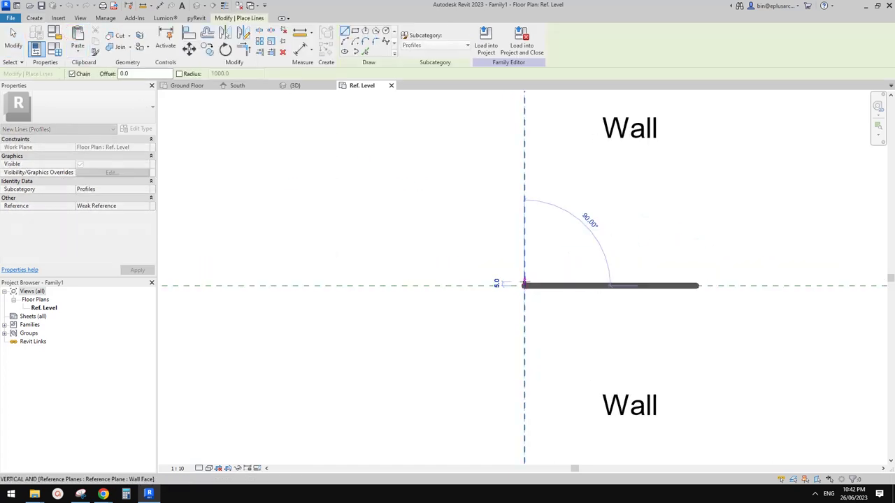
scroll(524, 281, "up", 1)
left_click(523, 279)
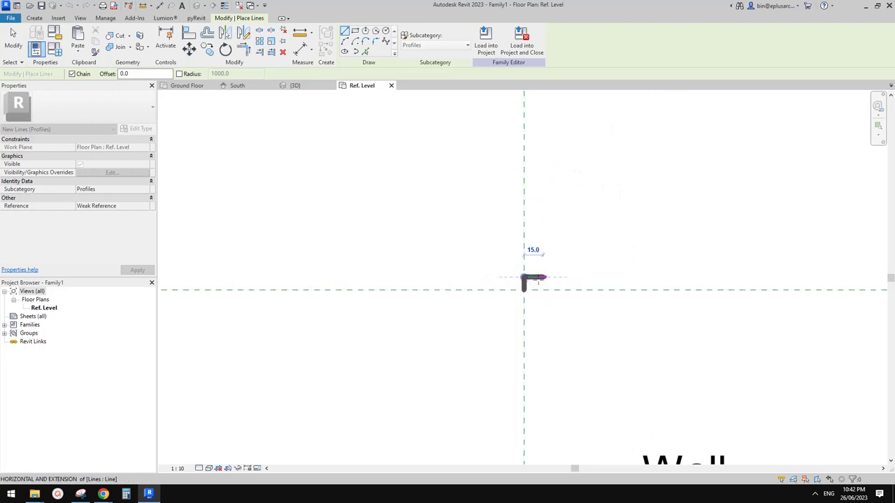
left_click(549, 278)
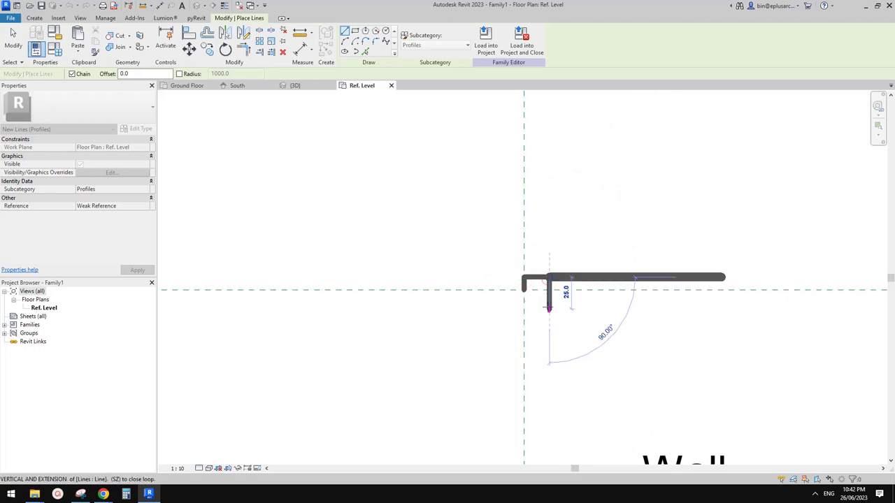
left_click(548, 302)
left_click(523, 302)
Step: Close the square reveal profile with Trim/Extend by joining its open lines along the wall face
key("Escape")
key("Escape")
key("t")
key("r")
left_click(523, 288)
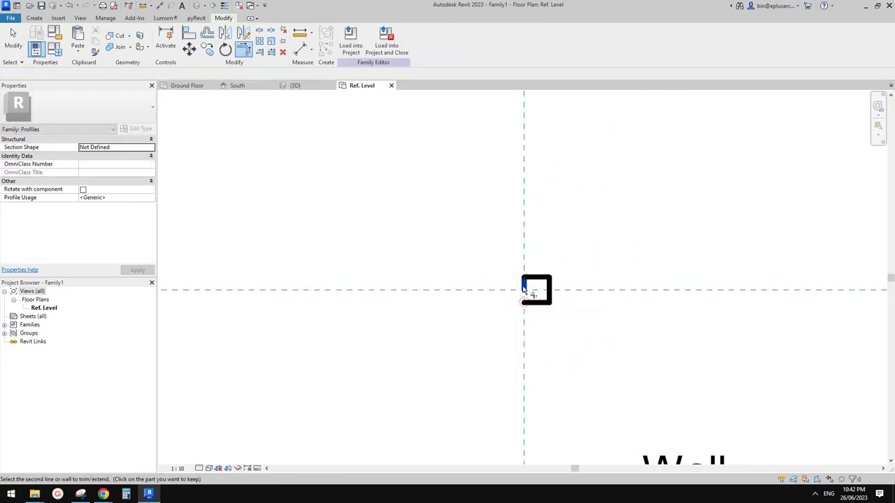
key("Escape")
Step: Load the reveal profile into the project, close the family without saving it, and return to the default 3D view
left_click(391, 85)
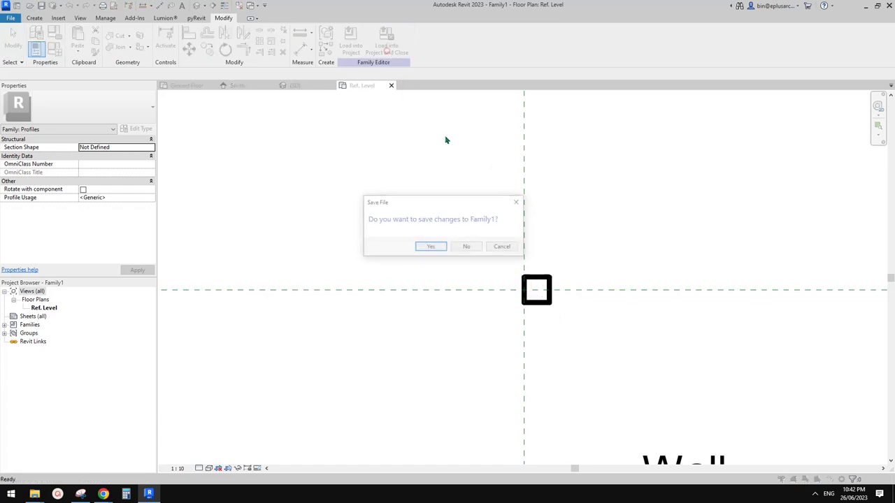
left_click(466, 244)
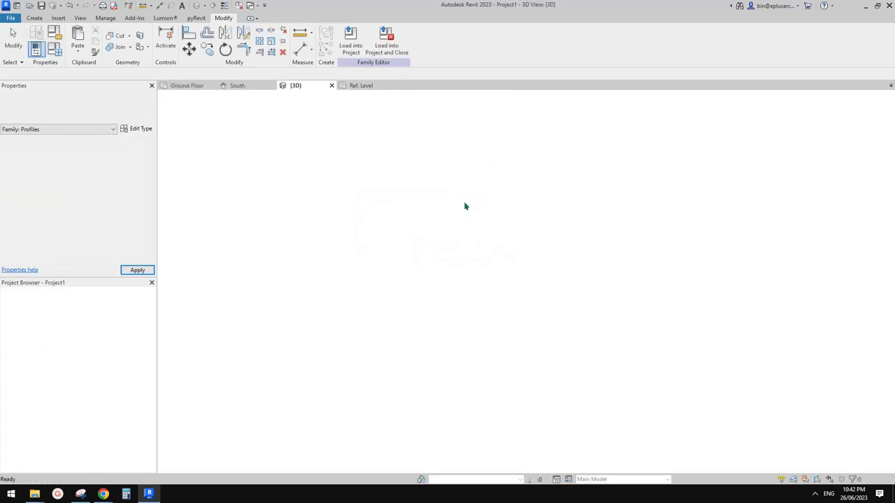
left_click(196, 5)
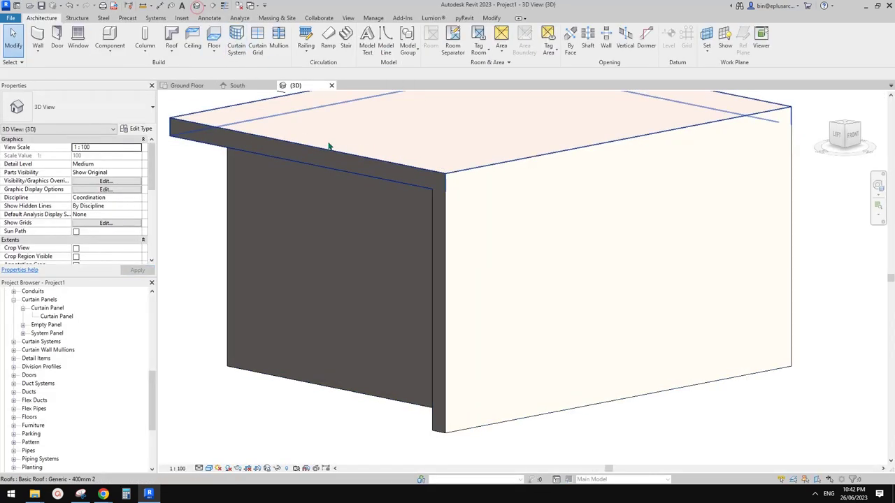
Step: Start a wall reveal and set its type's profile to Family1 : Family1
left_click(38, 47)
left_click(56, 144)
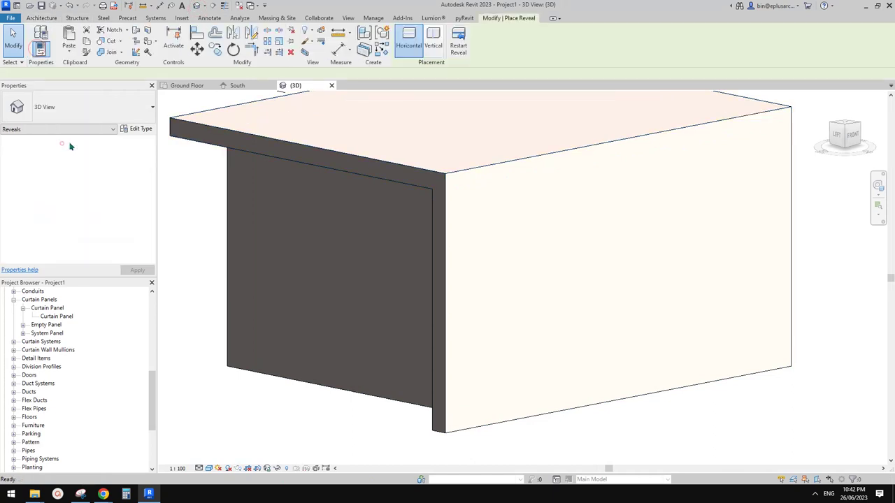
left_click(135, 129)
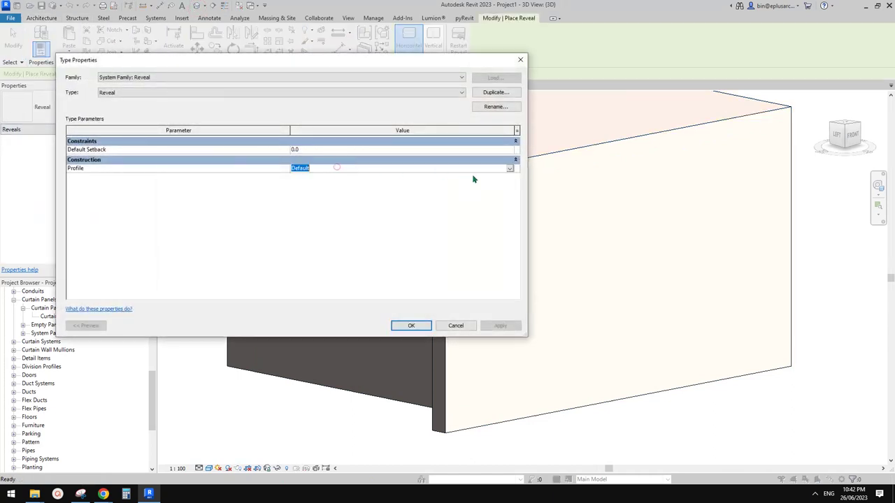
left_click(509, 169)
left_click(318, 190)
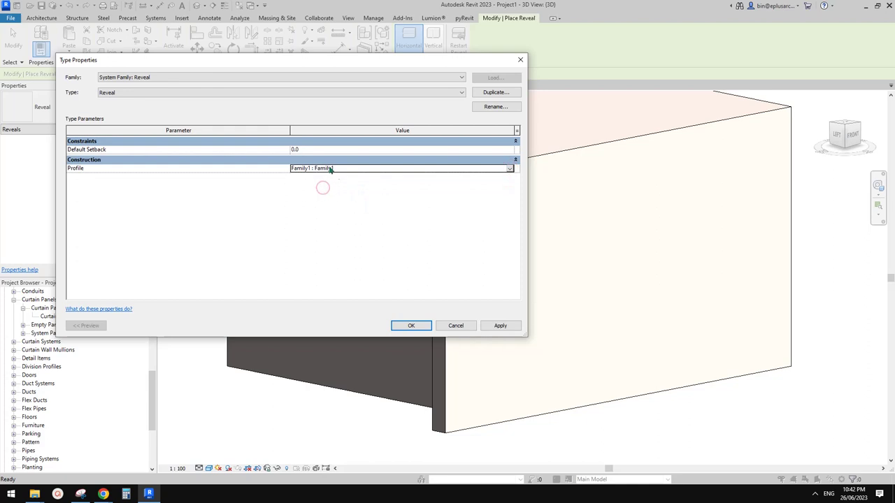
left_click(509, 170)
left_click(458, 229)
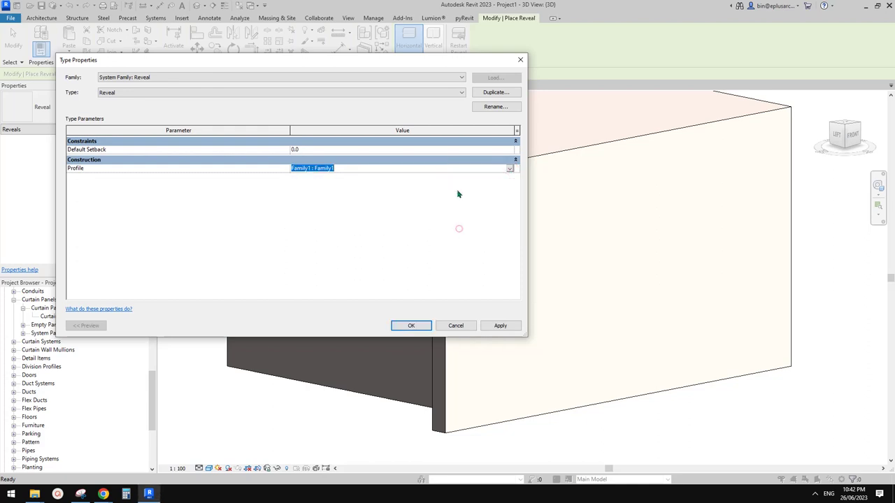
left_click(410, 325)
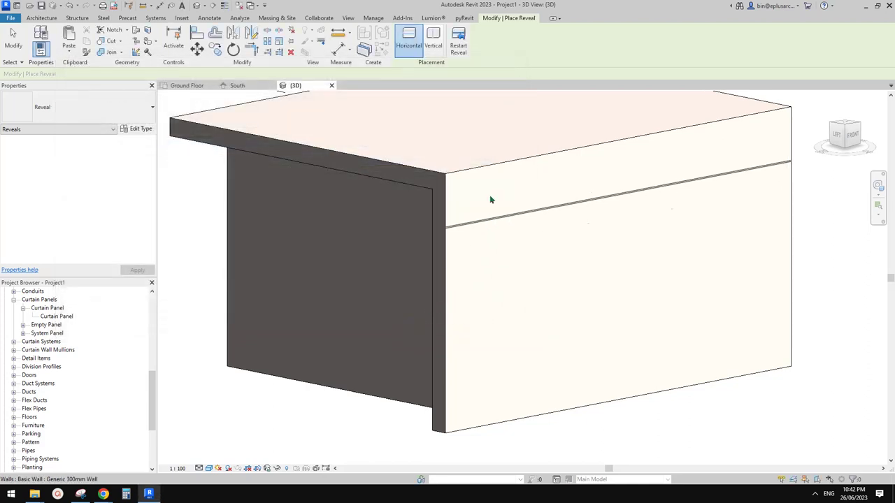
Step: Check the reference picture in Chrome and place a horizontal reveal on Revit's long light wall, about 800 mm above Ground Floor
mouse_move(103, 495)
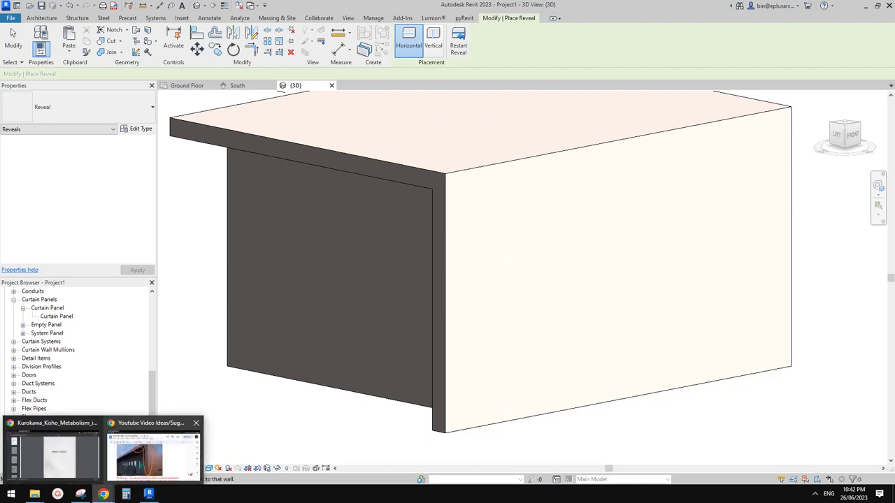
left_click(154, 451)
left_click(148, 494)
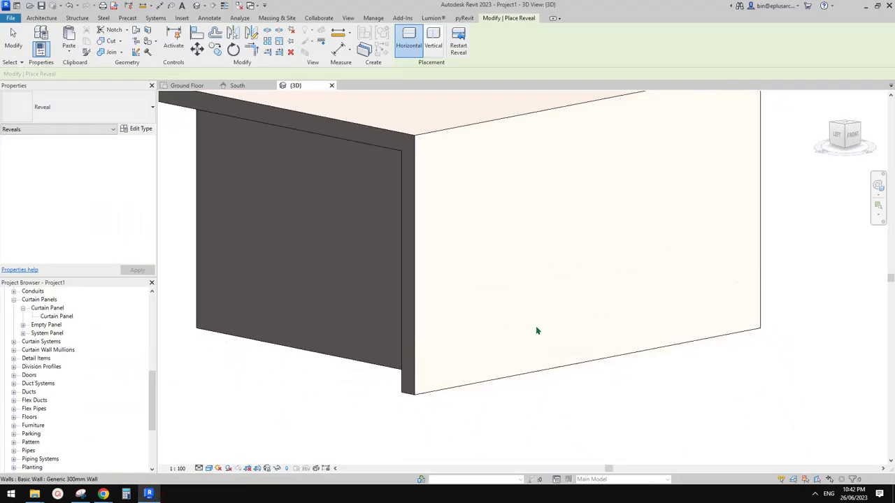
left_click(536, 328)
key("Escape")
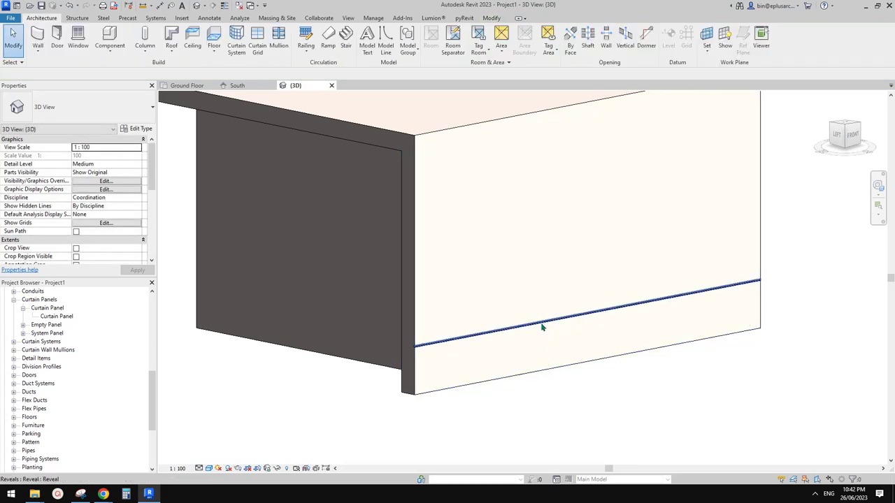
Step: Set the horizontal reveal's height above the wall base to 1000 mm
left_click(541, 327)
left_click(583, 339)
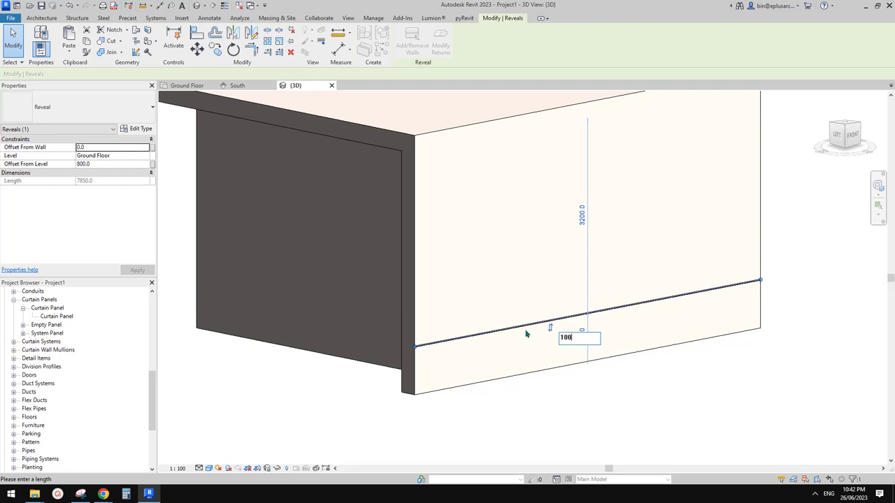
type("1000")
key("Return")
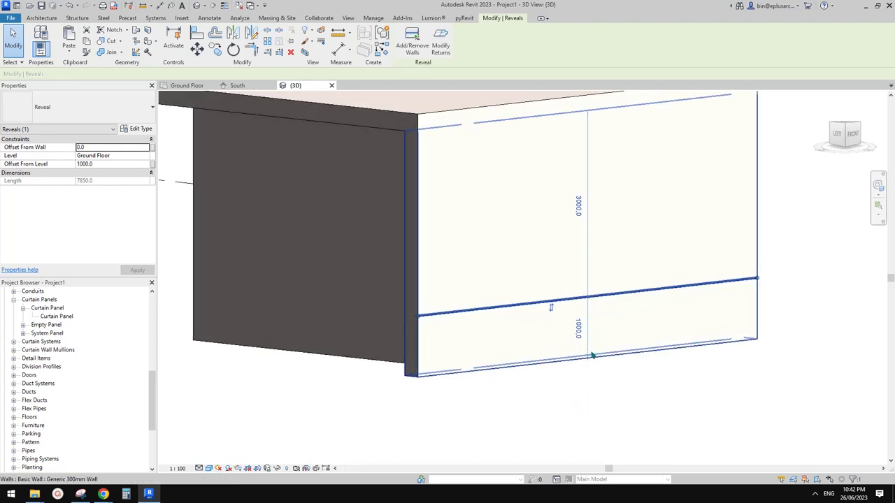
Step: Make multiple copies of the reveal upward on the light wall, using 1000 mm spacing in a front-facing view
left_click_drag(849, 142, 820, 153)
key("c")
key("o")
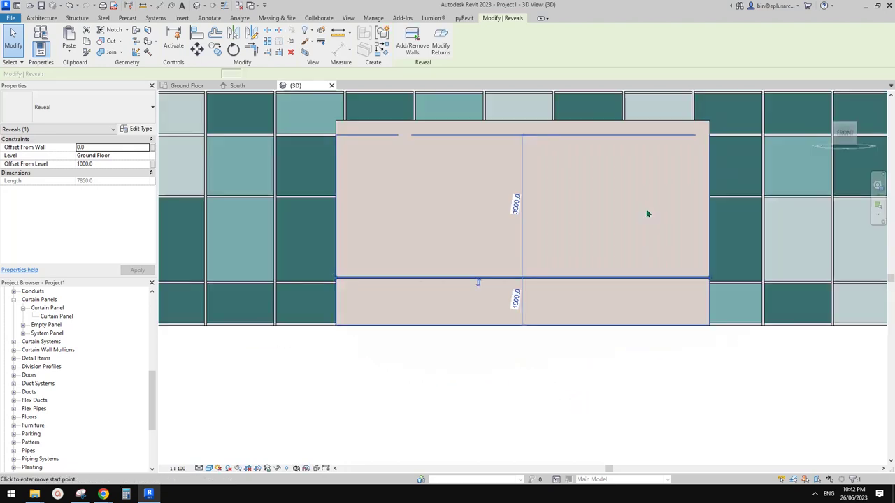
scroll(542, 306, "down", 2)
scroll(508, 327, "up", 2)
left_click(508, 319)
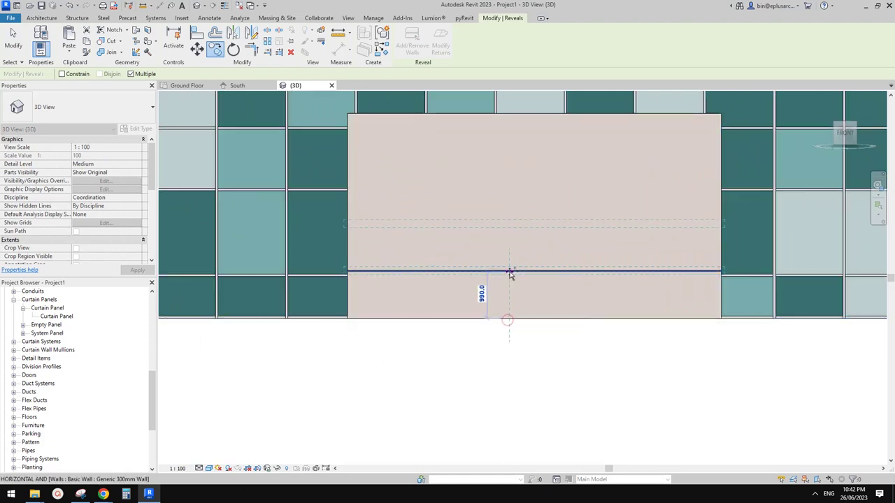
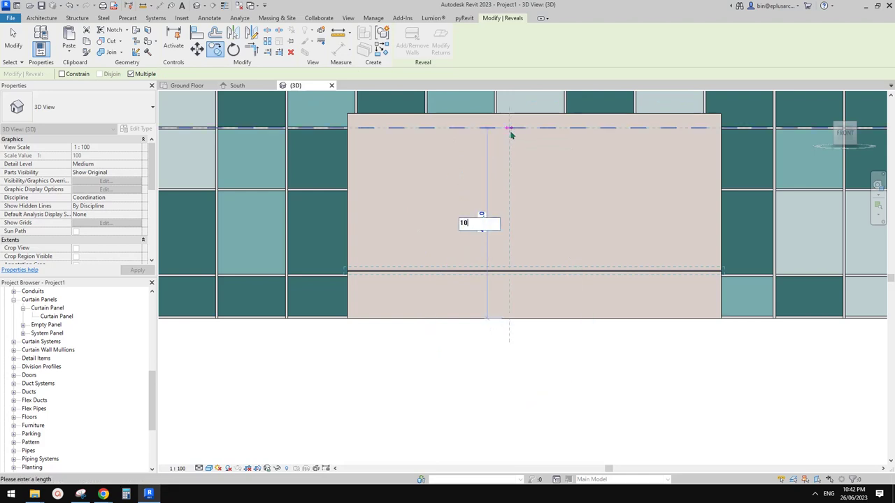
key("Return")
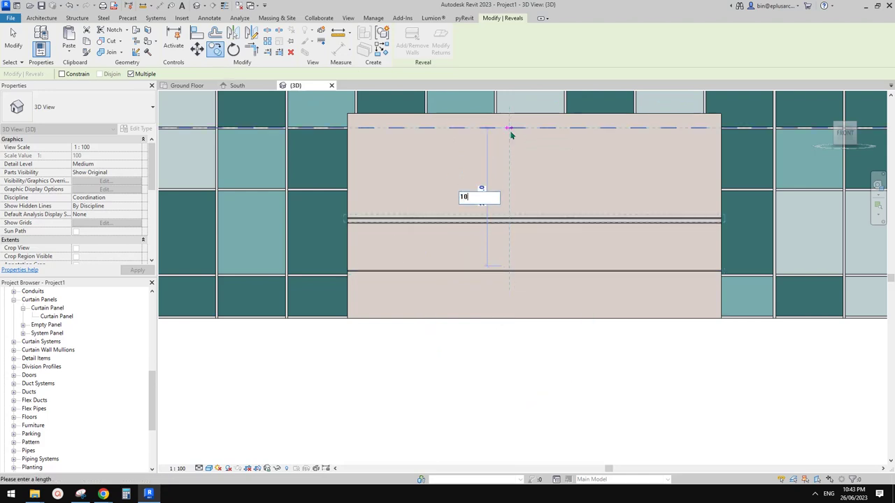
type("1000")
key("Return")
key("Escape")
key("Escape")
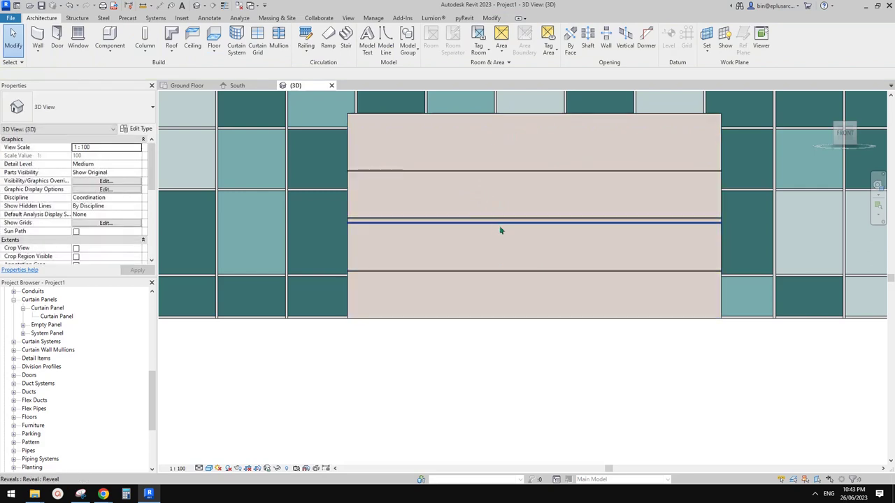
Step: Delete the extra reveal lying just above the middle reveal on the light wall
left_click(501, 225)
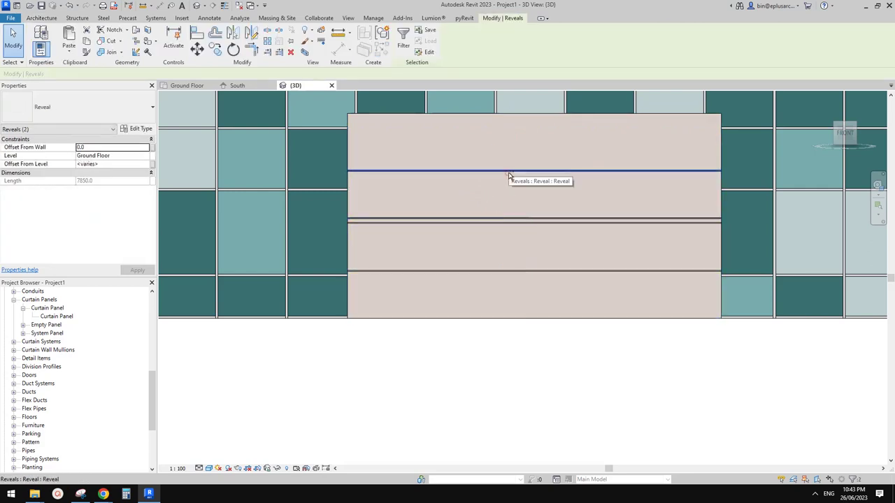
left_click(506, 174, "ctrl")
key("Escape")
left_click(510, 223)
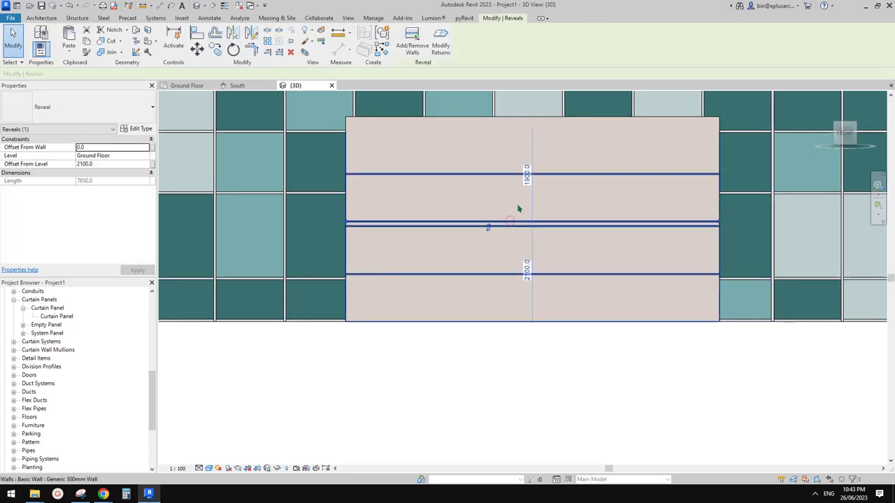
key("Delete")
Step: Set the topmost reveal's height above the wall base to 3000 mm
left_click(513, 177)
left_click(528, 248)
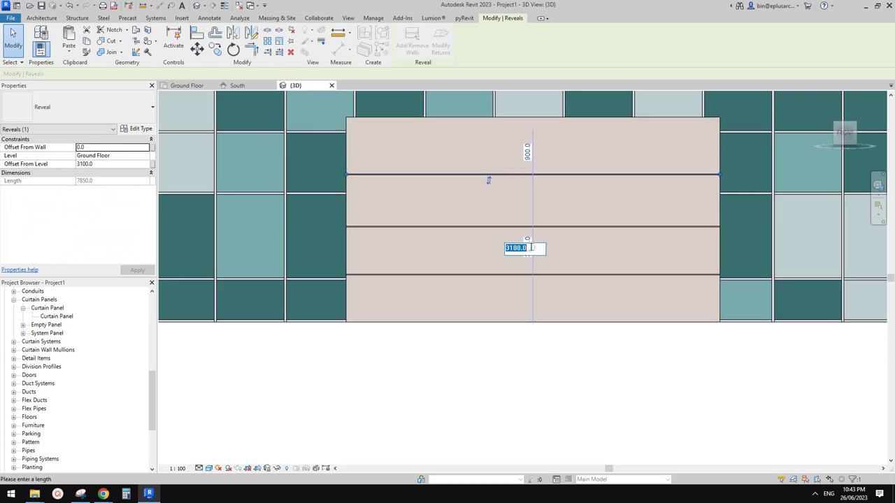
type("3000")
key("Return")
middle_click_drag(530, 248, 503, 200, "shift")
scroll(504, 200, "up", 2)
key("c")
key("o")
left_click(499, 212)
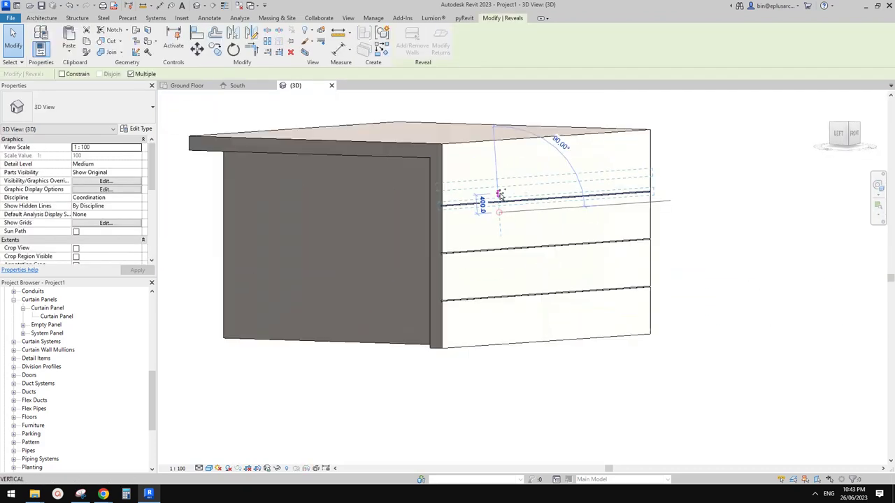
key("Escape")
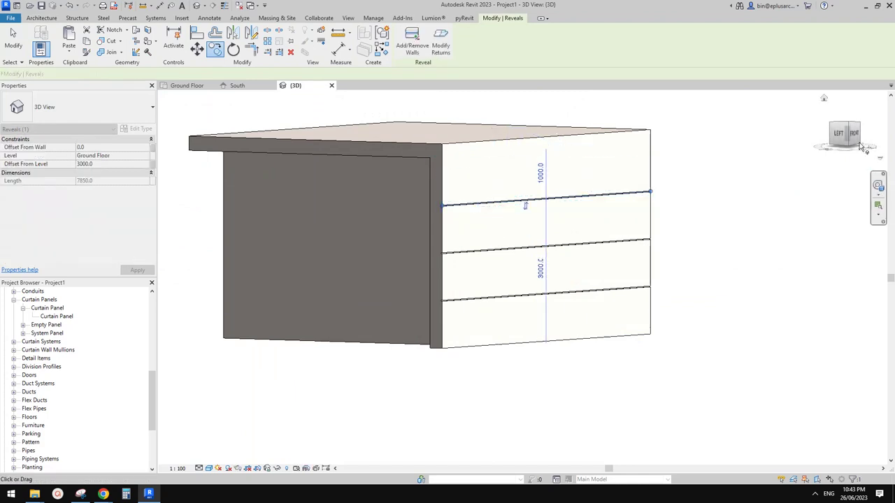
Step: Copy the topmost reveal straight upward in a front-facing view to add a fourth horizontal reveal near the wall's top
left_click(854, 134)
middle_click_drag(654, 295, 633, 281)
key("c")
key("o")
key("c")
key("o")
left_click(632, 279)
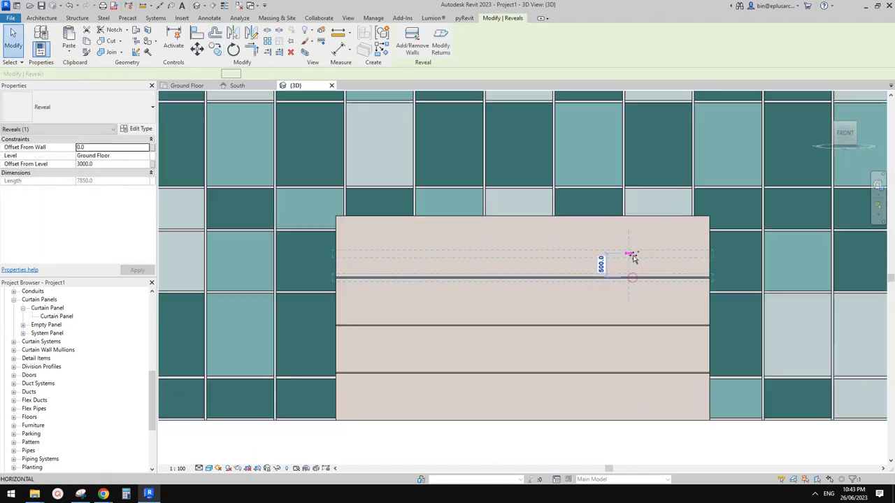
key("Return")
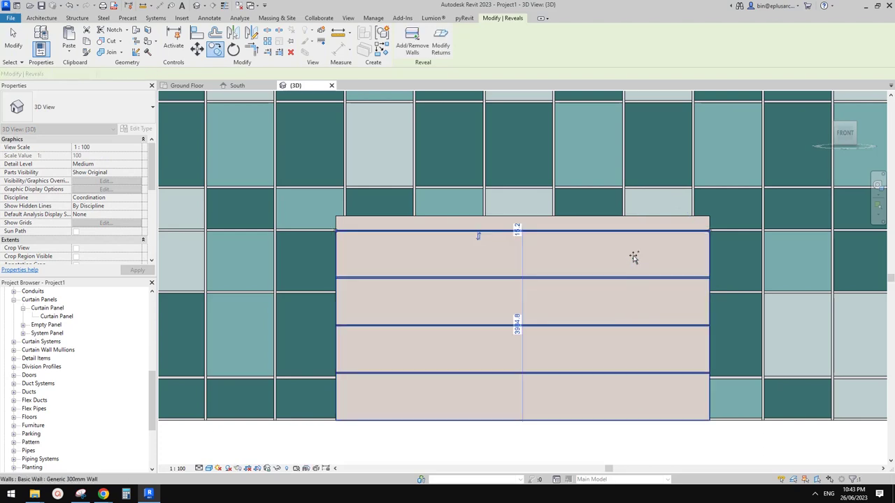
key("Escape")
key("Escape")
middle_click_drag(631, 255, 611, 257, "shift")
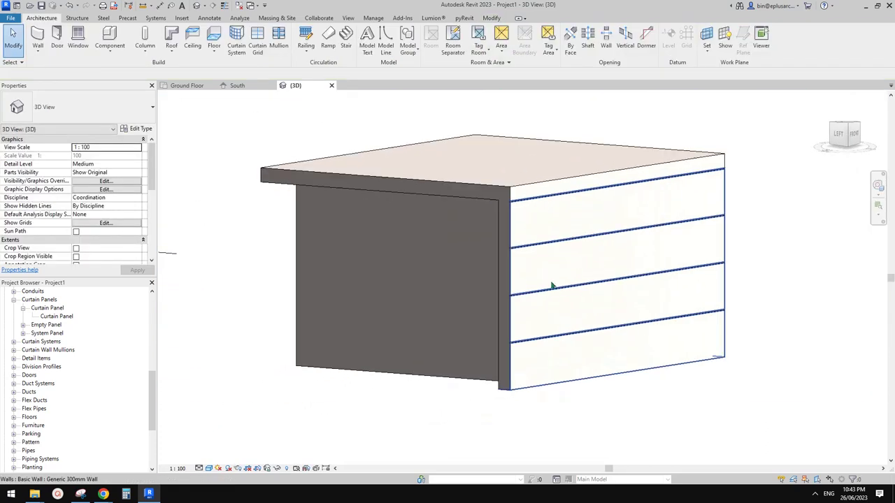
scroll(506, 342, "up", 5)
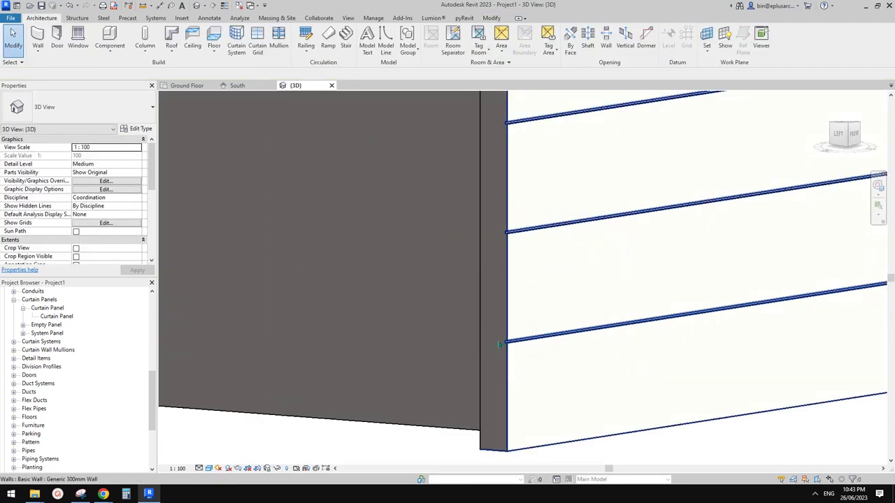
scroll(499, 344, "down", 3)
middle_click_drag(525, 335, 520, 310, "shift")
scroll(538, 344, "up", 1)
left_click(36, 51)
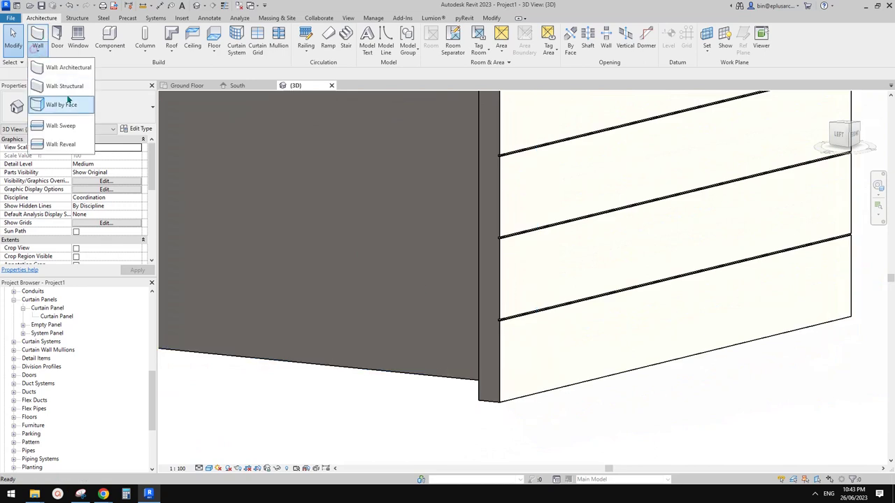
left_click(65, 146)
scroll(495, 311, "up", 3)
scroll(512, 342, "down", 2)
middle_click_drag(512, 341, 531, 353, "shift")
key("Escape")
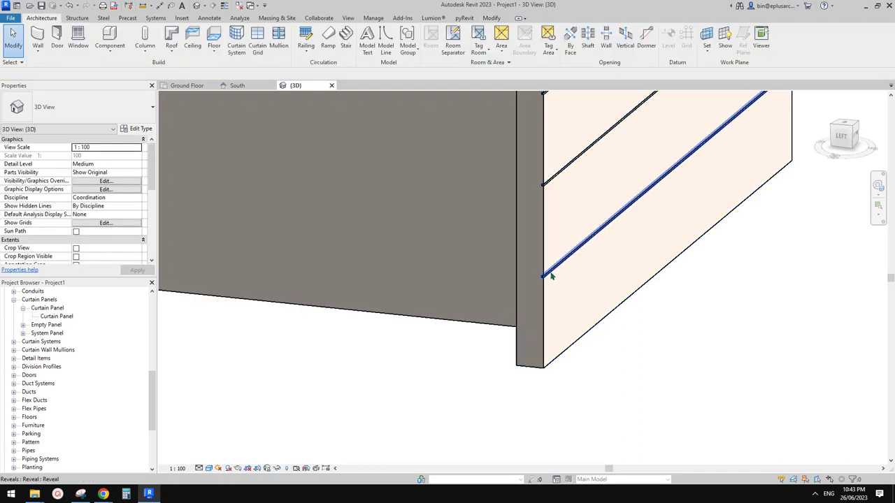
Step: Apply a 90° return to the lowest reveal's end at the corner beside the dark recessed wall
left_click(549, 271)
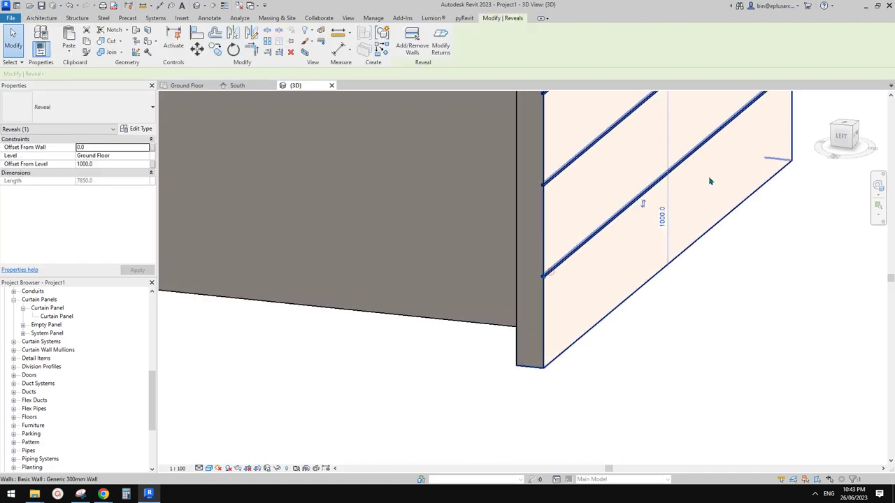
left_click(441, 46)
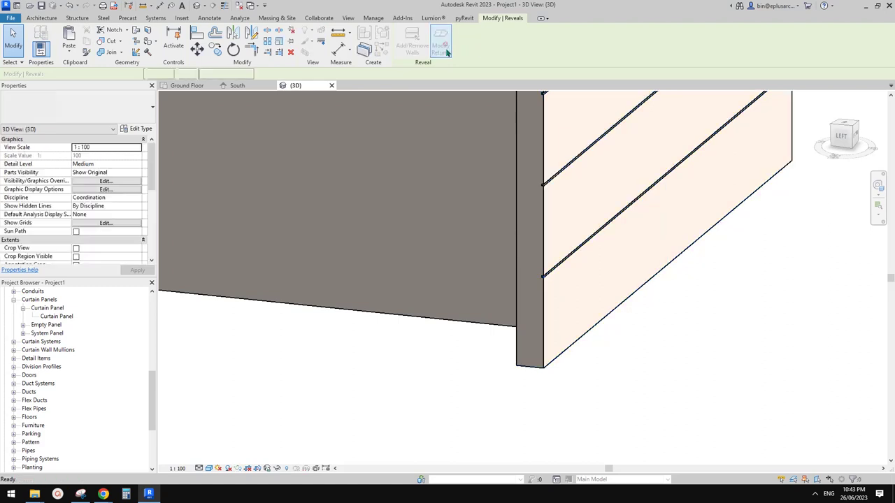
scroll(552, 294, "up", 2)
scroll(538, 265, "down", 1)
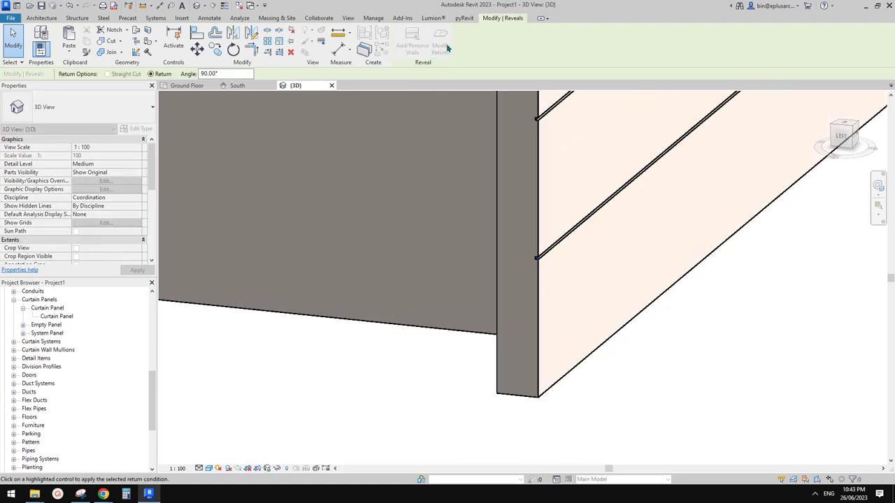
scroll(536, 255, "up", 2)
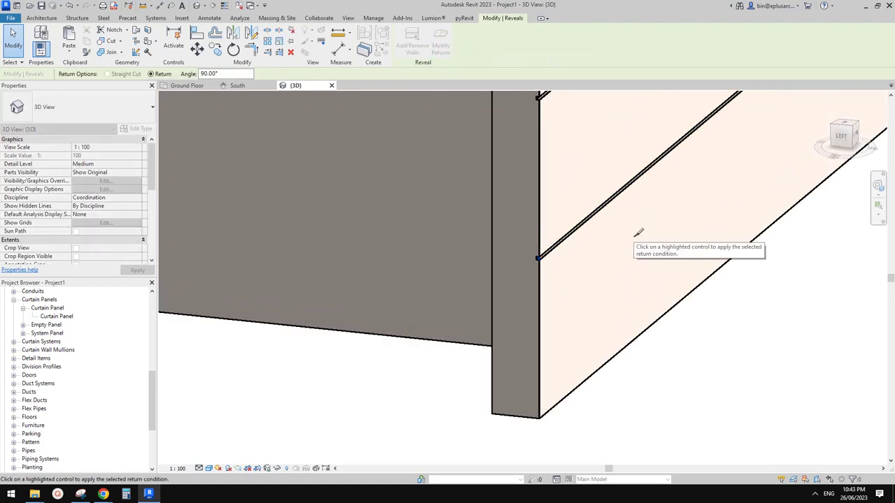
key("Escape")
left_click(541, 264)
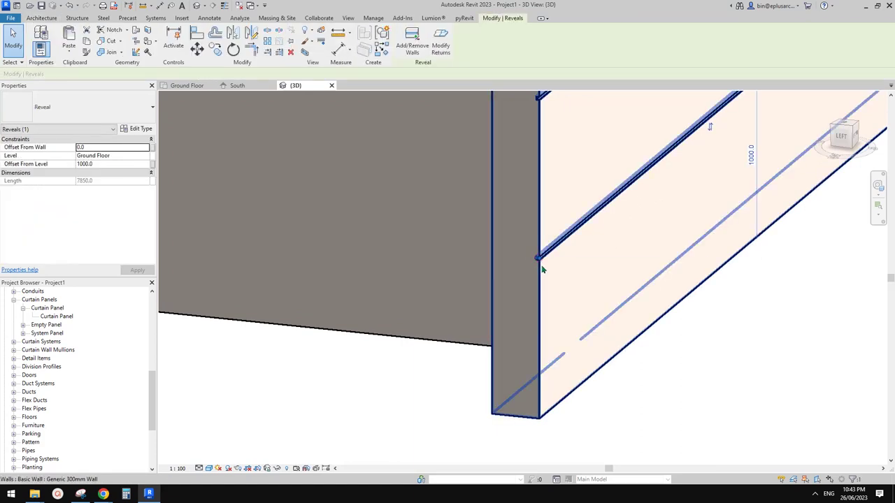
scroll(542, 262, "up", 3)
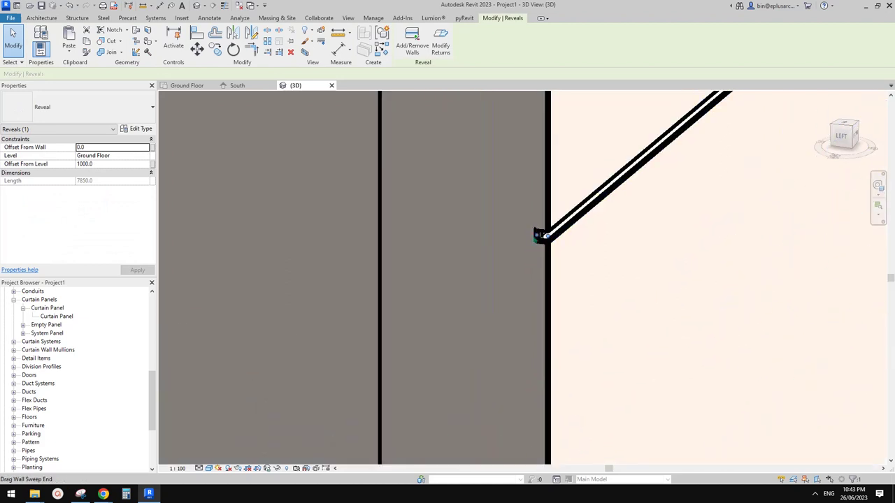
scroll(537, 240, "down", 3)
middle_click_drag(545, 243, 451, 269, "shift")
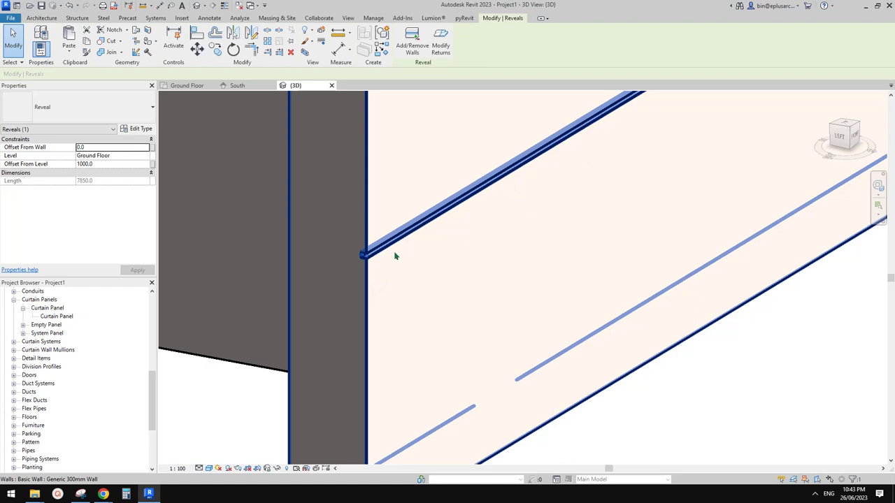
Step: Extend the lowest reveal's return across the narrow wall end face to its far edge
mouse_move(363, 254)
left_mouse_down()
mouse_move(478, 186)
mouse_move(366, 256)
left_mouse_up()
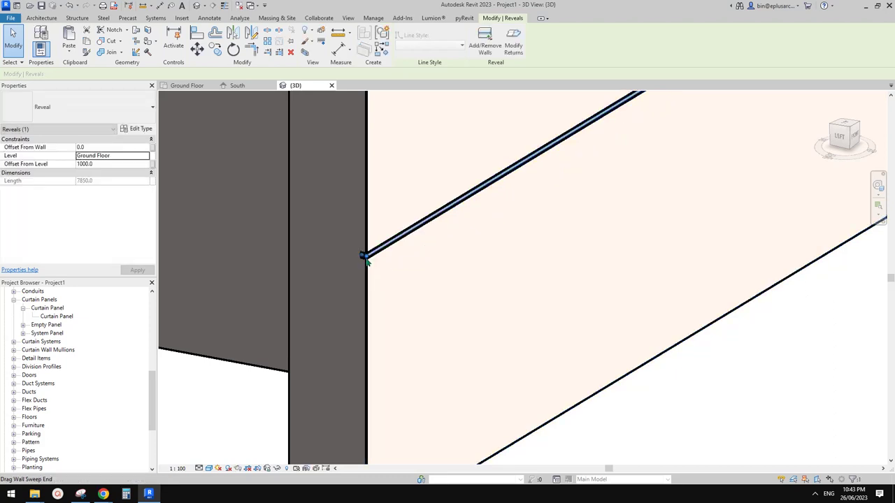
scroll(475, 224, "up", 4)
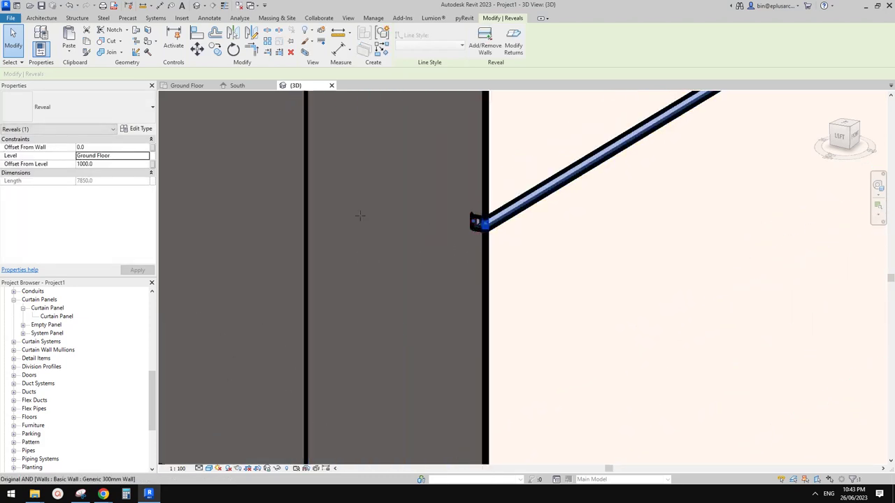
left_click_drag(360, 216, 307, 191)
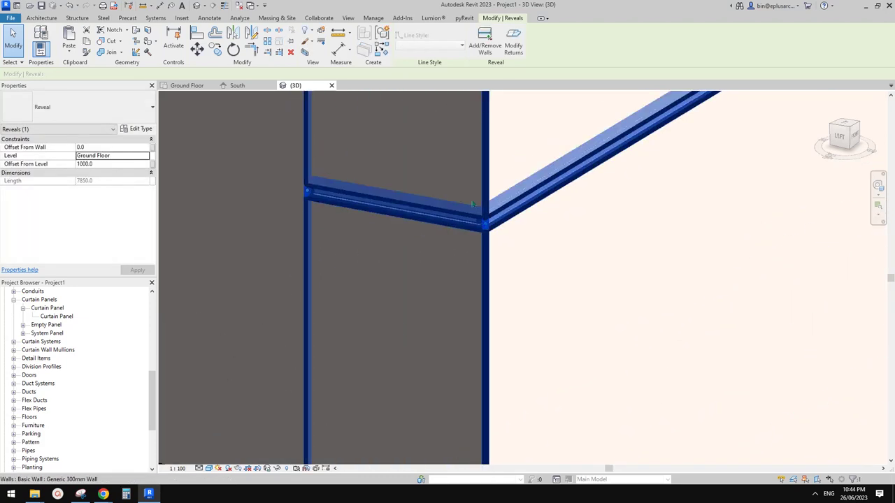
key("Escape")
Step: Add a 90° return to the second-lowest reveal's corner end and stretch it across the wall end face to the far edge
scroll(520, 194, "down", 6)
middle_click_drag(627, 239, 774, 338, "shift")
scroll(688, 303, "down", 2)
middle_click_drag(685, 302, 741, 394)
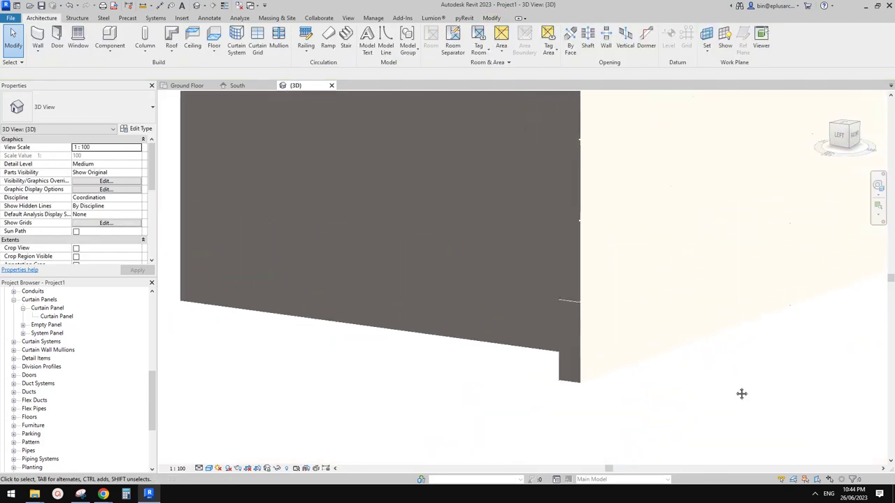
scroll(629, 252, "up", 2)
left_click(587, 200)
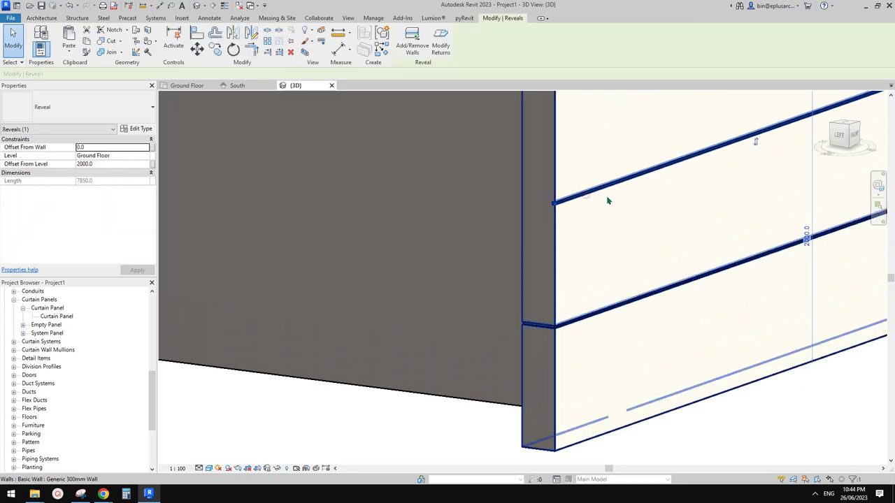
scroll(581, 199, "up", 2)
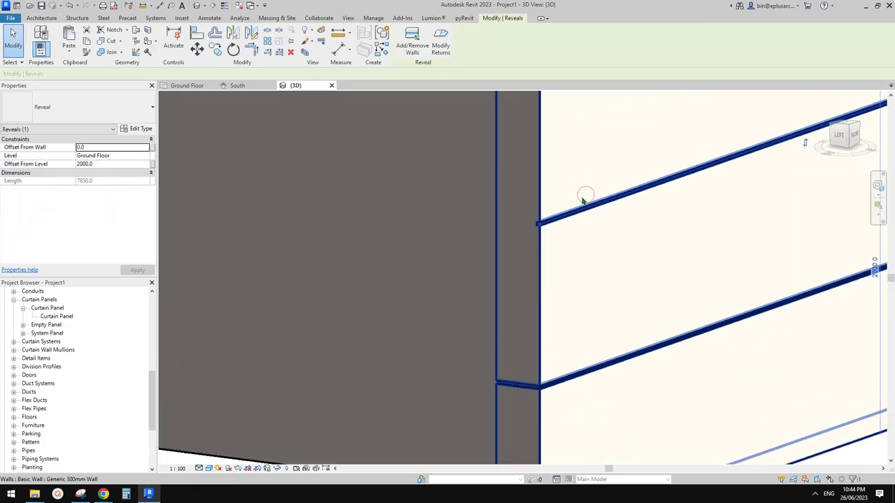
left_click(440, 45)
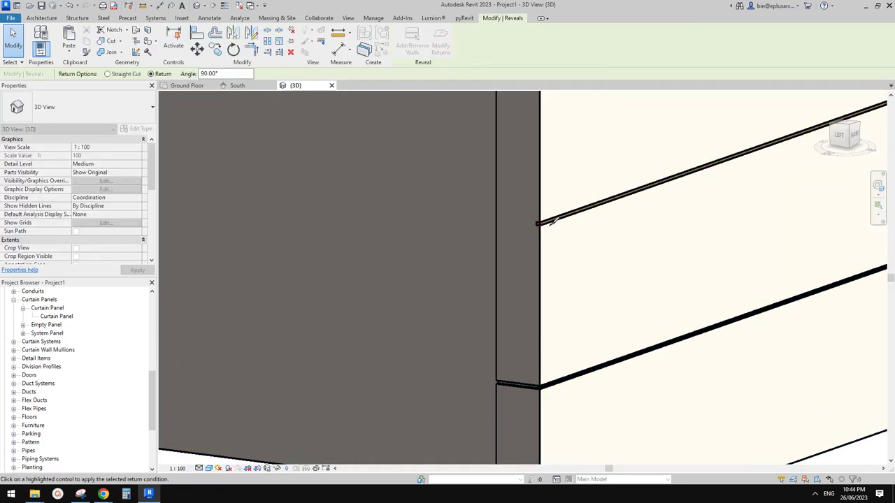
left_click(538, 223)
left_click(538, 223)
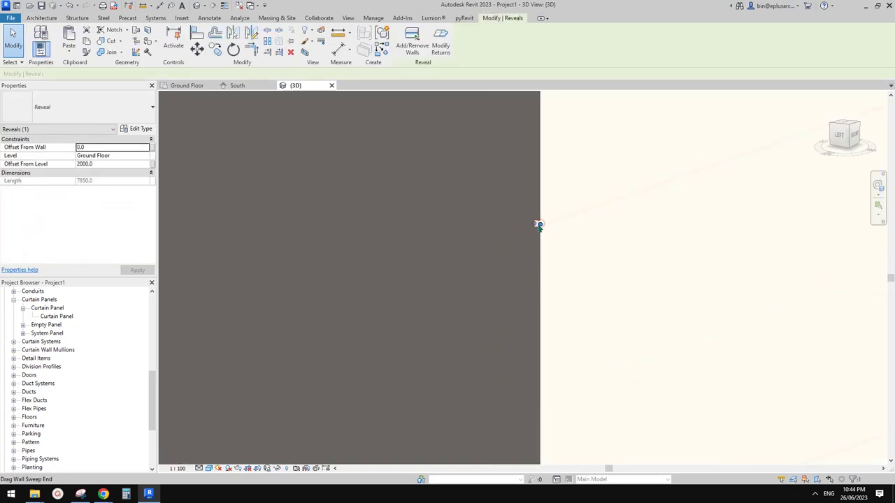
left_click_drag(533, 225, 441, 212)
key("Escape")
Step: Add a 90° return to the third reveal from the base and stretch it across the wall end face to the far edge
scroll(485, 221, "down", 5)
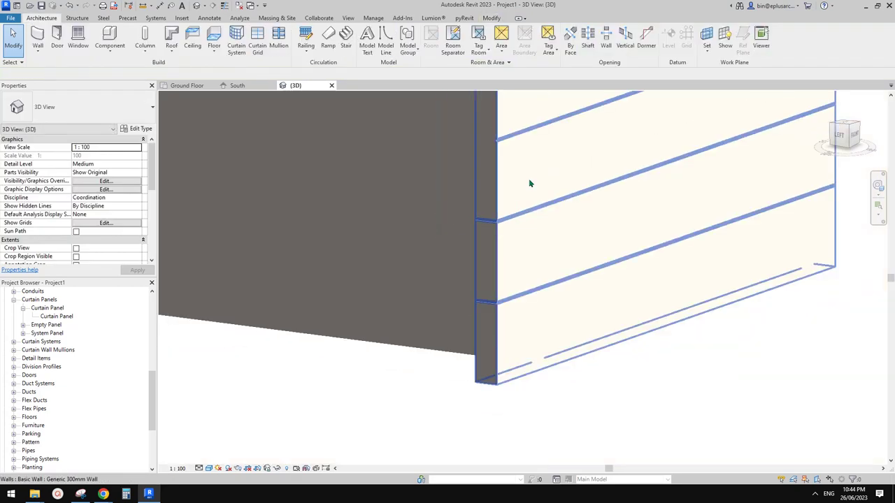
middle_click_drag(529, 182, 521, 266)
left_click(516, 220)
left_click(440, 43)
scroll(482, 204, "up", 3)
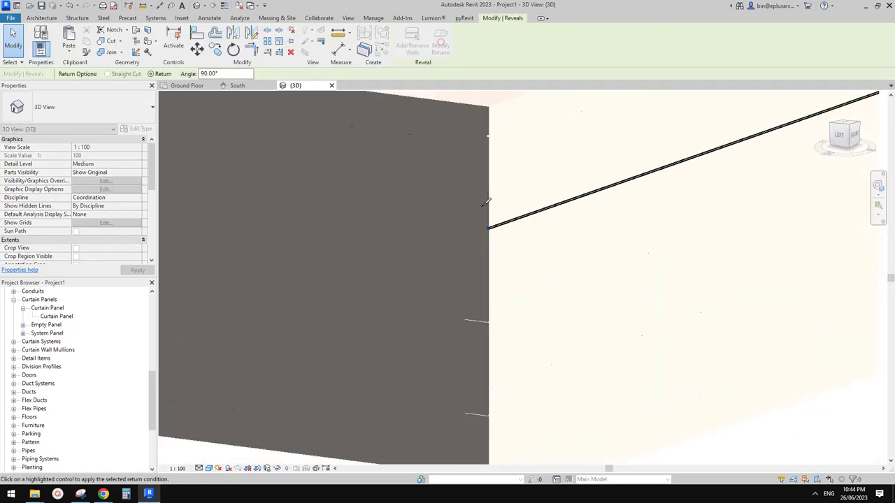
left_click(497, 237)
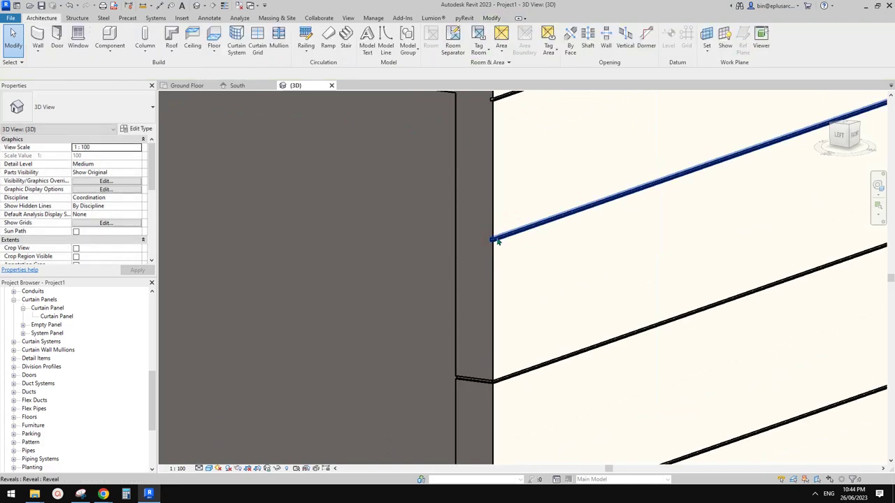
left_click_drag(495, 238, 426, 228)
key("Escape")
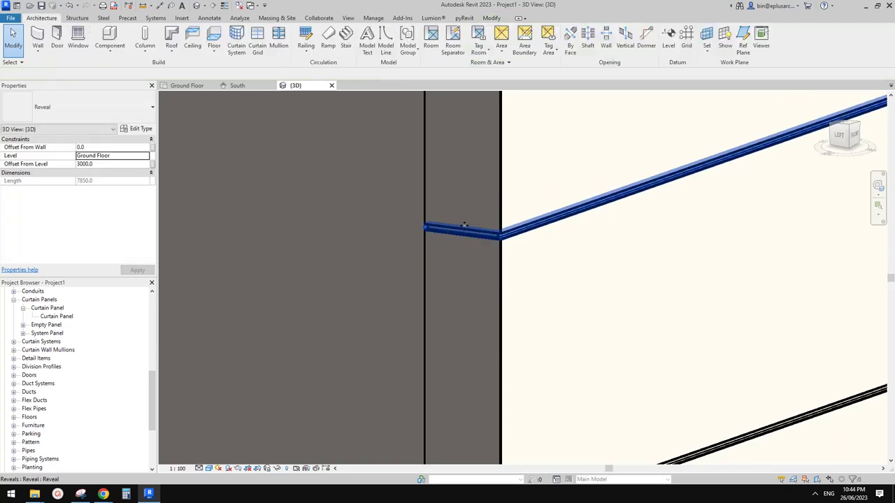
scroll(468, 238, "down", 5)
Step: Check the wall-corner panel pattern in the reference picture in Chrome and return to Revit
left_click(104, 493)
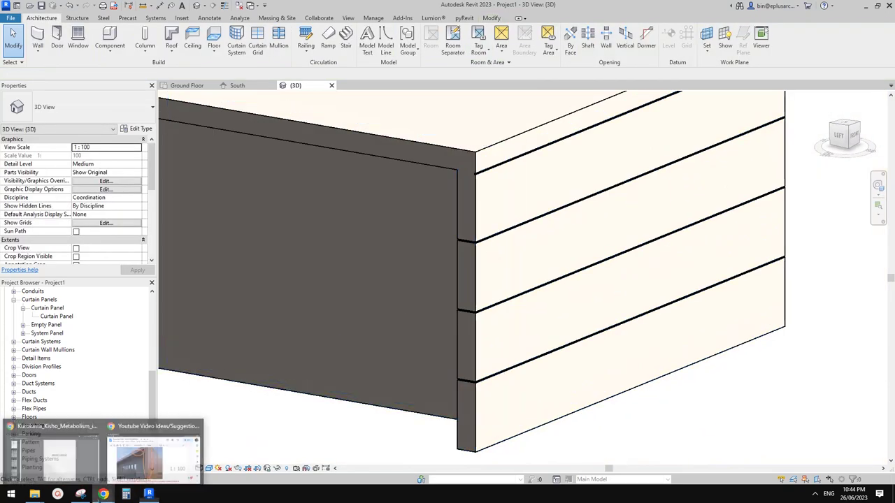
left_click(155, 458)
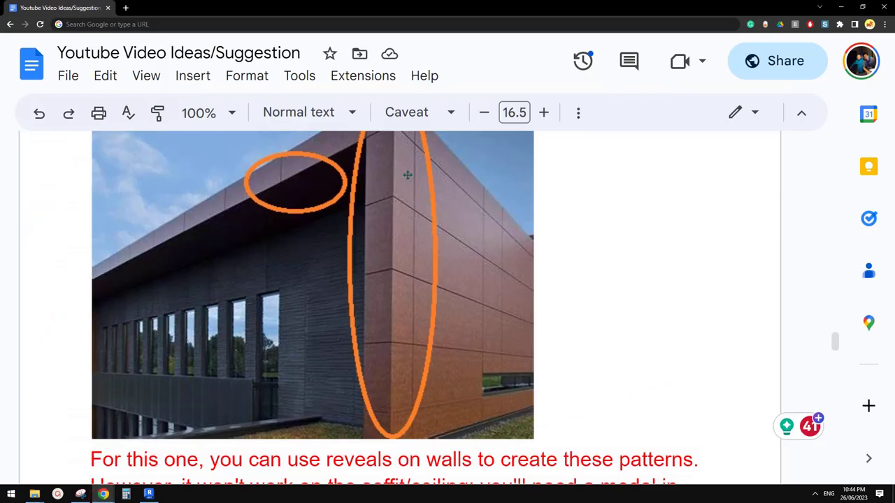
left_click(148, 494)
Step: Place a similar reveal vertically on the light wall, about 820 mm from the corner with the returns
left_click(519, 297)
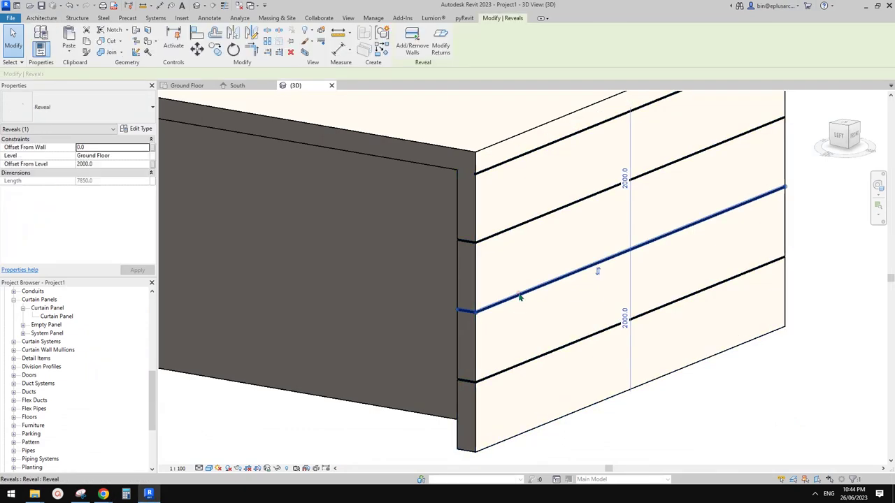
middle_click_drag(559, 279, 531, 281)
key("c")
key("s")
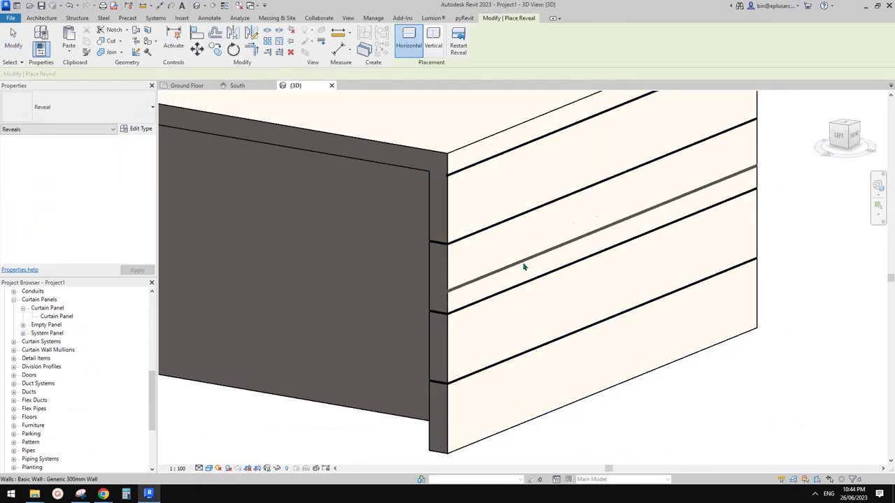
left_click(434, 42)
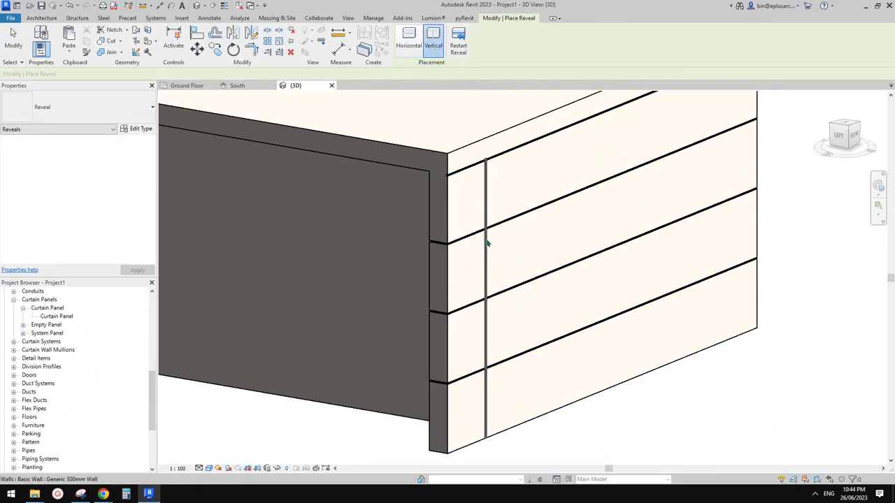
left_click(480, 279)
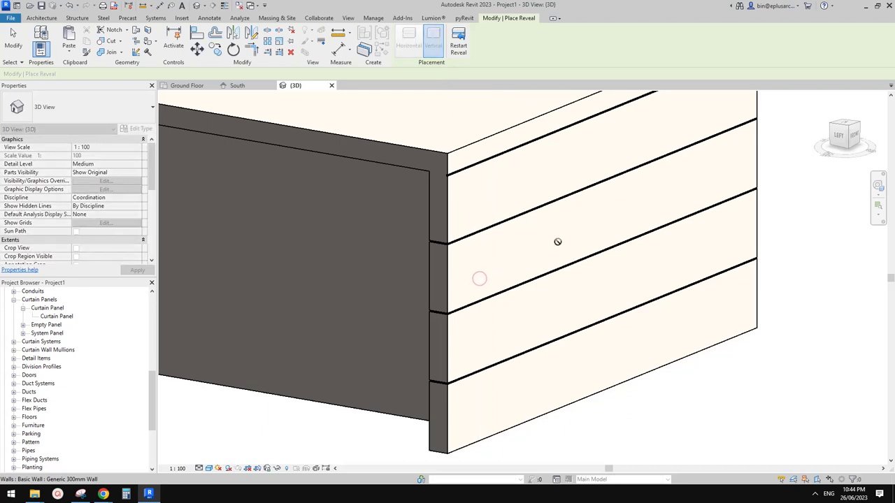
key("Escape")
key("Escape")
Step: Set the vertical reveal's distance from the corner to 900 mm
left_click(481, 260)
scroll(482, 283, "down", 1)
middle_click_drag(495, 308, 445, 359, "shift")
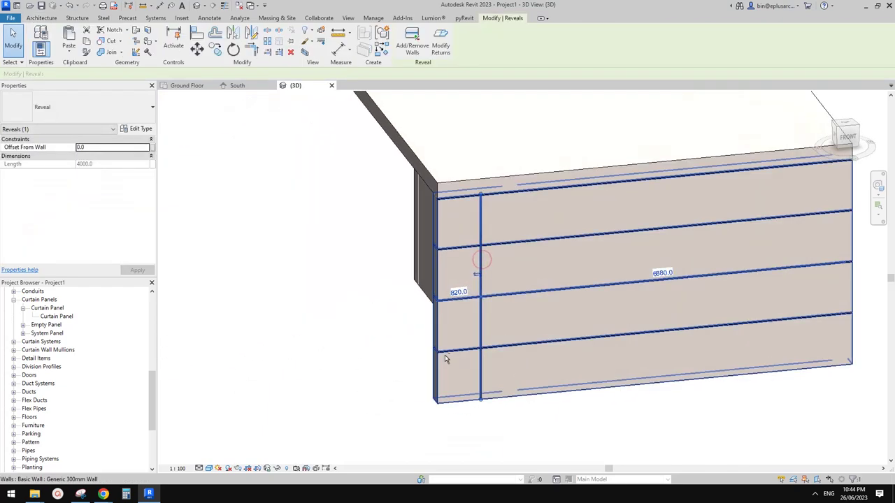
left_click(458, 293)
middle_click_drag(524, 317, 490, 304)
type("9")
key("Return")
middle_click_drag(509, 426, 502, 424)
key("c")
key("o")
left_click(456, 389)
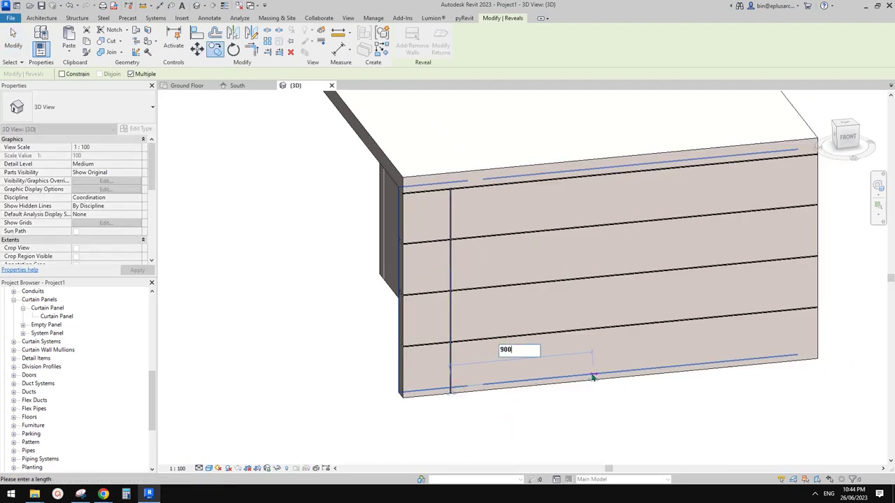
key("Escape")
key("Escape")
Step: Copy the vertical reveal twice across the light wall, away from the corner, at 1800 mm spacing
left_click(452, 326)
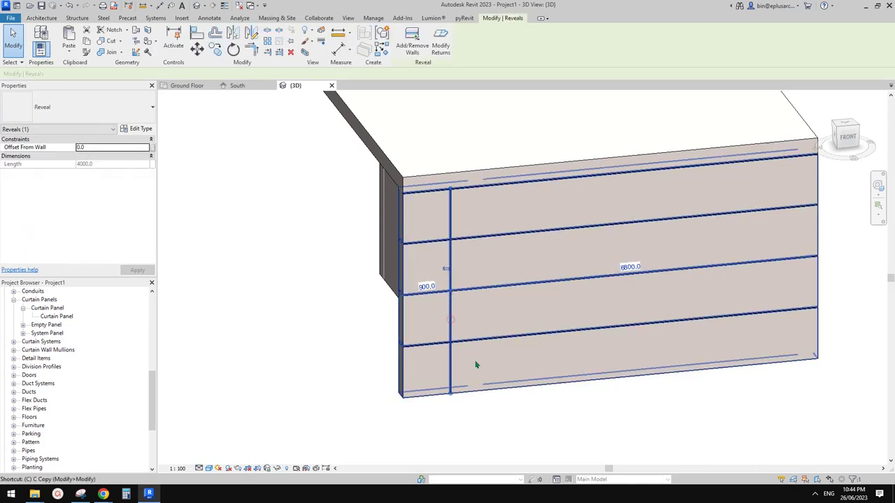
key("c")
key("o")
left_click(485, 366)
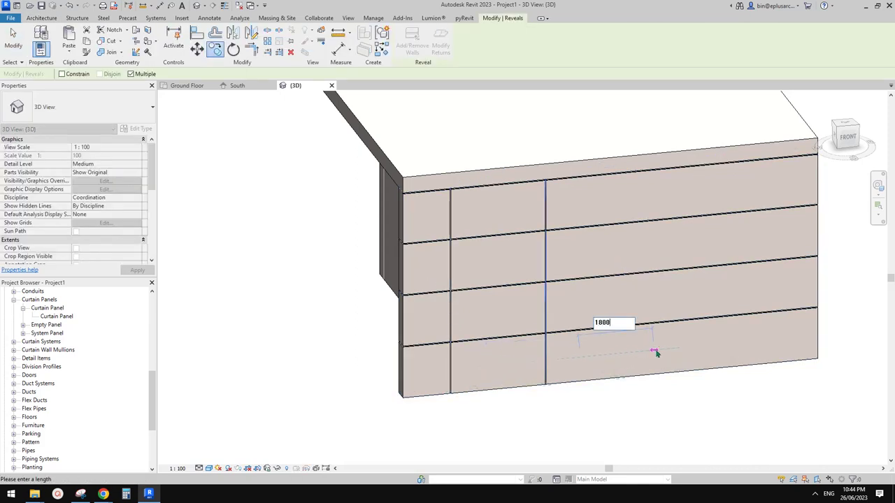
key("Return")
key("Escape")
key("Escape")
Step: Add a 90° return to the top horizontal reveal at the wall corner
middle_click_drag(579, 344, 637, 330, "shift")
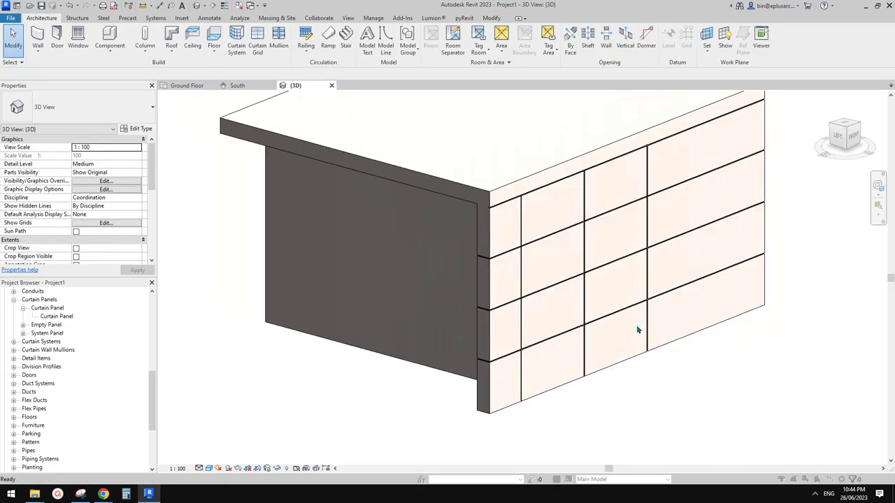
left_click(508, 283)
scroll(495, 196, "up", 5)
left_click(464, 218)
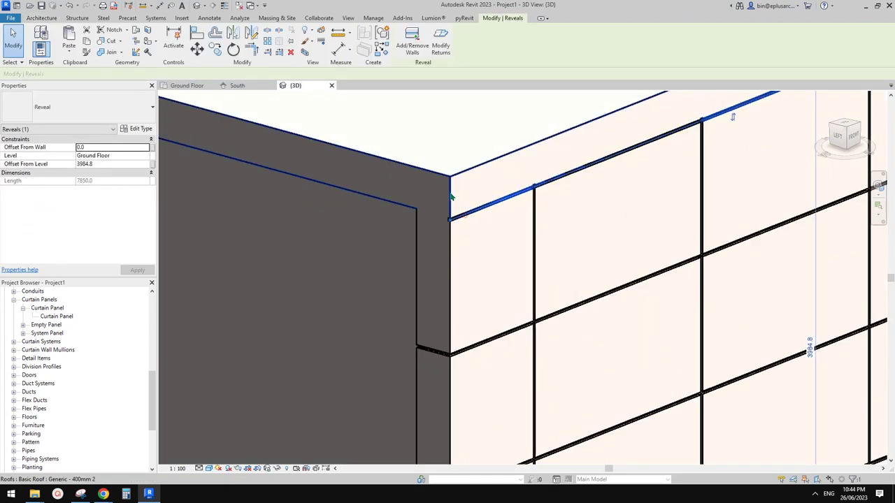
left_click(438, 43)
scroll(454, 221, "up", 1)
left_click(450, 218)
scroll(448, 216, "up", 4)
key("Escape")
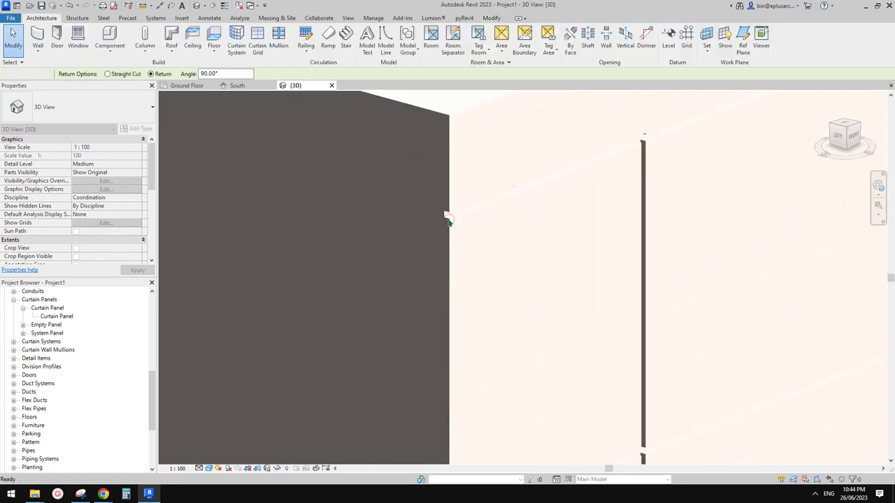
Step: Stretch the top reveal's return across the wall end face to the far edge
left_click(446, 214)
scroll(446, 215, "up", 2)
key("Escape")
left_click(448, 215)
key("Escape")
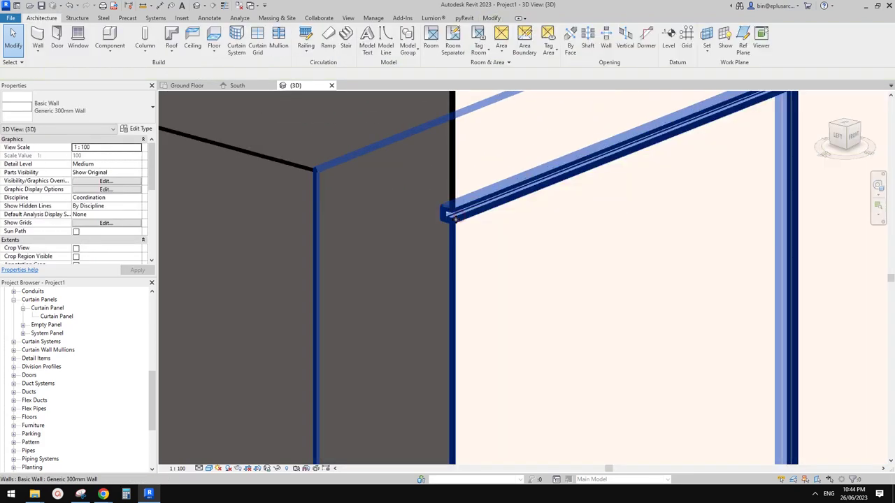
left_click(448, 213)
left_click_drag(446, 213, 317, 176)
key("Escape")
scroll(319, 179, "down", 7)
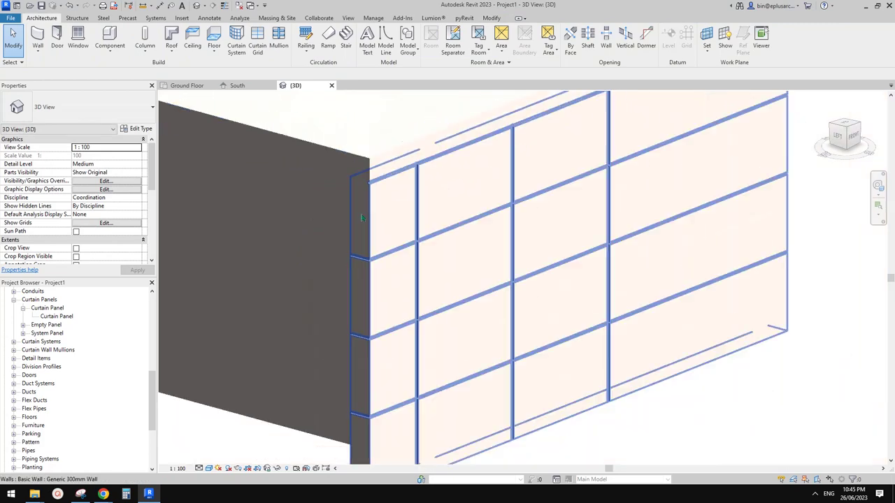
Step: Try to switch the join order between the roof and the reveal wall at the corner
middle_click_drag(361, 218, 708, 195, "shift")
middle_click_drag(563, 168, 570, 215, "shift")
scroll(568, 178, "up", 4)
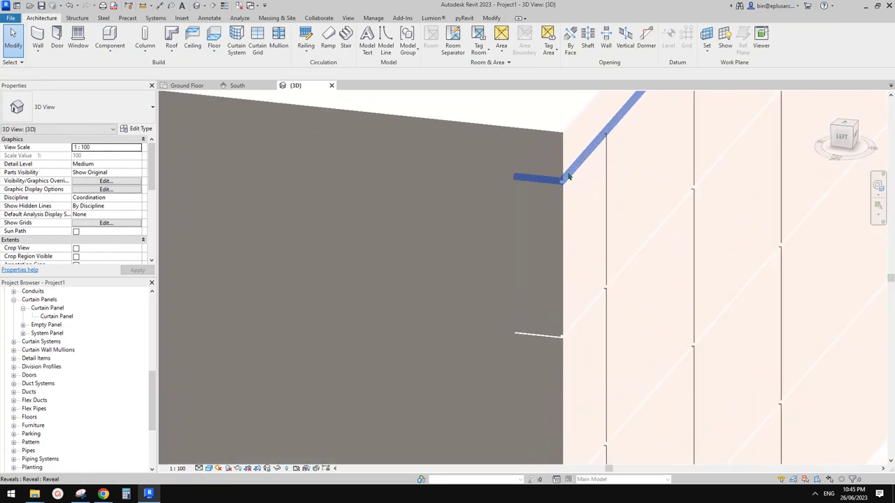
left_click(551, 163)
middle_click_drag(550, 162, 509, 219, "shift")
middle_click_drag(402, 251, 423, 246)
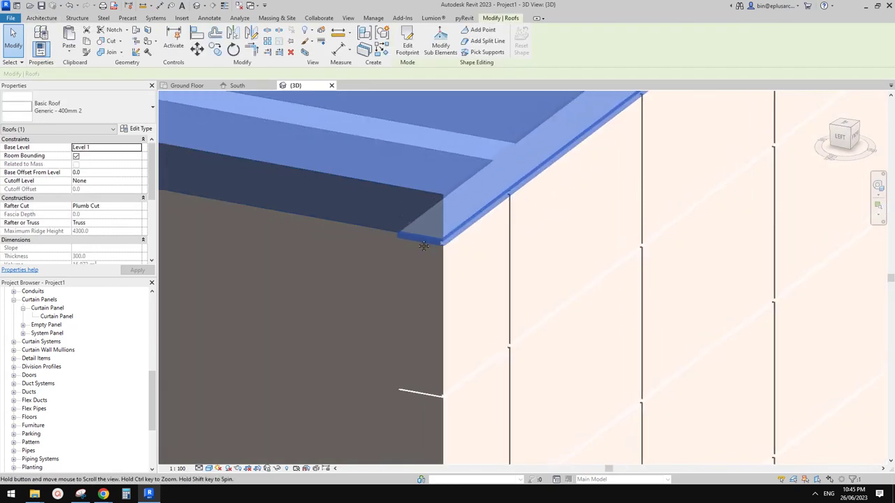
left_click(123, 57)
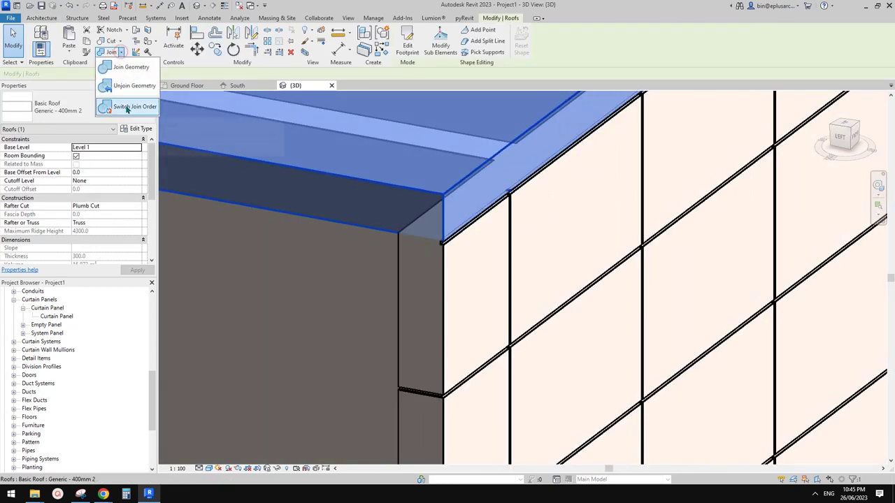
left_click(125, 104)
left_click(429, 269)
key("Escape")
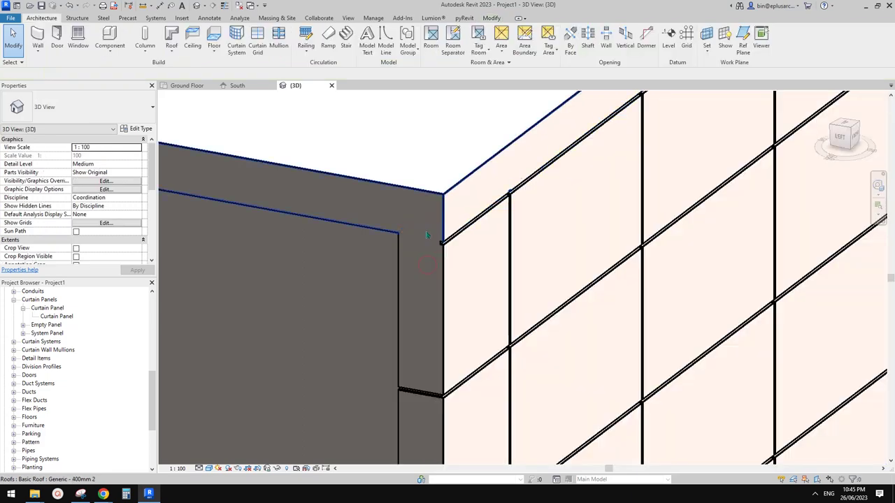
Step: Examine how the top reveal and its return meet the roof edge at the wall corner
left_click(429, 227)
scroll(513, 231, "up", 3)
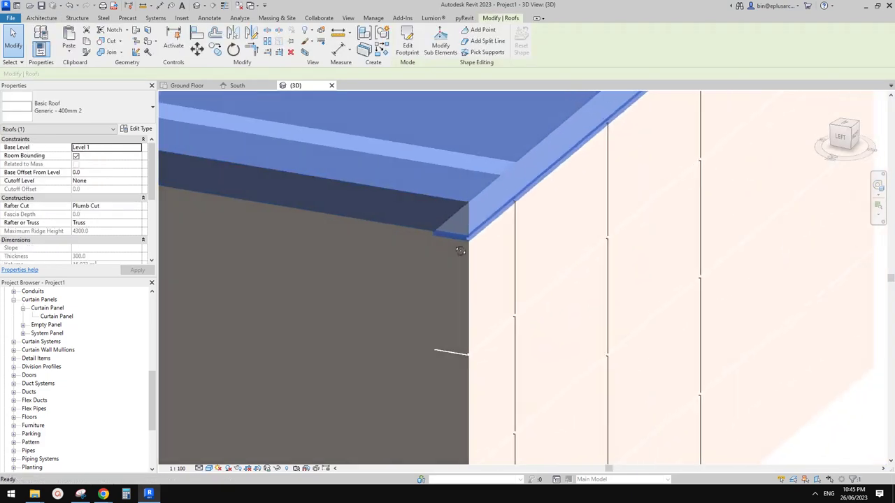
scroll(514, 230, "up", 4)
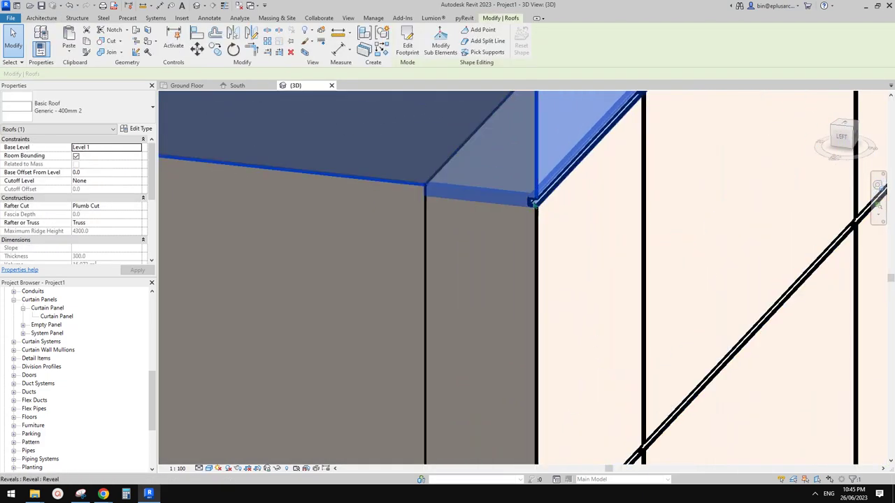
left_click(532, 204)
scroll(515, 207, "down", 4)
middle_click_drag(569, 208, 510, 230, "shift")
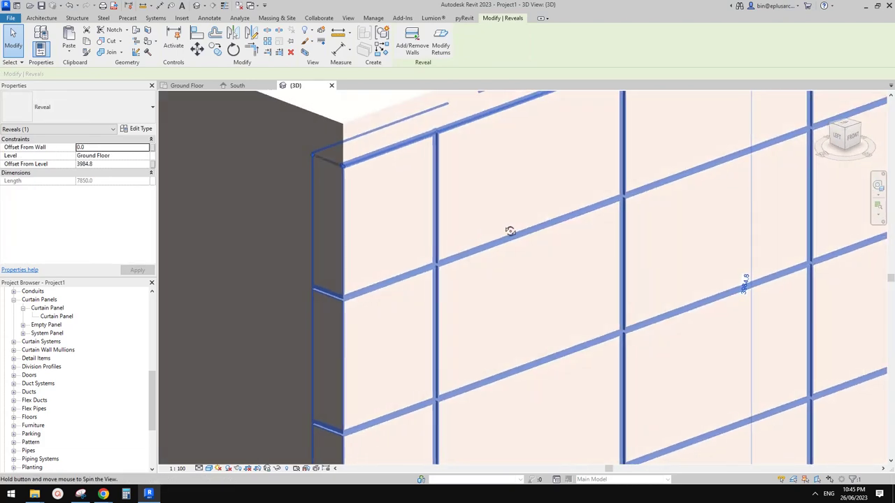
key("Escape")
left_click(369, 122)
middle_click_drag(367, 150, 498, 172)
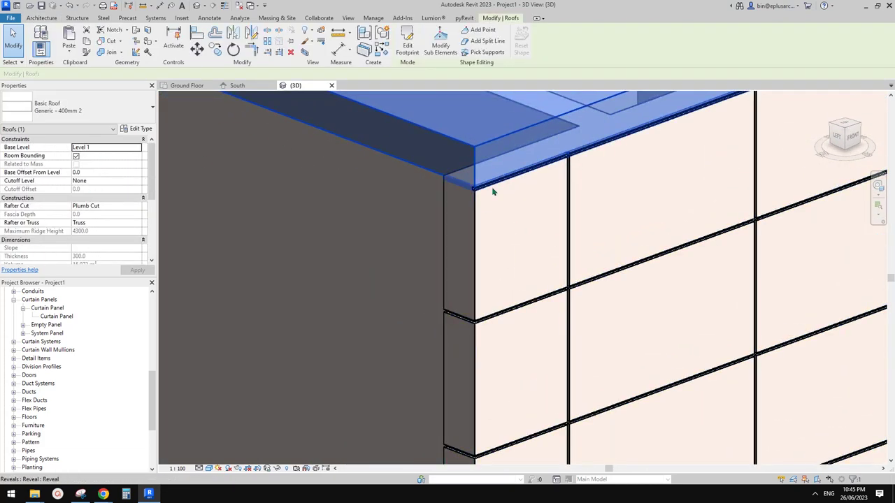
key("Escape")
left_click(534, 171)
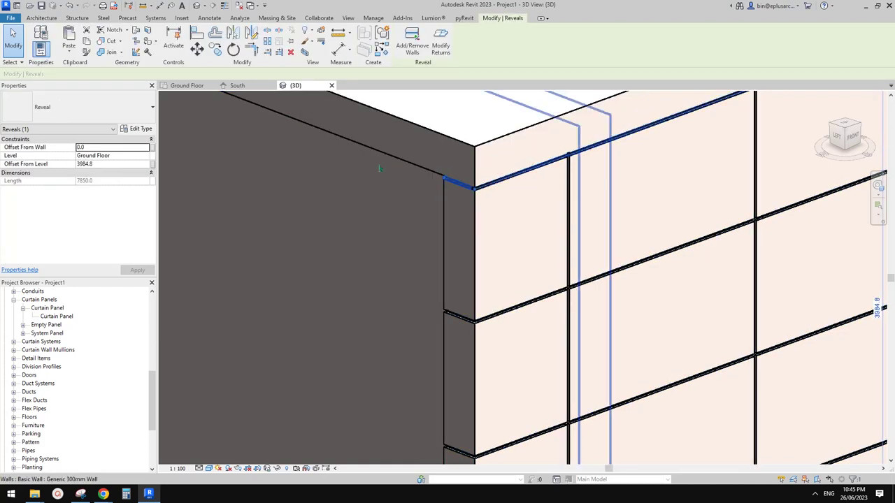
key("Escape")
Step: Set the top horizontal reveal's offset from the Ground Floor level to 3900 mm
left_click(560, 165)
scroll(341, 184, "down", 1)
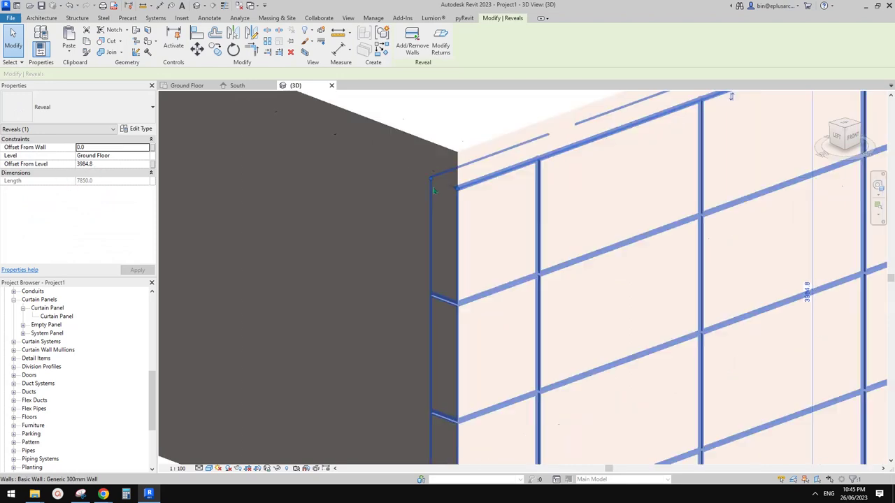
middle_click_drag(465, 215, 489, 183, "shift")
left_click(112, 164)
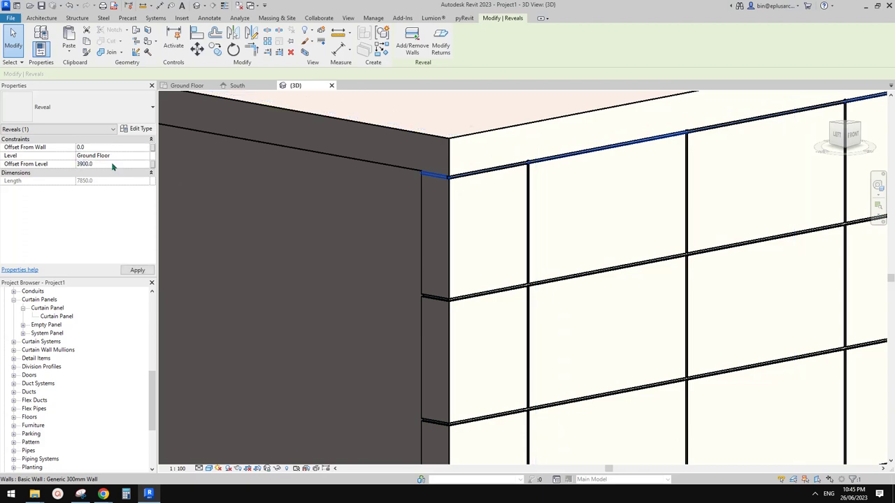
key("Escape")
scroll(436, 217, "down", 1)
scroll(450, 198, "up", 3)
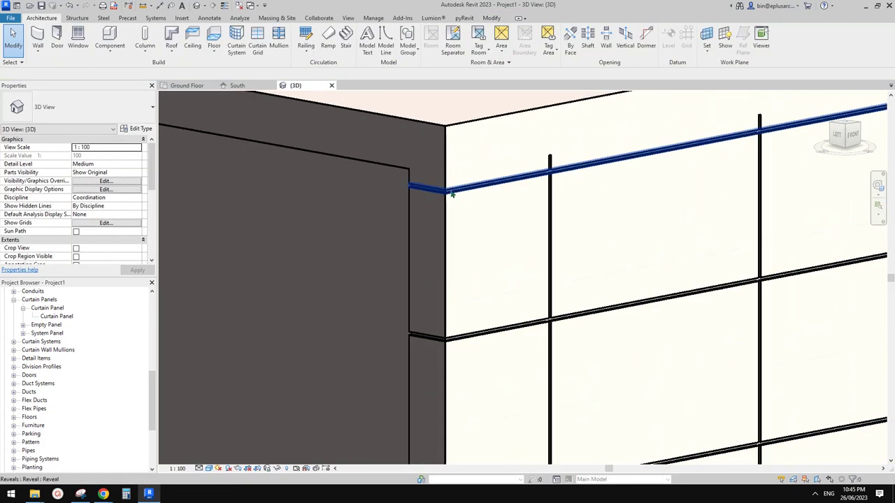
Step: Raise the top horizontal reveal to the roof's lower edge, about 3984.5 mm above the Ground Floor level
left_click(452, 194)
middle_click_drag(452, 194, 410, 185, "shift")
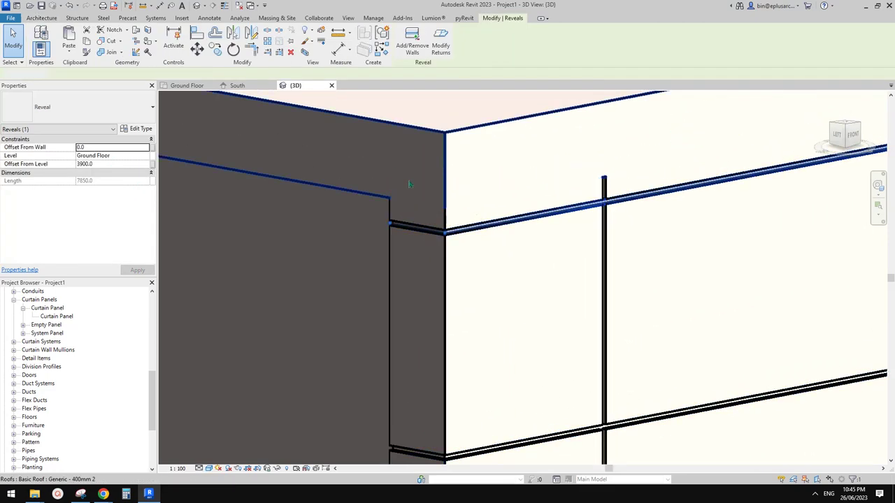
left_click(410, 184)
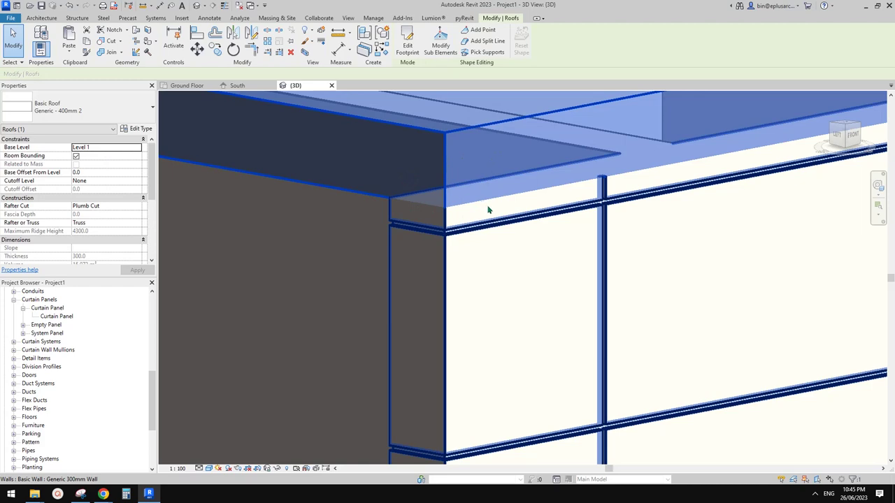
middle_click_drag(492, 204, 485, 208)
key("Escape")
left_click_drag(451, 237, 451, 212)
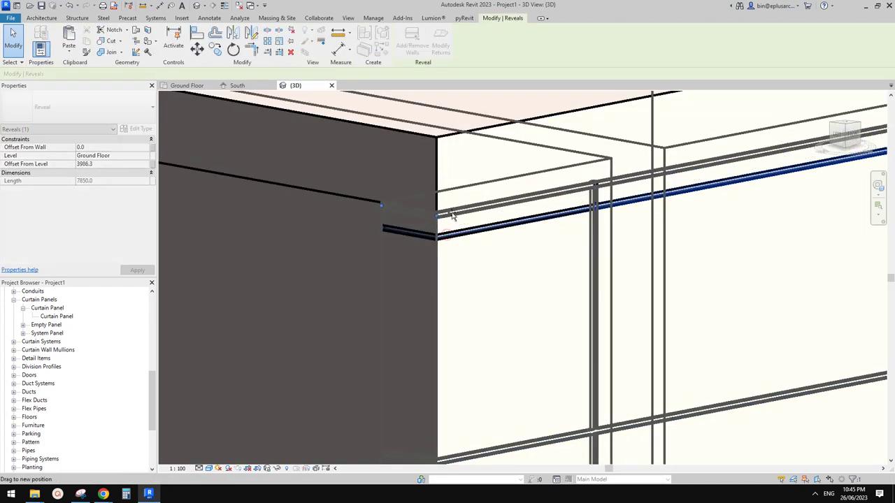
key("Escape")
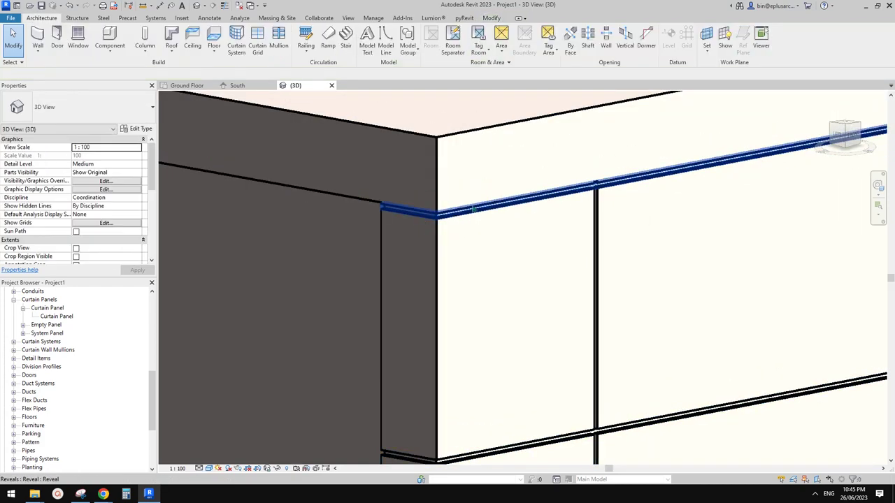
Step: Show the end of the top reveal's return squarely from the left side with thin lines
scroll(388, 207, "up", 2)
left_click(385, 209)
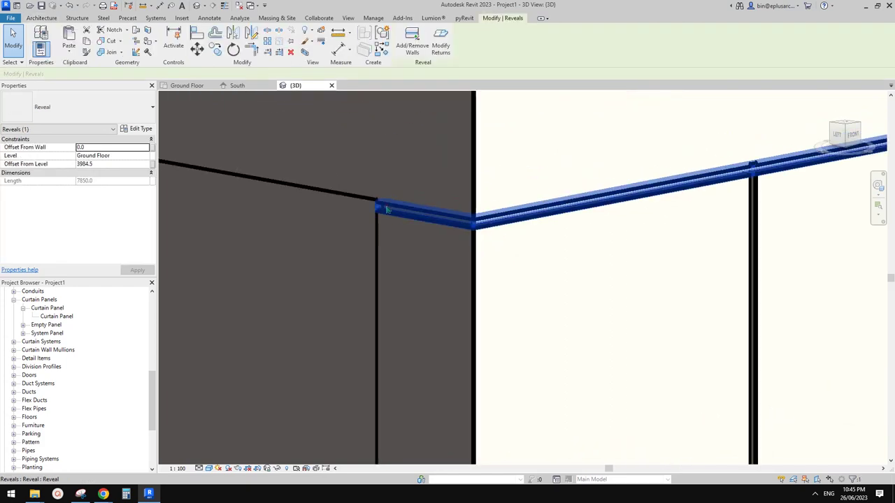
scroll(533, 192, "down", 3)
left_click(843, 135)
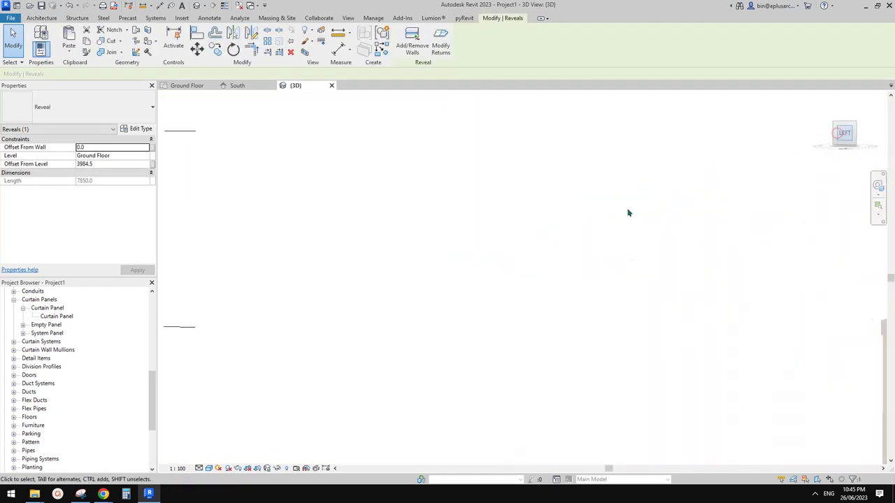
scroll(529, 306, "up", 5)
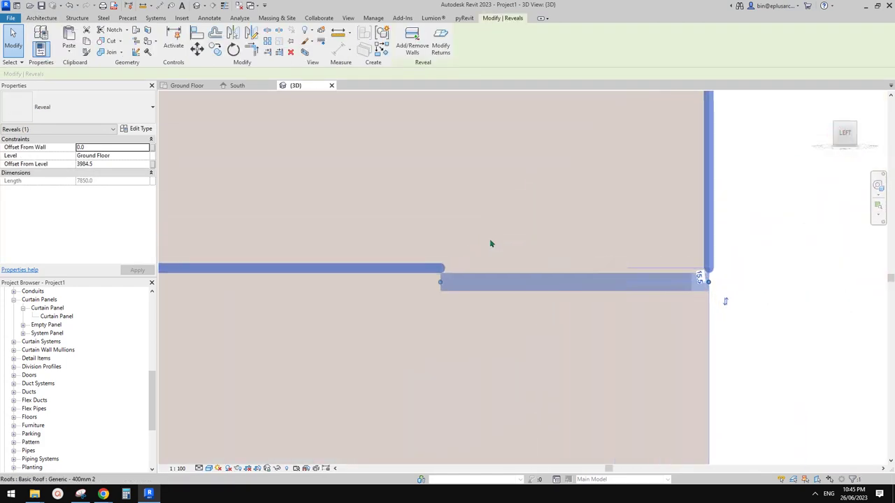
key("Escape")
key("l")
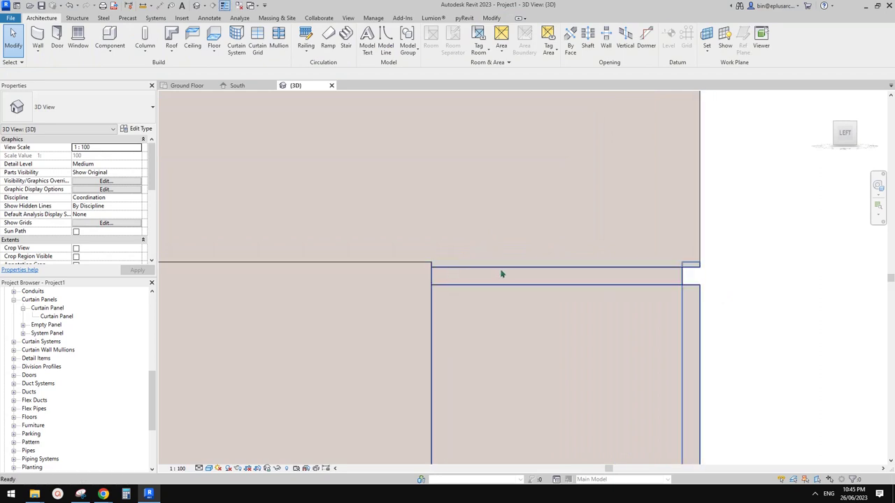
Step: Move the top horizontal reveal slightly up so its upper edge meets the underside of the roof
left_click(462, 270)
scroll(450, 265, "up", 2)
middle_click_drag(461, 263, 481, 263)
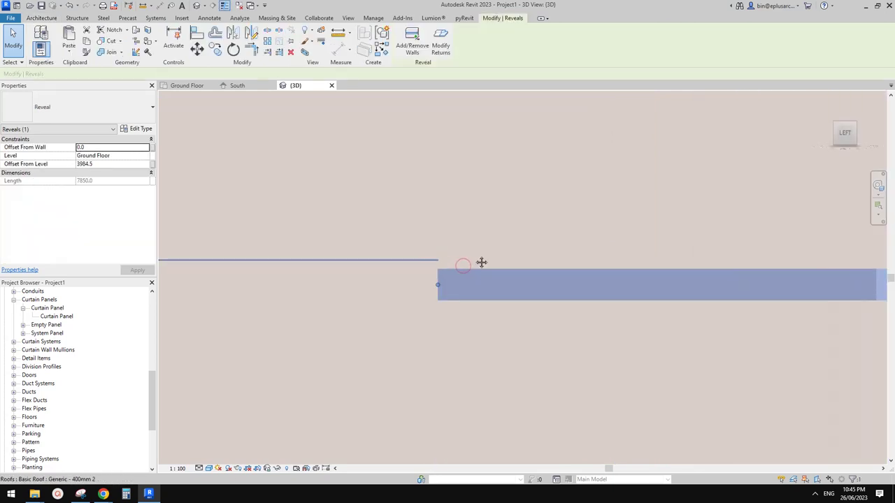
key("m")
key("v")
left_click_drag(438, 272, 438, 266)
key("Escape")
mouse_move(475, 277)
middle_mouse_down("shift")
mouse_move(651, 286)
mouse_move(575, 293)
mouse_move(554, 279)
mouse_move(578, 233)
mouse_move(563, 244)
middle_mouse_up("shift")
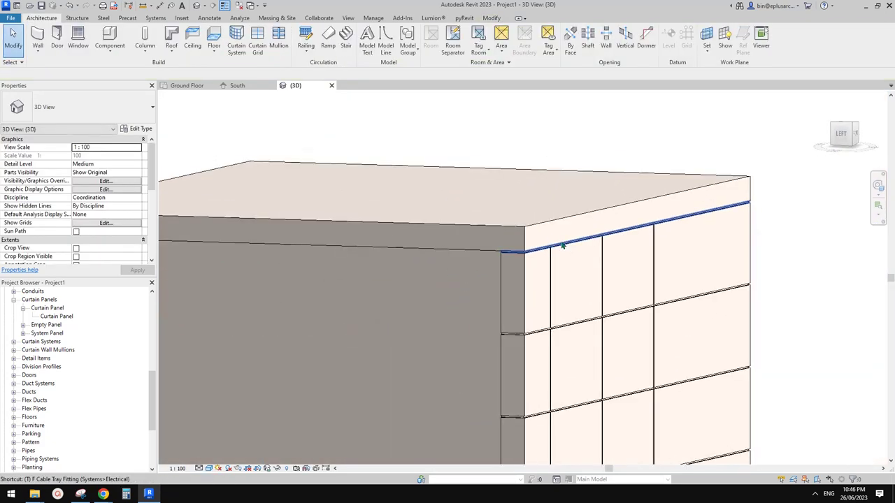
Step: Compare the whole panelled corner with the reference picture in Chrome and return to Revit
scroll(602, 240, "down", 1)
middle_click_drag(643, 264, 596, 301, "shift")
mouse_move(104, 494)
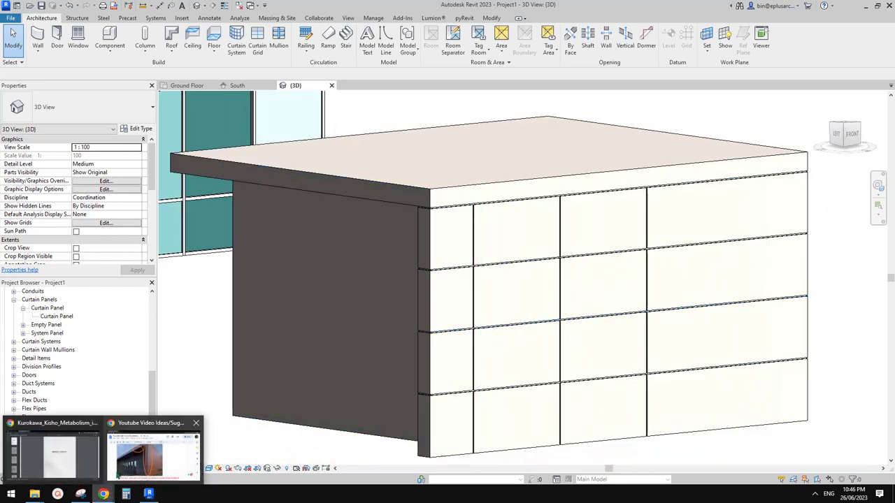
left_click(250, 447)
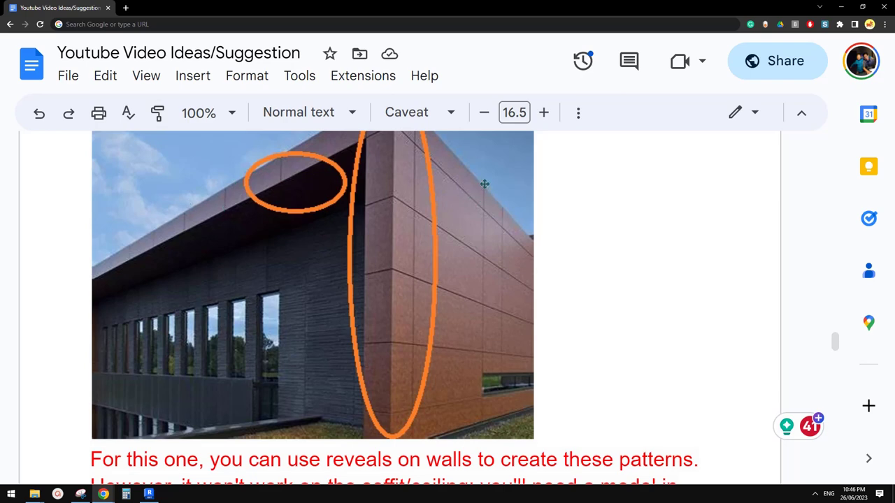
left_click(148, 494)
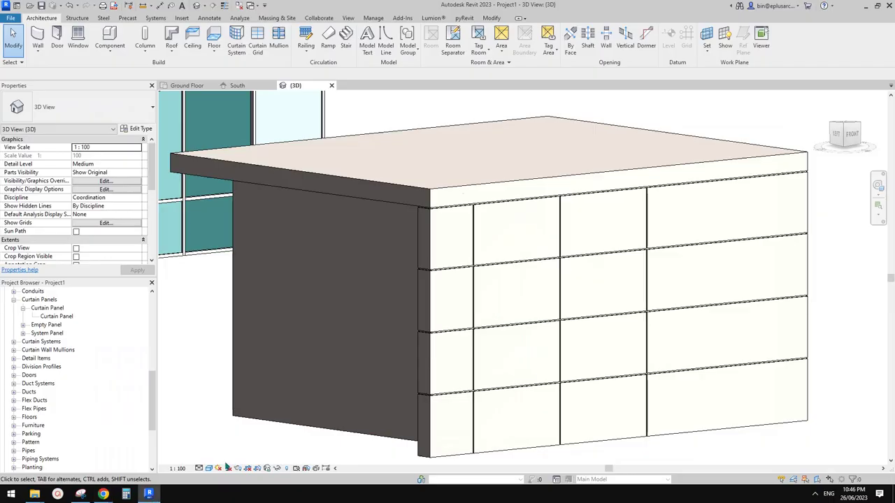
Step: Examine the roof and the panelled front wall where they meet, including the wall's height constraints
left_click(451, 186)
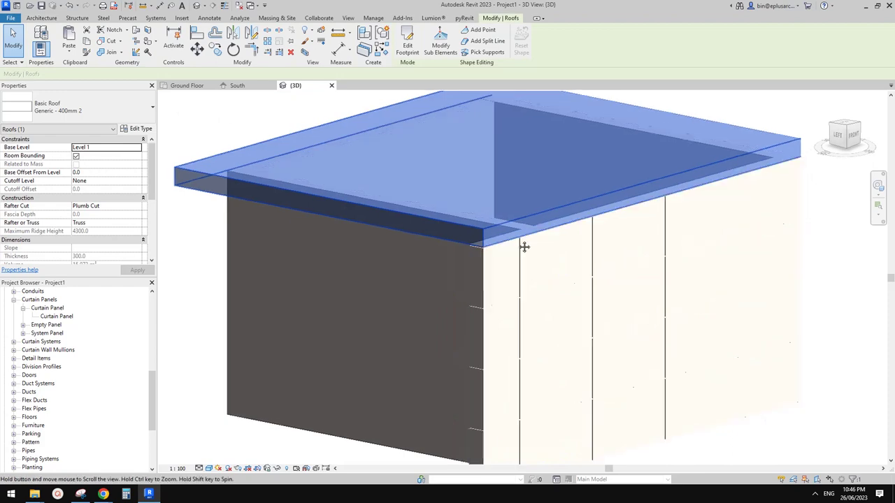
key("Escape")
scroll(530, 258, "up", 2)
middle_click_drag(530, 258, 532, 257, "shift")
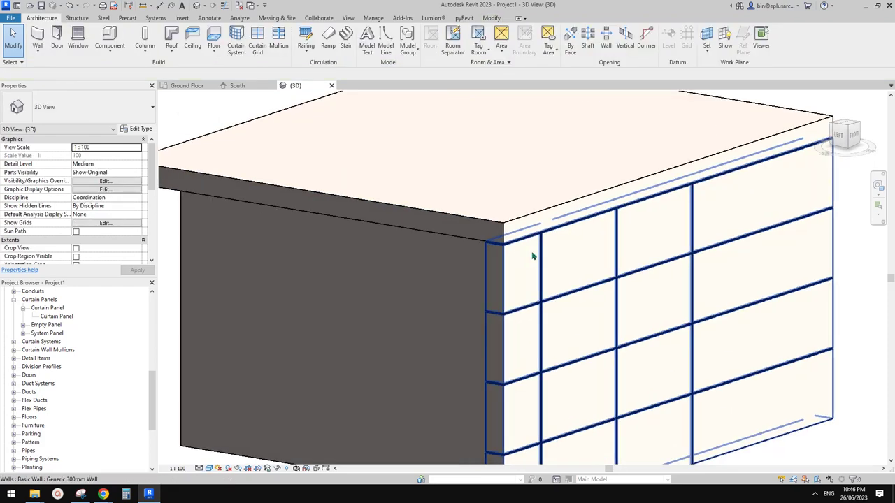
left_click(538, 187)
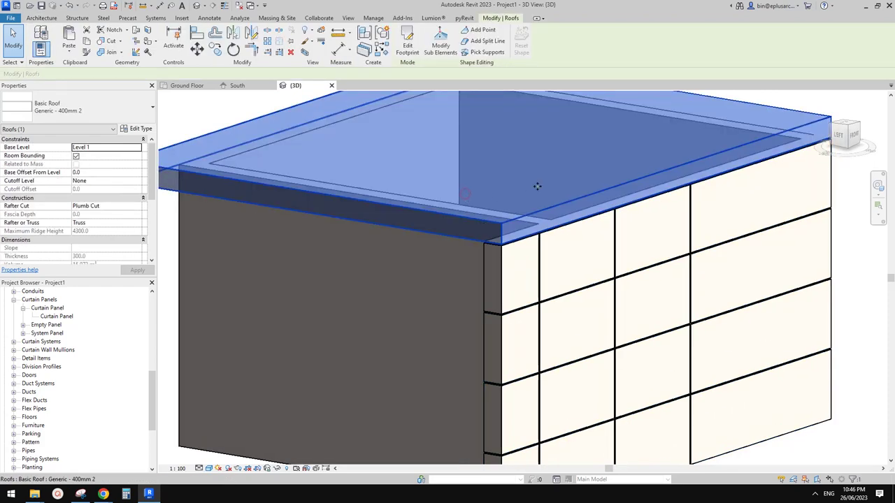
left_click(525, 278)
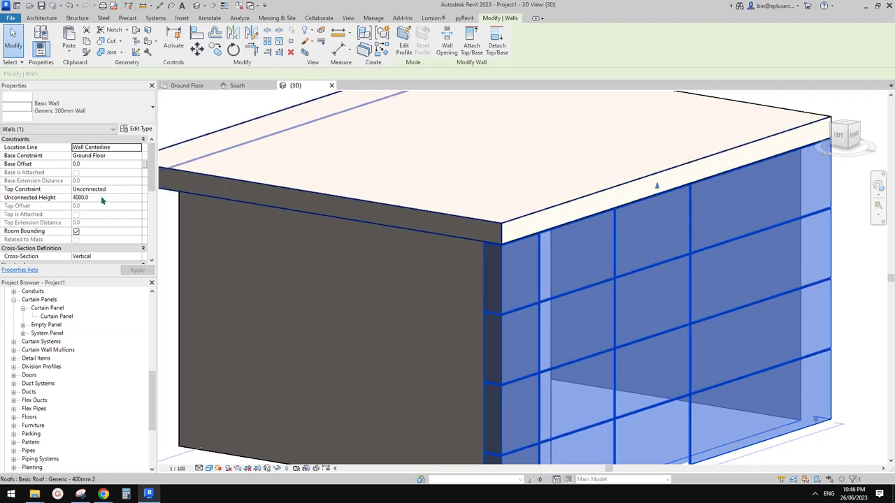
middle_click_drag(346, 196, 343, 193)
key("Escape")
Step: Set the panelled front wall's unconnected height to 4300 mm
left_click(508, 262)
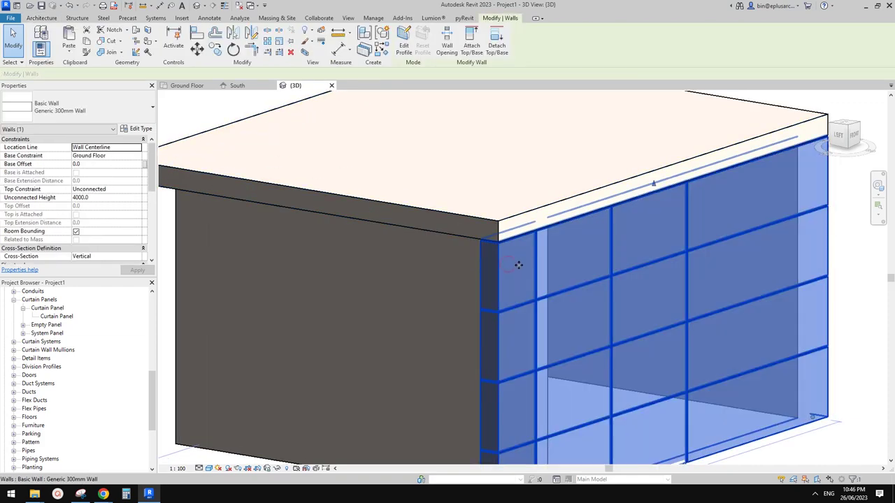
left_click(100, 199)
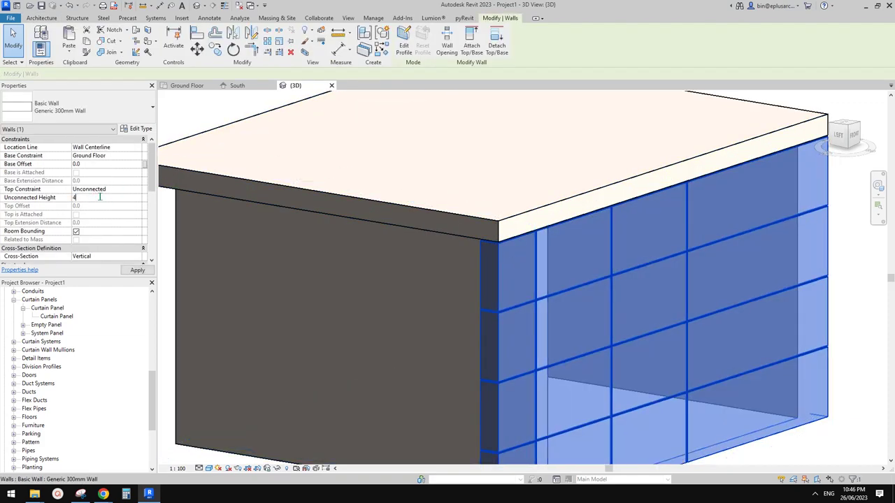
key("Return")
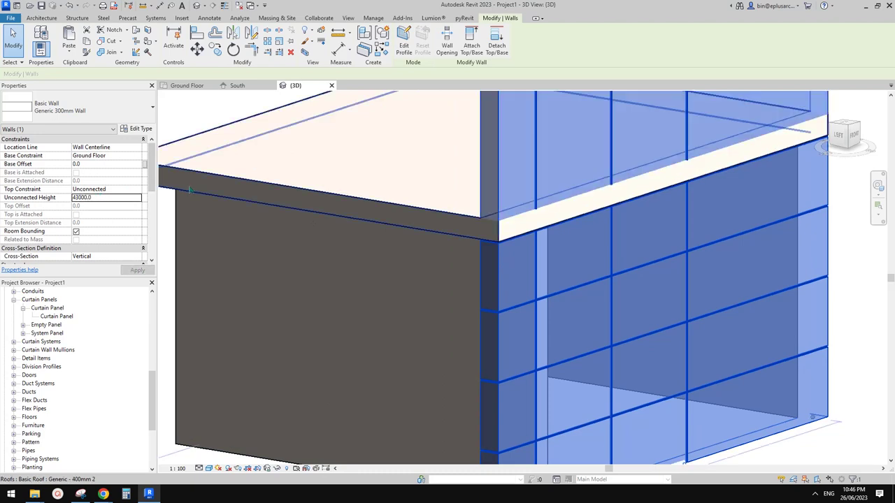
left_click(102, 200)
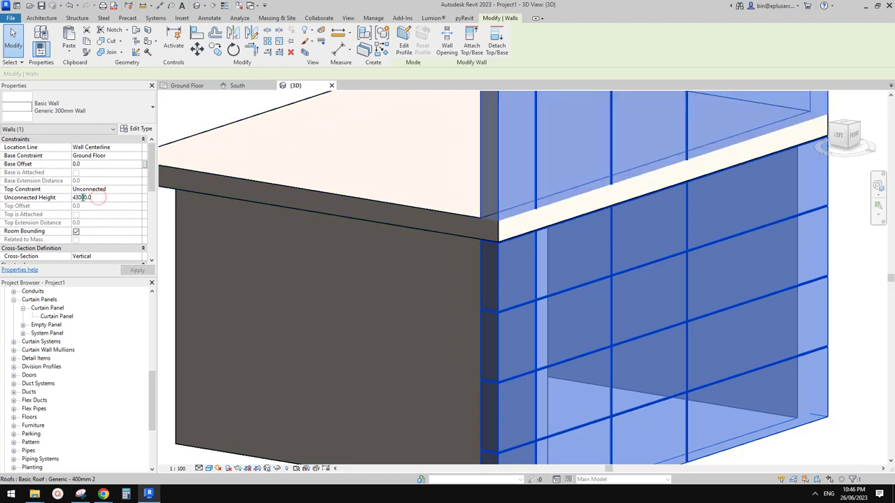
type("4300")
key("Return")
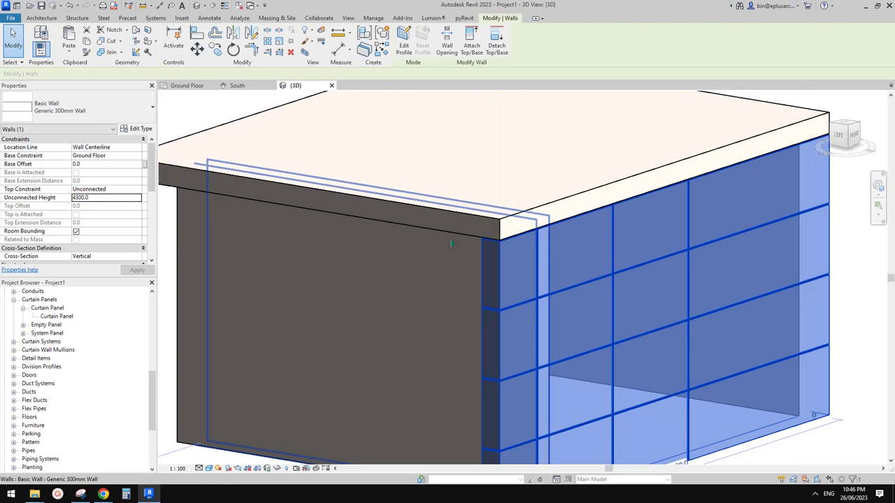
key("Escape")
Step: Switch the join order between the panelled front wall and the roof
left_click(524, 262)
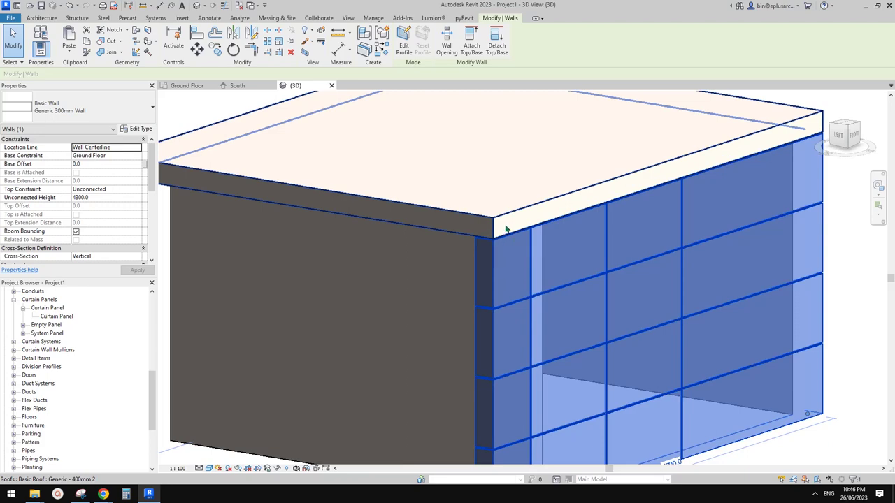
left_click(122, 52)
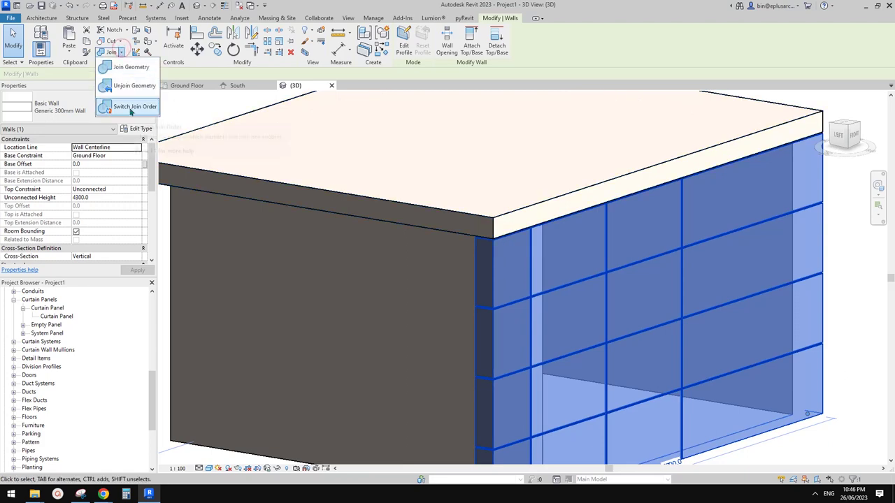
left_click(130, 108)
left_click(511, 265)
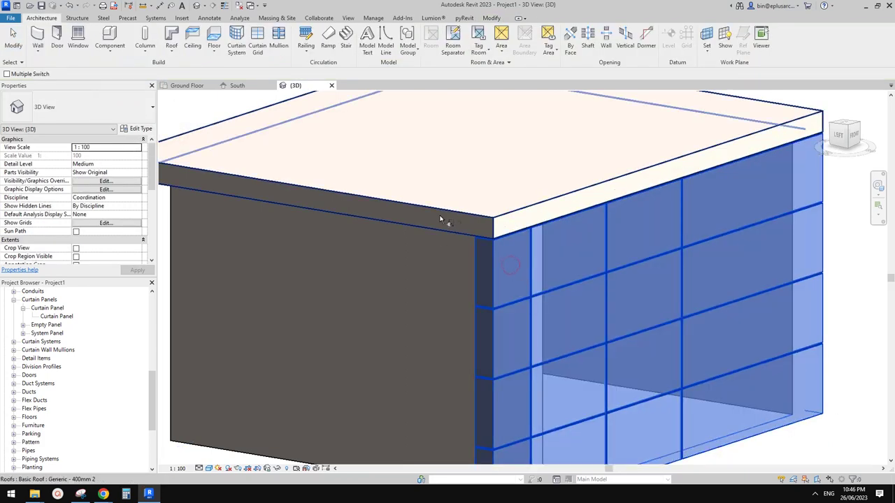
left_click(440, 220)
key("Escape")
left_click(518, 264)
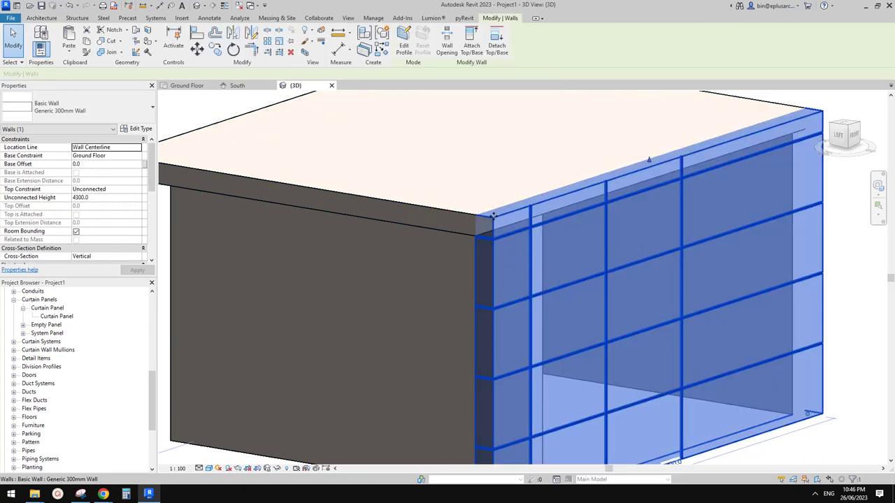
key("Escape")
Step: Examine the roof's left edge and its junction with the end of the panelled wall
scroll(492, 214, "up", 2)
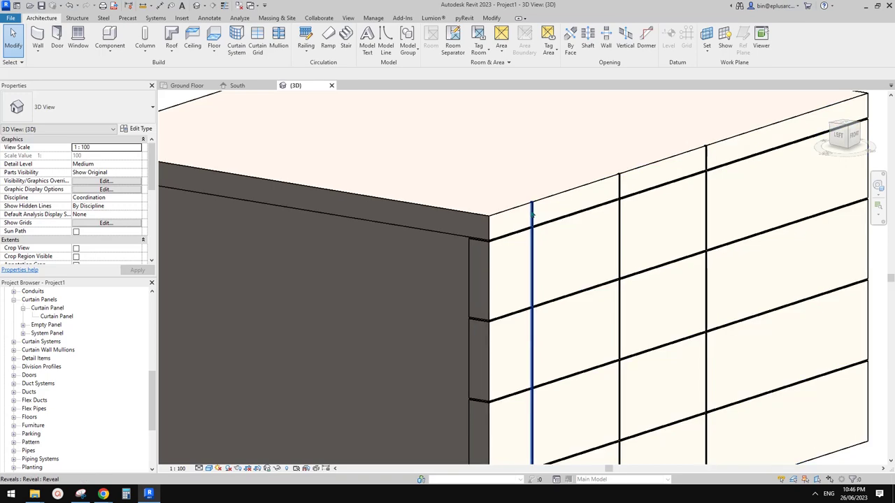
scroll(523, 208, "down", 1)
middle_click_drag(381, 208, 554, 221)
left_click(554, 220)
middle_click_drag(620, 261, 546, 241)
scroll(580, 206, "up", 1)
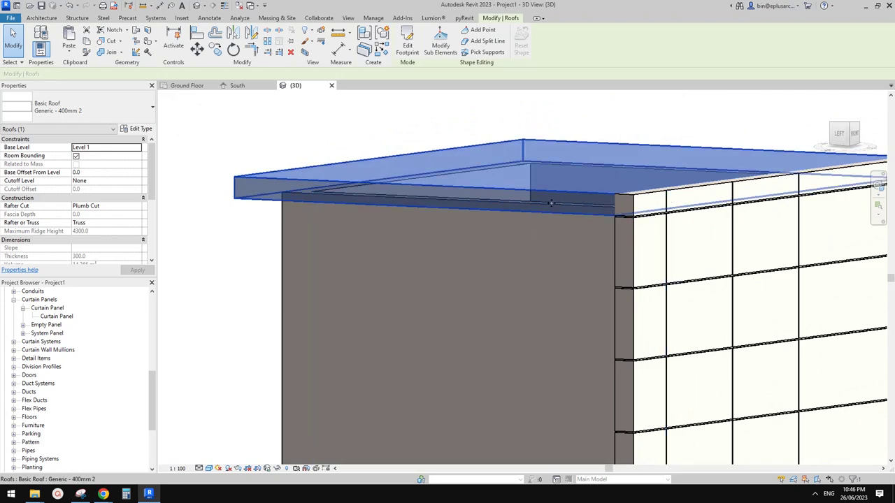
middle_click_drag(552, 204, 523, 220)
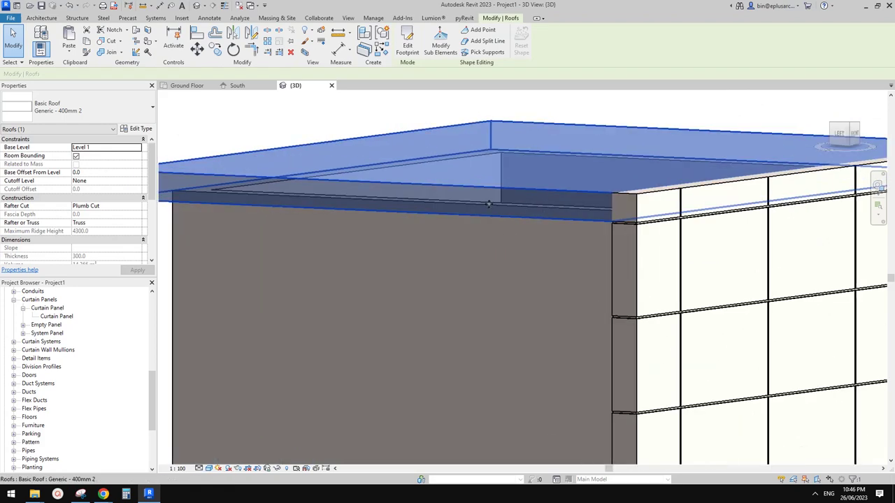
middle_click_drag(563, 209, 522, 209)
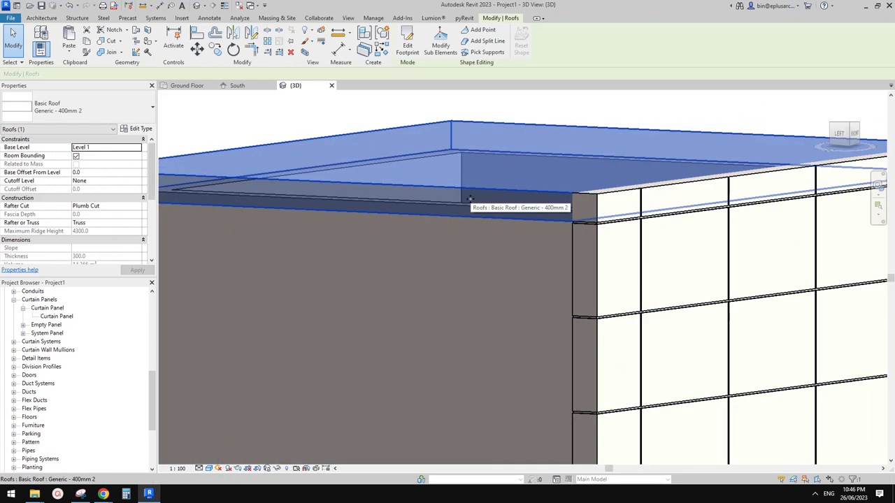
key("Escape")
middle_click_drag(469, 199, 494, 200, "shift")
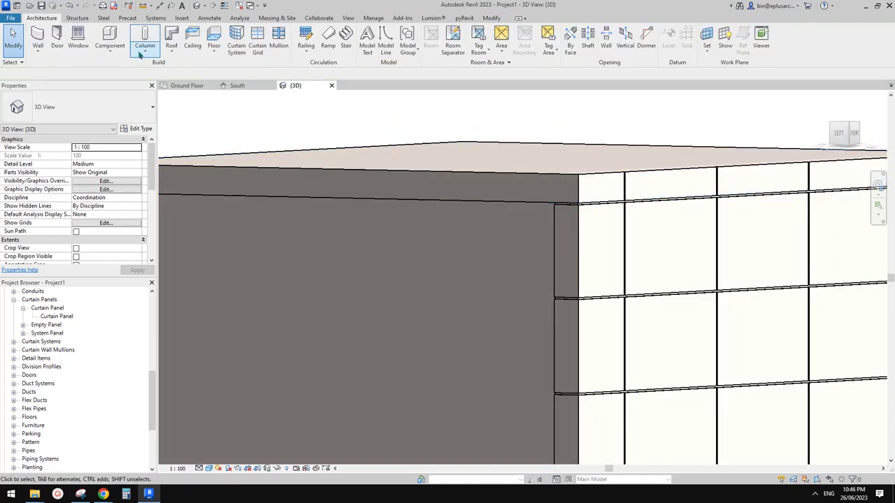
Step: Try to place a vertical wall reveal on the roof's left edge
left_click(38, 49)
left_click(173, 55)
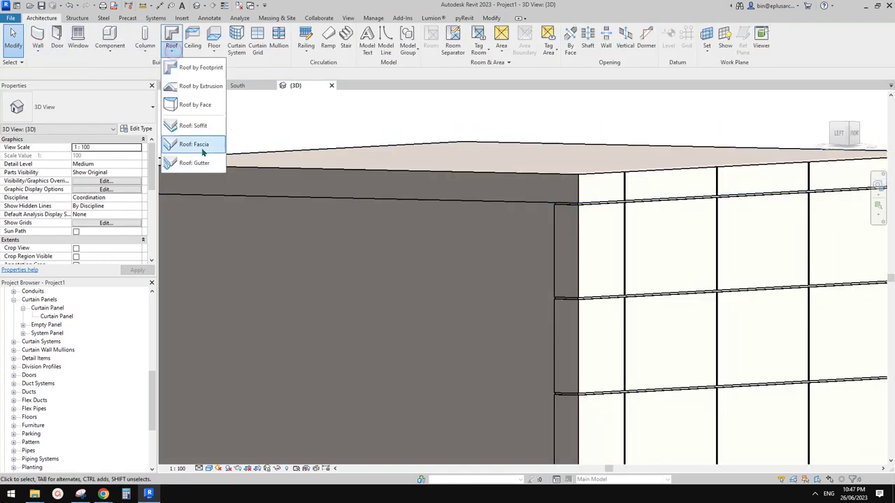
left_click(42, 49)
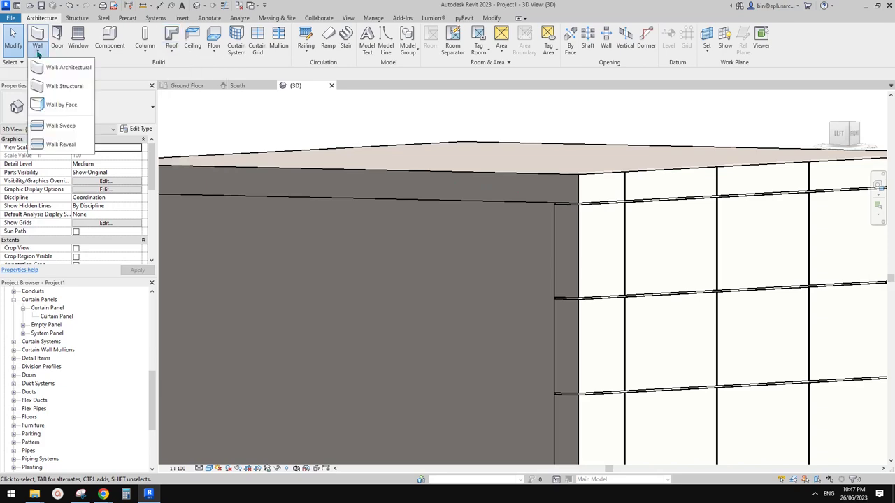
left_click(64, 147)
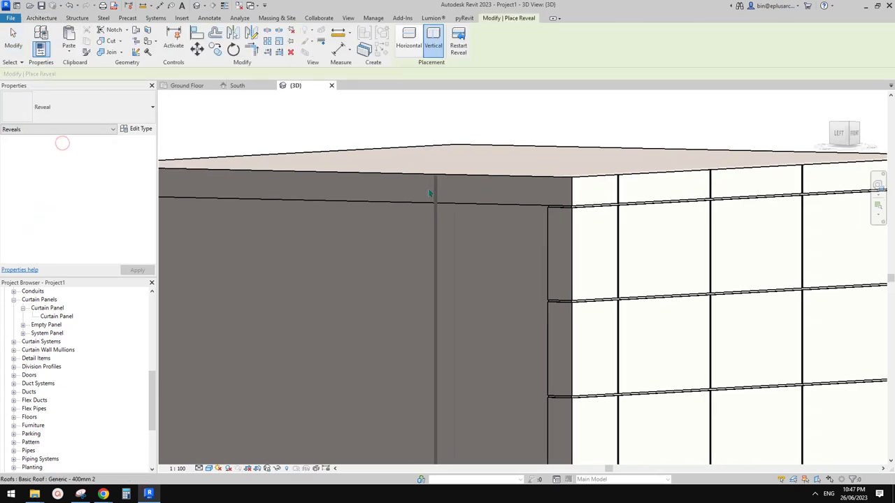
scroll(461, 269, "up", 4)
scroll(461, 269, "down", 3)
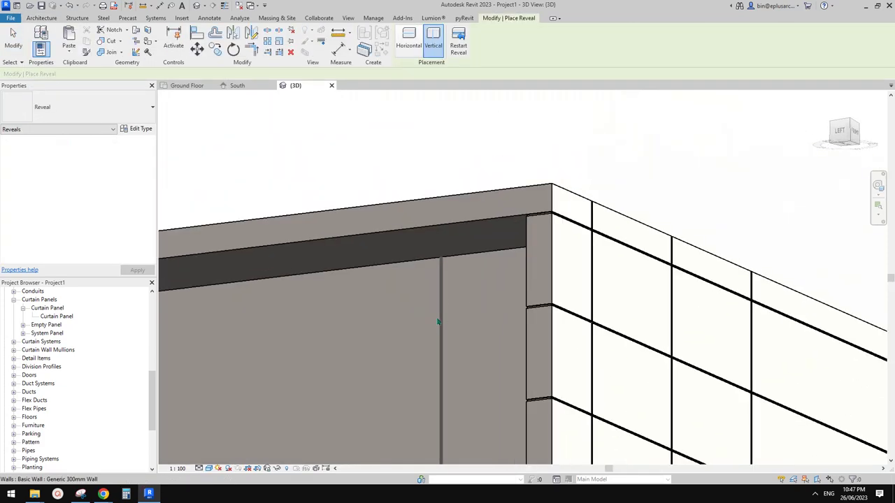
scroll(444, 173, "up", 2)
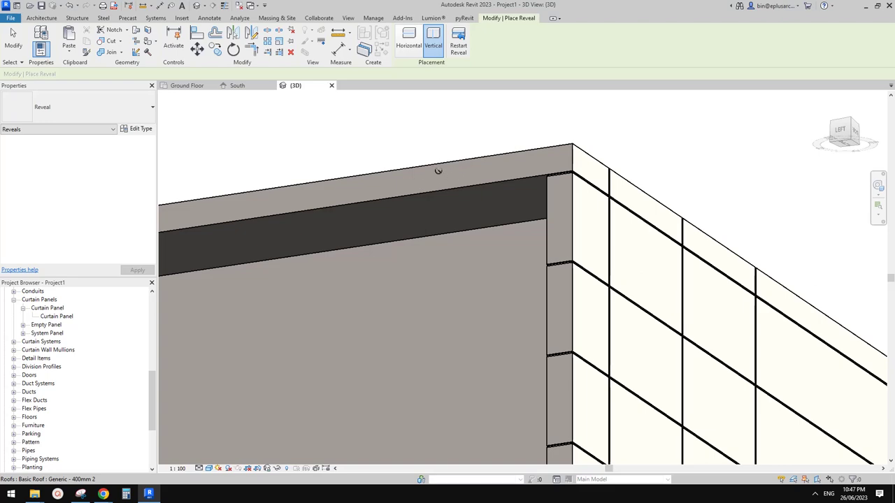
key("Escape")
Step: Examine the roof's overhanging edge and its soffit from below
scroll(447, 171, "down", 4)
scroll(480, 167, "up", 2)
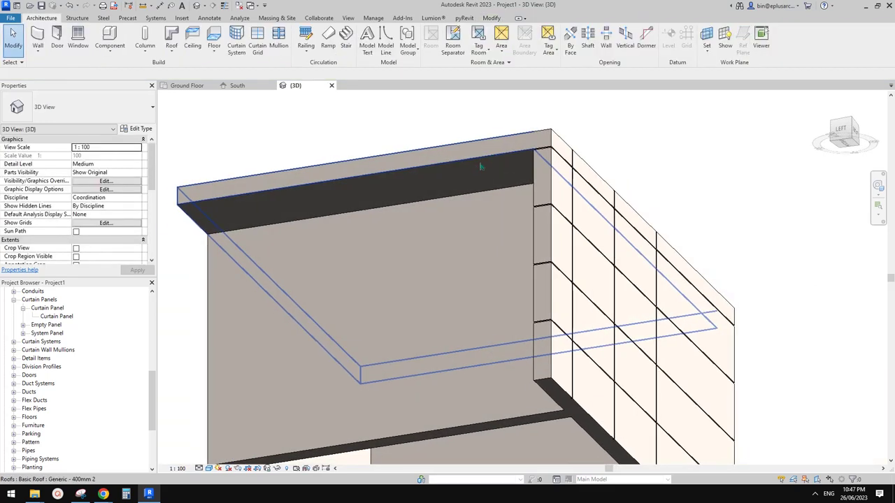
scroll(476, 178, "up", 2)
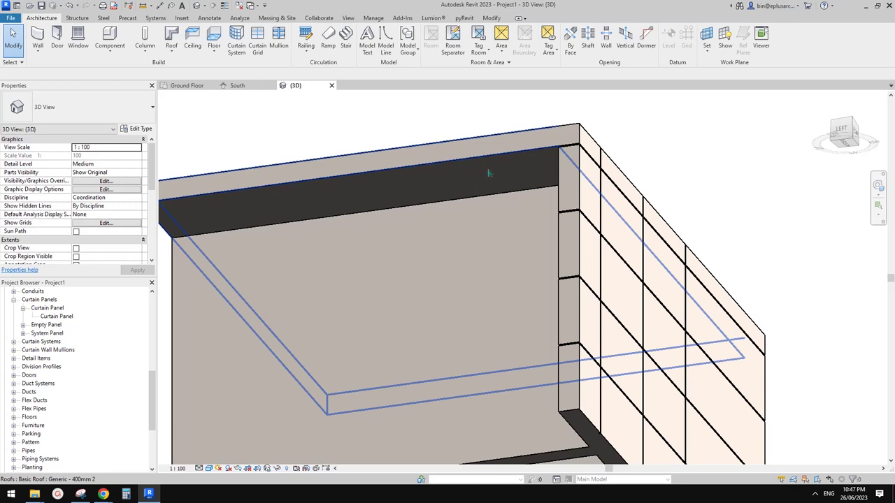
middle_click_drag(489, 173, 500, 190)
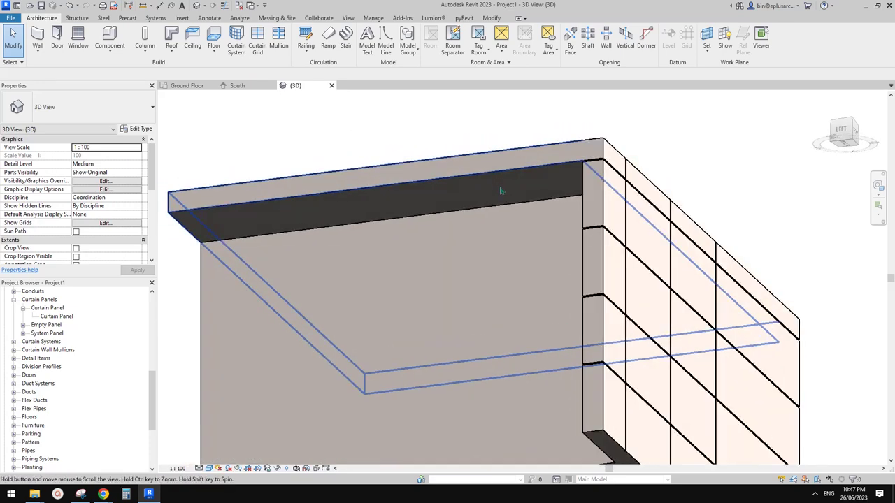
scroll(501, 190, "up", 2)
scroll(508, 188, "up", 1)
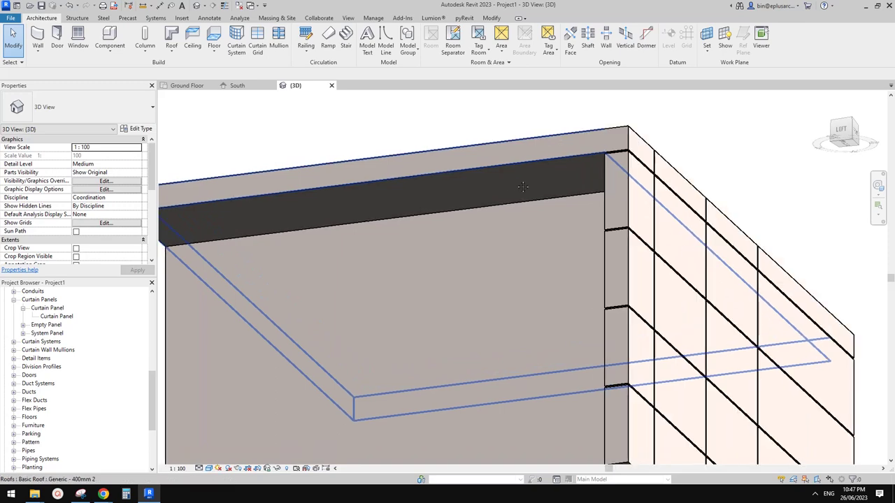
middle_click_drag(459, 138, 479, 123)
Step: Start an in-place model in the Roofs category with the name Roofs 1
left_click(37, 50)
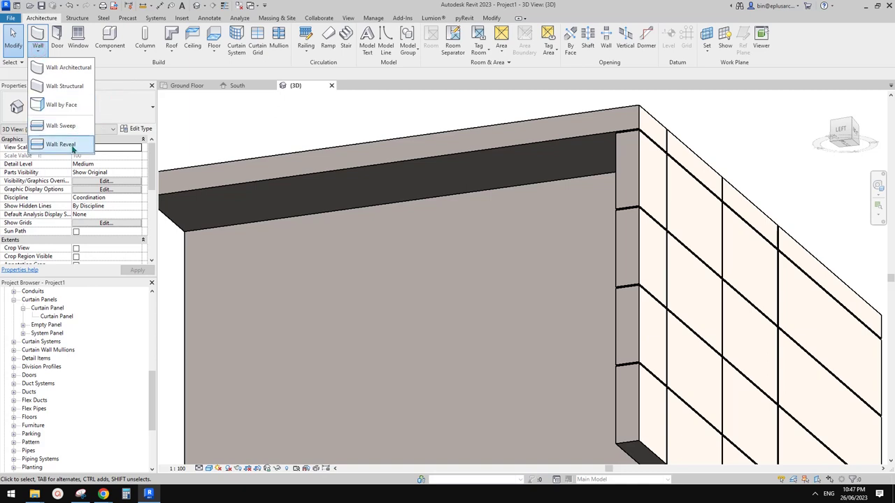
left_click(109, 50)
left_click(128, 88)
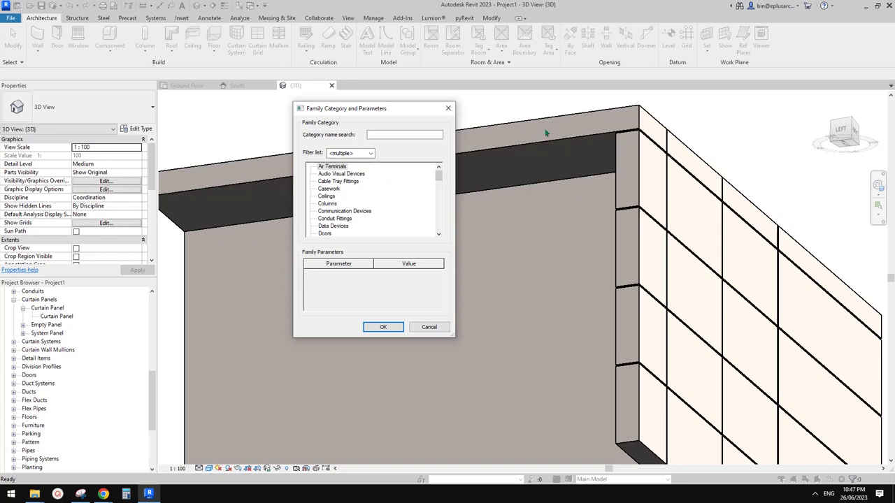
left_click(331, 204)
key("r")
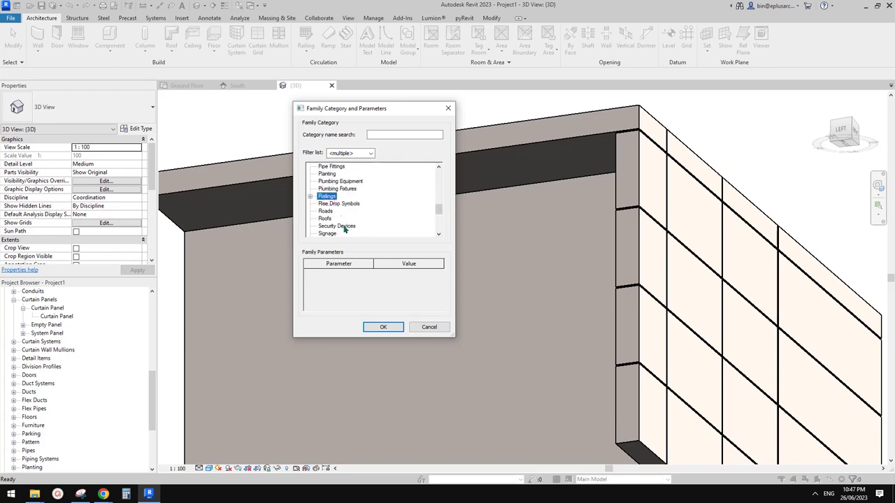
left_click(381, 325)
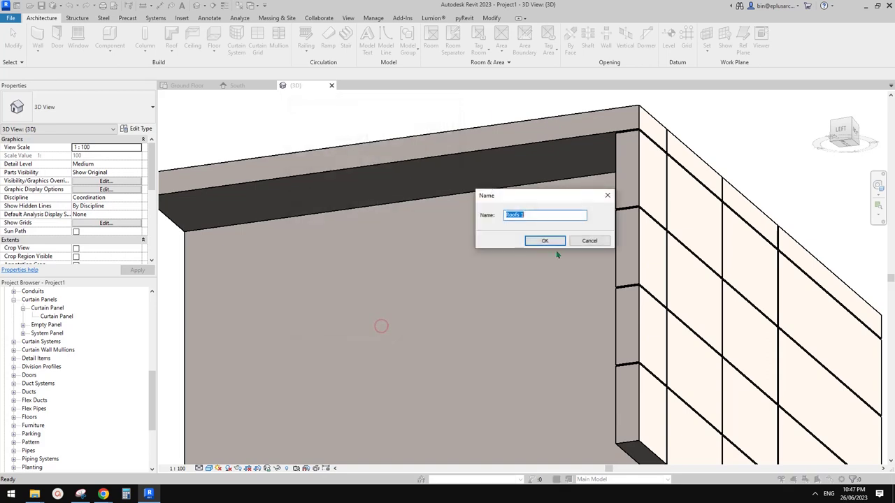
left_click(551, 242)
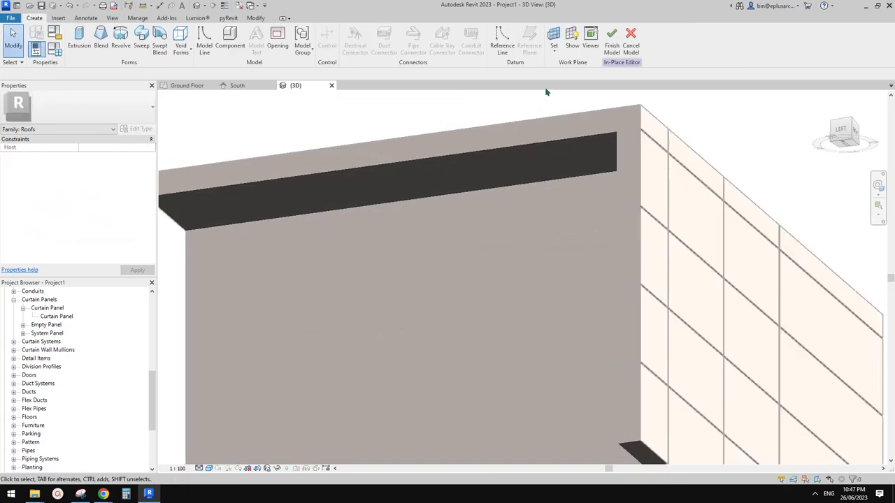
Step: Compare the roof edge and soffit with the circled joints in the Chrome reference picture and return to Revit
scroll(561, 138, "down", 1)
middle_click_drag(598, 149, 587, 157, "shift")
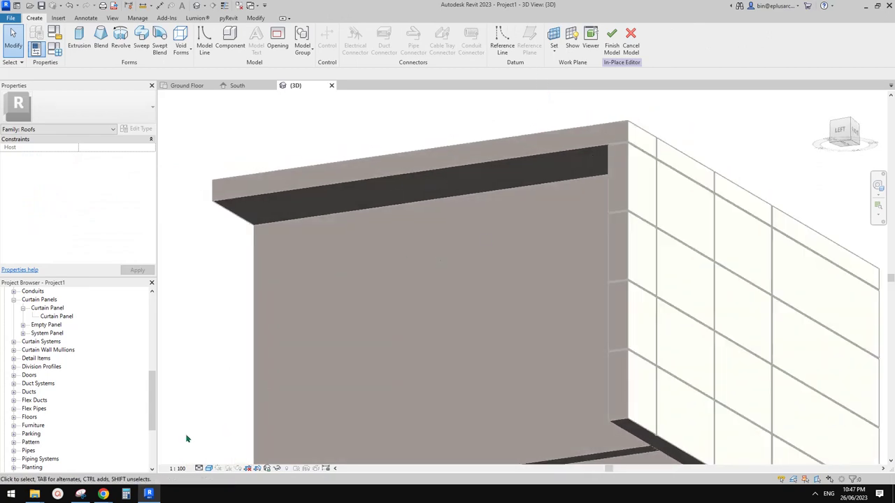
mouse_move(103, 494)
left_click(154, 451)
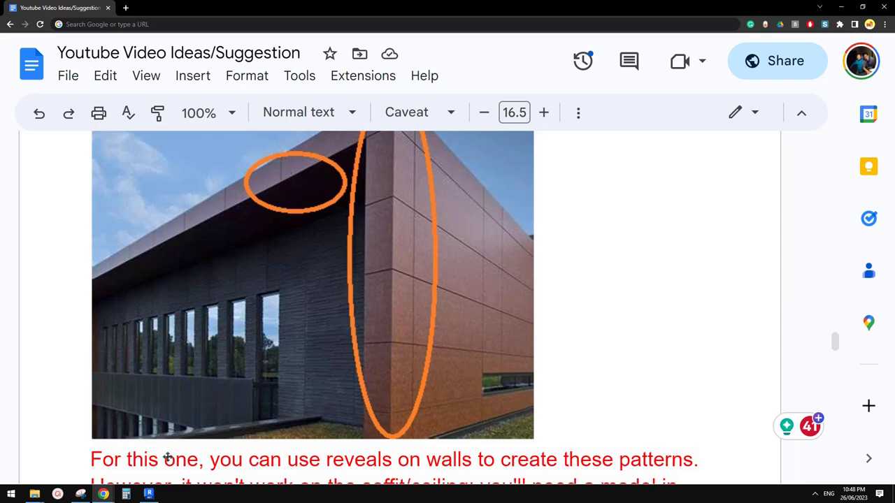
left_click(148, 494)
scroll(476, 210, "up", 5)
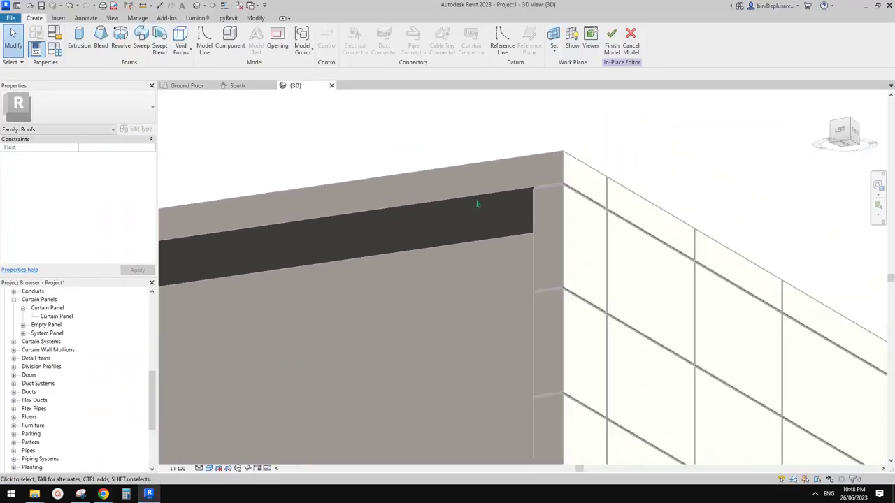
Step: Start a sweep and pick the roof corner's vertical edge and the adjoining soffit edge as its path
scroll(478, 204, "down", 2)
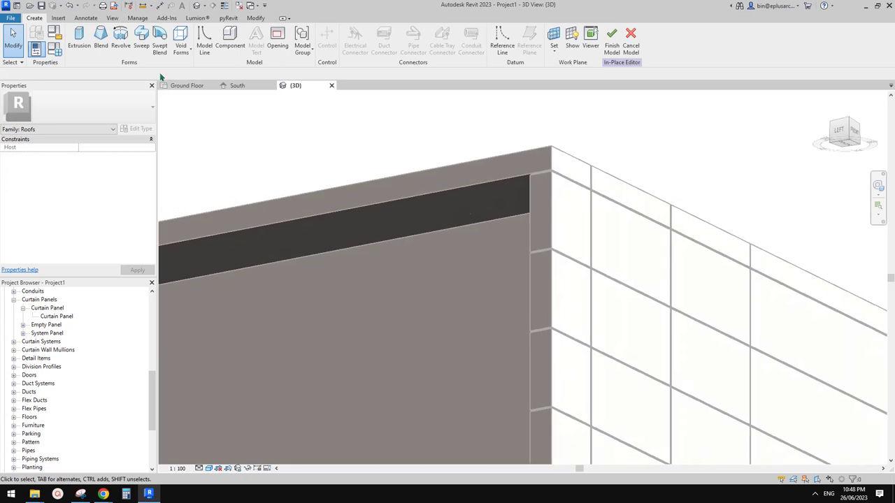
left_click(143, 37)
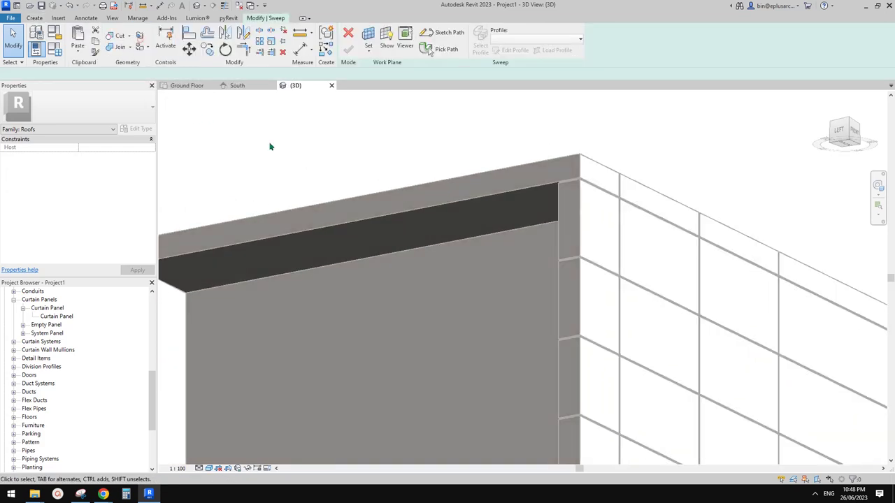
middle_click_drag(330, 143, 344, 153, "shift")
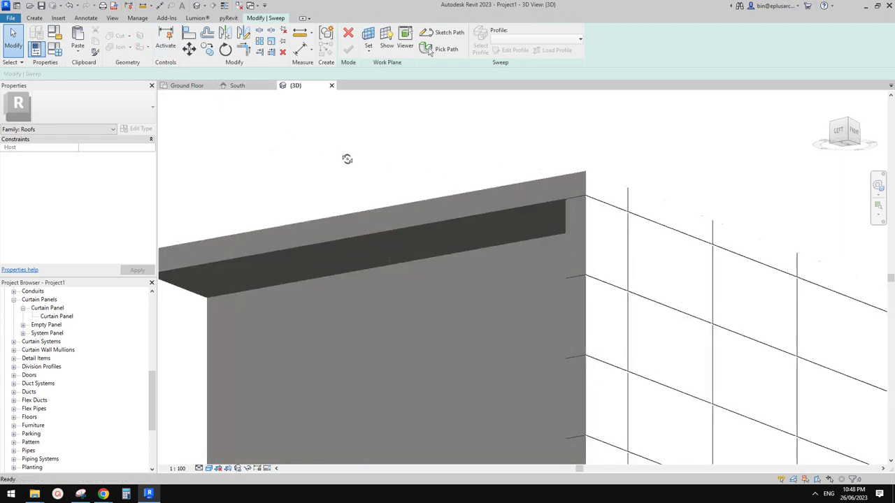
scroll(486, 184, "up", 1)
middle_click_drag(489, 186, 471, 181)
scroll(476, 174, "up", 2)
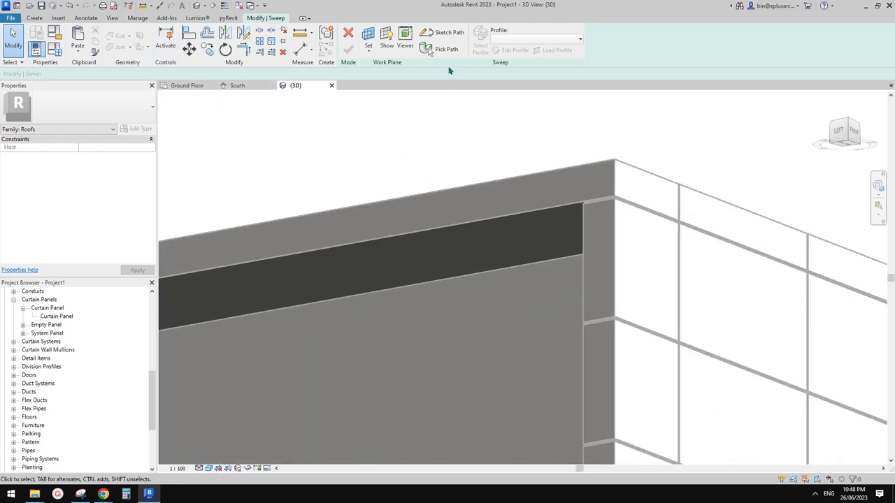
middle_click_drag(445, 110, 490, 142, "shift")
middle_click_drag(501, 189, 536, 197, "shift")
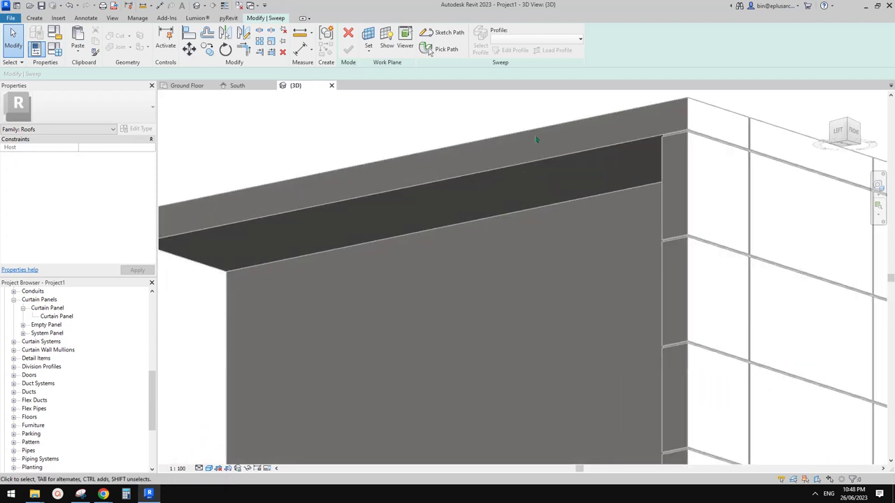
middle_click_drag(505, 149, 434, 72, "shift")
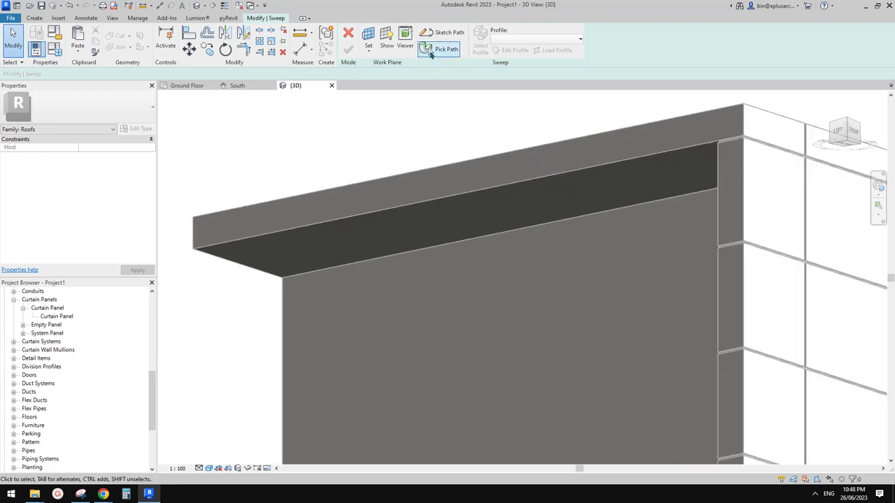
left_click(431, 52)
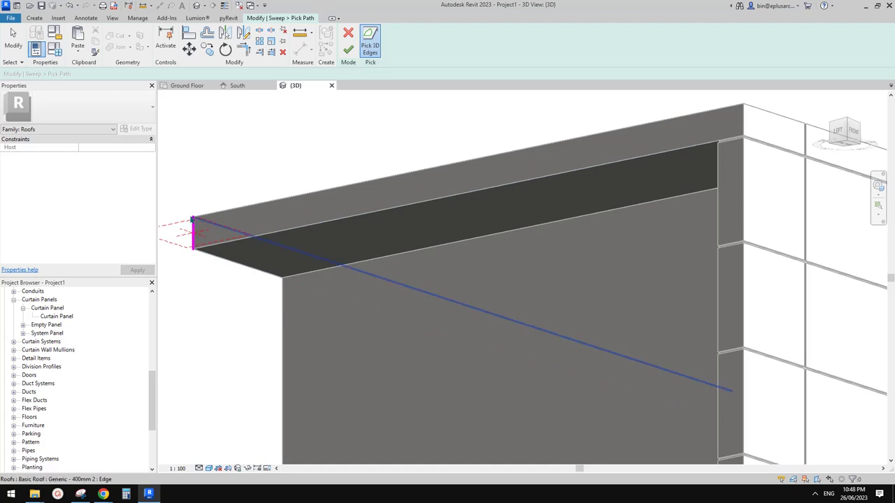
middle_click_drag(242, 280, 263, 270)
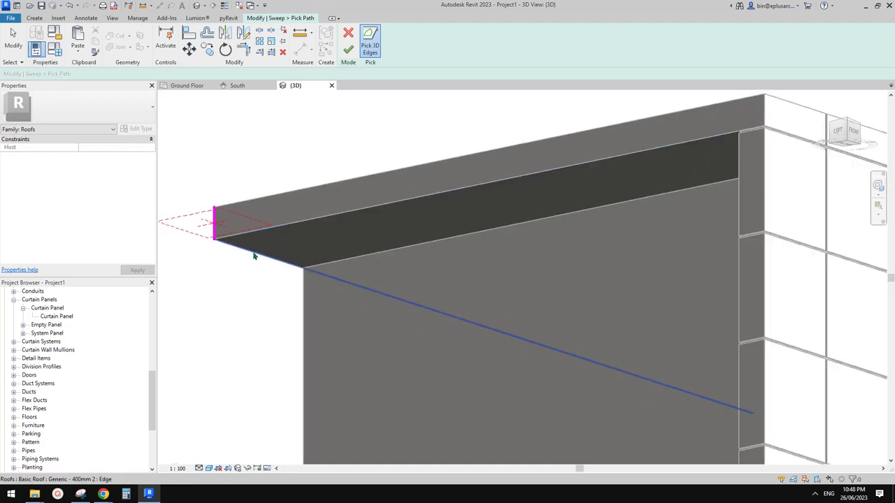
scroll(255, 257, "down", 2)
left_click(290, 264)
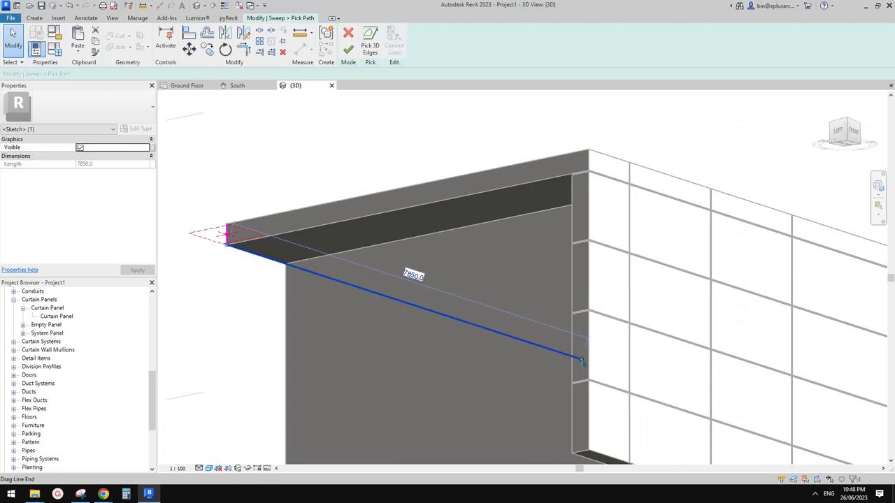
Step: Shorten the soffit path line to 1300 mm so it ends at the wall corner, and finish the path
left_click_drag(582, 360, 285, 264)
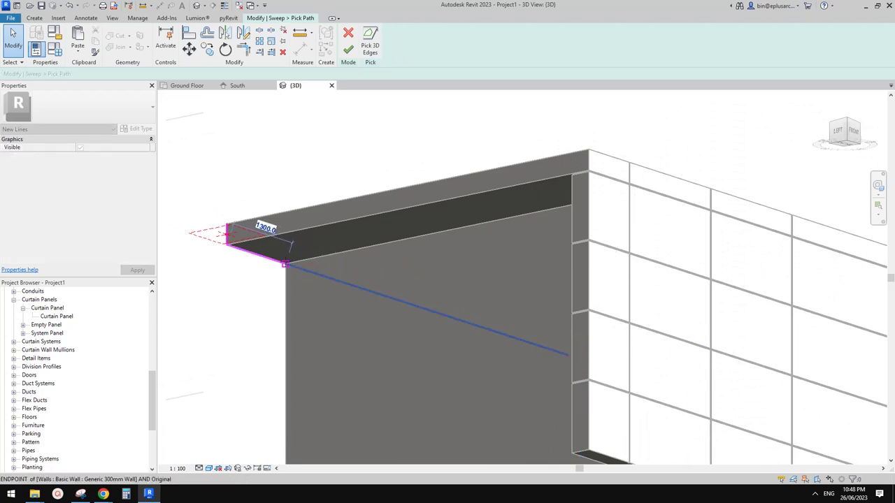
mouse_move(286, 263)
middle_mouse_down("shift")
mouse_move(259, 282)
mouse_move(400, 278)
mouse_move(286, 315)
mouse_move(409, 329)
mouse_move(342, 290)
mouse_move(353, 210)
middle_mouse_up("shift")
left_click(348, 49)
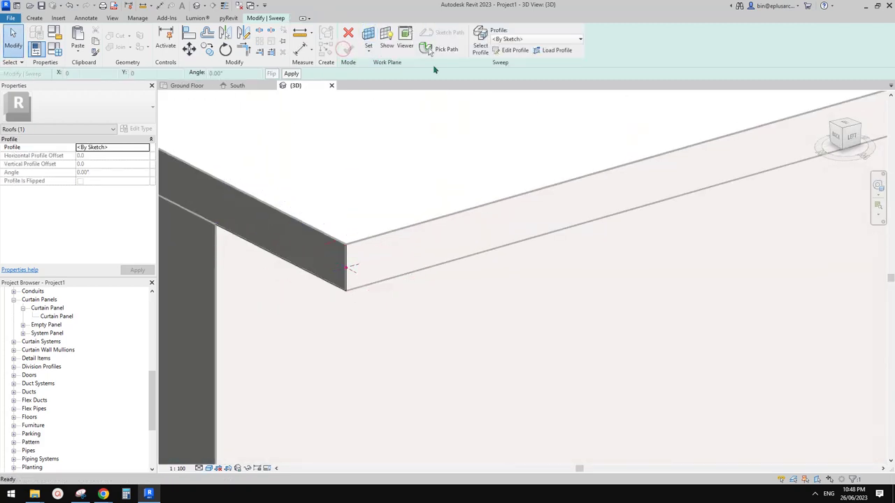
Step: Sketch a small rectangular sweep profile from the path's origin on the roof edge and set one side to 20 mm
left_click(510, 52)
mouse_move(414, 191)
middle_mouse_down("shift")
mouse_move(389, 200)
mouse_move(460, 138)
middle_mouse_up("shift")
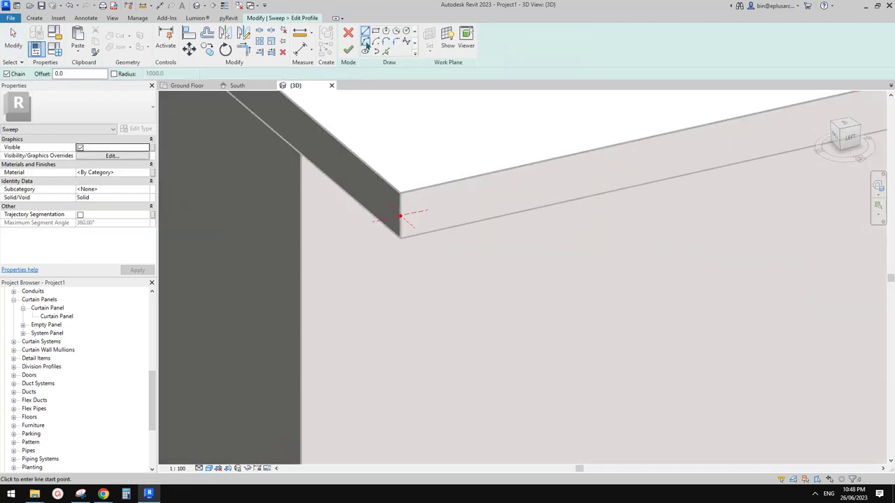
left_click(375, 31)
mouse_move(405, 202)
middle_mouse_down("shift")
mouse_move(435, 223)
mouse_move(371, 240)
mouse_move(358, 255)
middle_mouse_up("shift")
left_click(340, 254)
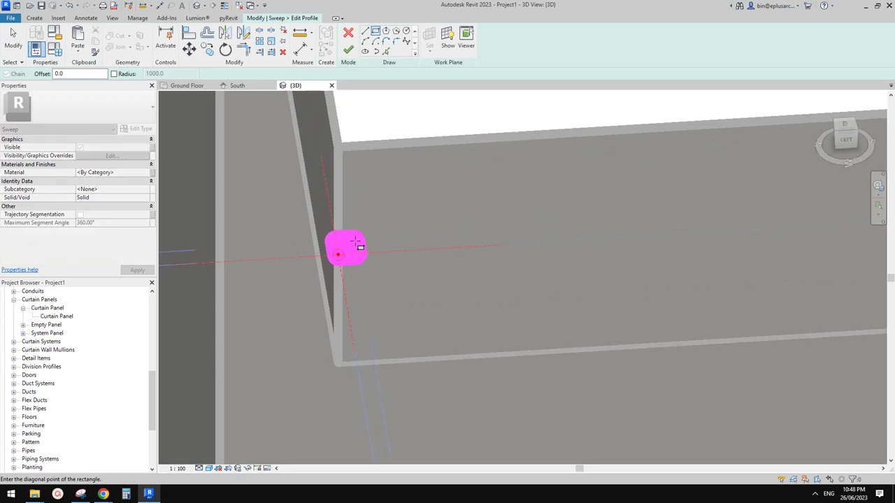
left_click(347, 248)
middle_click_drag(393, 222, 430, 249)
scroll(352, 272, "up", 1)
left_click(351, 270)
type("20")
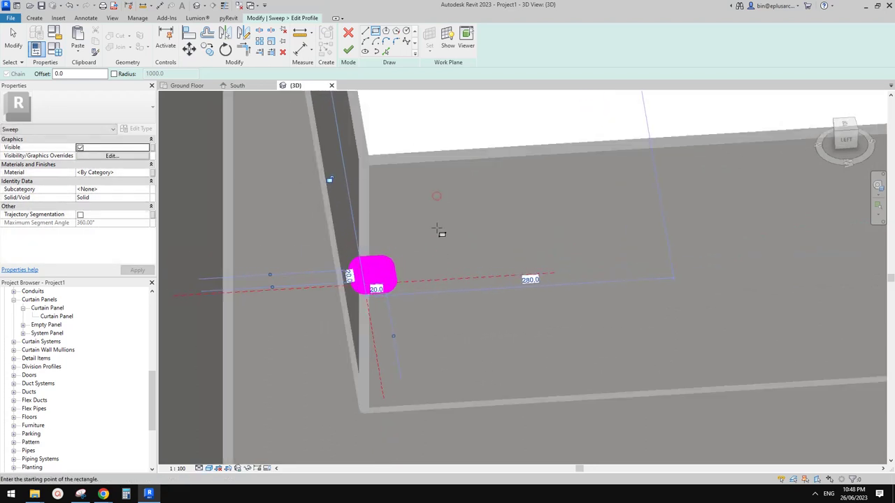
key("Return")
middle_click_drag(423, 257, 423, 265)
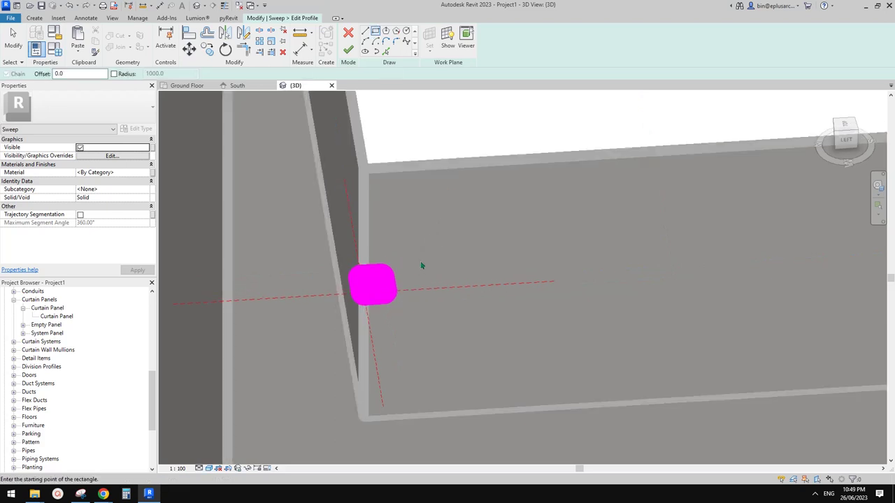
Step: Set the profile rectangle's other dimension to 20 mm to make it a 20 mm square
key("l")
key("Escape")
left_click(373, 277)
scroll(407, 262, "up", 3)
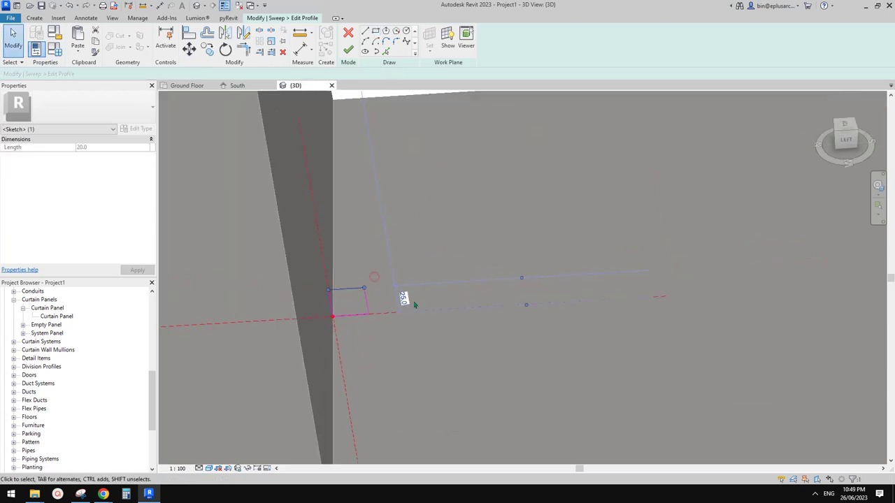
left_click(406, 300)
type("20")
key("Return")
left_click(469, 259)
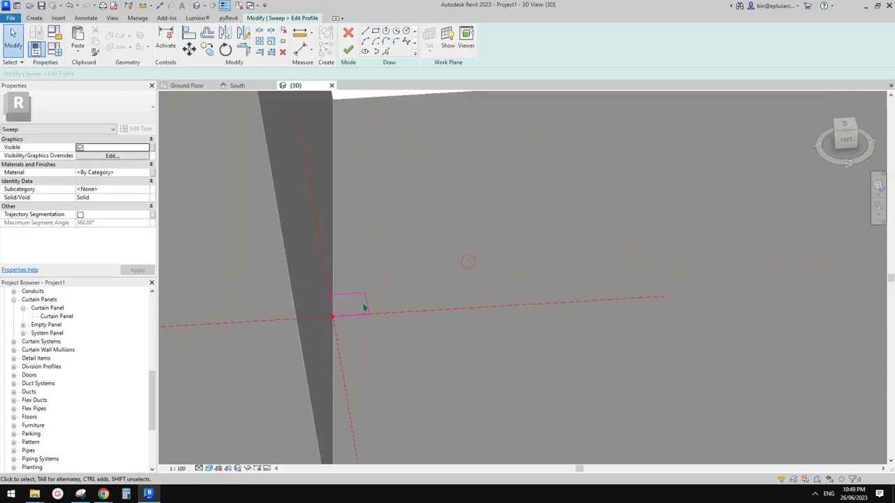
left_click(363, 303)
key("Escape")
Step: Copy the profile square six times along the roof edge at 900 mm spacing
scroll(347, 300, "down", 4)
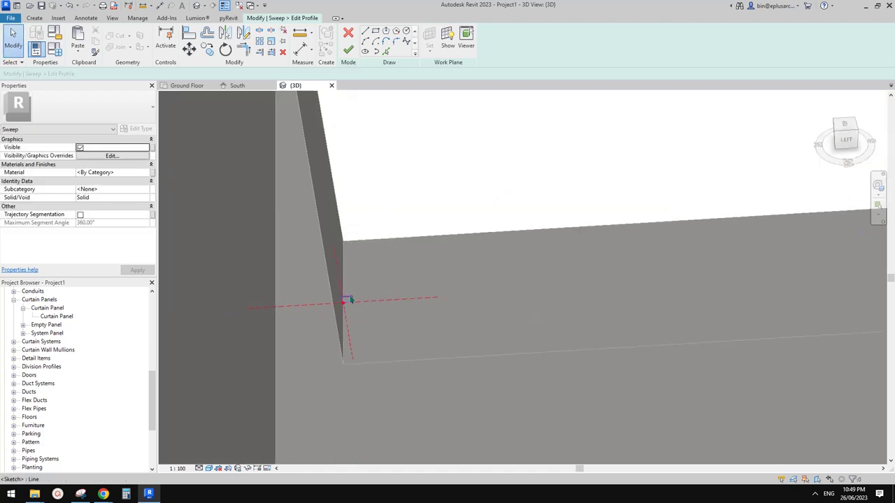
scroll(348, 302, "down", 2)
middle_click_drag(351, 304, 341, 325, "shift")
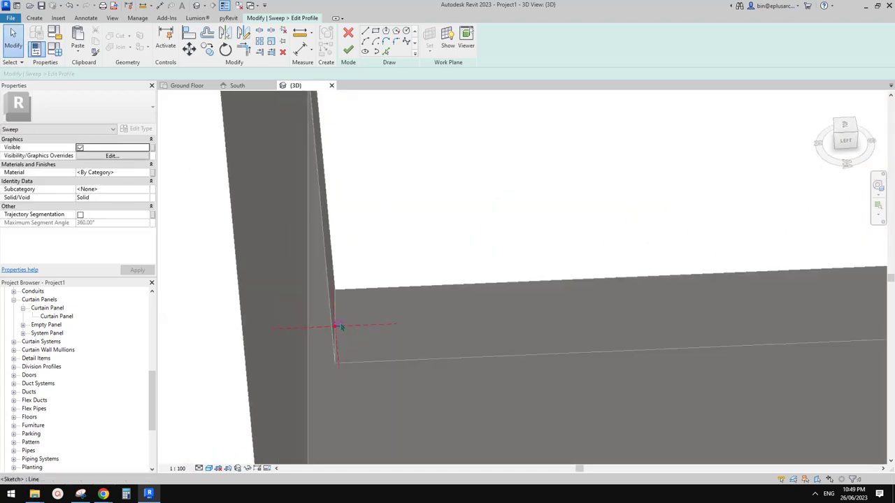
key("Tab")
left_click(341, 326)
key("a")
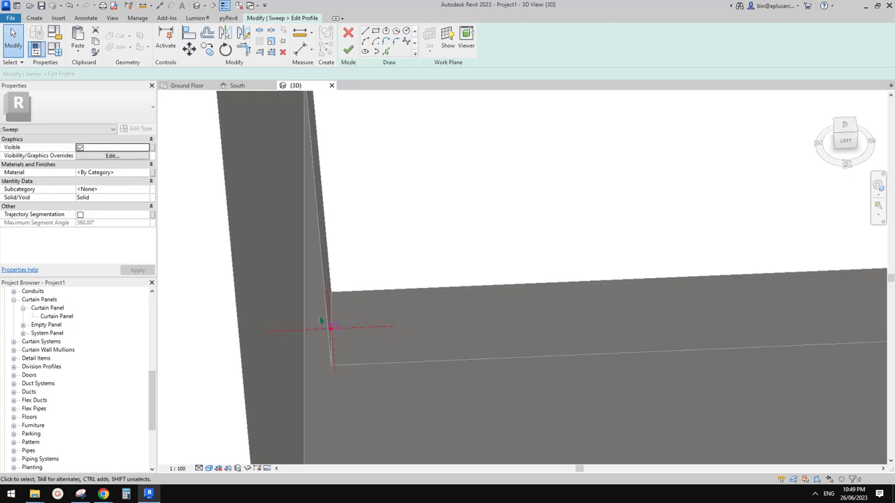
key("c")
key("o")
scroll(382, 336, "down", 2)
middle_click_drag(545, 322, 455, 322)
scroll(475, 324, "down", 4)
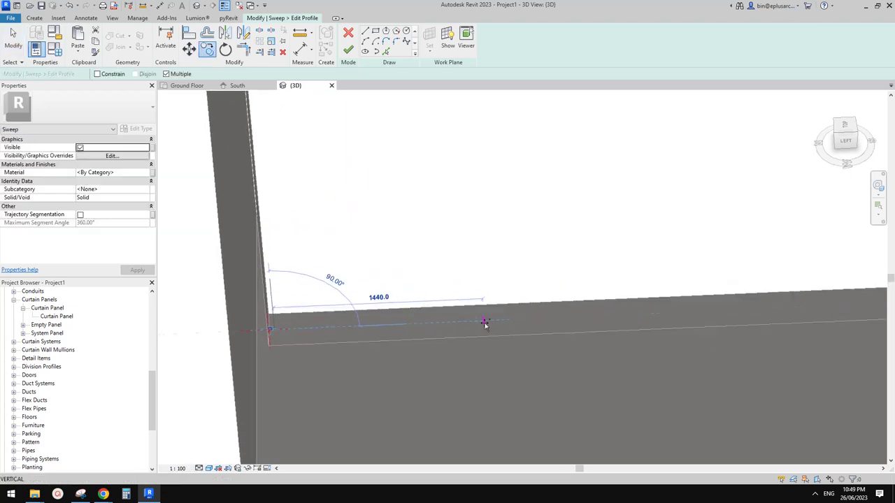
middle_click_drag(698, 316, 597, 314)
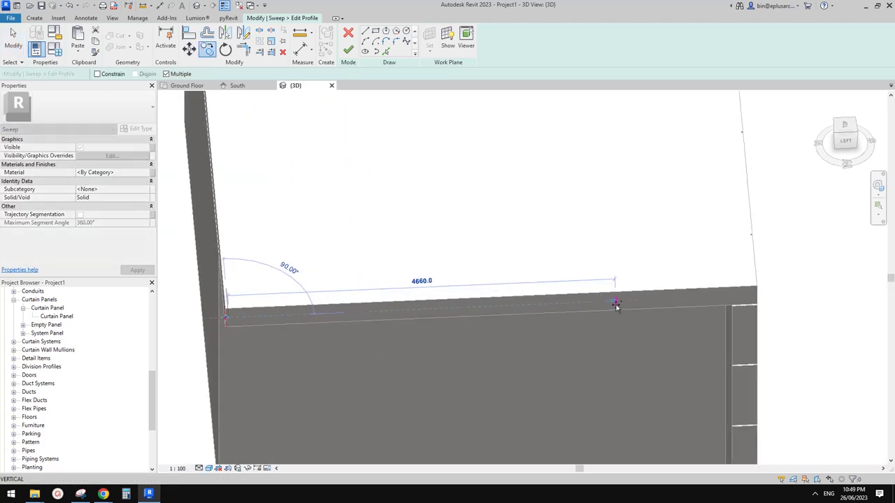
type("900")
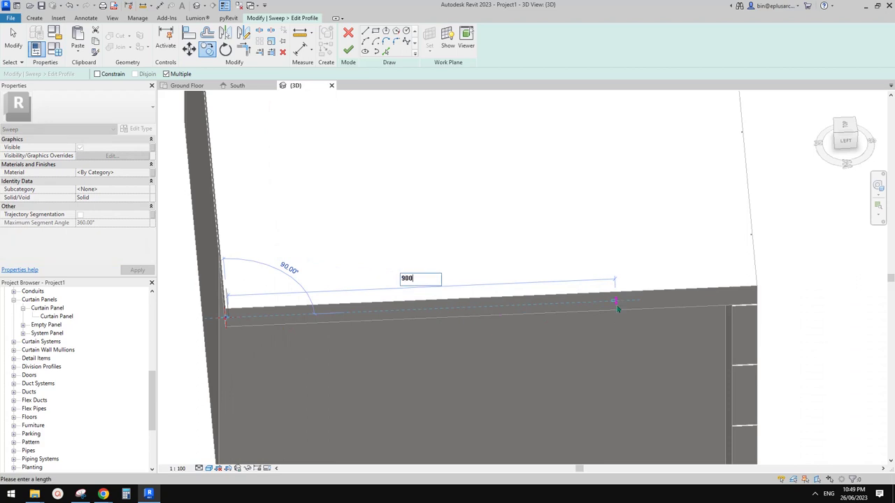
key("Return")
type("900")
key("Return")
type("900")
key("Return")
type("9")
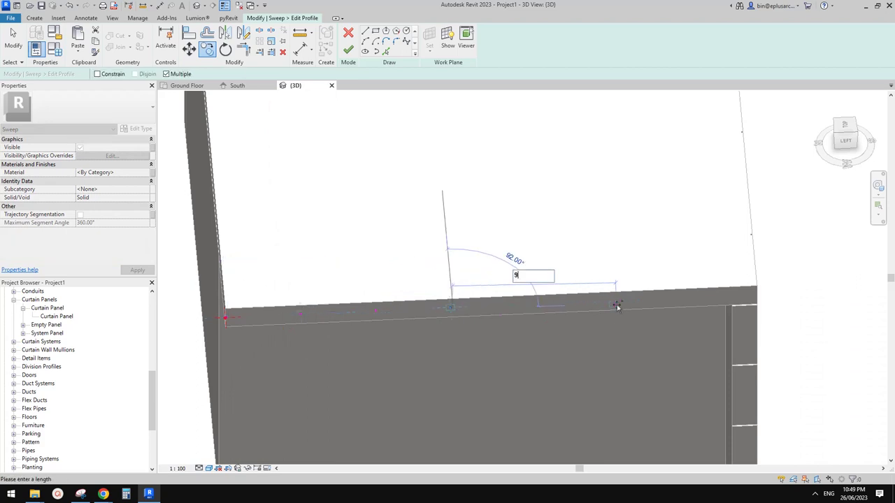
type("0.0")
key("Return")
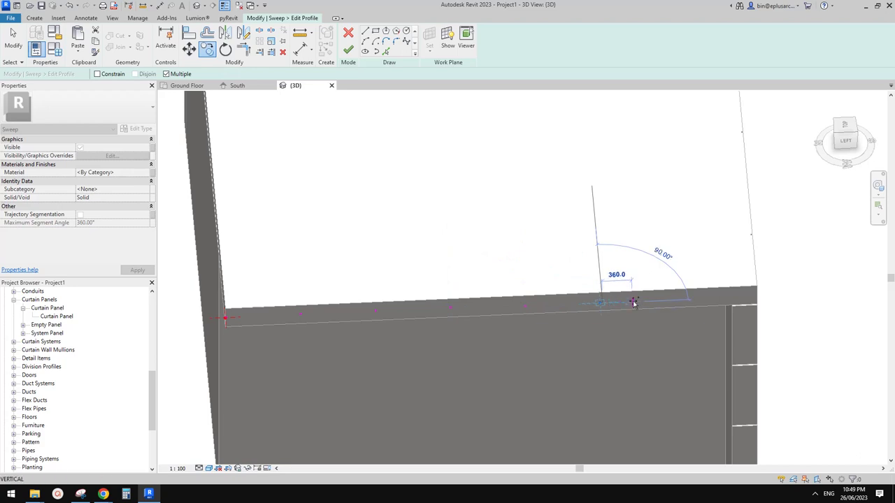
type("900")
key("Return")
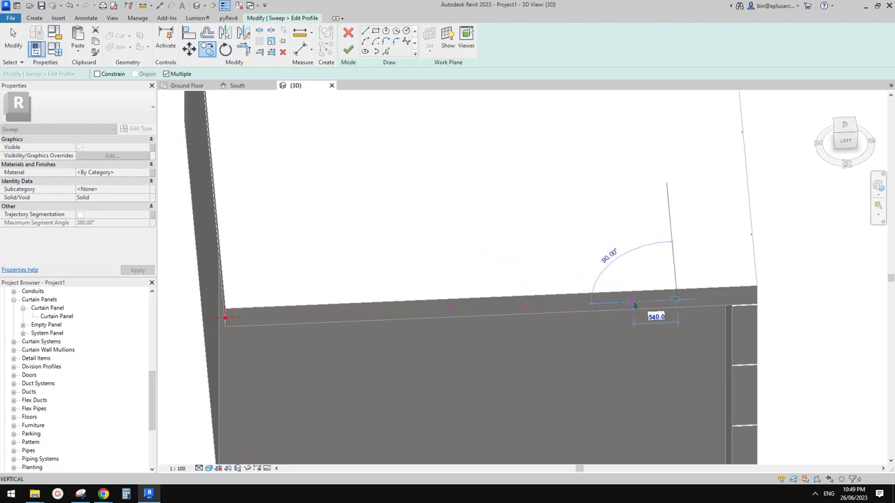
key("Escape")
key("Escape")
Step: Finish the profile sketch and complete the sweep across the roof edge and soffit
left_click(675, 305)
middle_click_drag(675, 305, 631, 162, "shift")
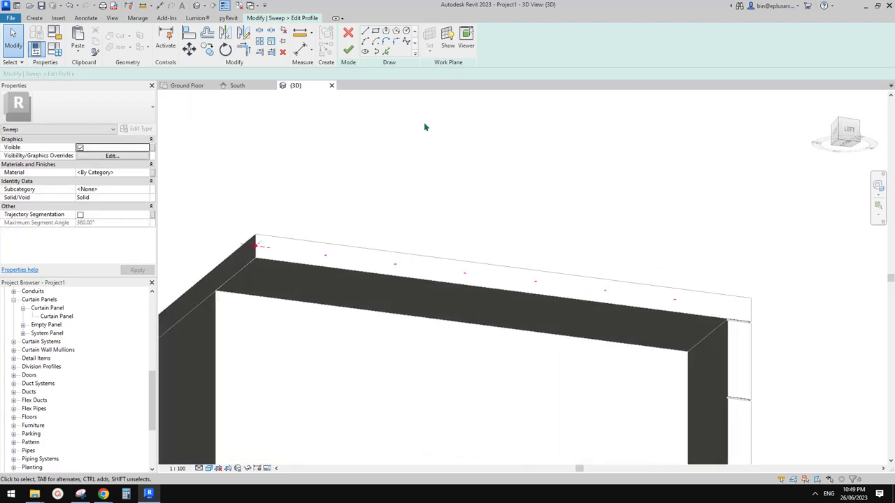
left_click(347, 50)
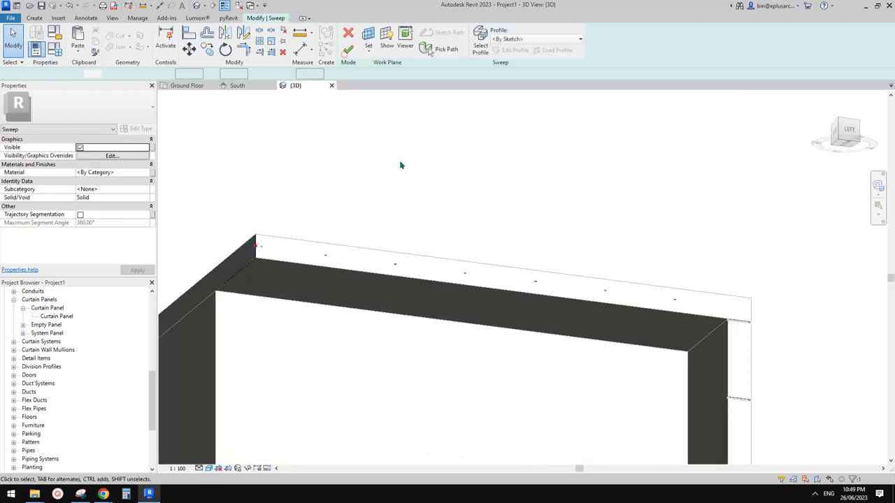
left_click(348, 51)
mouse_move(585, 256)
middle_mouse_down("shift")
mouse_move(649, 370)
mouse_move(497, 413)
mouse_move(503, 419)
mouse_move(473, 381)
mouse_move(489, 410)
mouse_move(524, 343)
mouse_move(529, 356)
mouse_move(539, 337)
mouse_move(534, 353)
middle_mouse_up("shift")
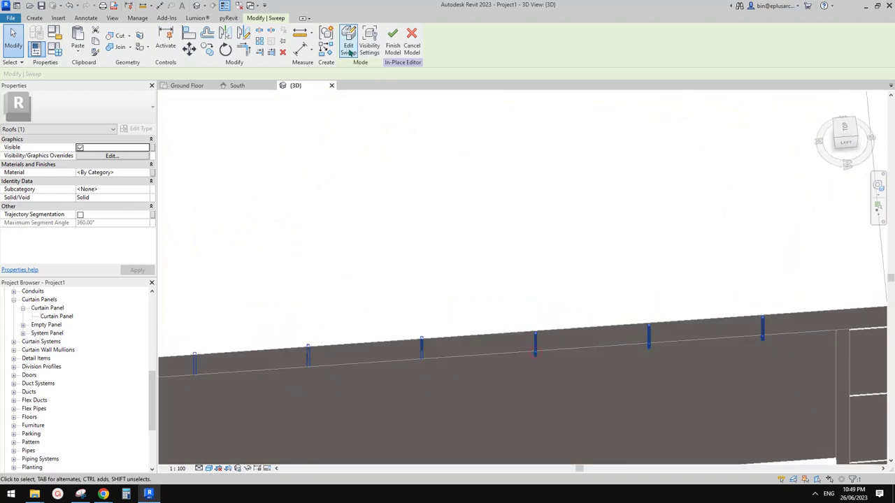
Step: Reopen the sweep's profile sketch for editing and view it from the top
left_click(349, 49)
left_click(481, 45)
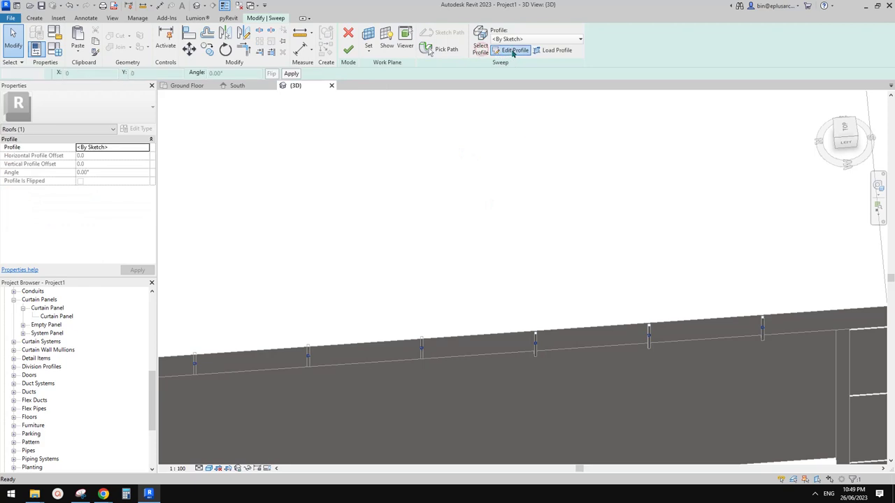
left_click(512, 51)
middle_click_drag(542, 377, 543, 394, "shift")
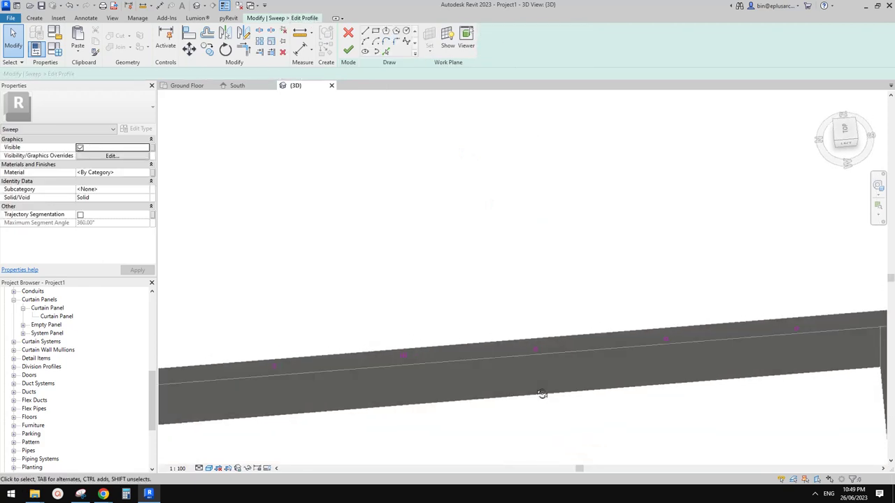
left_click(844, 131)
Step: Move the three profile squares lying outside the roof inward so their outer sides align with the roof edge
scroll(629, 286, "up", 10)
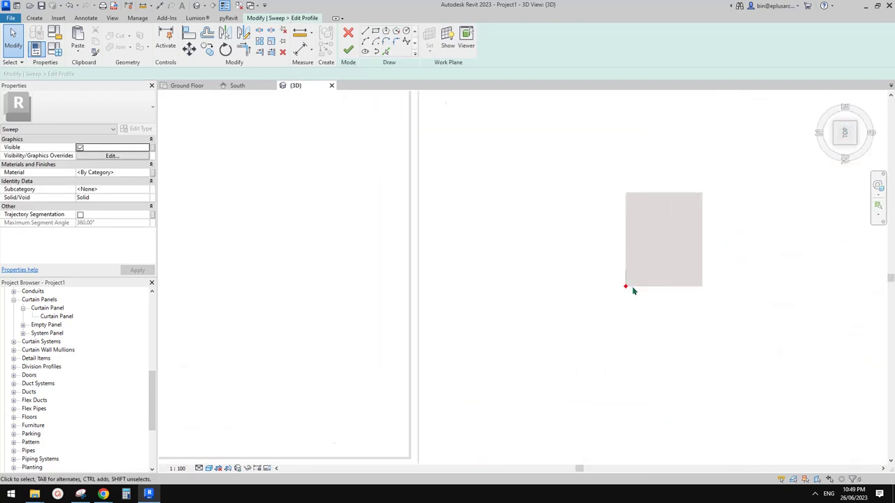
scroll(790, 294, "down", 3)
middle_click_drag(817, 305, 538, 299)
scroll(544, 299, "up", 3)
left_click_drag(455, 270, 789, 317)
scroll(599, 252, "up", 2)
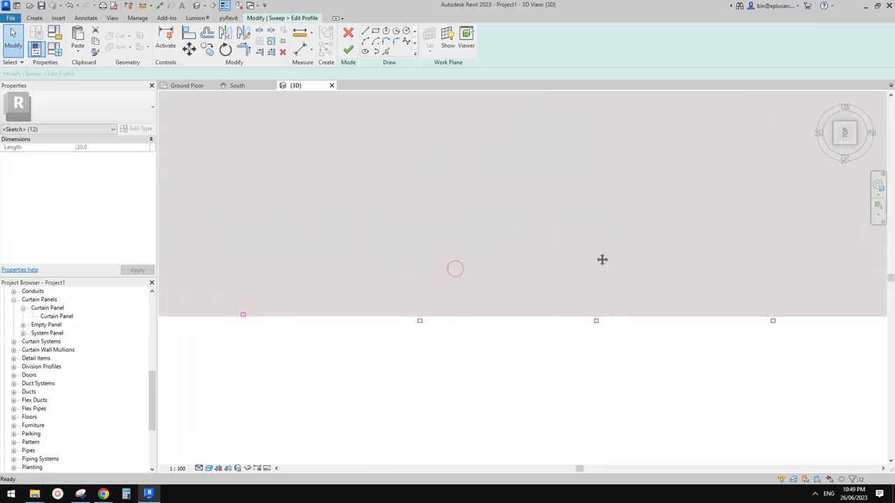
key("m")
key("v")
scroll(420, 320, "up", 5)
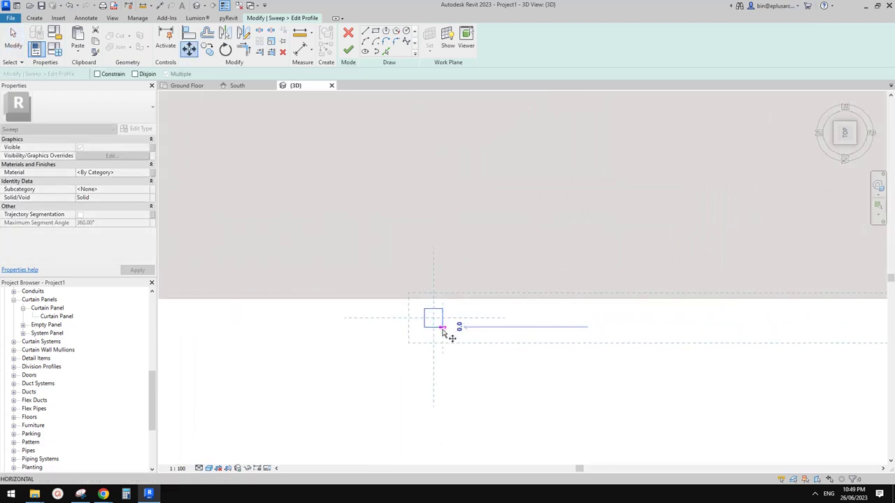
left_click(443, 300)
scroll(514, 253, "down", 1)
left_click(581, 224)
scroll(572, 232, "down", 5)
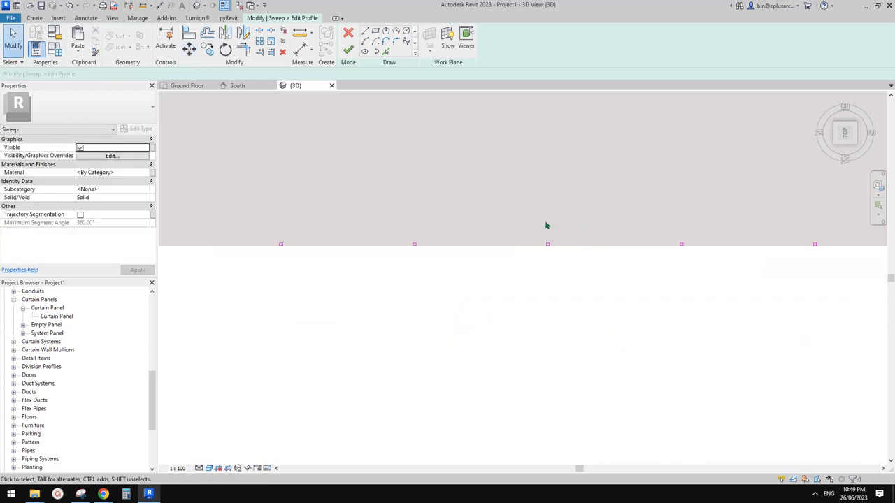
Step: Accept the edited profile sketch, finish the sweep and finish the in-place model
left_click(348, 51)
scroll(388, 153, "down", 2)
left_click(349, 51)
scroll(463, 176, "down", 2)
mouse_move(462, 176)
middle_mouse_down()
mouse_move(550, 291)
mouse_move(570, 227)
middle_mouse_up()
left_click(393, 50)
scroll(458, 297, "up", 2)
middle_click_drag(468, 308, 580, 290, "shift")
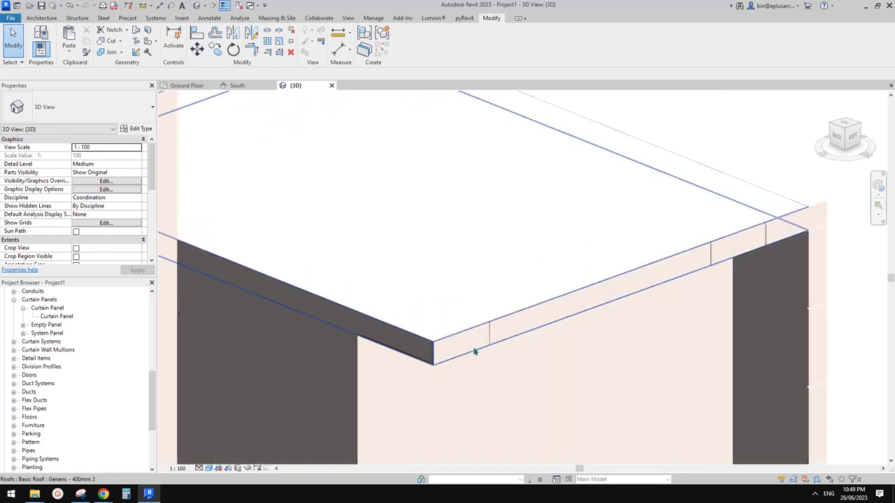
Step: Inspect the joints along the roof edge, and reopen the in-place sweep's profile sketch for editing
left_click(509, 327)
middle_click_drag(510, 327, 642, 244, "shift")
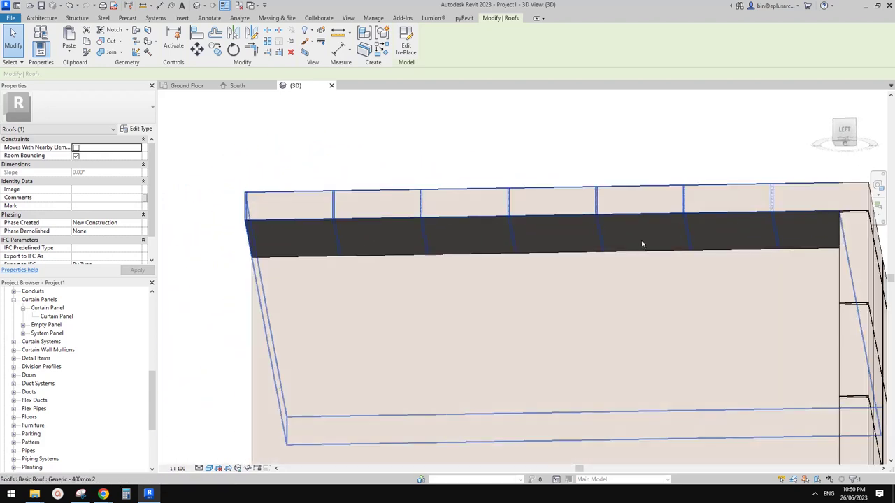
middle_click_drag(740, 232, 776, 242, "shift")
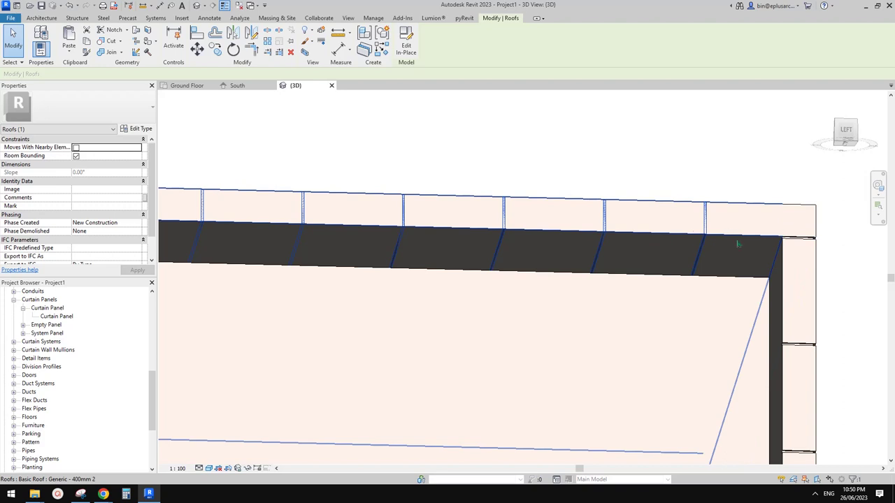
middle_click_drag(738, 244, 735, 246)
left_click(702, 227)
left_click(406, 47)
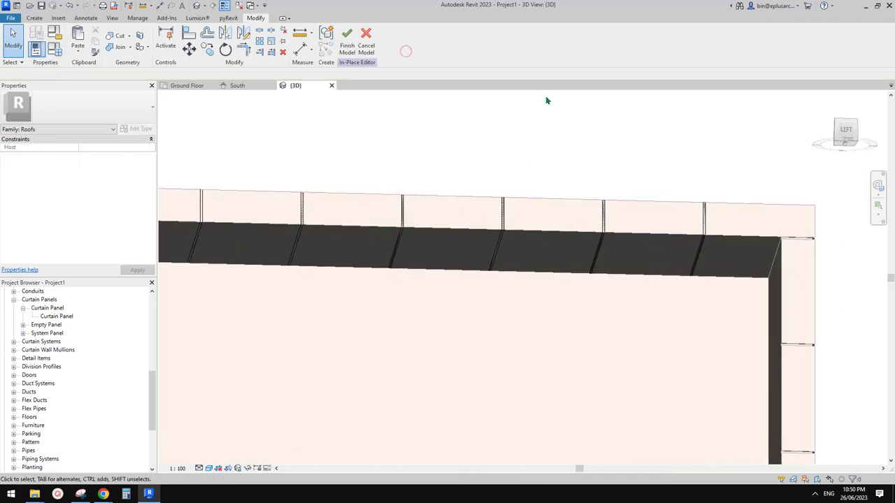
left_click(600, 204)
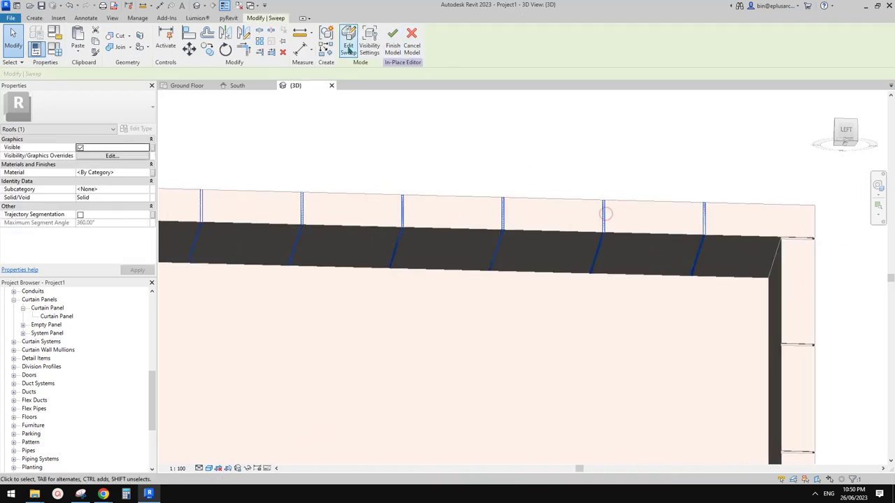
left_click(348, 47)
left_click(479, 47)
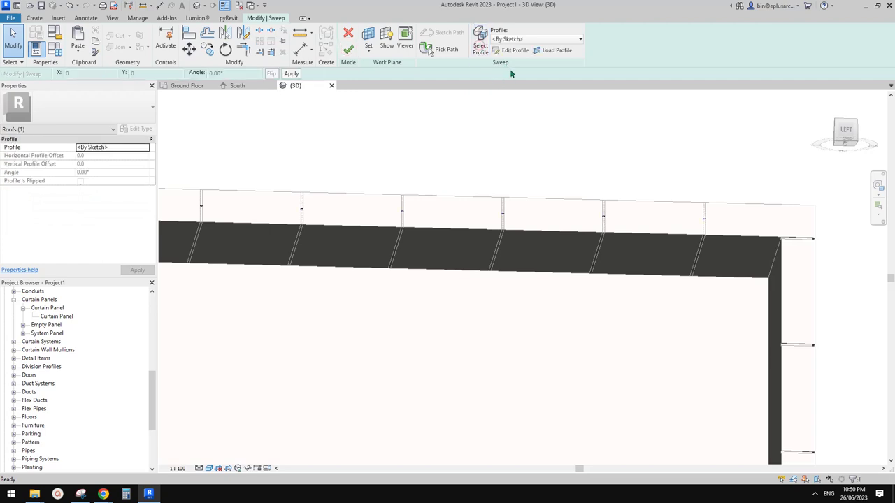
left_click(514, 51)
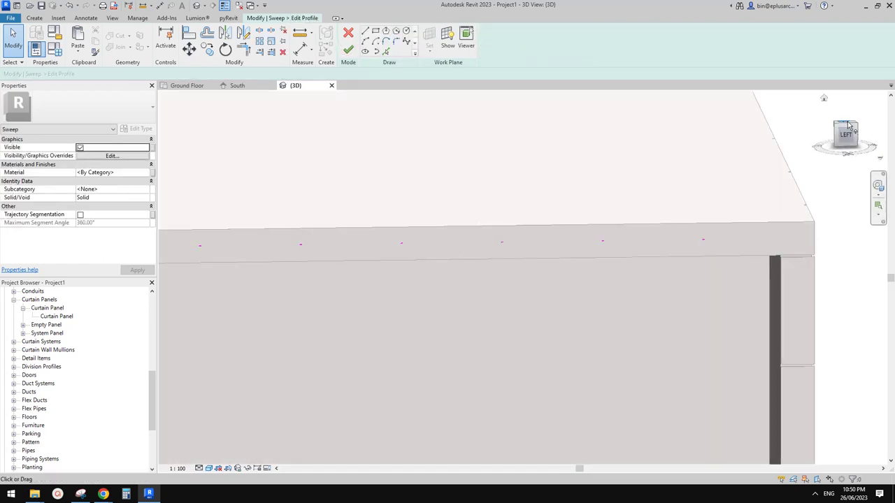
Step: View the profile sketch from the top with the roof edge running horizontally and display it in wireframe
left_click(847, 126)
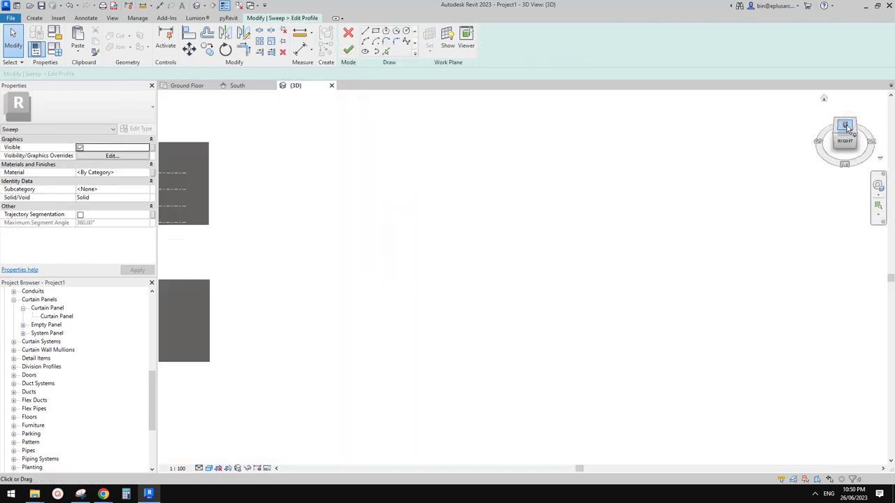
left_click(872, 102)
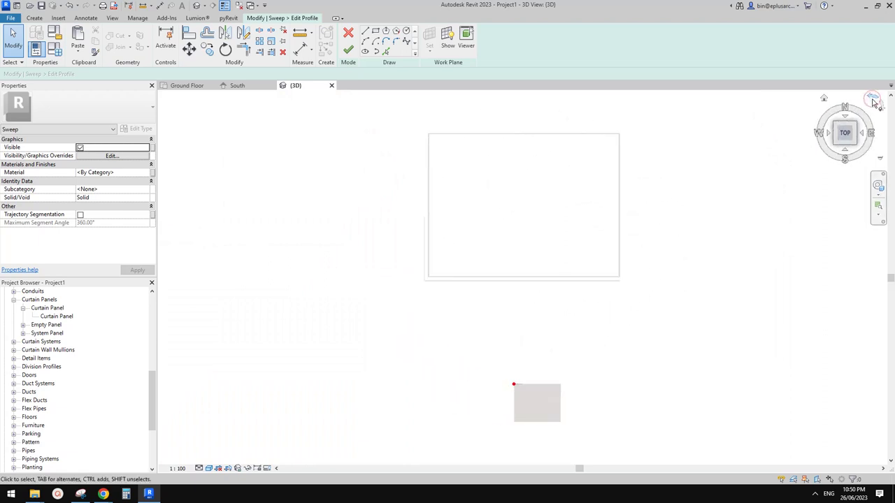
left_click(872, 102)
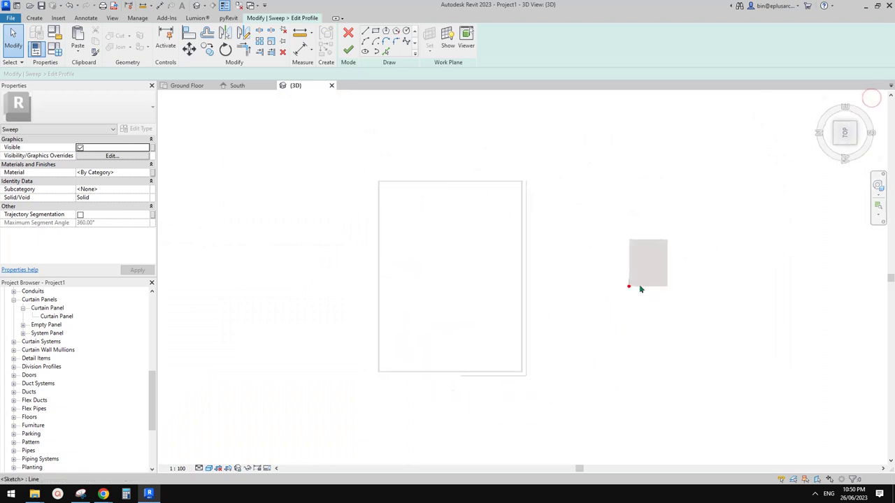
scroll(717, 277, "up", 5)
middle_click_drag(774, 289, 479, 281)
scroll(670, 276, "up", 8)
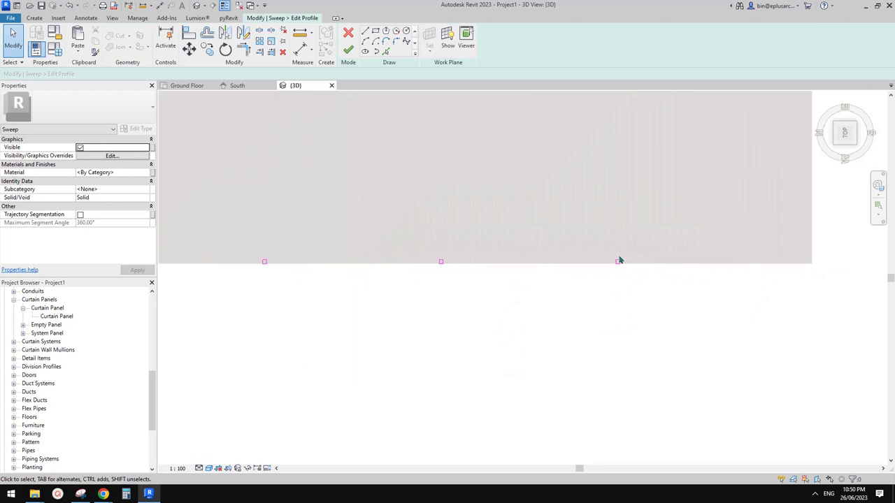
middle_click_drag(691, 272, 614, 286)
key("f")
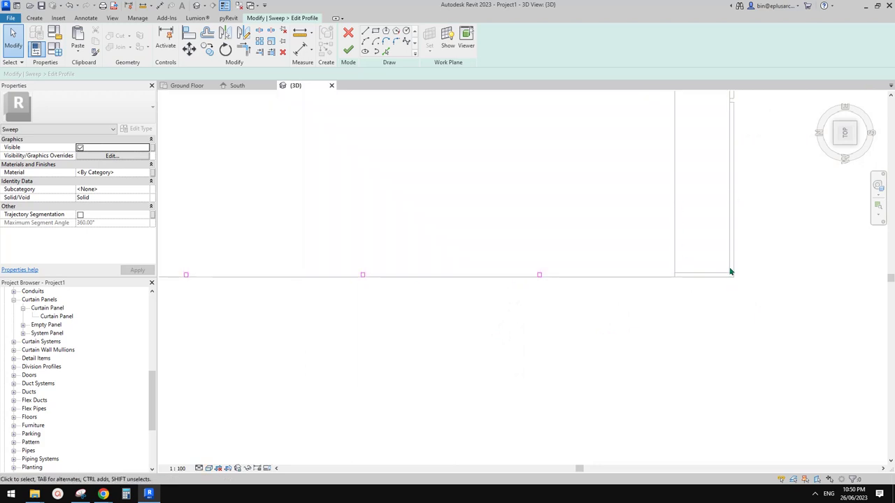
Step: Copy the last profile square along the roof edge to the corner where it meets the side wall's inner face
scroll(653, 274, "up", 2)
left_click_drag(467, 251, 511, 300)
scroll(531, 287, "up", 1)
key("m")
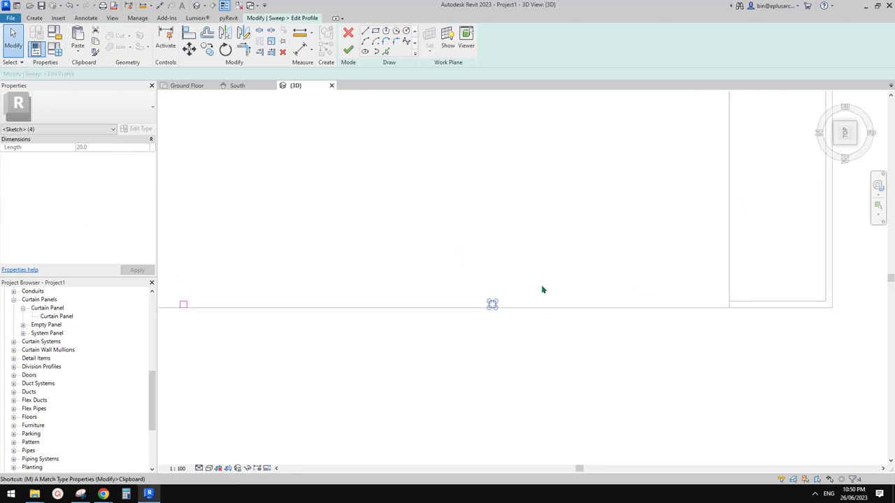
key("v")
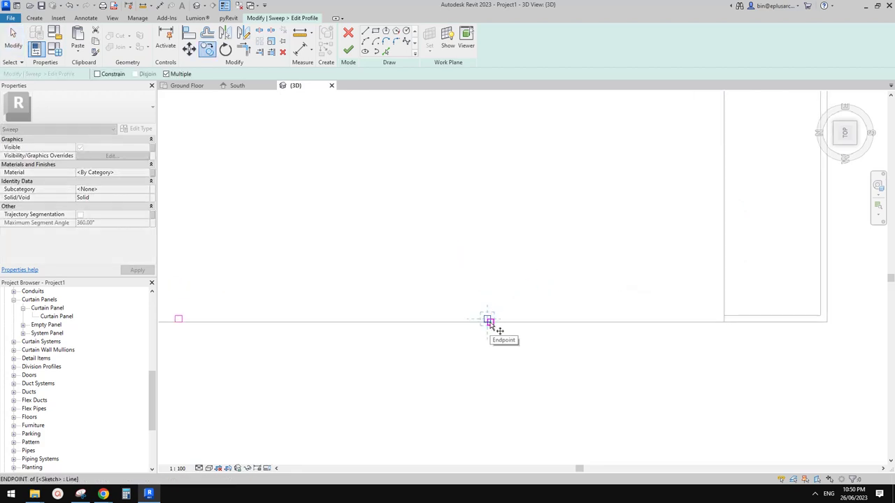
left_click(489, 321)
left_click(722, 320)
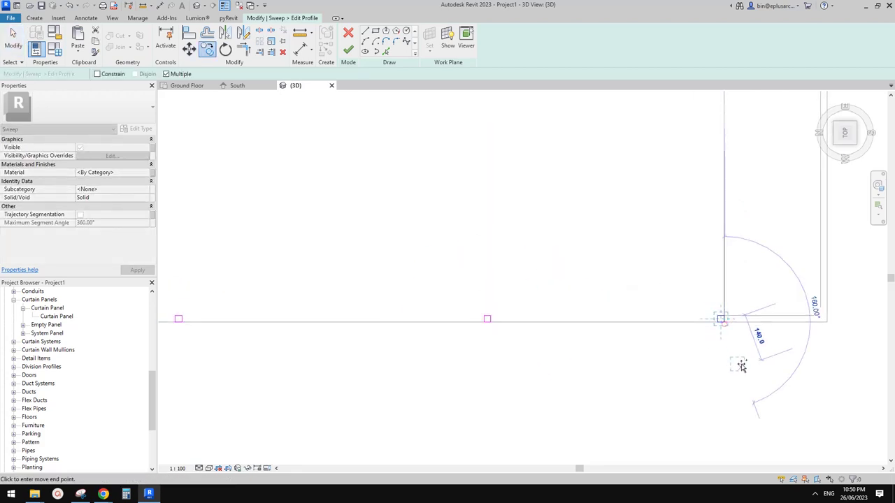
key("Escape")
key("Escape")
scroll(727, 353, "down", 1)
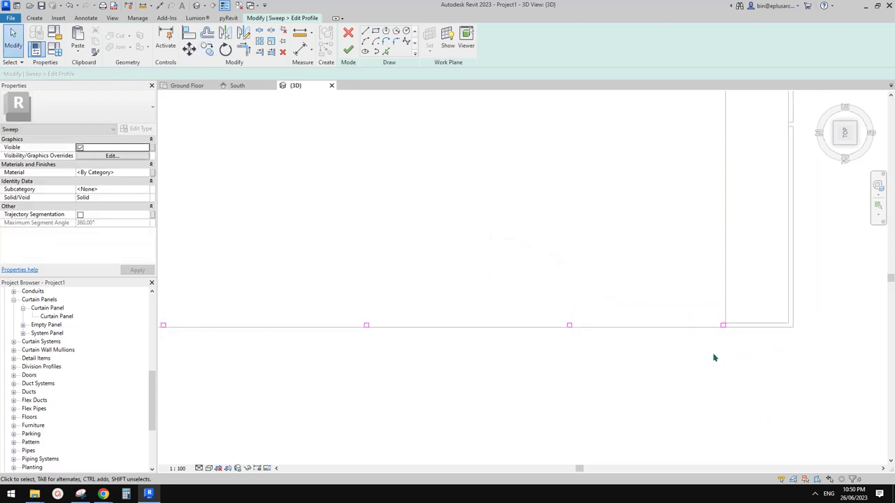
Step: Finish the profile sketch and the sweep with the added end joint
left_click(349, 52)
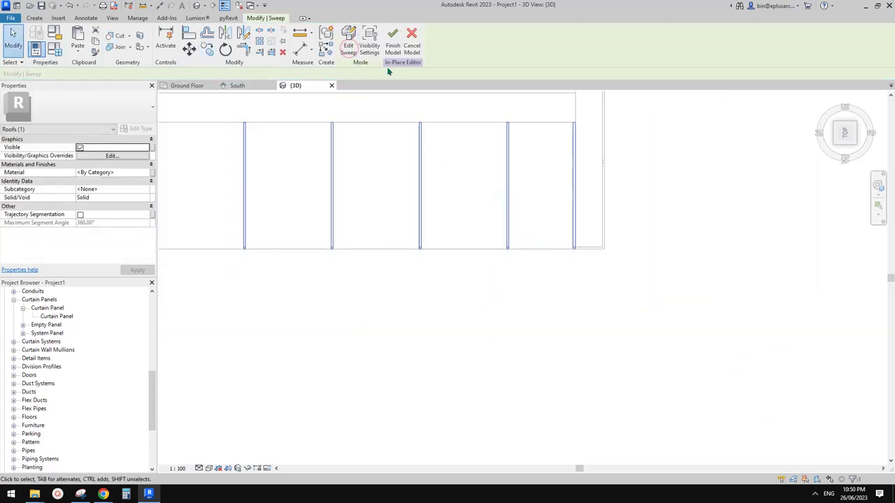
middle_click_drag(318, 229, 657, 283)
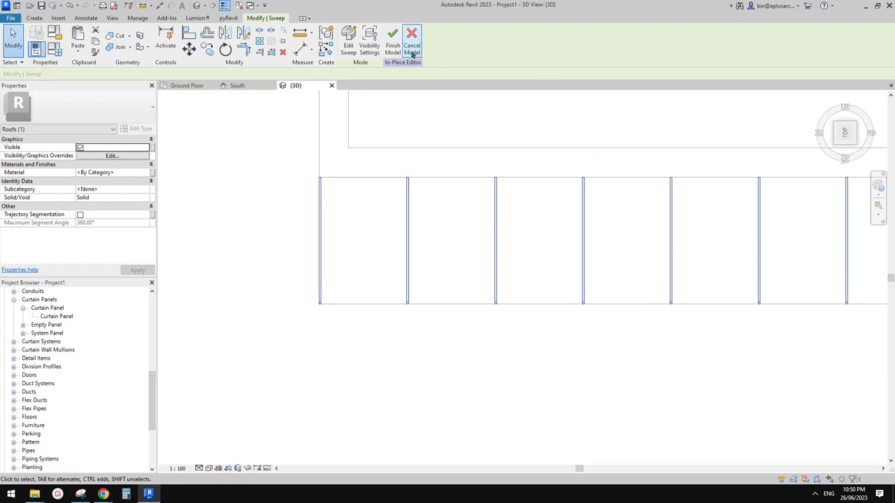
middle_click_drag(465, 232, 488, 275, "shift")
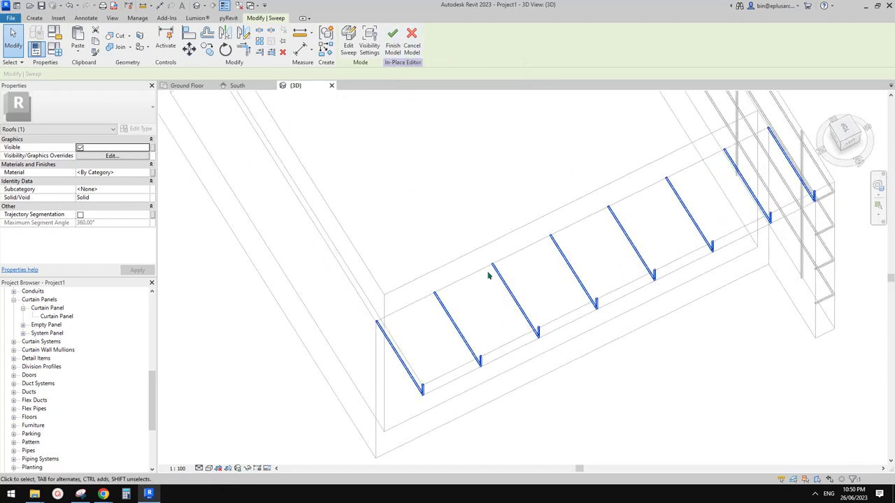
Step: Change the sweep across the roof edge and soffit from solid to void
left_click(465, 341)
left_click(132, 200)
left_click(88, 214)
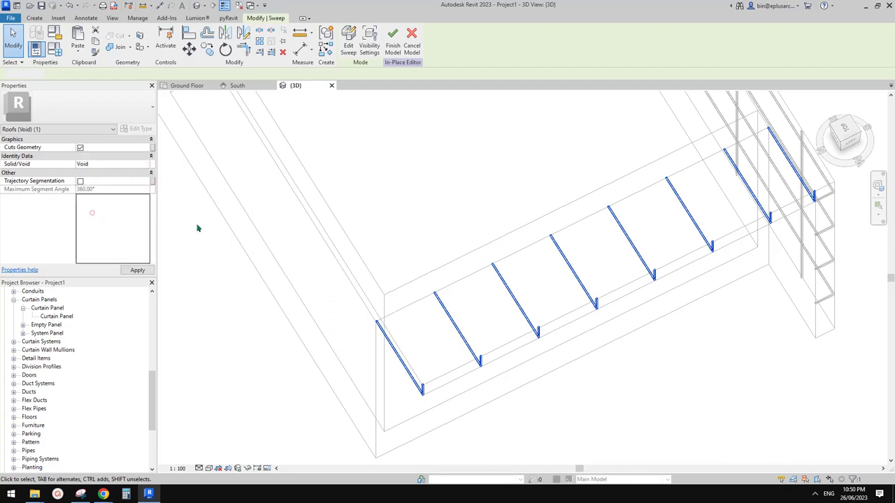
middle_click_drag(466, 275, 472, 348, "shift")
scroll(521, 315, "up", 1)
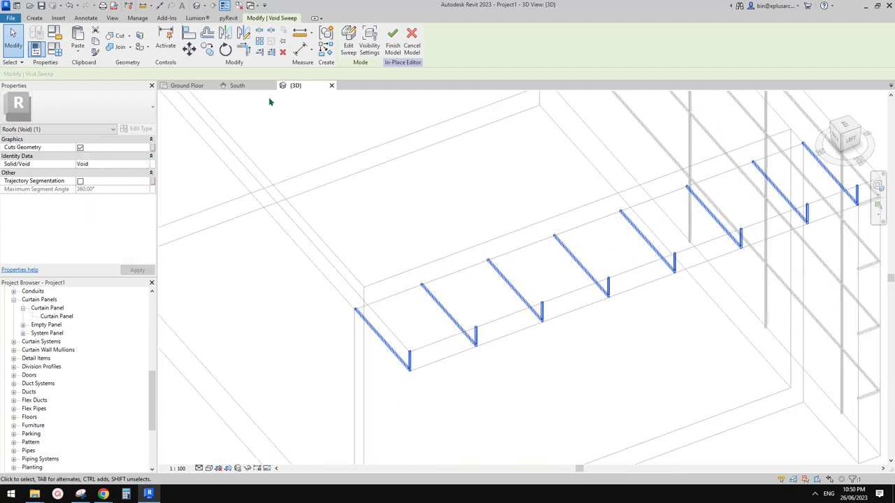
Step: Cut the roof with the void sweep using Cut Geometry and finish the in-place model
left_click(120, 37)
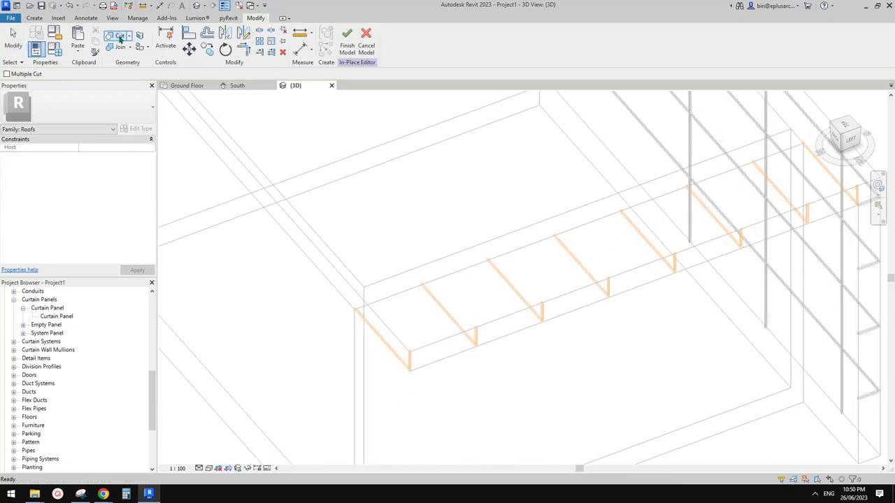
left_click(508, 321)
left_click(509, 314)
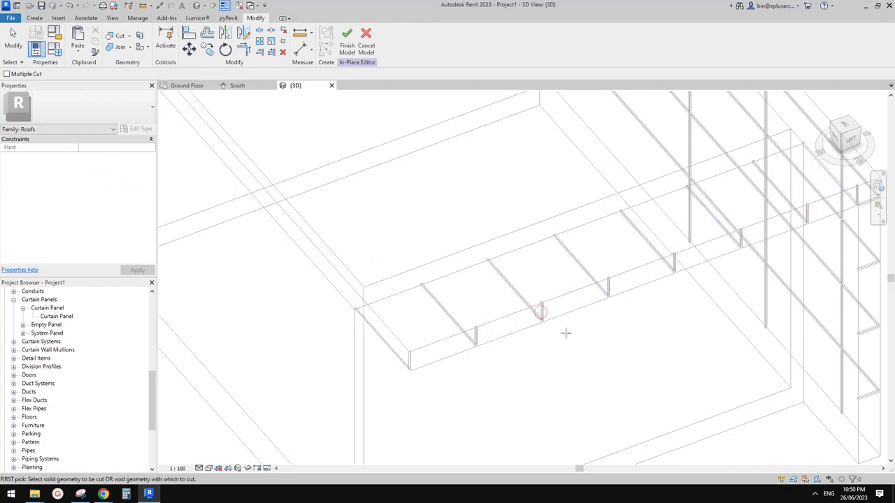
middle_click_drag(565, 332, 560, 336)
left_click(348, 46)
Step: Display the 3D view shaded and examine the cut joints on the roof edge and soffit from below
scroll(531, 206, "up", 3)
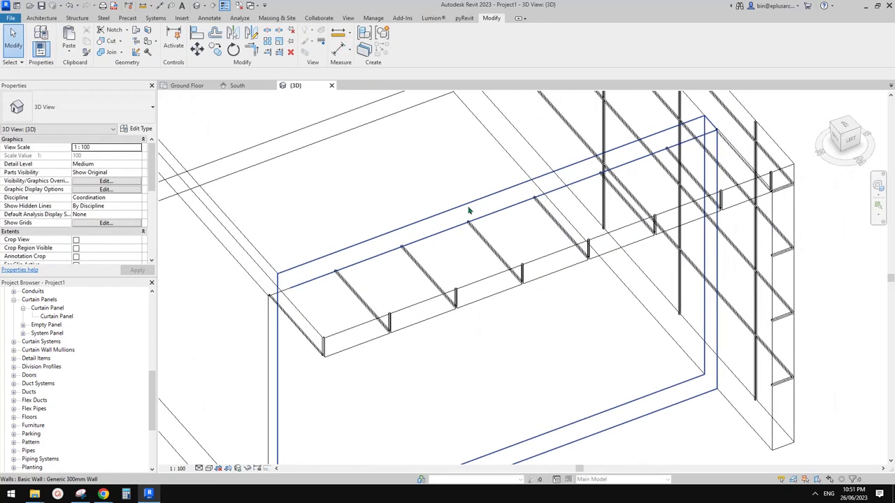
key("d")
mouse_move(609, 283)
middle_mouse_down("shift")
mouse_move(596, 236)
mouse_move(519, 104)
middle_mouse_up("shift")
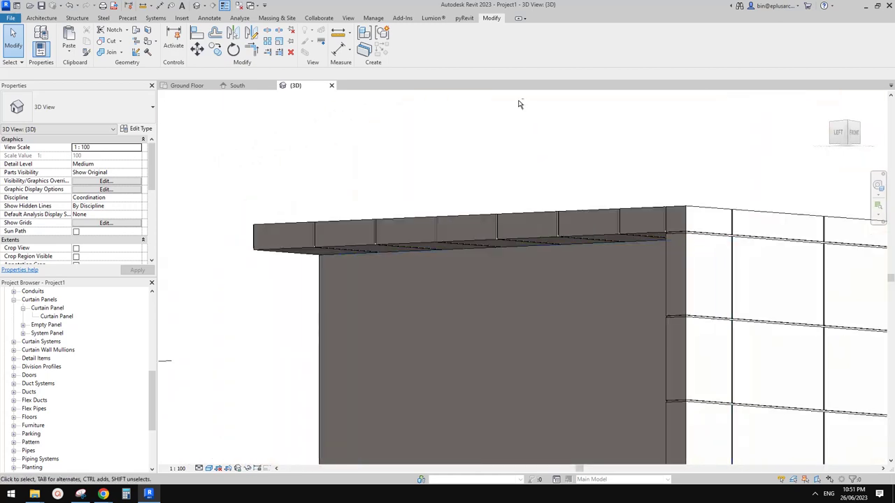
middle_click_drag(648, 293, 639, 240, "shift")
middle_click_drag(592, 274, 525, 257)
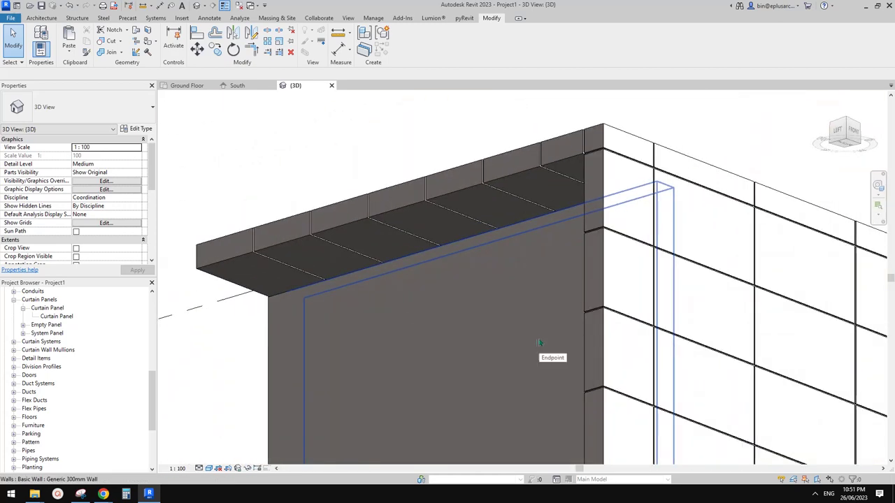
mouse_move(539, 342)
middle_mouse_down("shift")
mouse_move(653, 363)
mouse_move(701, 359)
mouse_move(566, 362)
mouse_move(238, 459)
middle_mouse_up("shift")
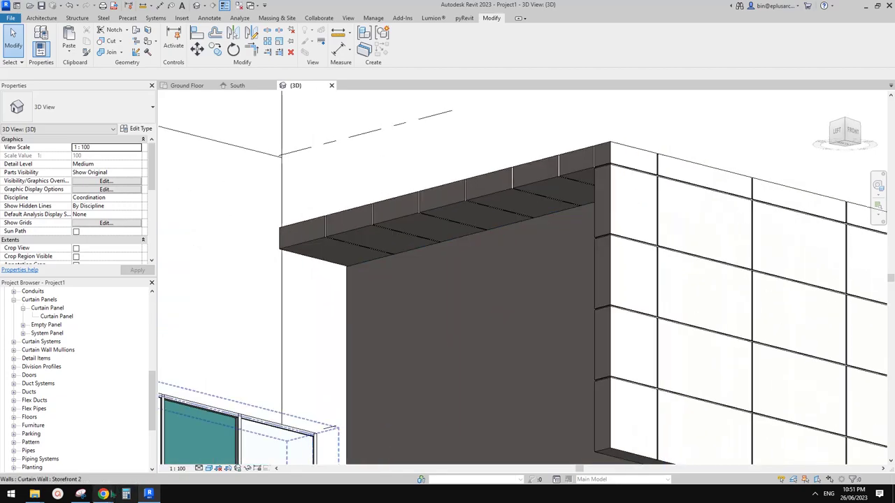
Step: Switch to the browser document to check the reference building picture, and return to Revit
mouse_move(103, 494)
left_click(81, 441)
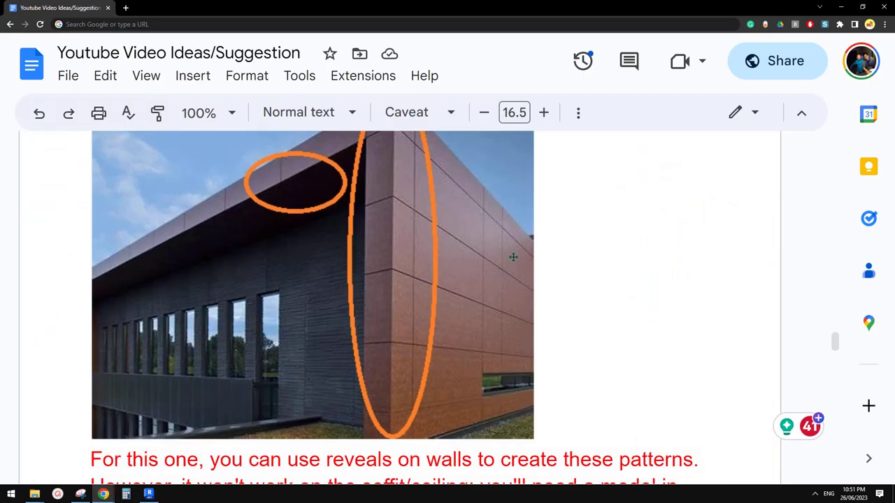
left_click(149, 494)
Step: Examine the joints cut into the roof edge and soffit from underneath and along the corner
middle_click_drag(473, 343, 562, 214, "shift")
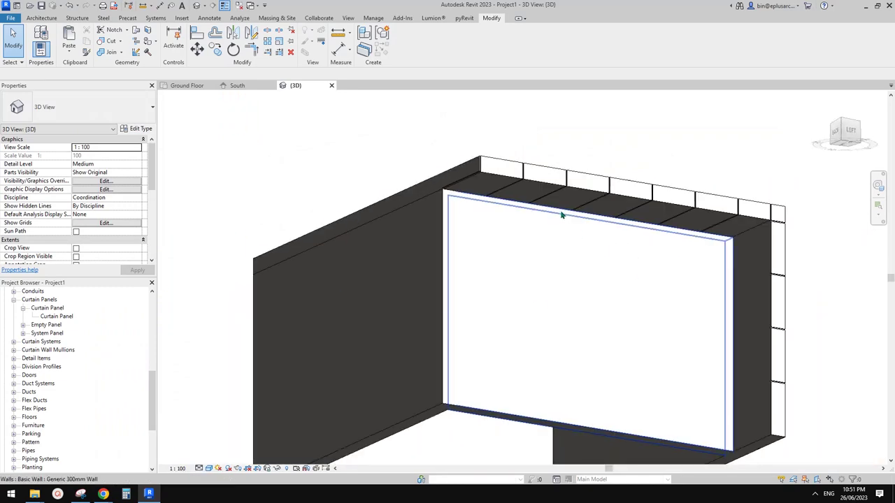
scroll(565, 187, "up", 2)
middle_click_drag(480, 192, 505, 176, "shift")
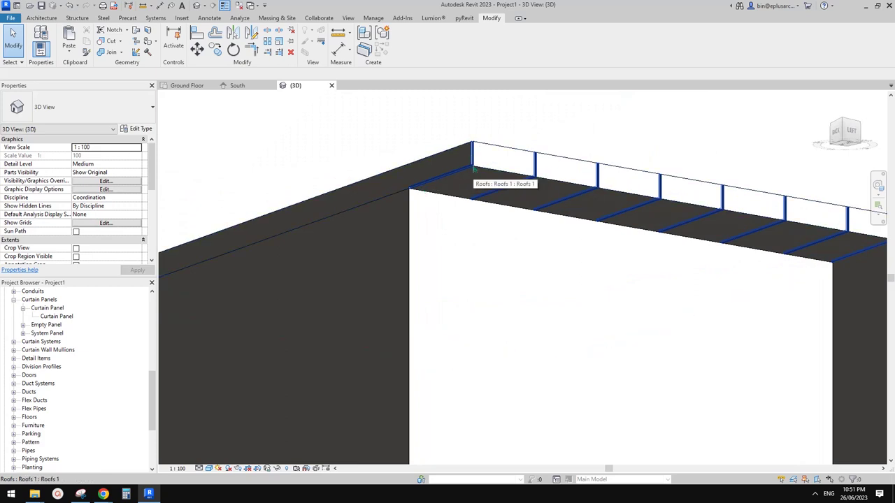
middle_click_drag(473, 162, 573, 185, "shift")
left_click(523, 162)
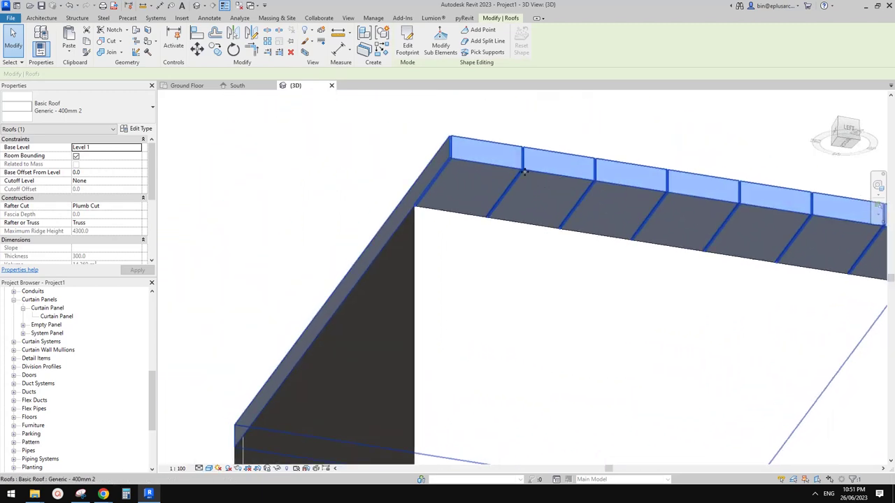
middle_click_drag(524, 172, 420, 184, "shift")
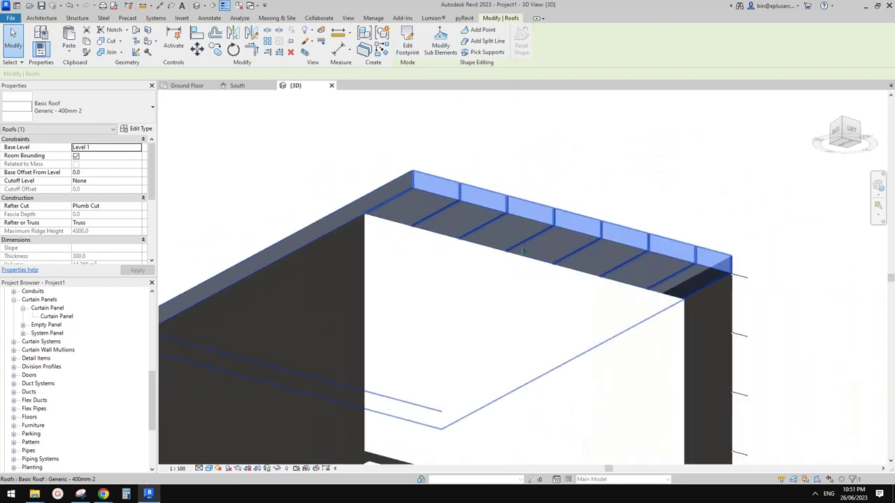
middle_click_drag(545, 231, 589, 180, "shift")
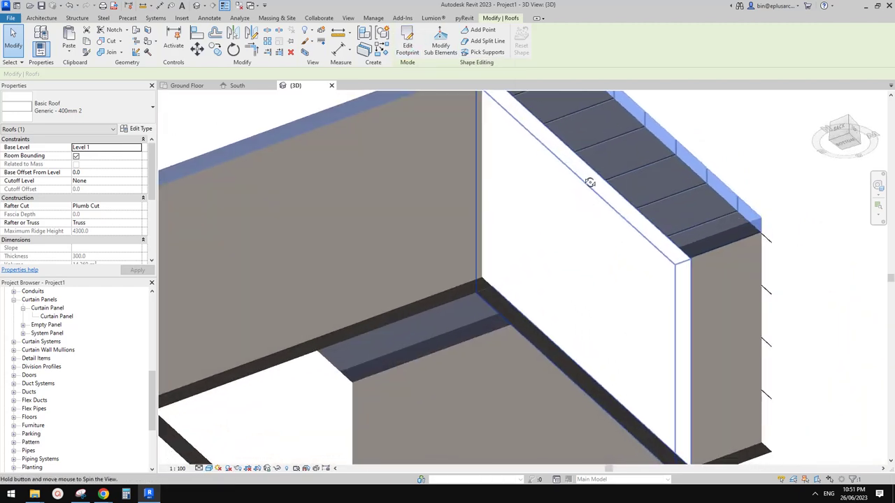
Step: Move the wall beneath the soffit inward, to about 2000 mm from the side wall's end
left_click(590, 271)
left_click_drag(609, 263, 545, 281)
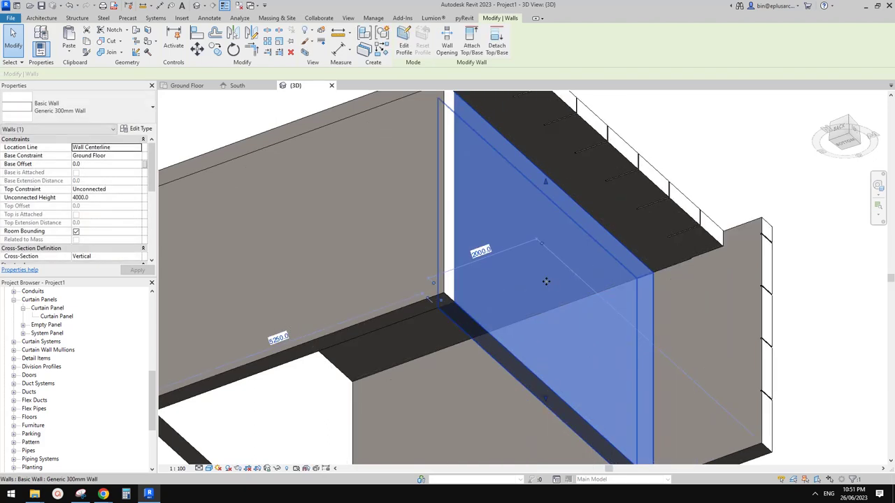
middle_click_drag(584, 243, 561, 253, "shift")
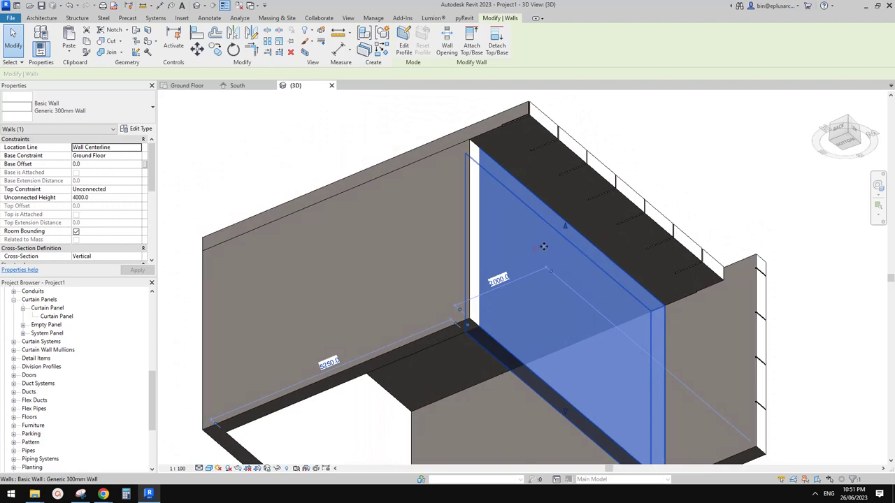
Step: Move the wall beneath the soffit outward, to 1700 mm from the side wall's end
left_click_drag(543, 246, 549, 247)
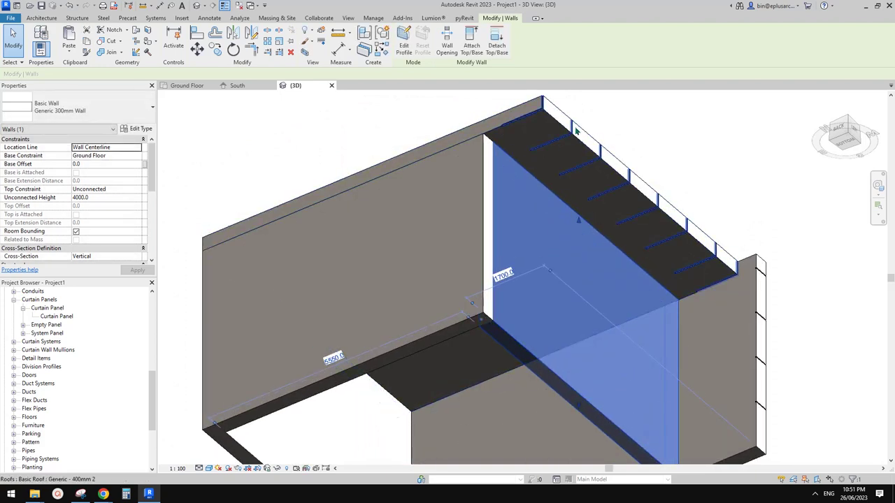
scroll(558, 148, "up", 3)
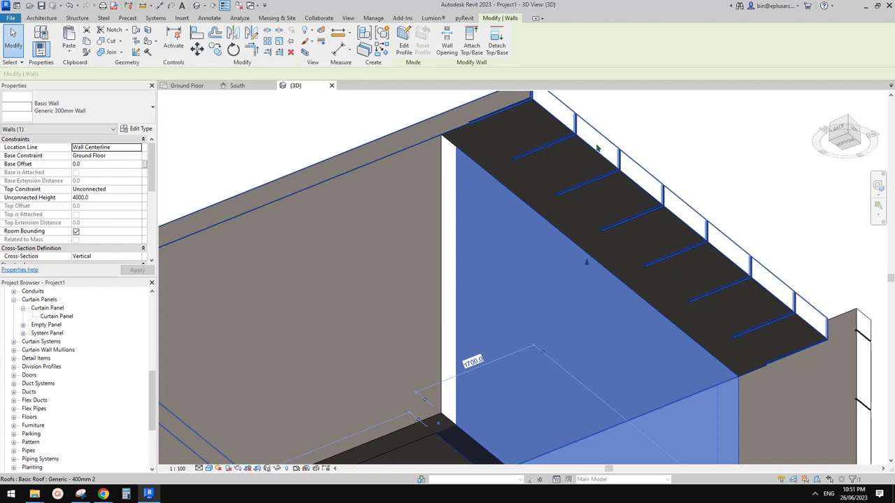
middle_click_drag(546, 168, 574, 170)
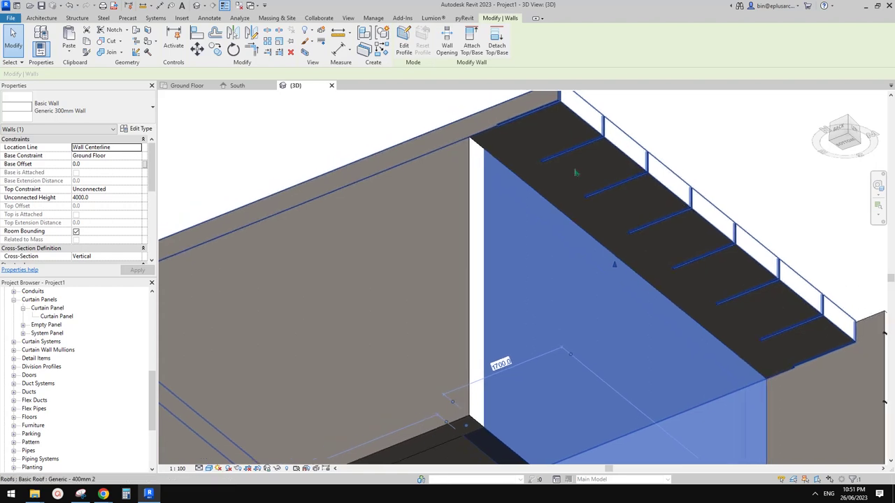
key("Delete")
Step: Open the in-place roof with the soffit joints for editing
left_click(501, 129)
scroll(499, 140, "down", 1)
middle_click_drag(493, 165, 603, 148)
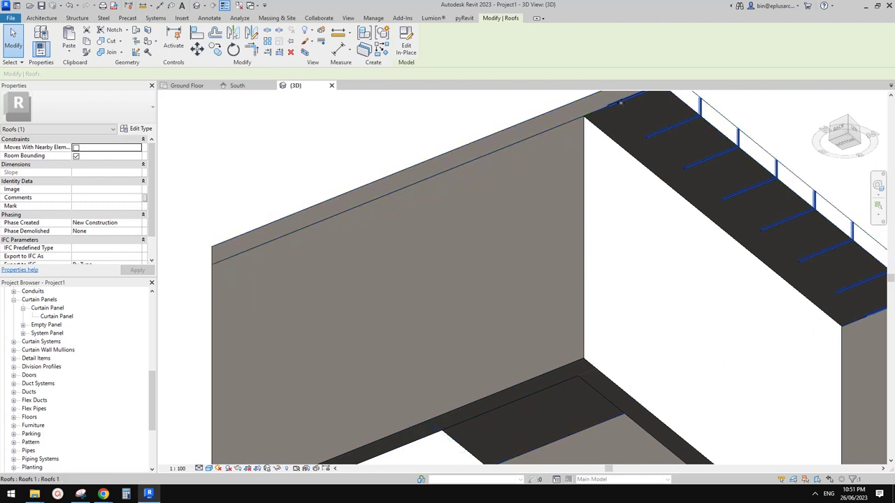
scroll(534, 175, "down", 2)
scroll(495, 184, "up", 3)
key("Escape")
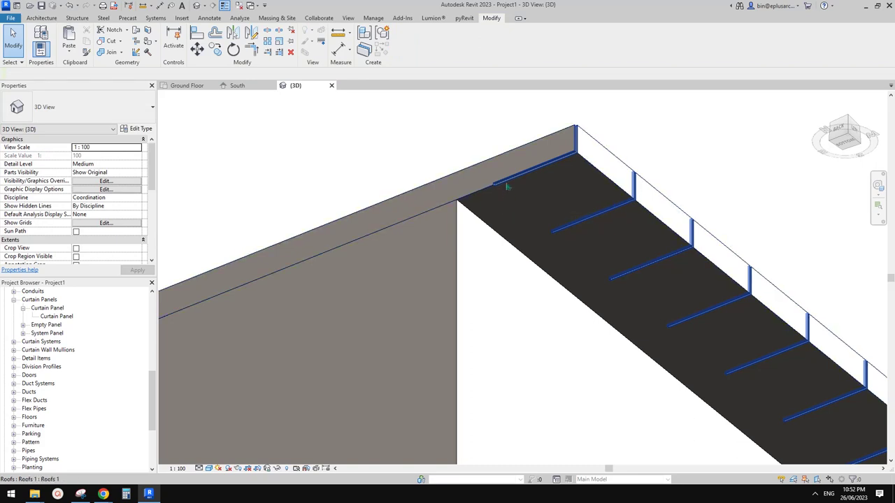
left_click(504, 185)
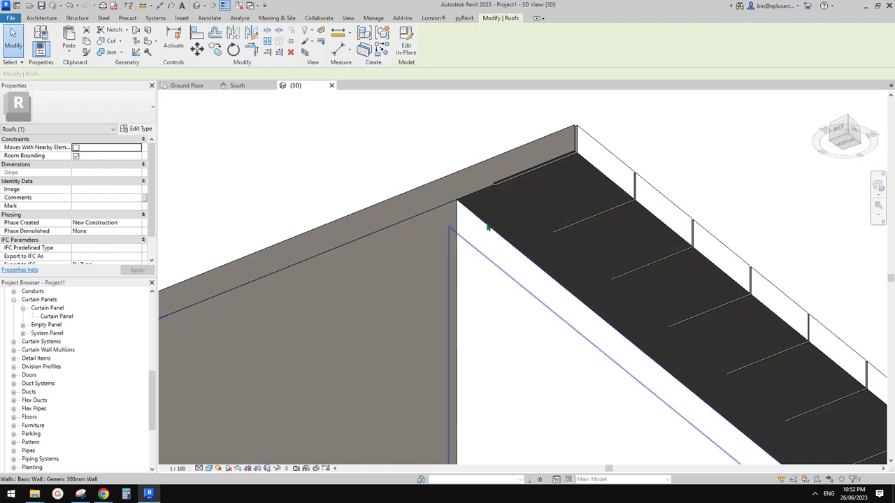
left_click(494, 236)
double_click(498, 189)
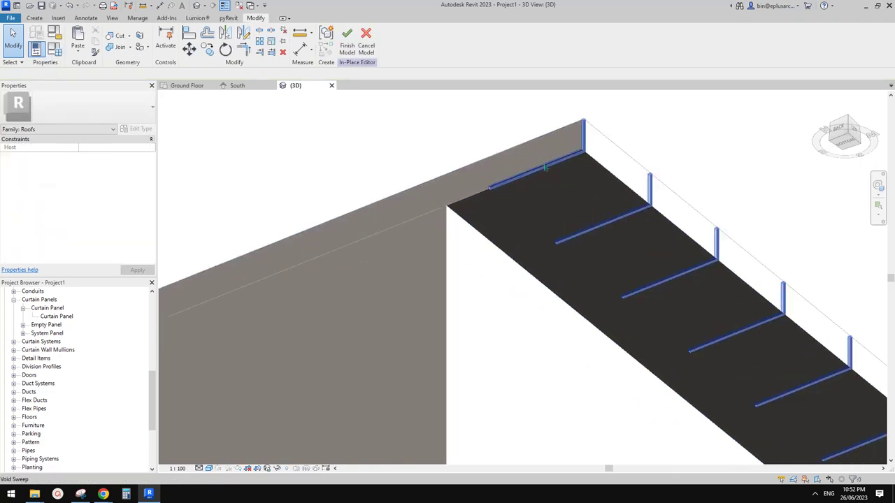
Step: Edit the void sweep, extend its soffit path segment to 1300 mm at the wall face, and finish the sweep and the in-place model
scroll(608, 201, "down", 2)
left_click(614, 201)
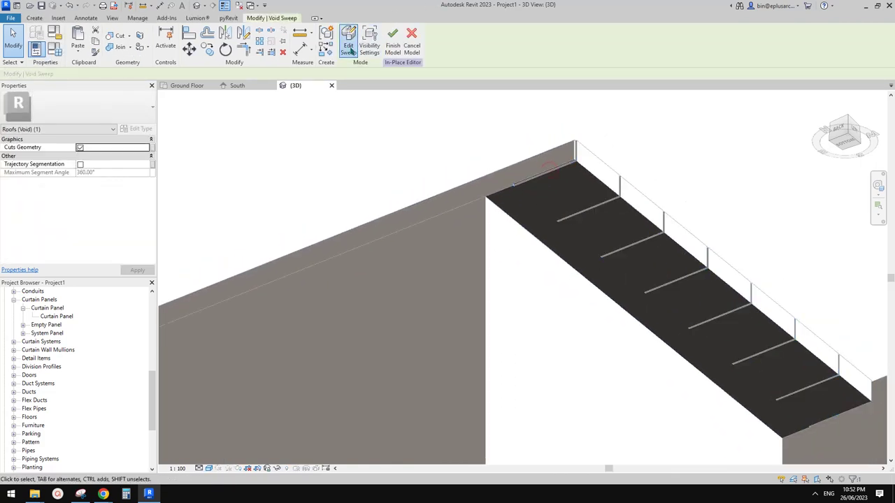
left_click(348, 46)
left_click(342, 48)
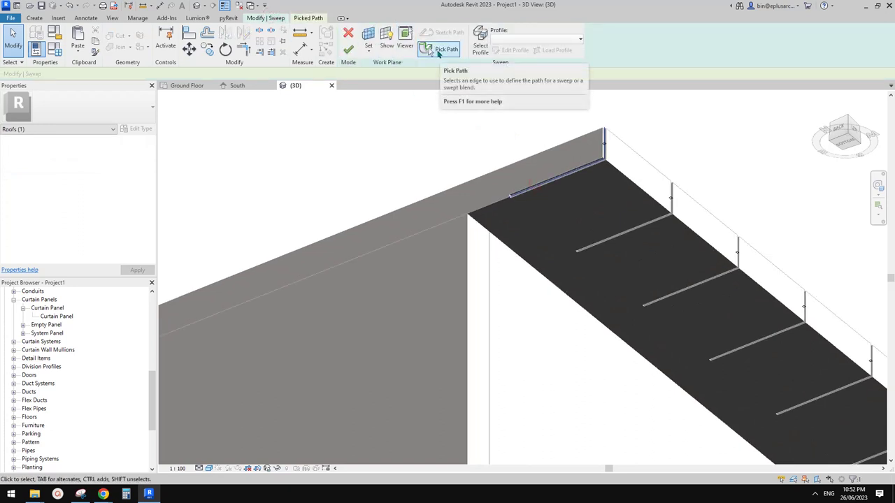
left_click(440, 52)
left_click(518, 198)
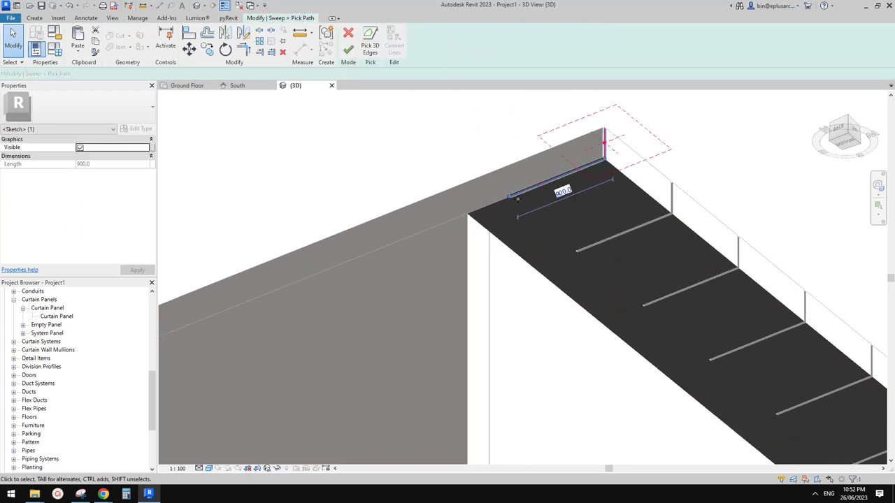
left_click(473, 207)
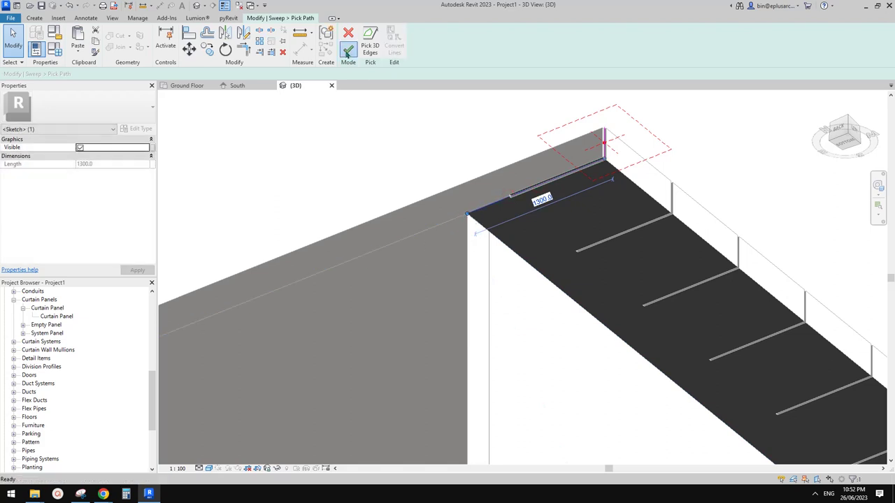
left_click(347, 51)
left_click(347, 51)
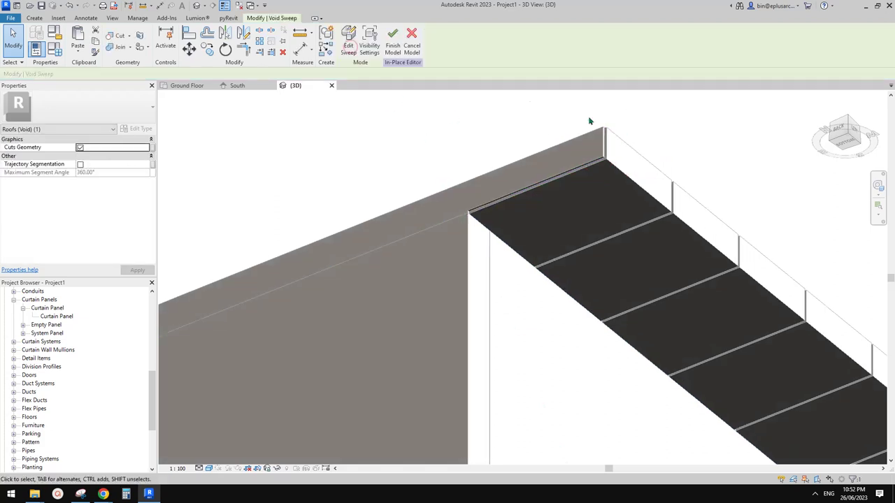
left_click(362, 42)
Step: Align the side wall's end face with the roof's jointed edge face
middle_click_drag(554, 160, 695, 247, "shift")
key("a")
key("l")
key("Escape")
key("a")
key("l")
scroll(664, 190, "up", 1)
left_click(661, 190)
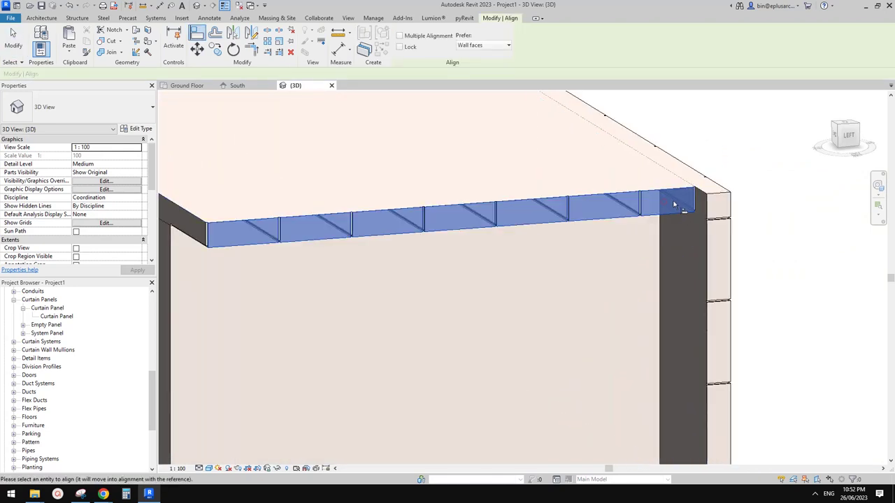
left_click(717, 256)
scroll(673, 214, "down", 2)
middle_click_drag(696, 218, 507, 368, "shift")
key("Escape")
Step: Switch to the browser document to compare the reference building's roof edge and corner, and return to Revit
mouse_move(98, 495)
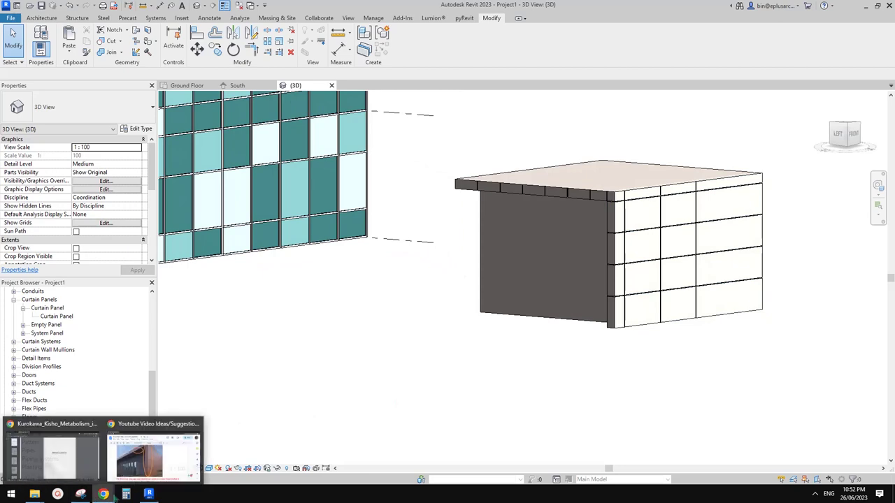
left_click(136, 464)
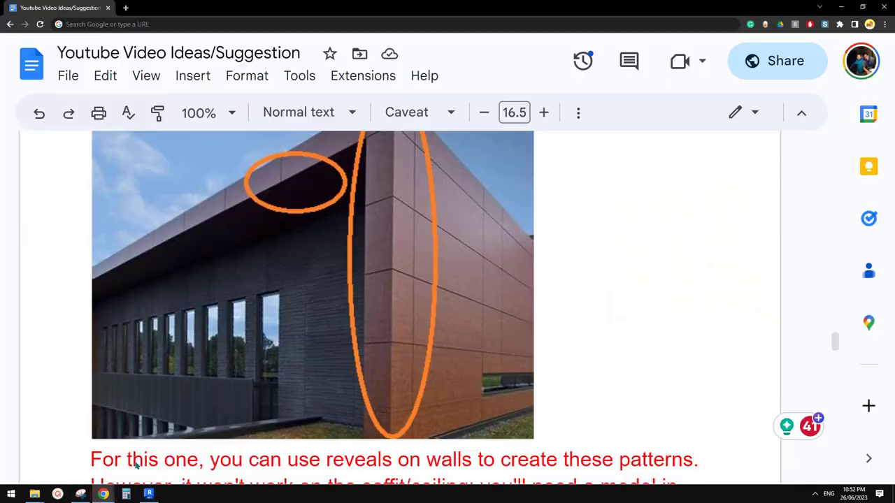
left_click(156, 494)
Step: Examine the curtain wall facade around the two window openings and the building corner
middle_click_drag(481, 353, 530, 333)
scroll(469, 325, "up", 1)
middle_click_drag(455, 320, 478, 279, "shift")
scroll(502, 325, "up", 2)
left_click(501, 306)
key("Escape")
scroll(494, 246, "up", 3)
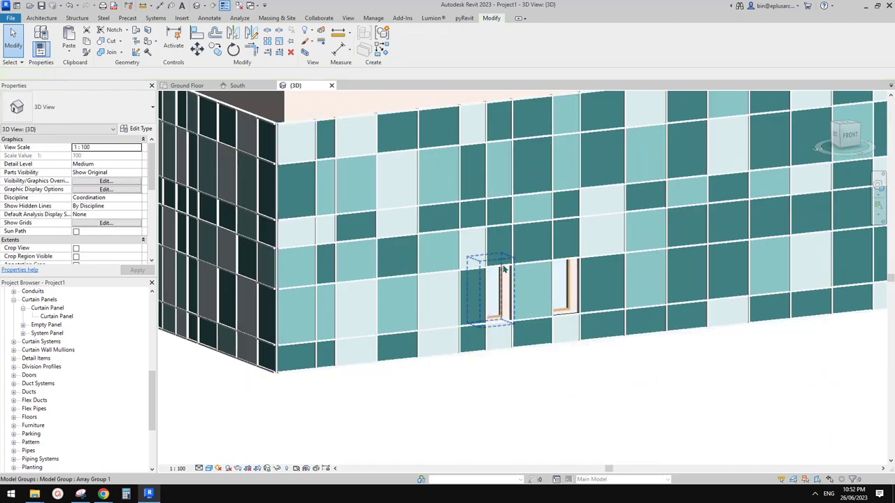
middle_click_drag(559, 231, 557, 240, "shift")
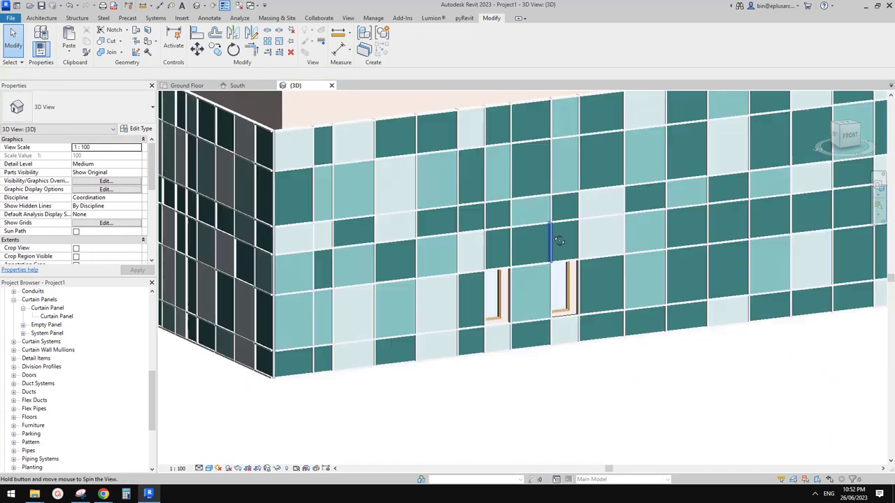
scroll(520, 223, "up", 2)
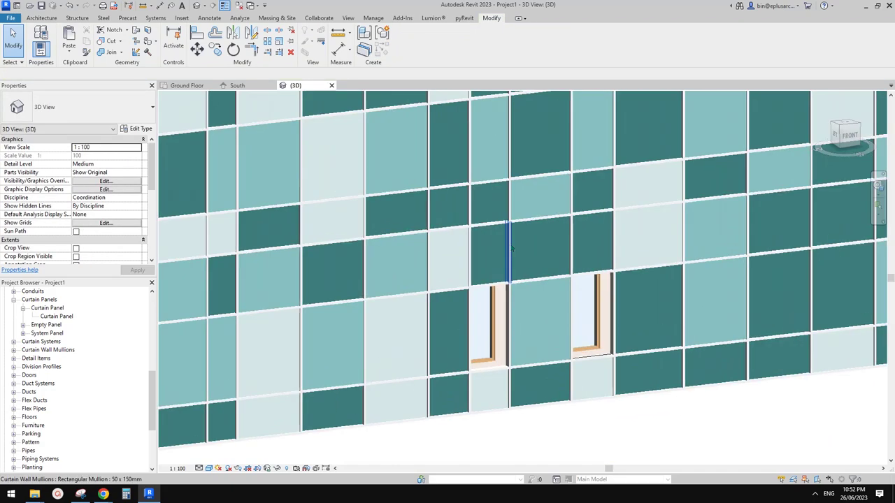
key("Tab")
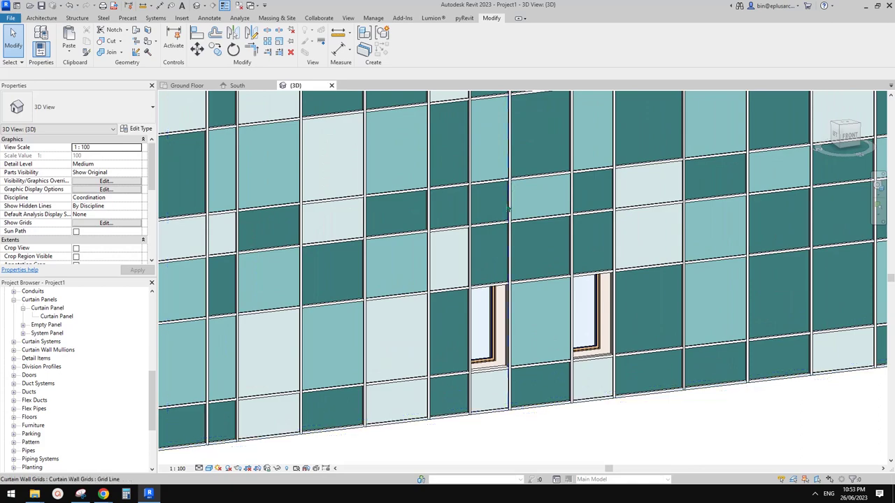
scroll(508, 209, "down", 3)
middle_click_drag(483, 271, 468, 279, "shift")
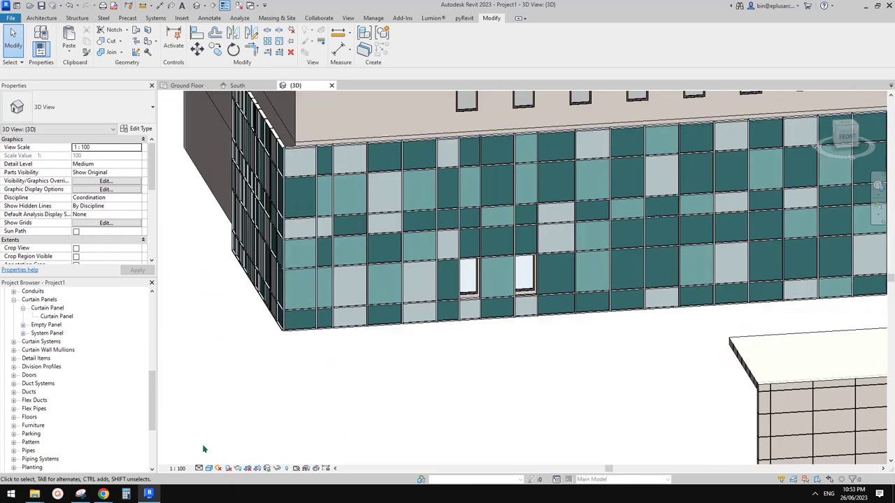
middle_click_drag(276, 369, 419, 380, "shift")
Step: Switch to the browser document, review the hospital facade picture and the notes around it, and return to Revit
left_click(104, 494)
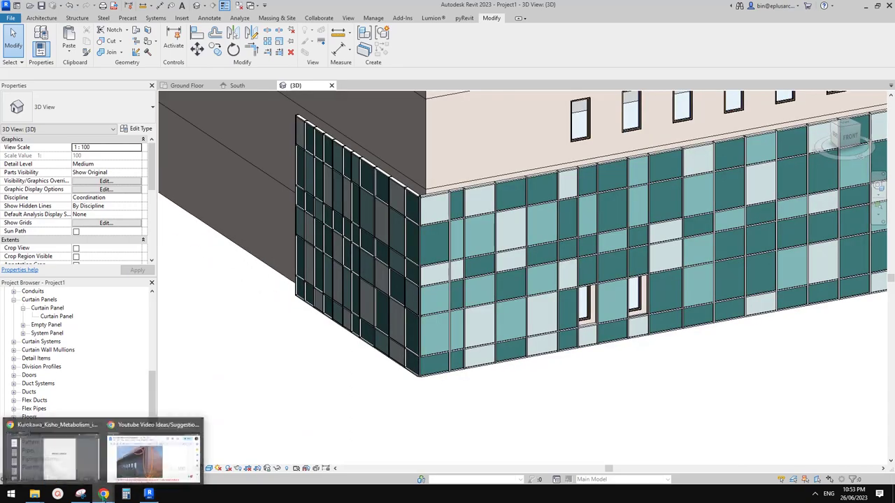
left_click(154, 454)
scroll(260, 344, "down", 10)
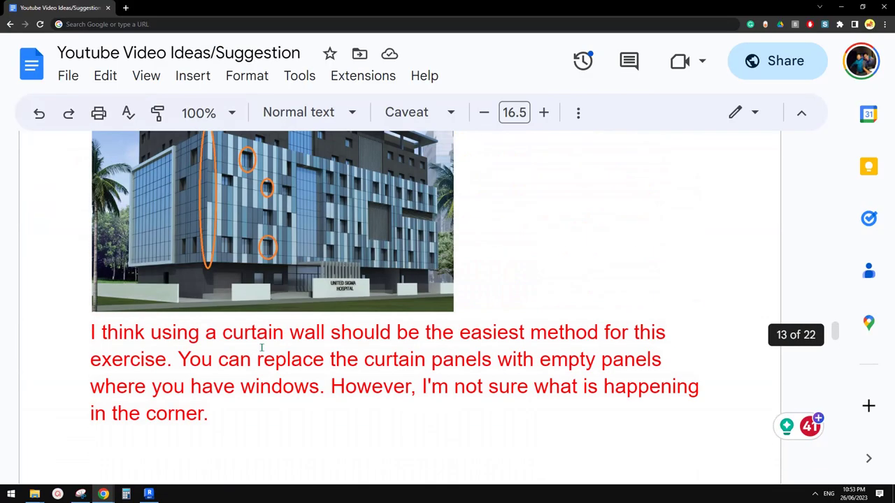
scroll(262, 345, "down", 2)
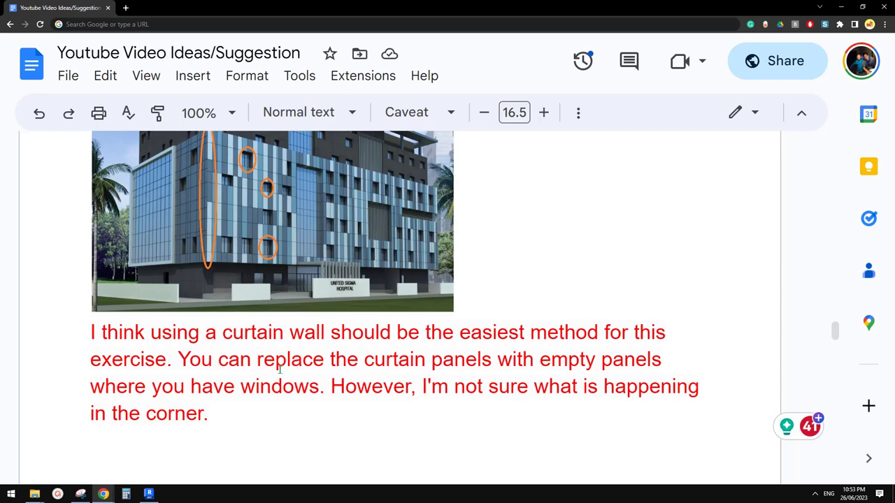
scroll(279, 370, "up", 3)
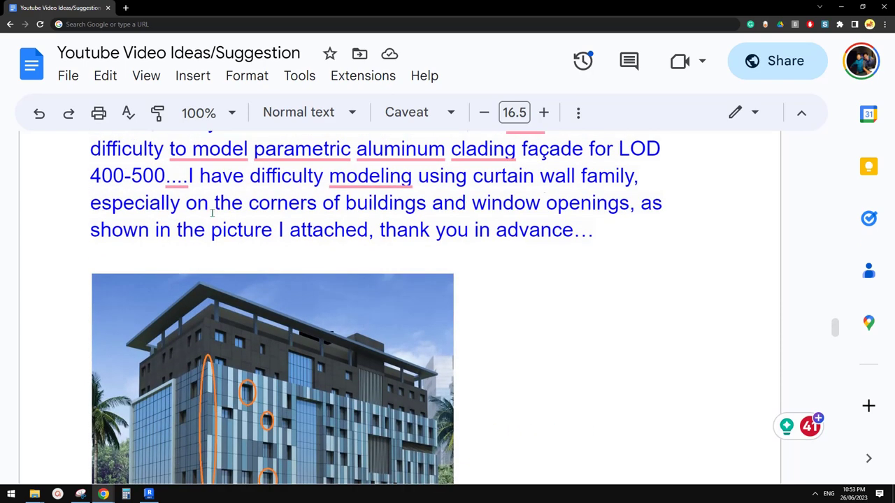
scroll(213, 289, "down", 2)
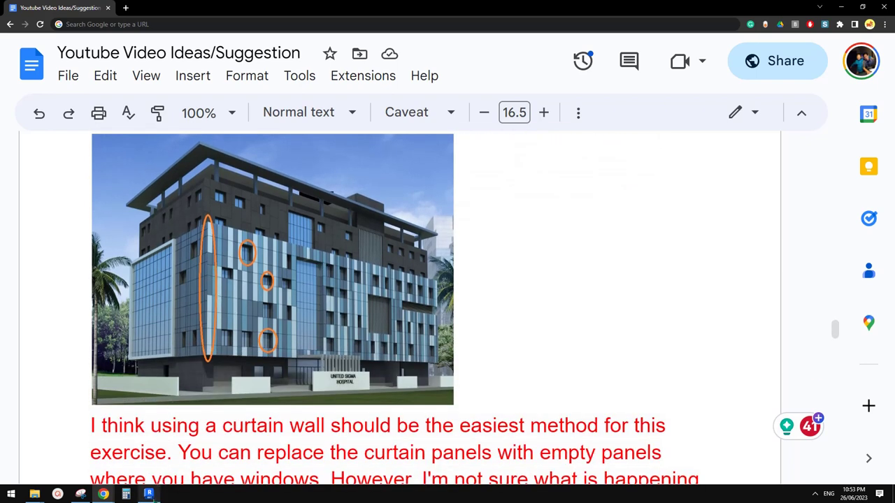
left_click(150, 496)
Step: Inspect the panel pattern, corner and mullions around the window openings on the curtain wall facade
scroll(576, 309, "down", 2)
middle_click_drag(576, 310, 604, 316, "shift")
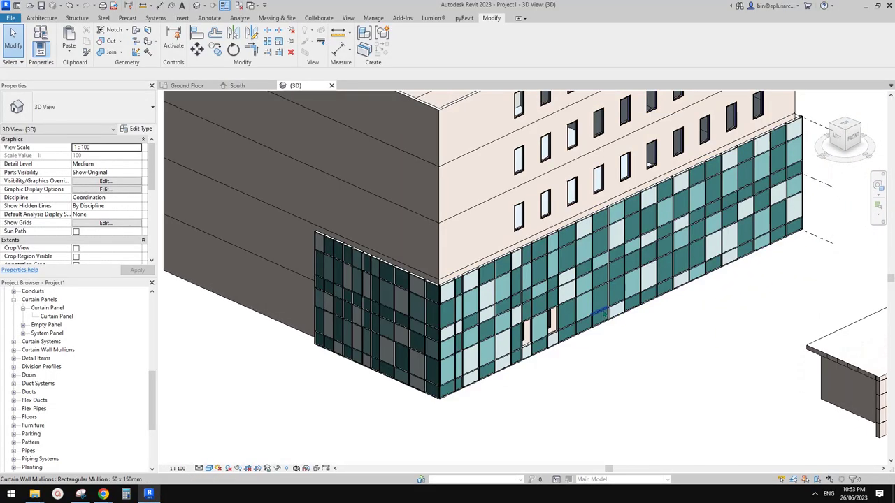
scroll(601, 327, "up", 2)
middle_click_drag(534, 327, 397, 303, "shift")
scroll(529, 288, "up", 1)
middle_click_drag(529, 288, 637, 317, "shift")
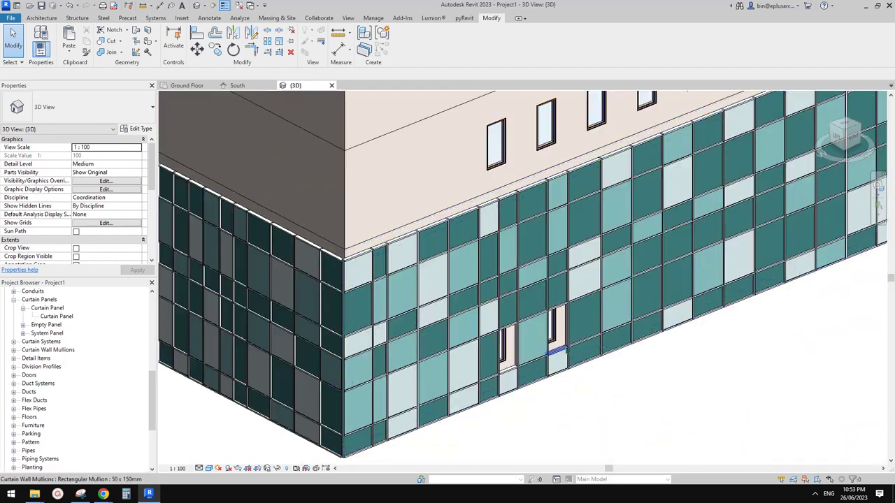
scroll(562, 352, "up", 3)
middle_click_drag(563, 352, 481, 278, "shift")
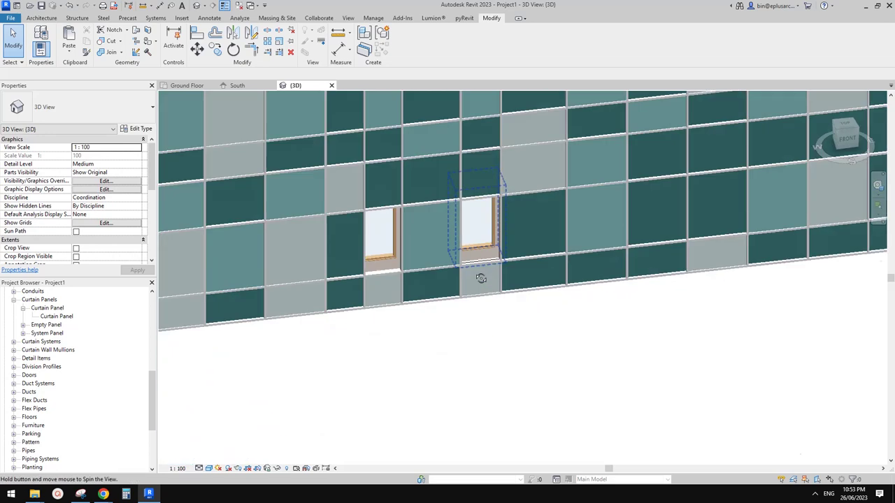
left_click(464, 173)
middle_click_drag(397, 180, 520, 274)
scroll(400, 246, "down", 5)
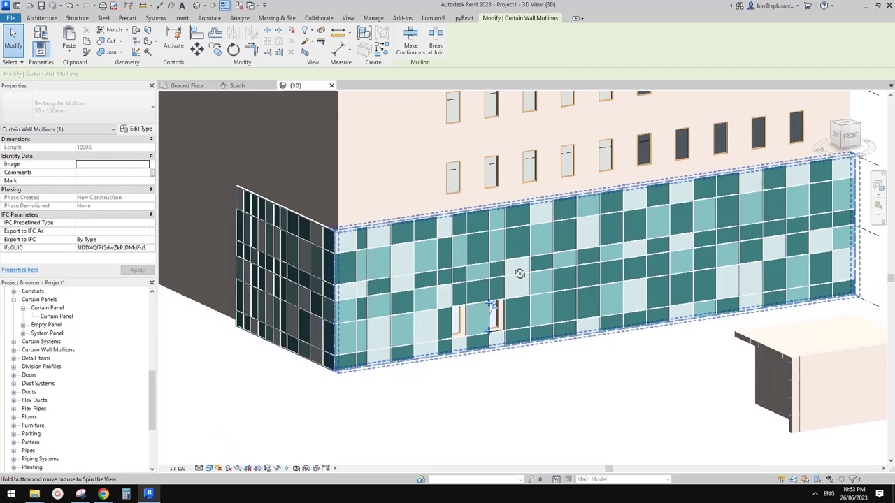
middle_click_drag(519, 274, 584, 283, "shift")
key("Escape")
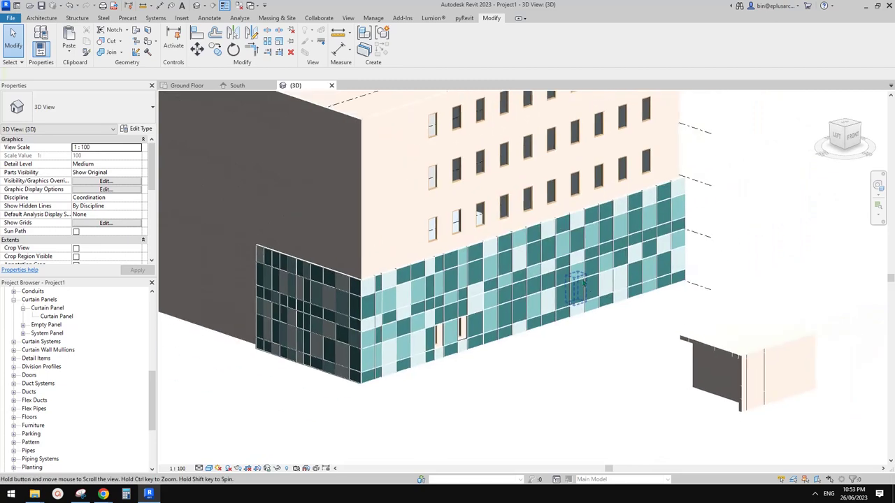